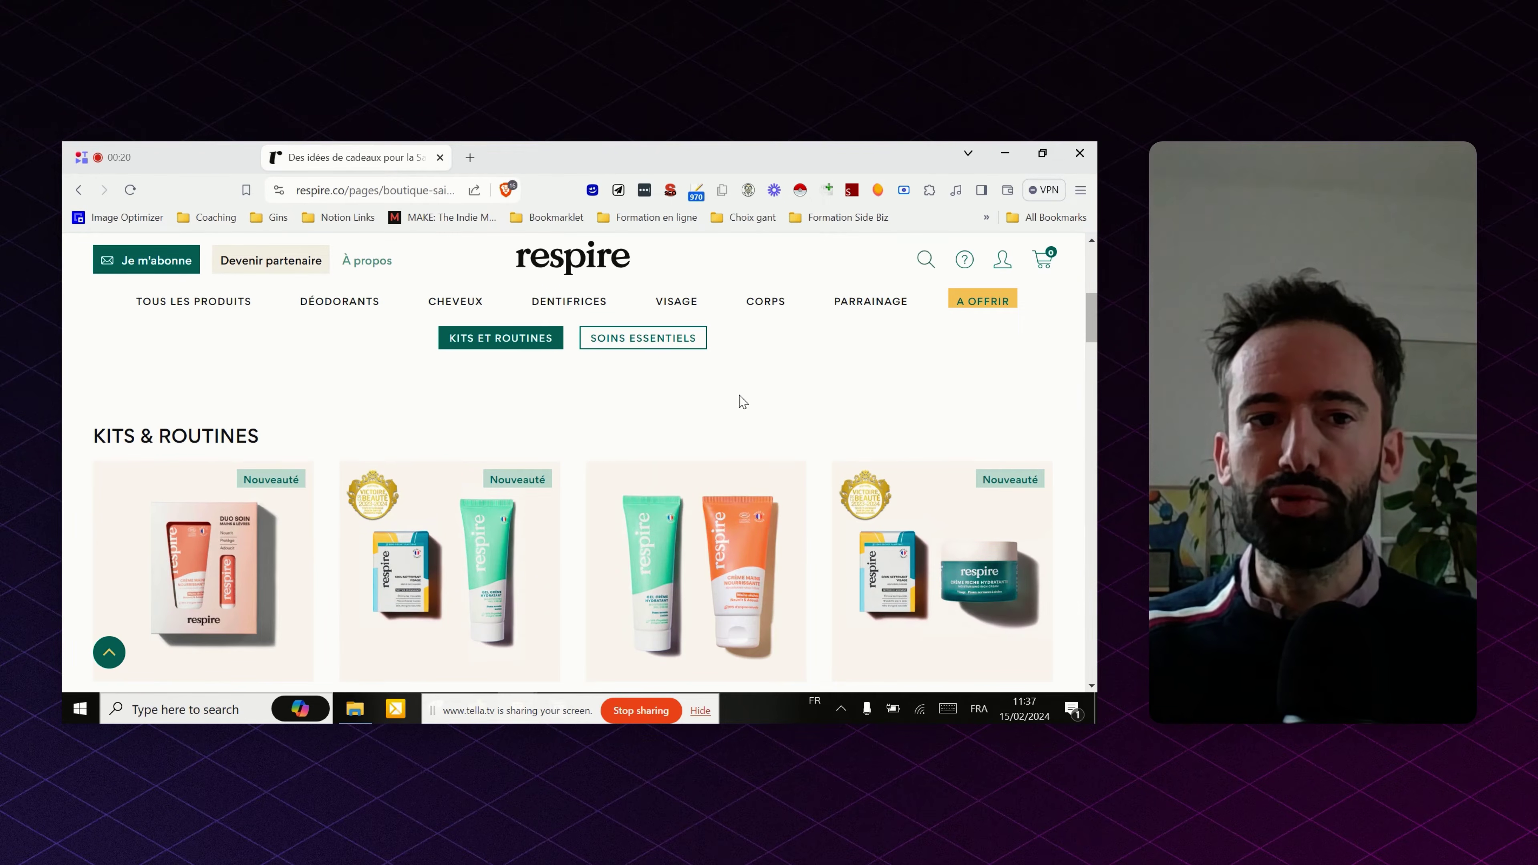
# - Run the "Commande Site" bookmarklet on the respire.co gift page to list the site's indexed pages in Google
pyautogui.scroll(6, 725, 378)
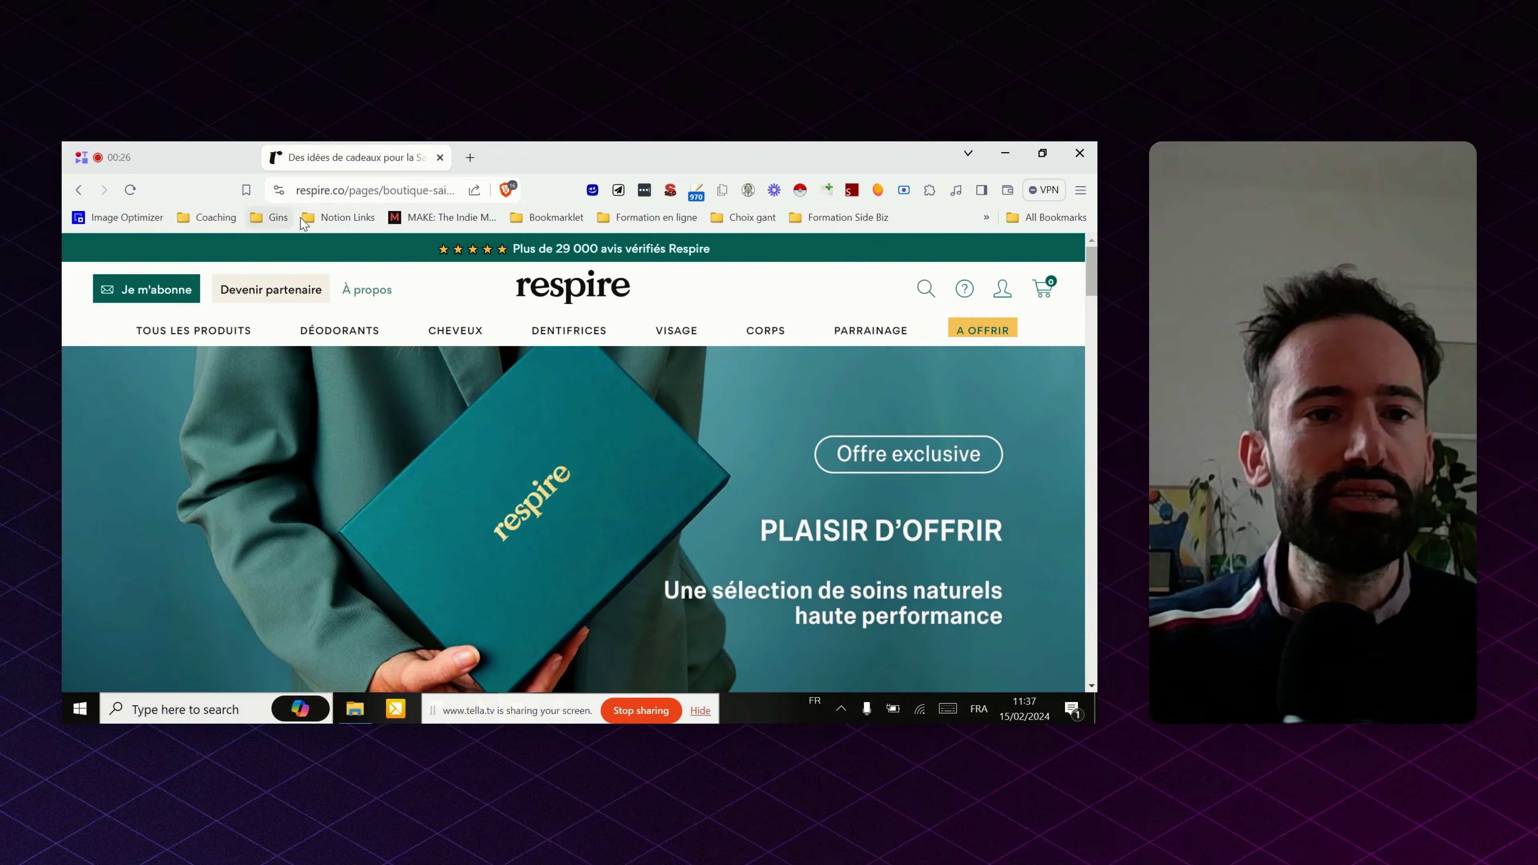
pyautogui.click(547, 217)
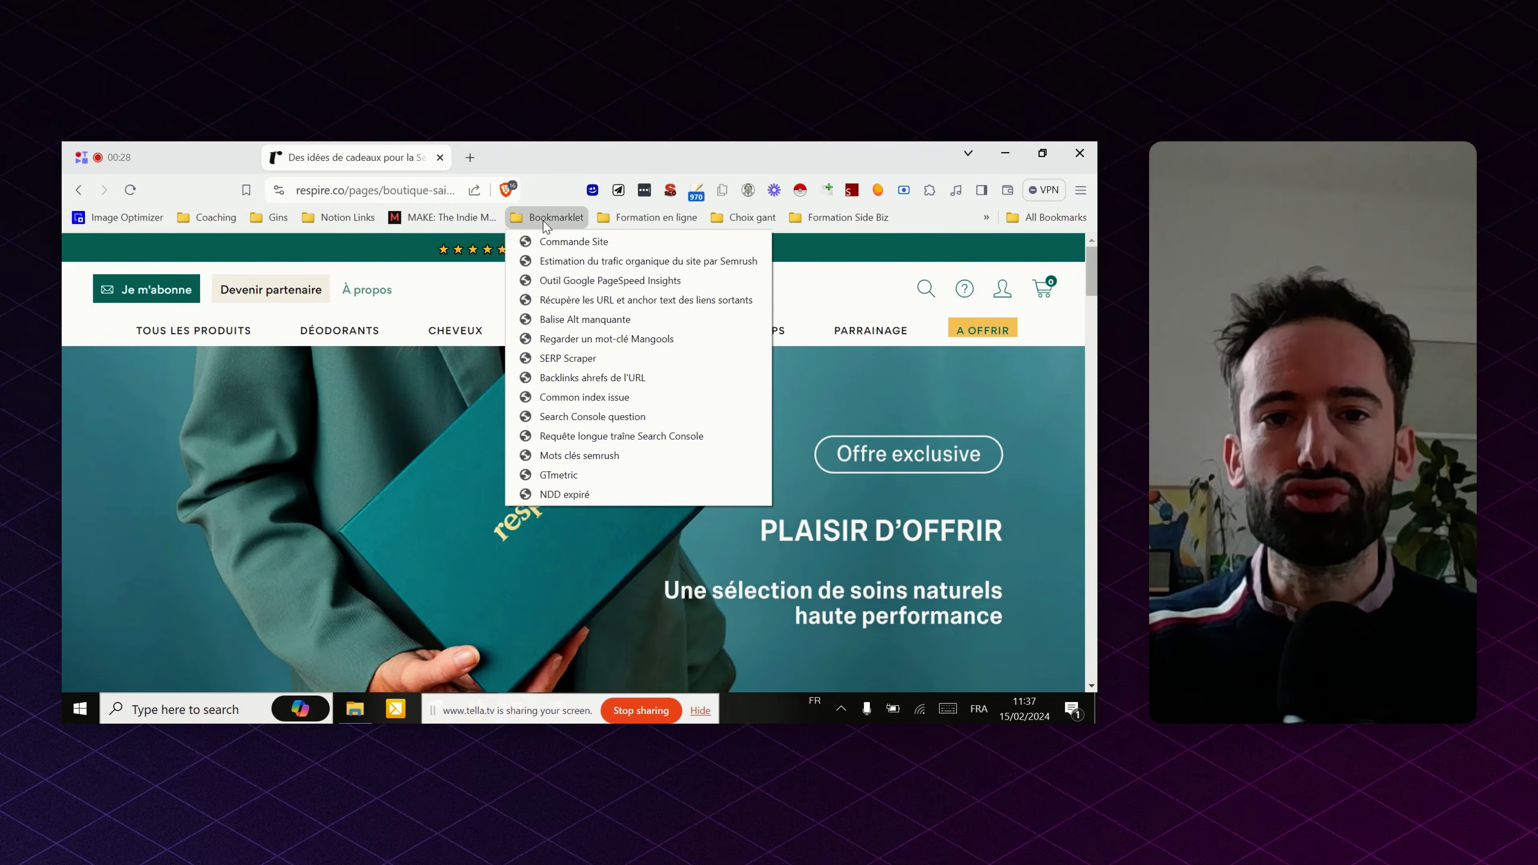
pyautogui.click(558, 243)
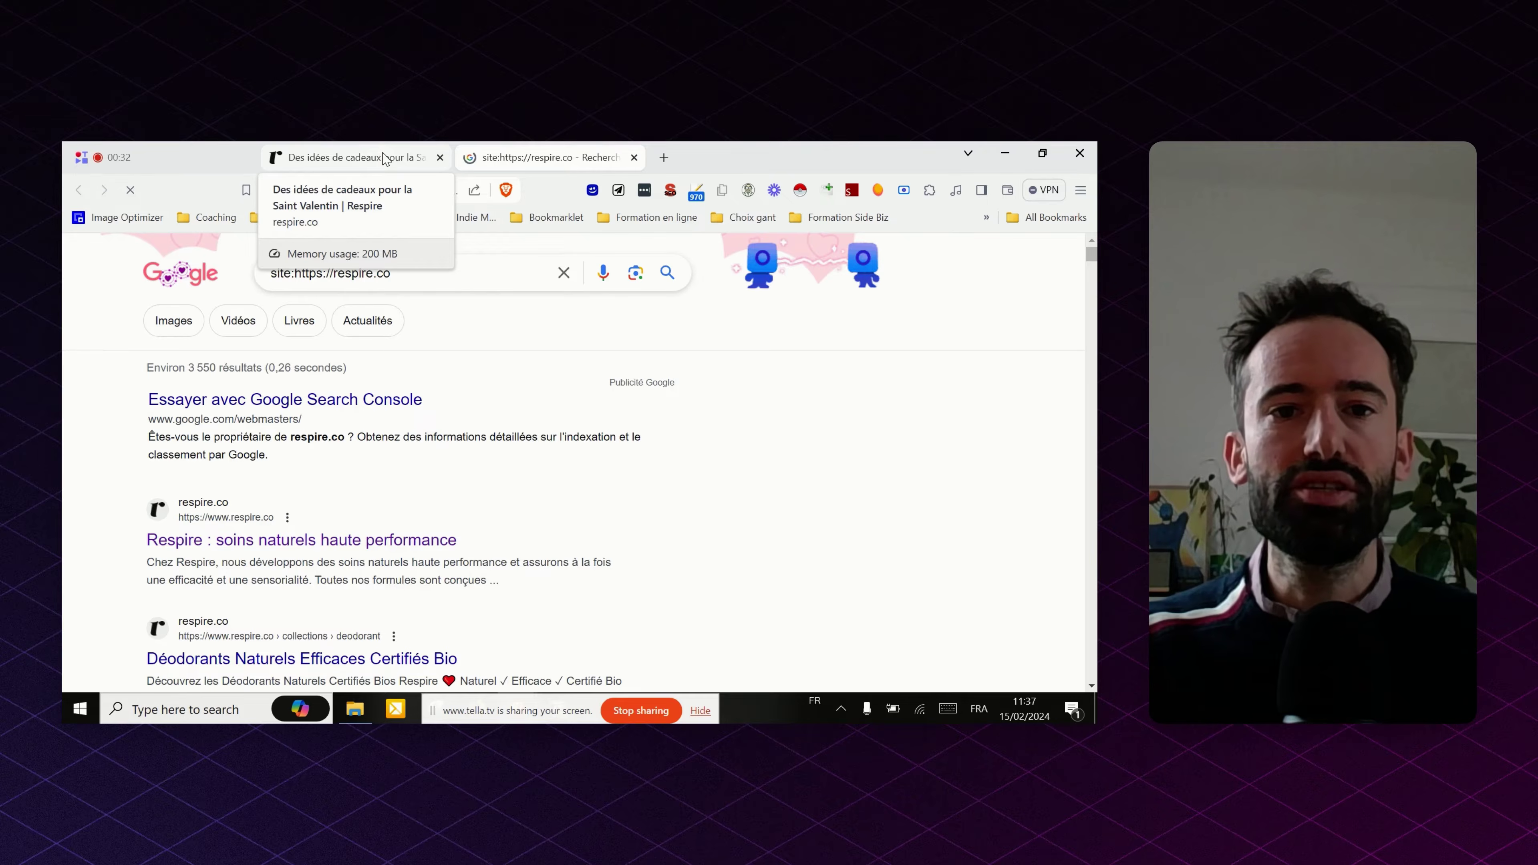
# - Run the Semrush organic traffic estimation bookmarklet from the Respire page, and place the Google results tab ahead of the Semrush tab
pyautogui.click(383, 157)
pyautogui.click(547, 218)
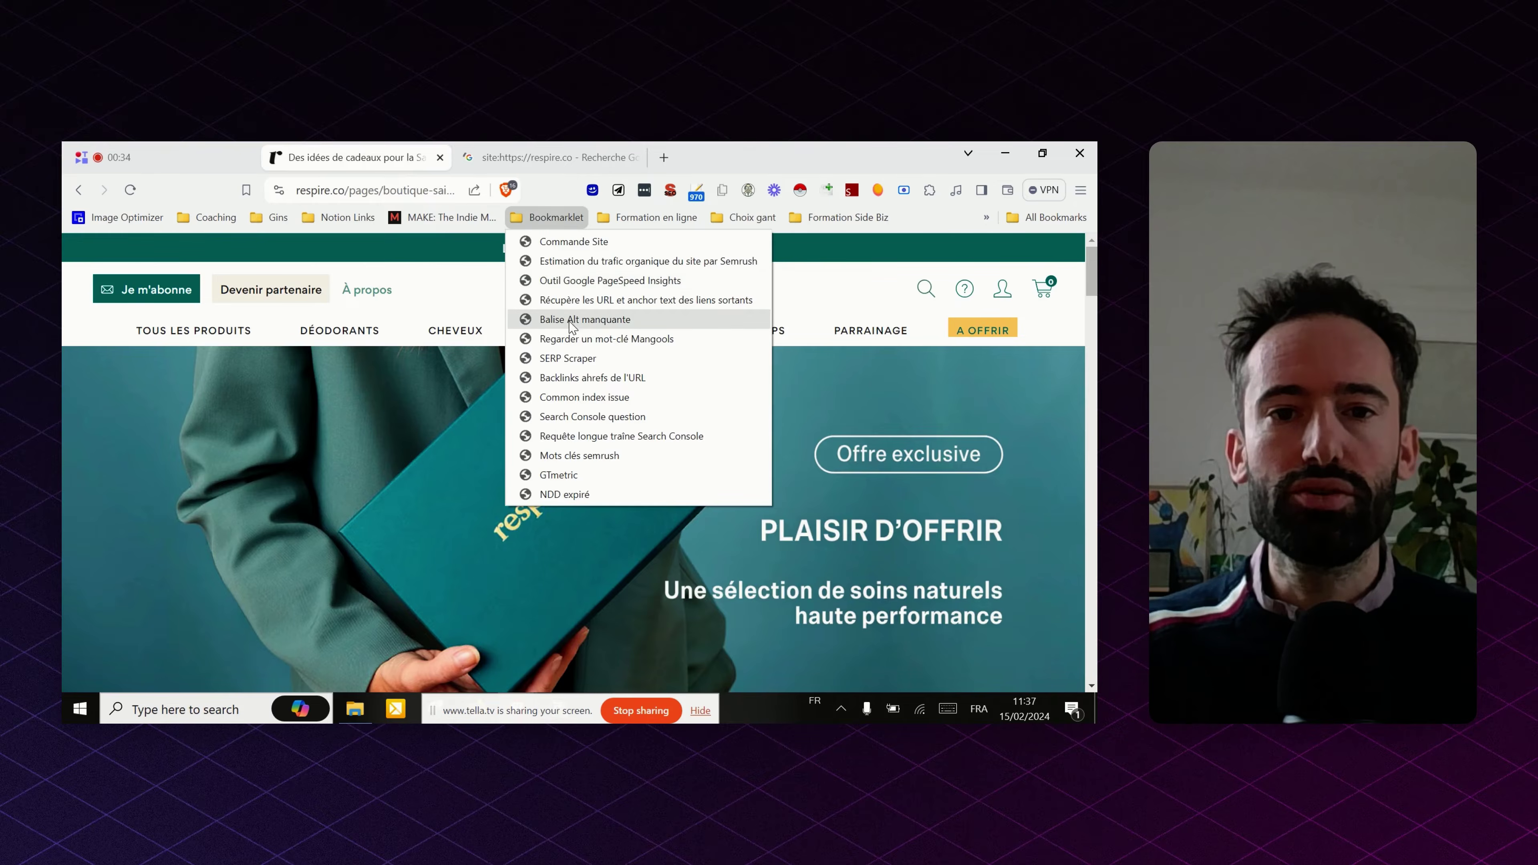
pyautogui.click(568, 261)
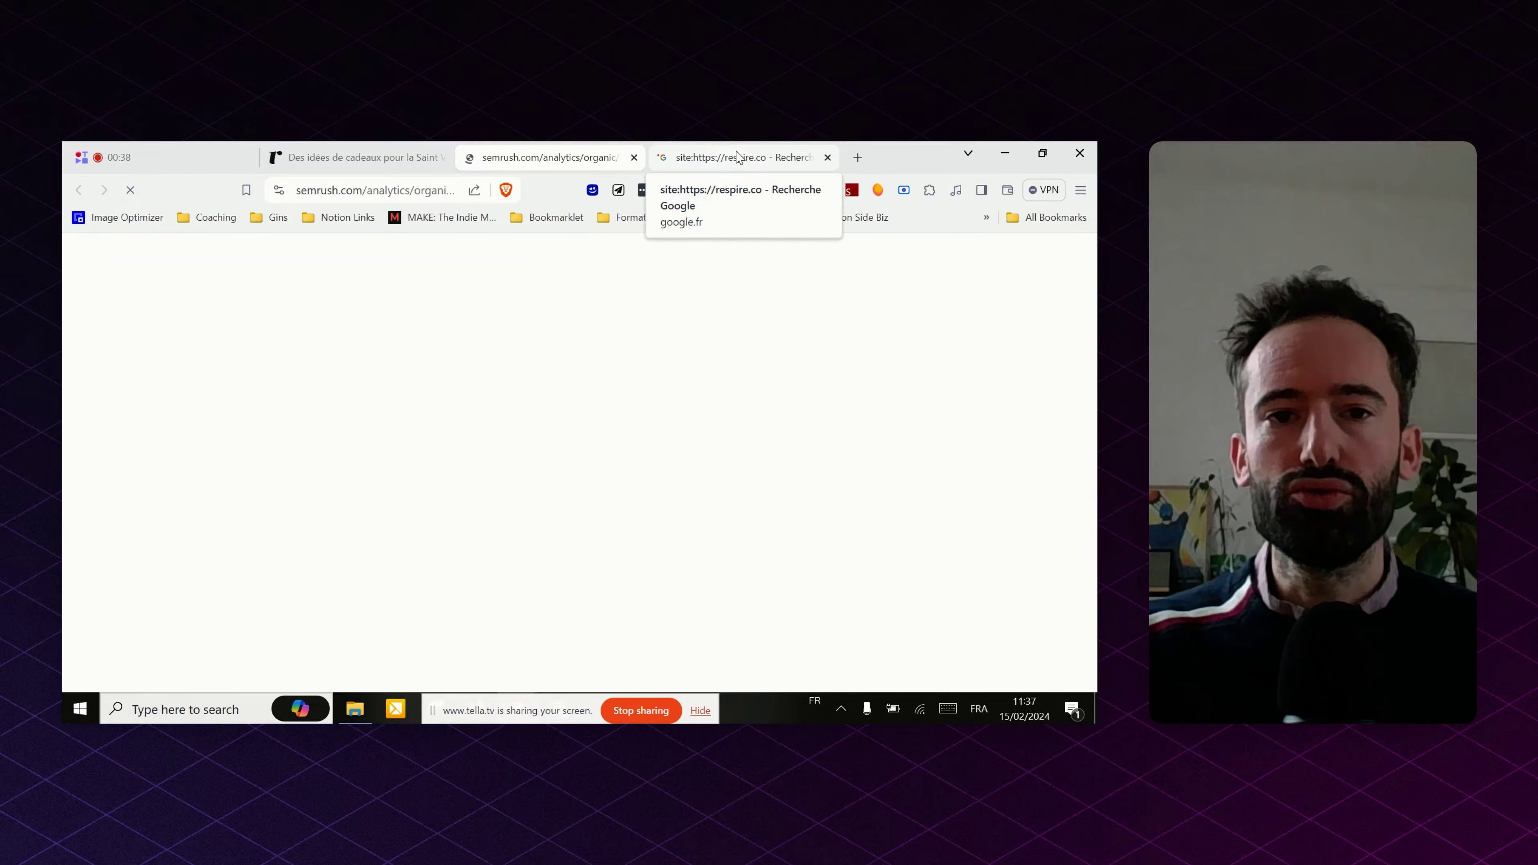
pyautogui.moveTo(732, 151); pyautogui.dragTo(553, 161)
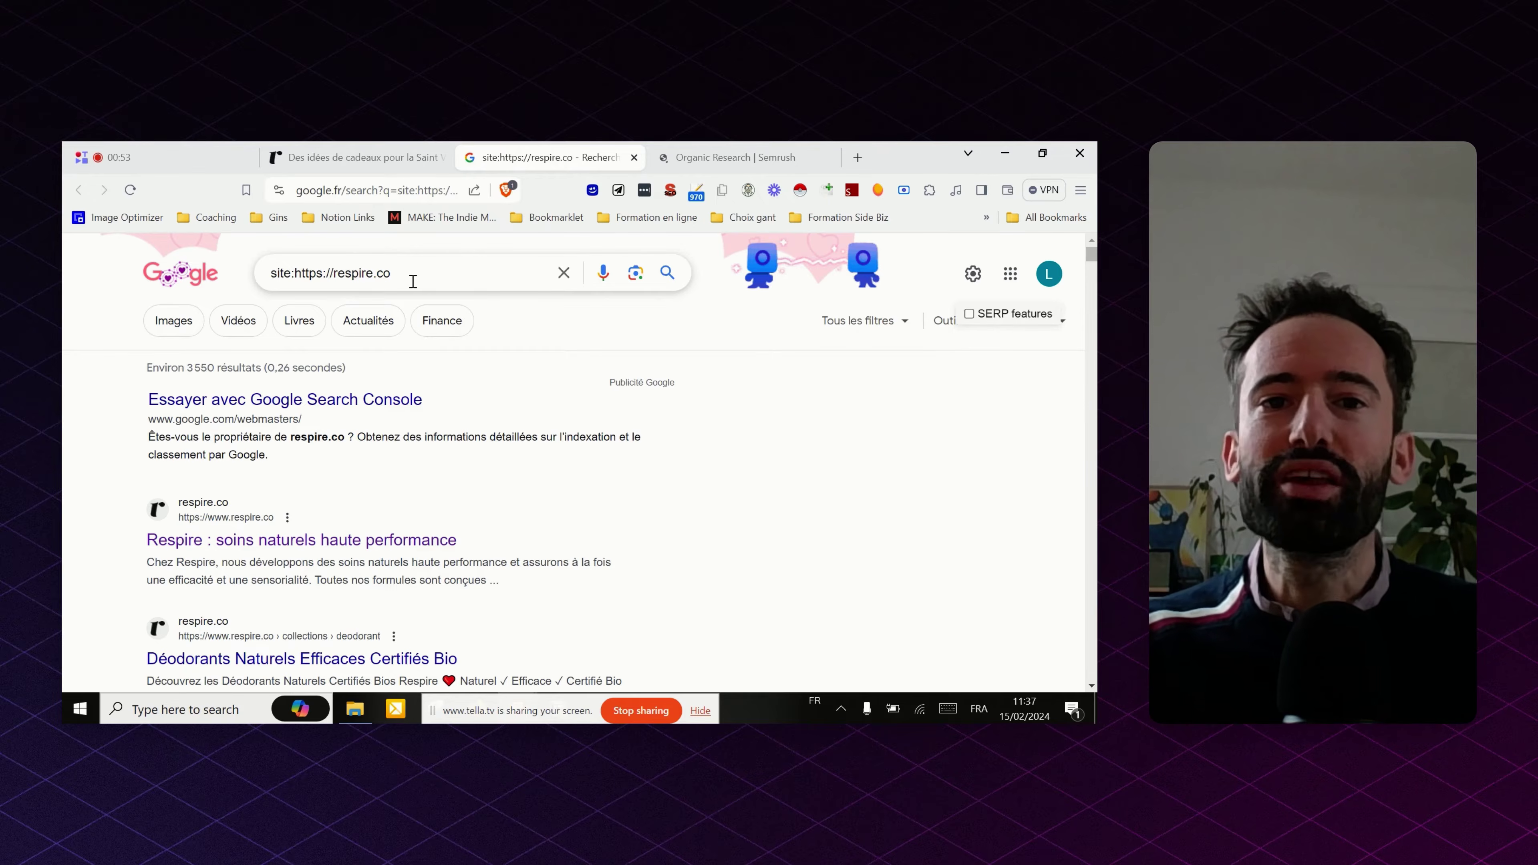
pyautogui.scroll(-5, 501, 435)
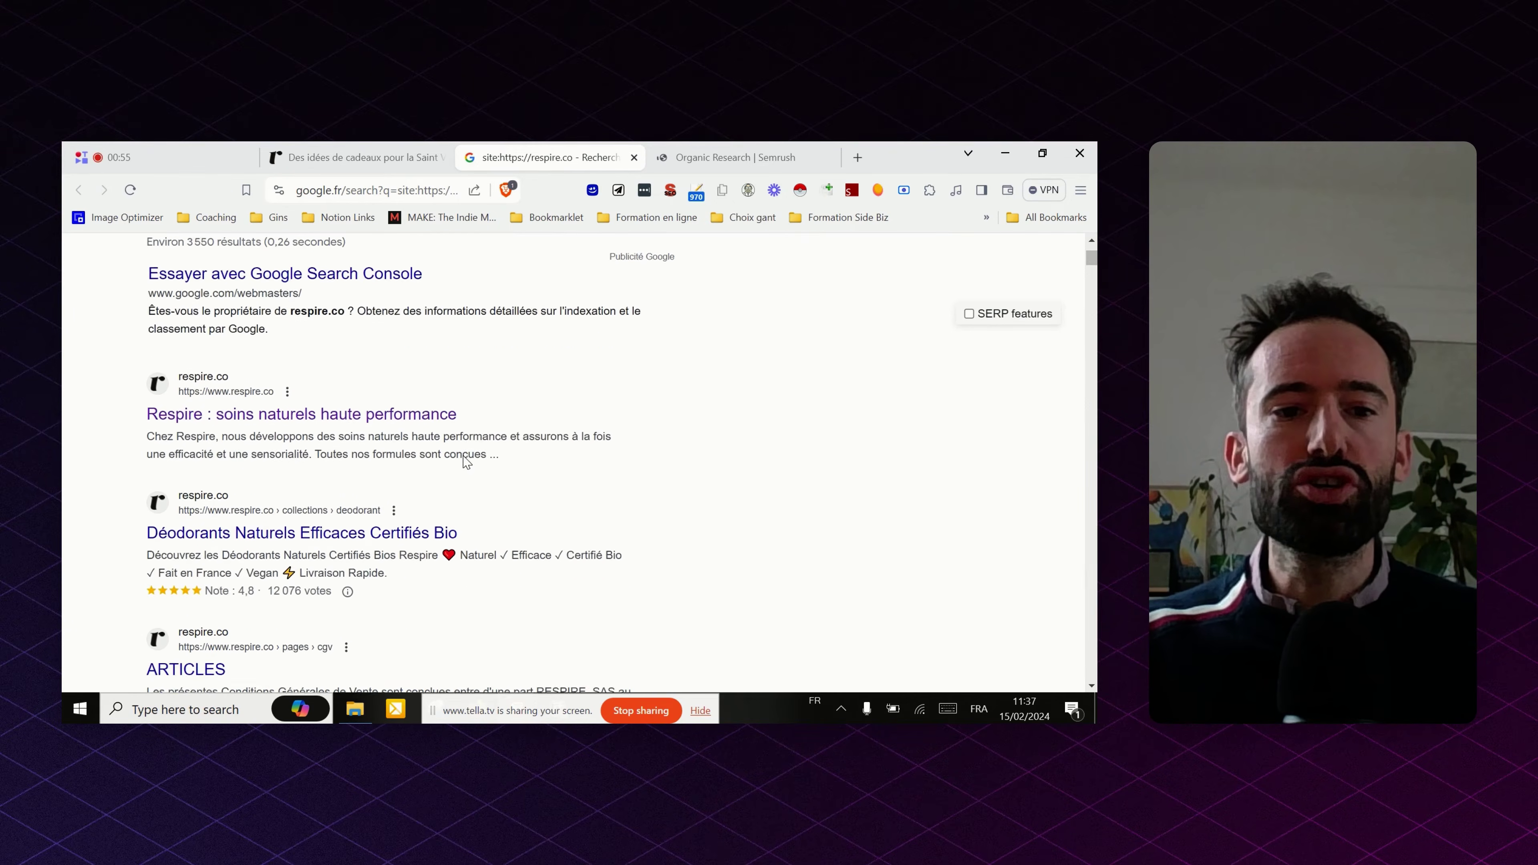
pyautogui.scroll(-4, 502, 435)
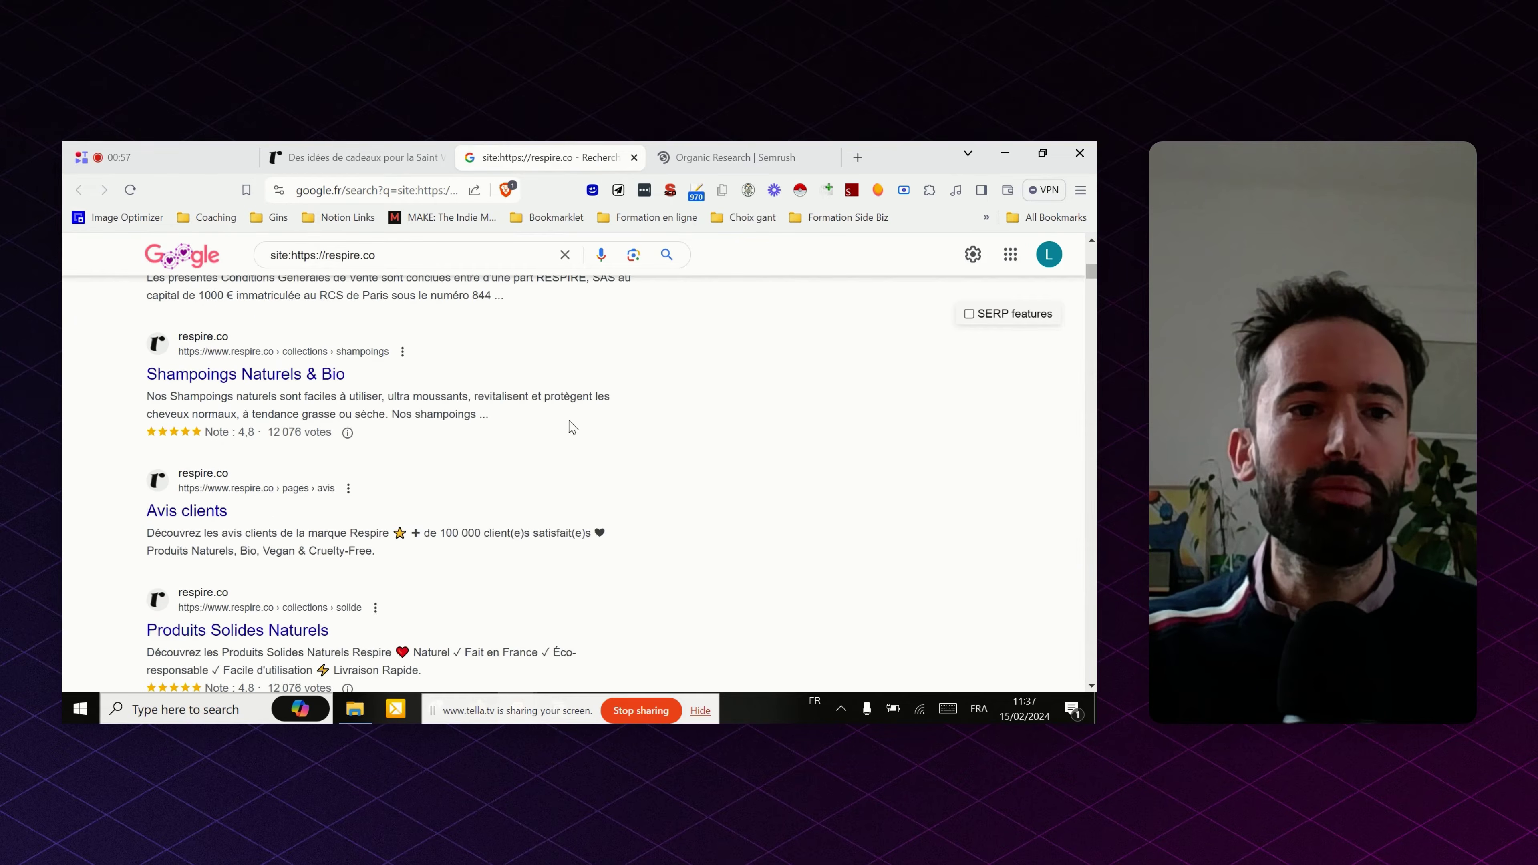
pyautogui.scroll(2, 522, 401)
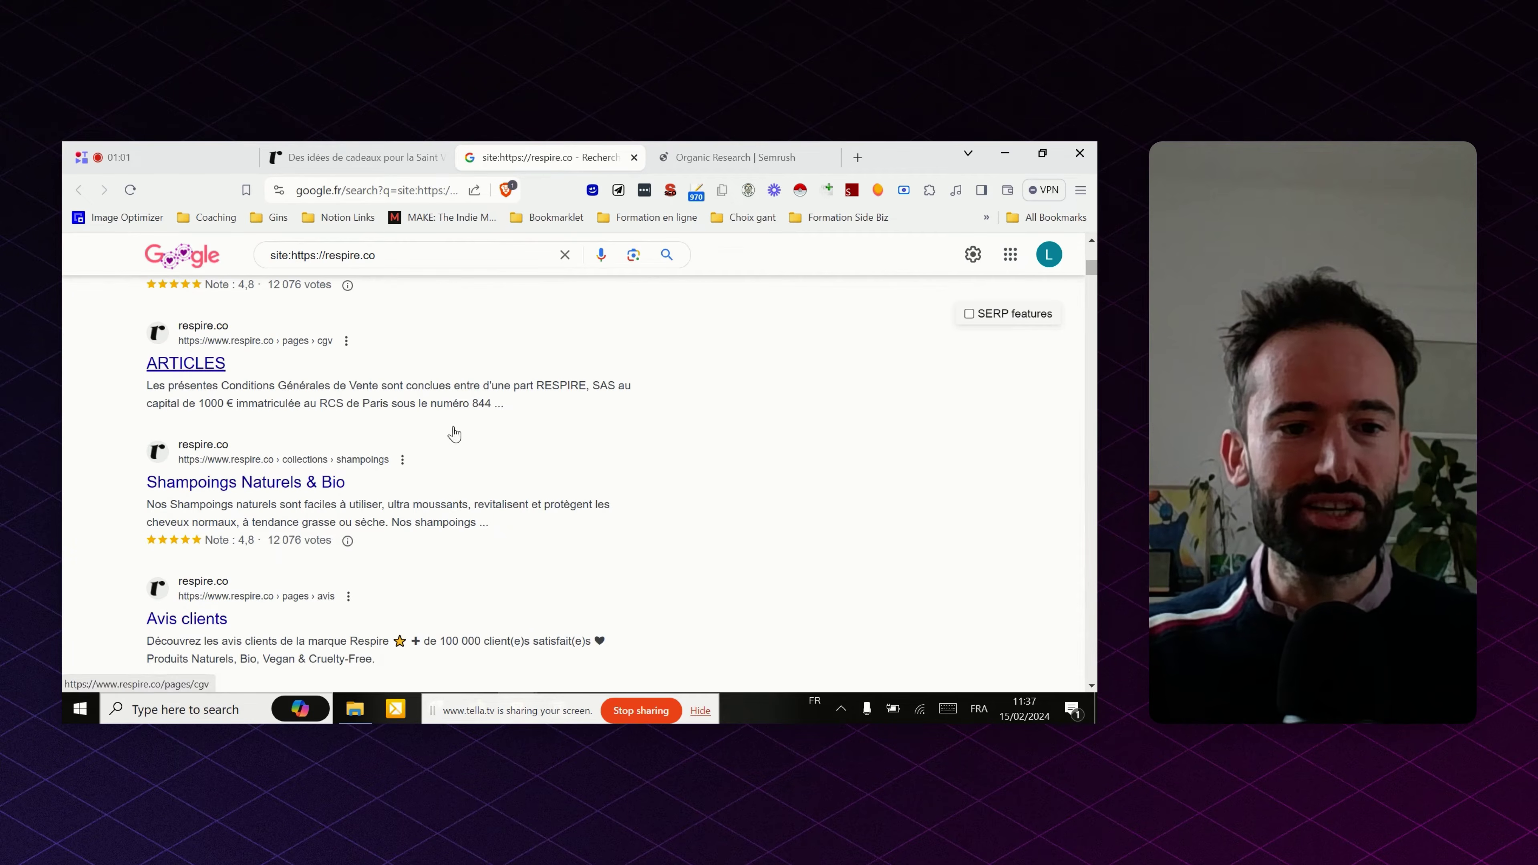
pyautogui.scroll(-4, 596, 448)
pyautogui.scroll(-4, 496, 424)
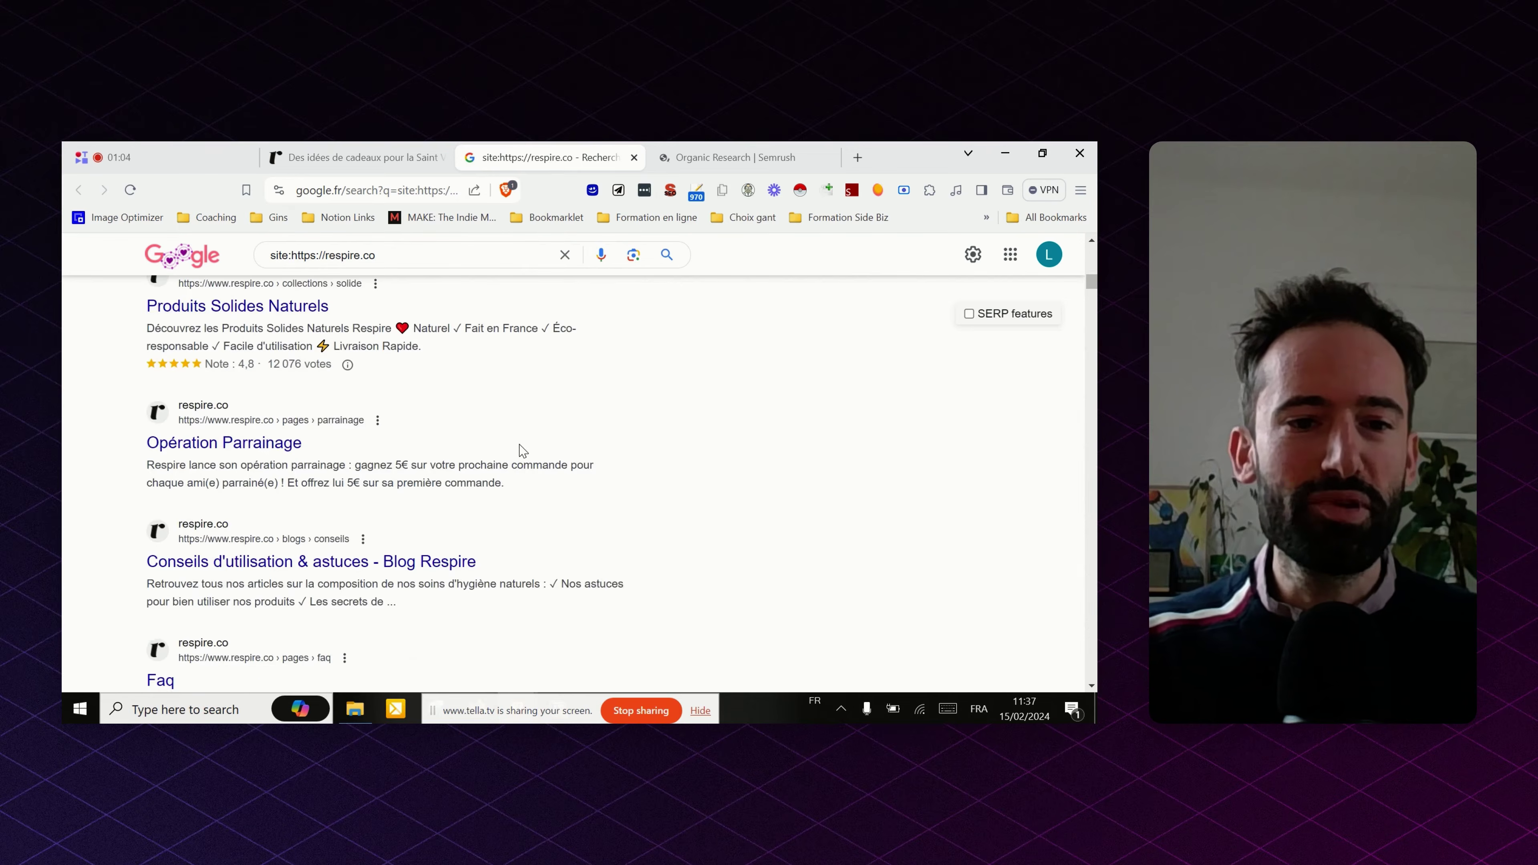
pyautogui.scroll(-3, 544, 429)
pyautogui.scroll(-5, 544, 429)
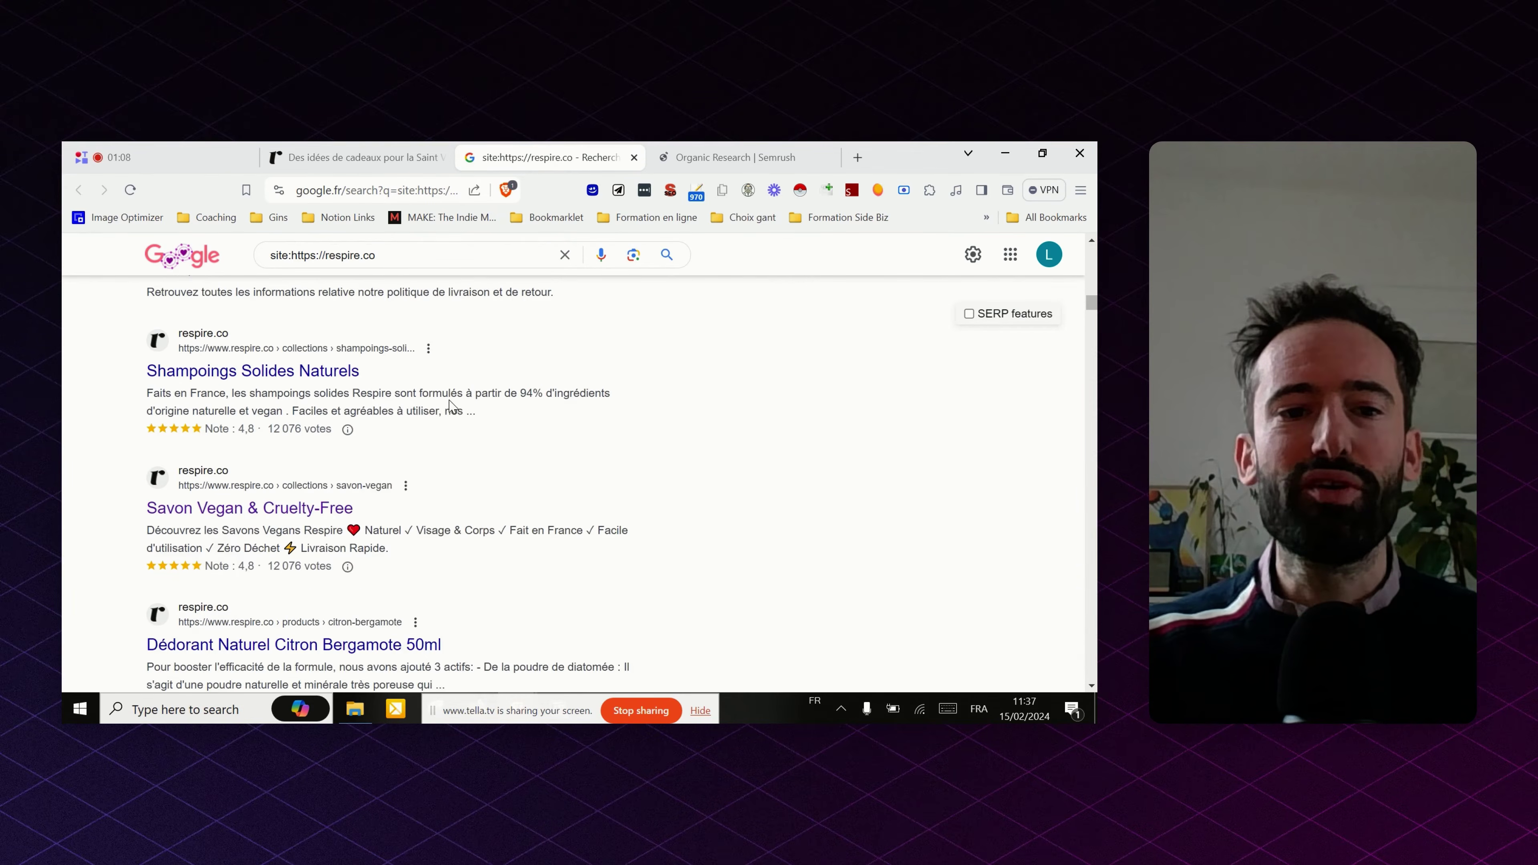
pyautogui.scroll(-2, 472, 412)
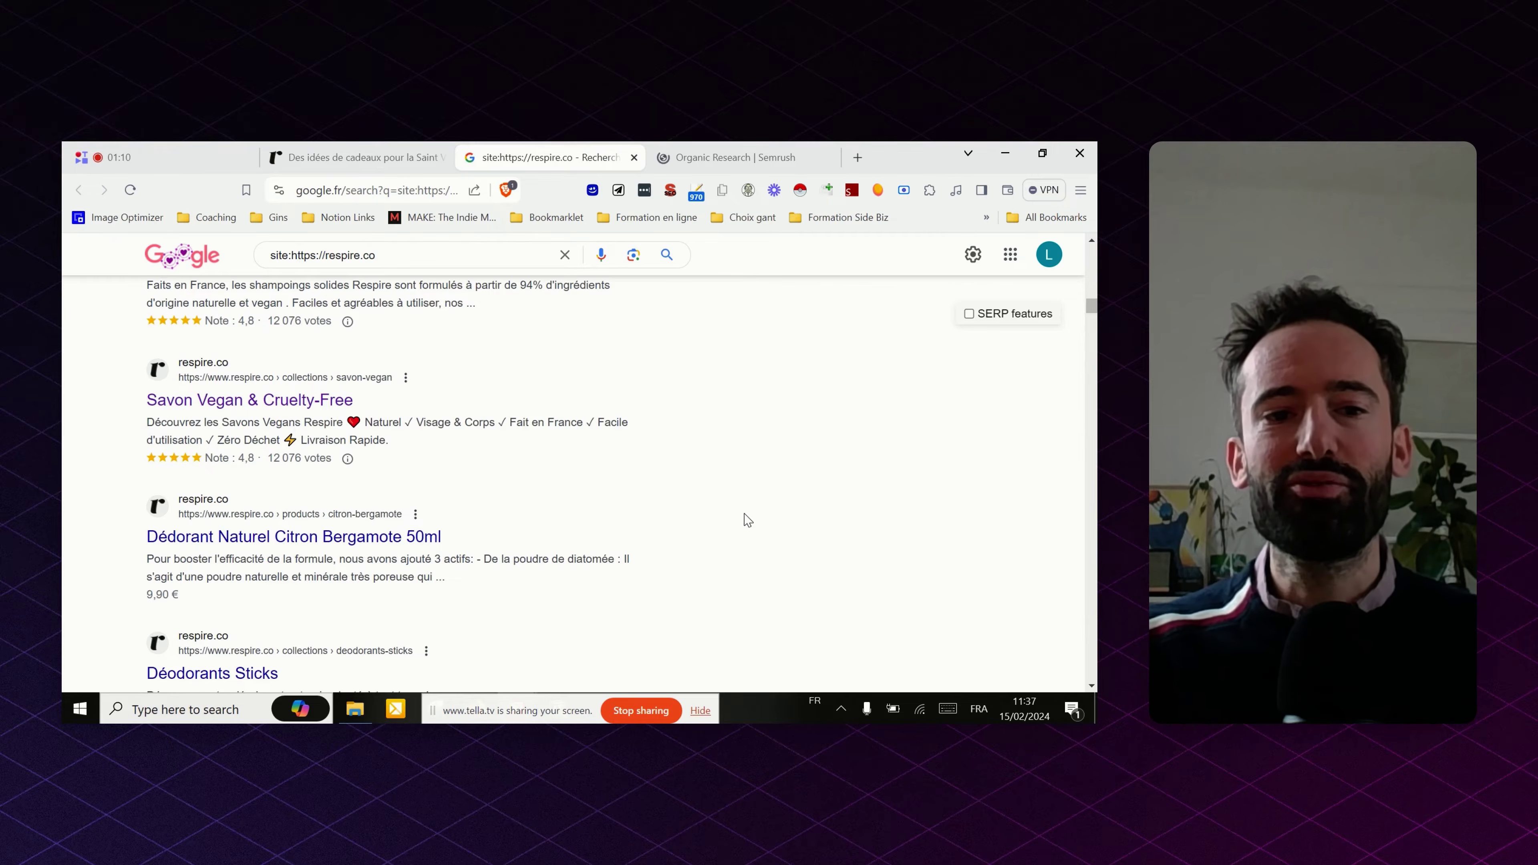
pyautogui.scroll(-3, 738, 498)
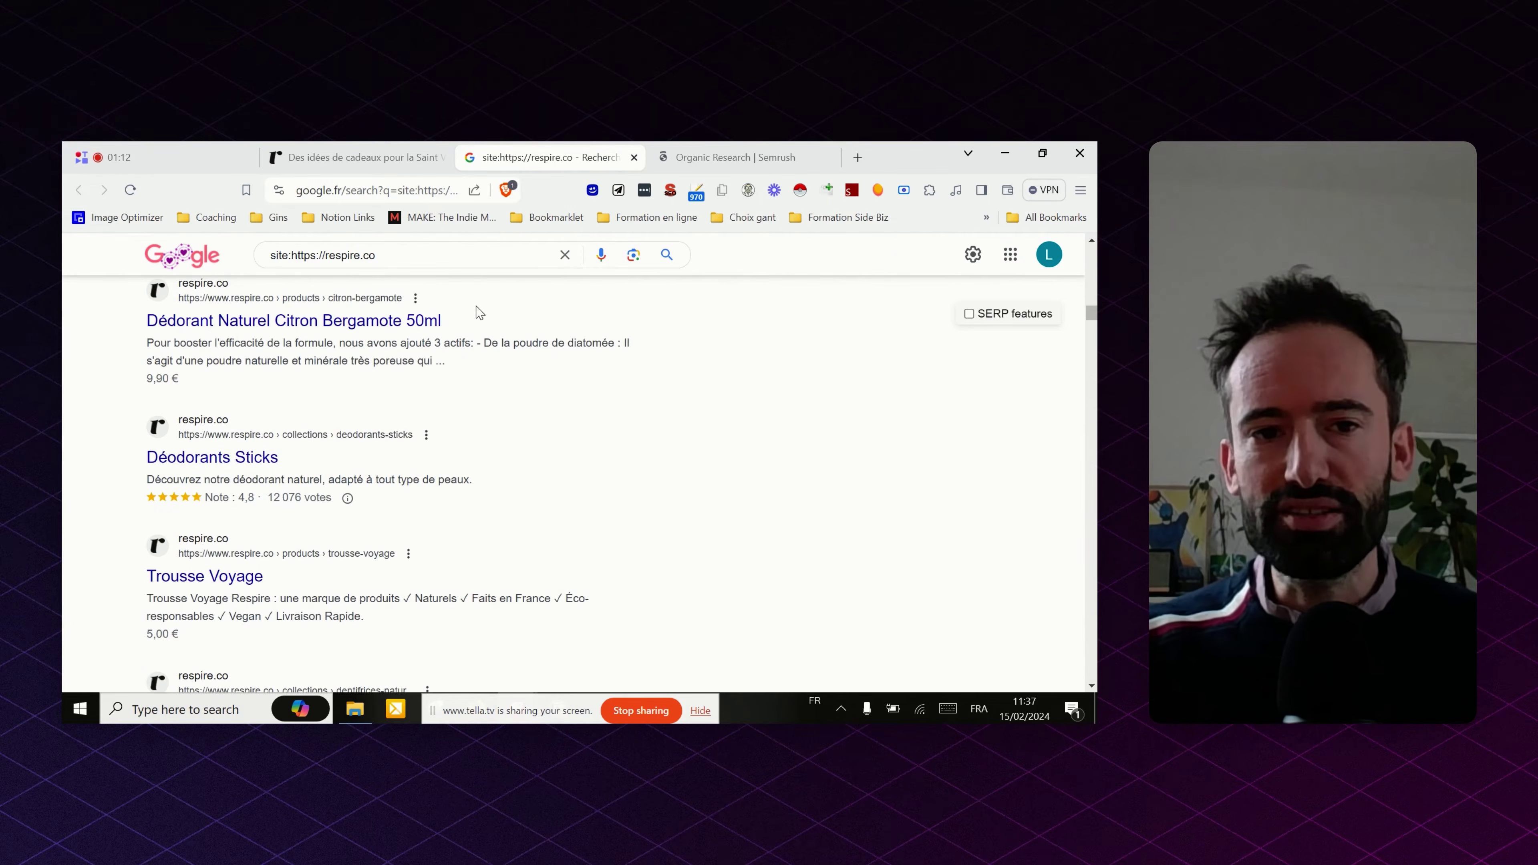
# - Highlight "50ml" in the Citron Bergamote deodorant result title and the full "Déodorants Sticks" title to inspect their wording
pyautogui.moveTo(469, 324); pyautogui.dragTo(411, 328)
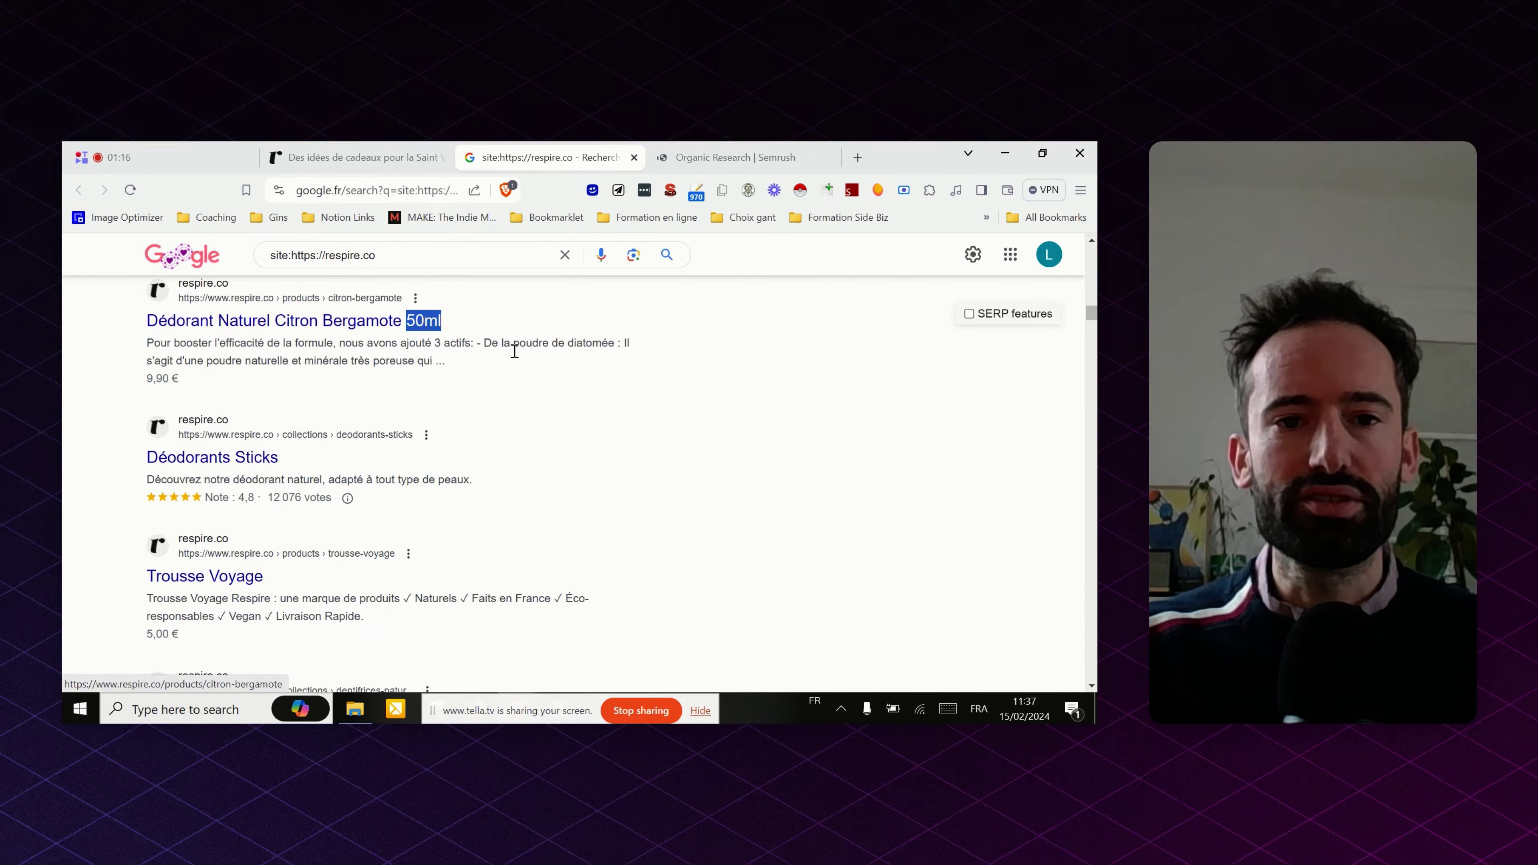
pyautogui.scroll(-3, 646, 408)
pyautogui.scroll(2, 501, 419)
pyautogui.moveTo(319, 356); pyautogui.dragTo(130, 353)
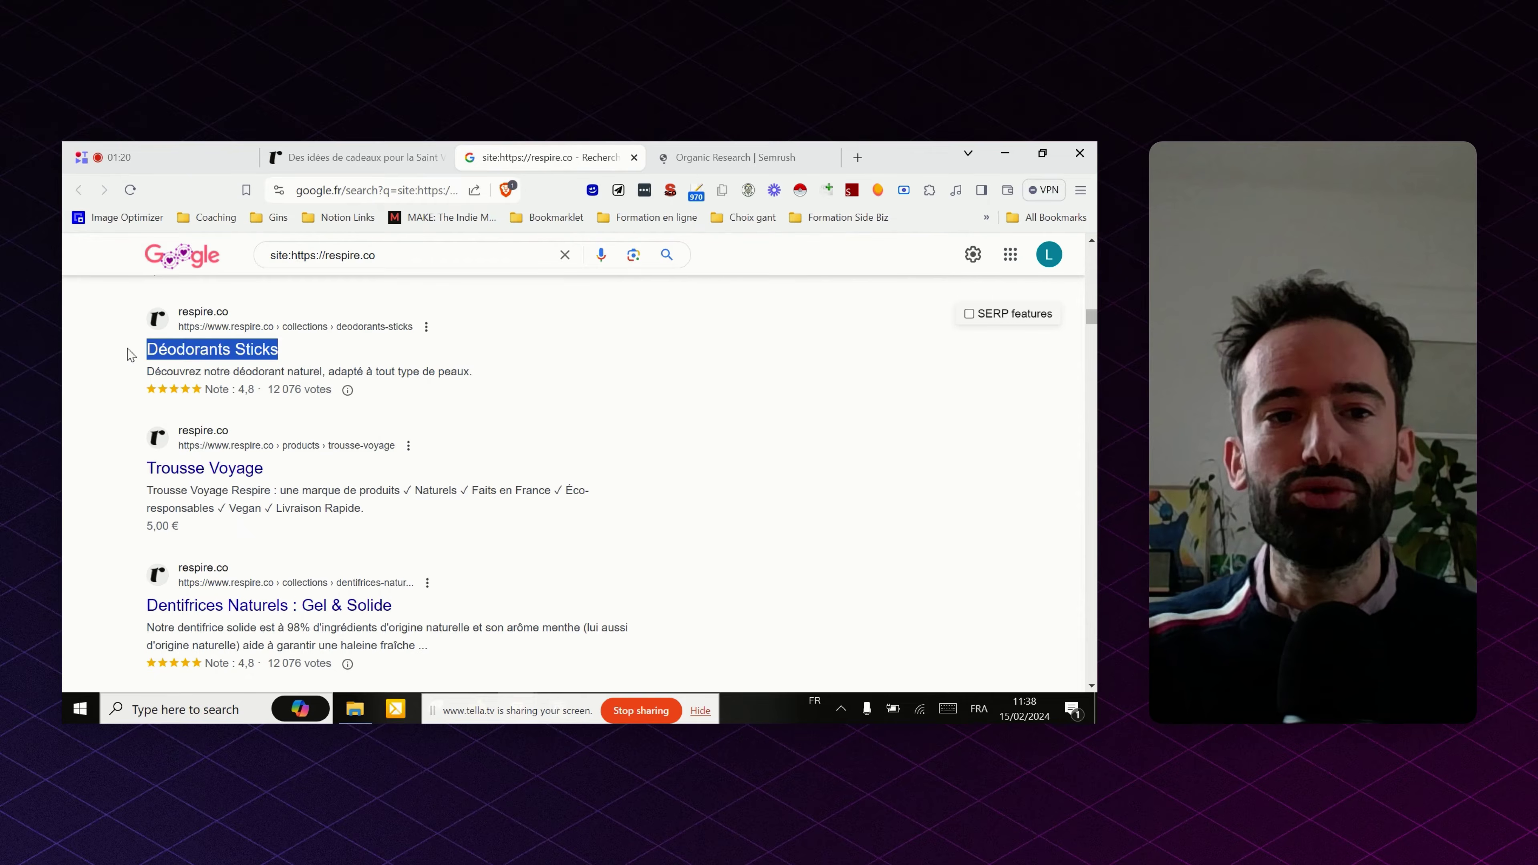
pyautogui.click(308, 354)
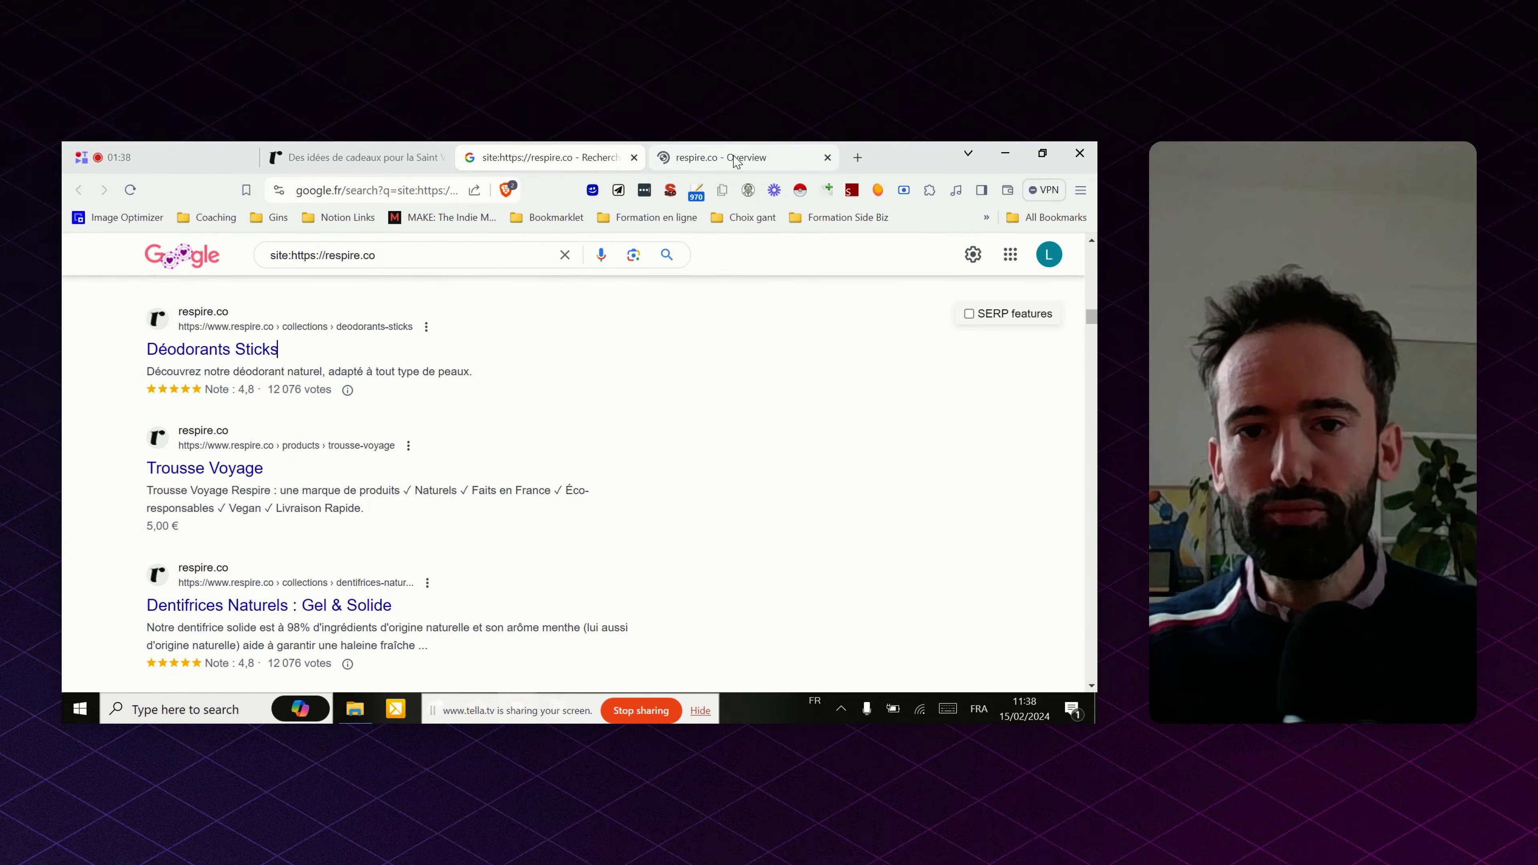
# - Examine the Semrush Organic Research overview for respire.co, including top keywords, position changes and SERP features
pyautogui.click(736, 162)
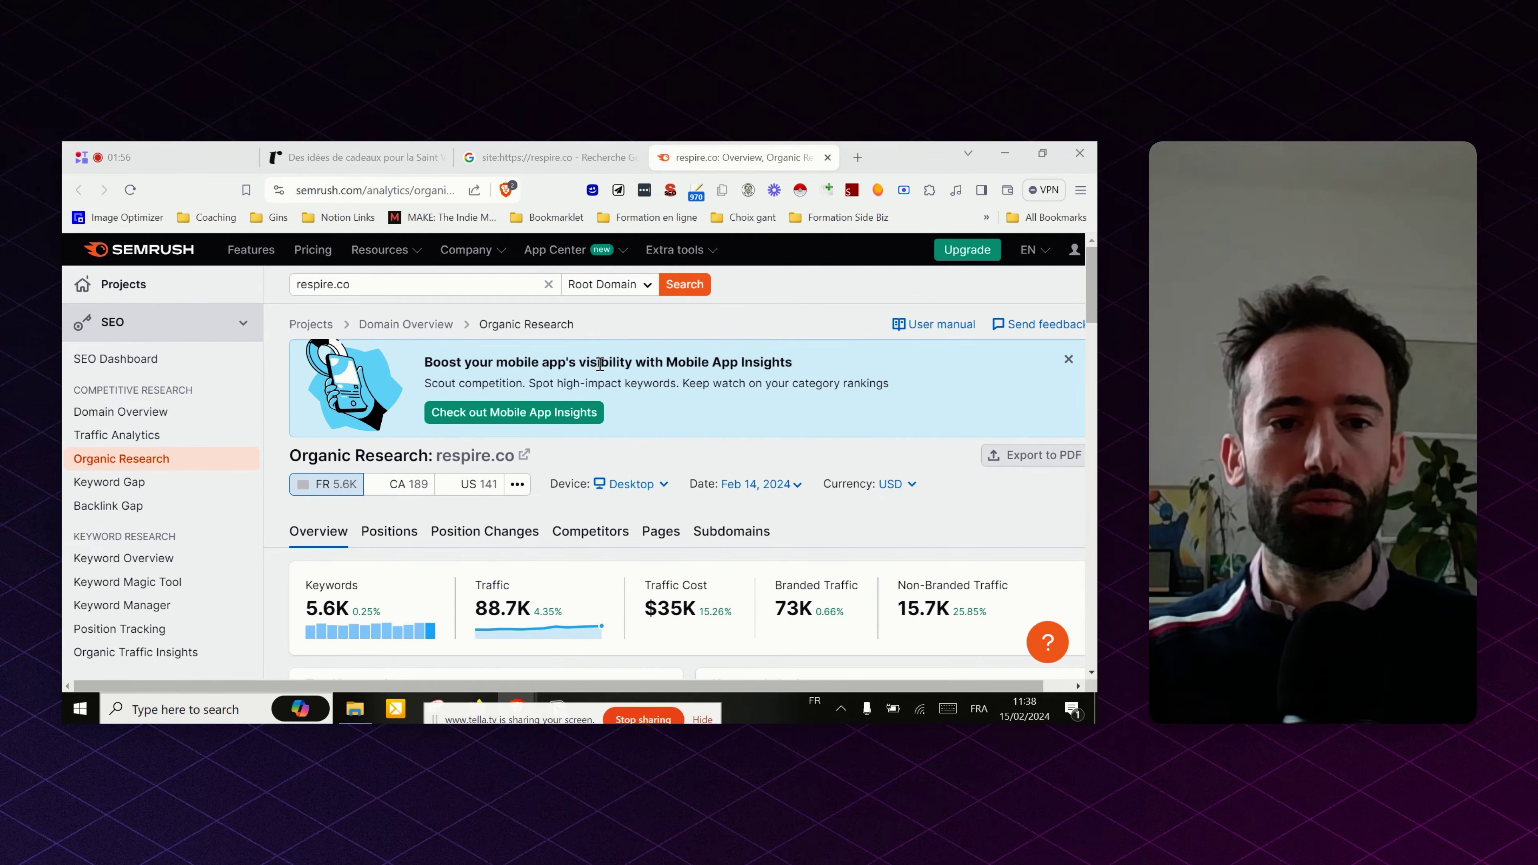
pyautogui.scroll(-5, 637, 458)
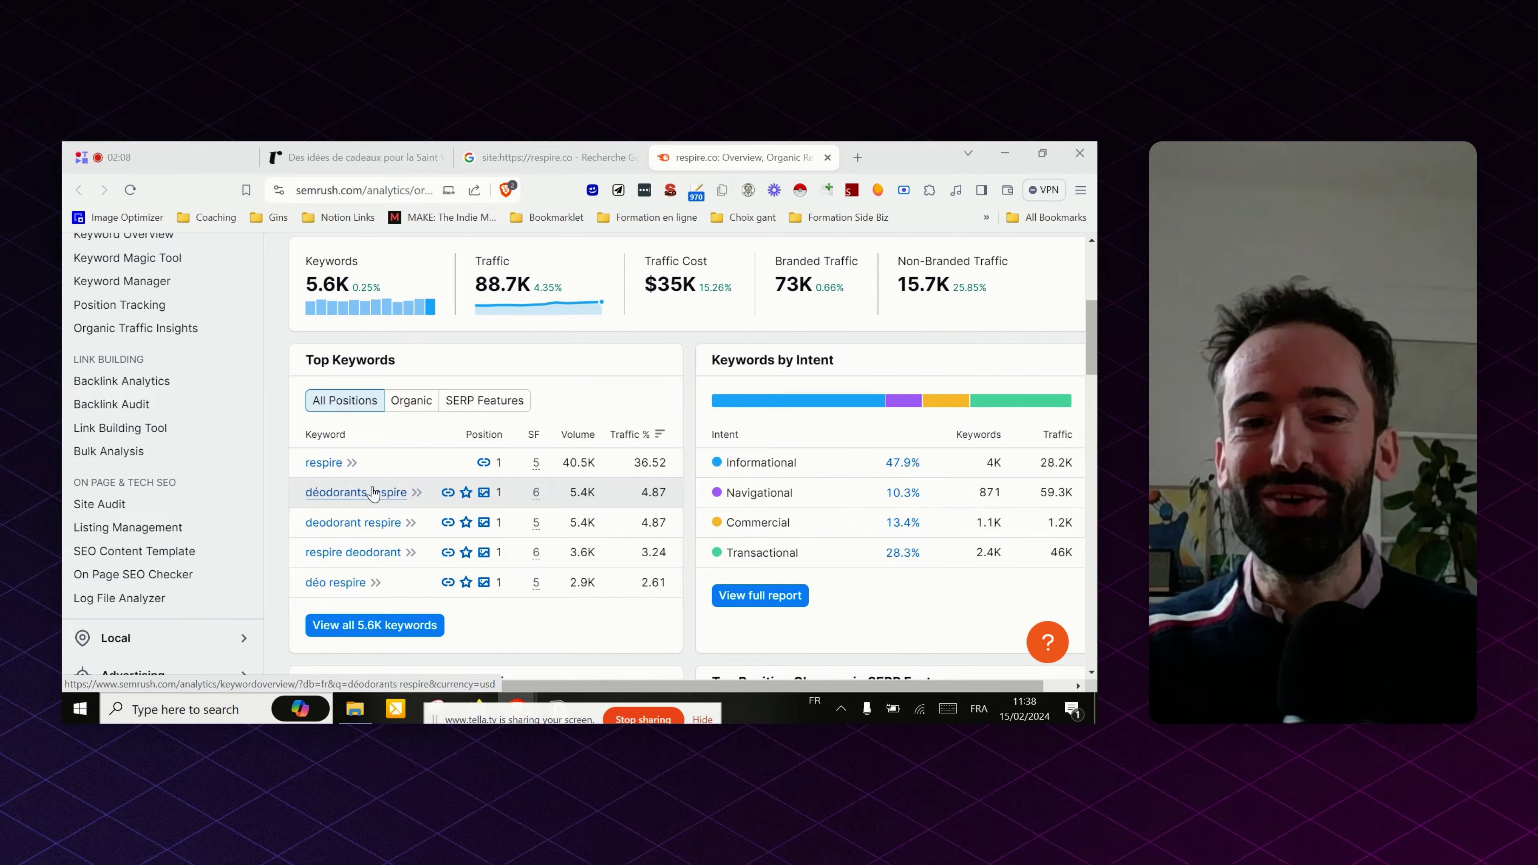
pyautogui.scroll(2, 538, 430)
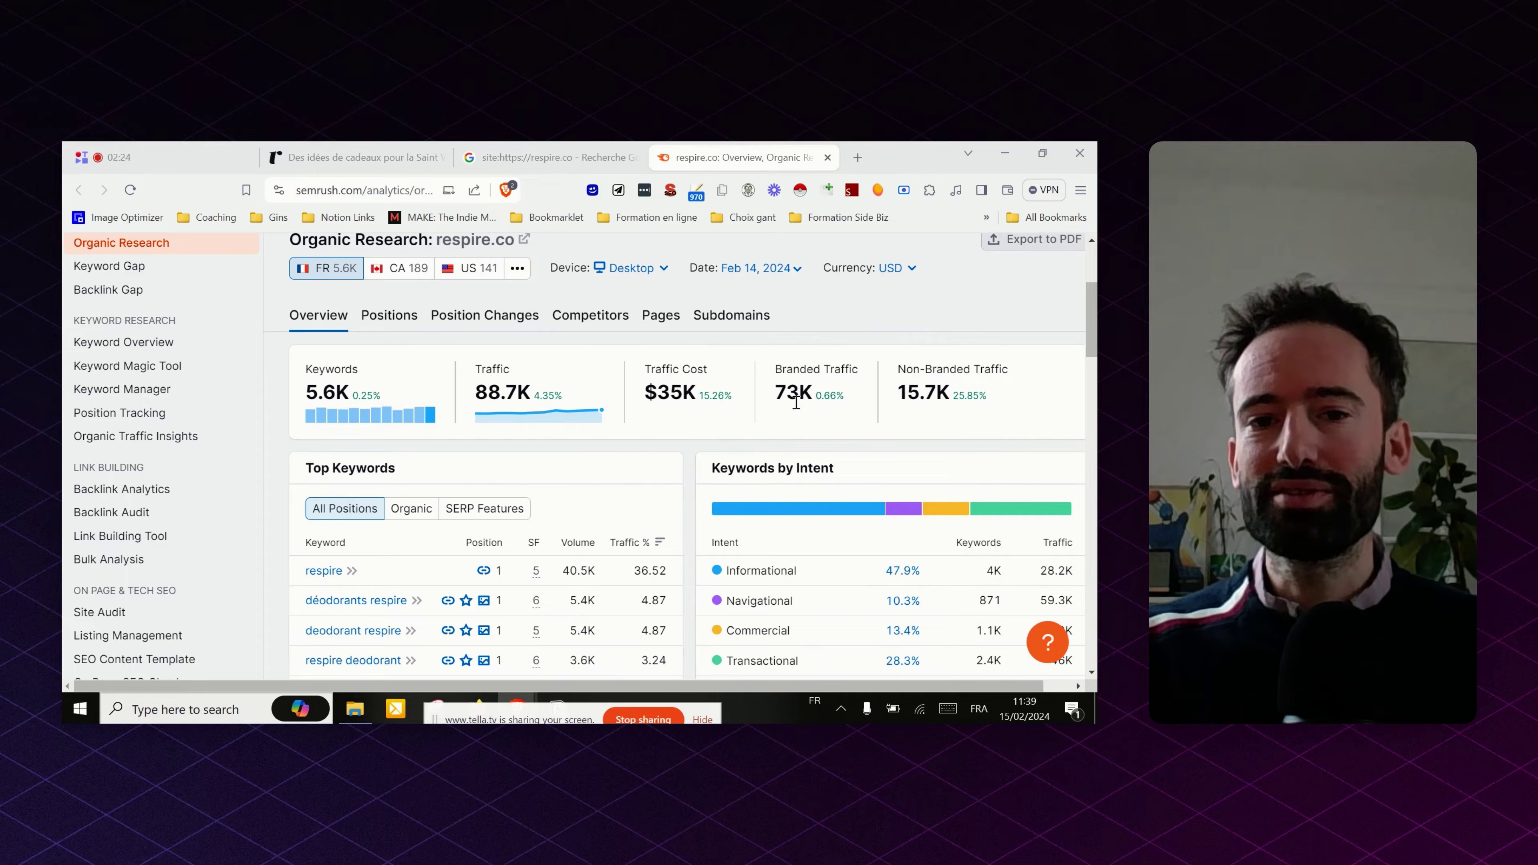
pyautogui.scroll(-10, 812, 435)
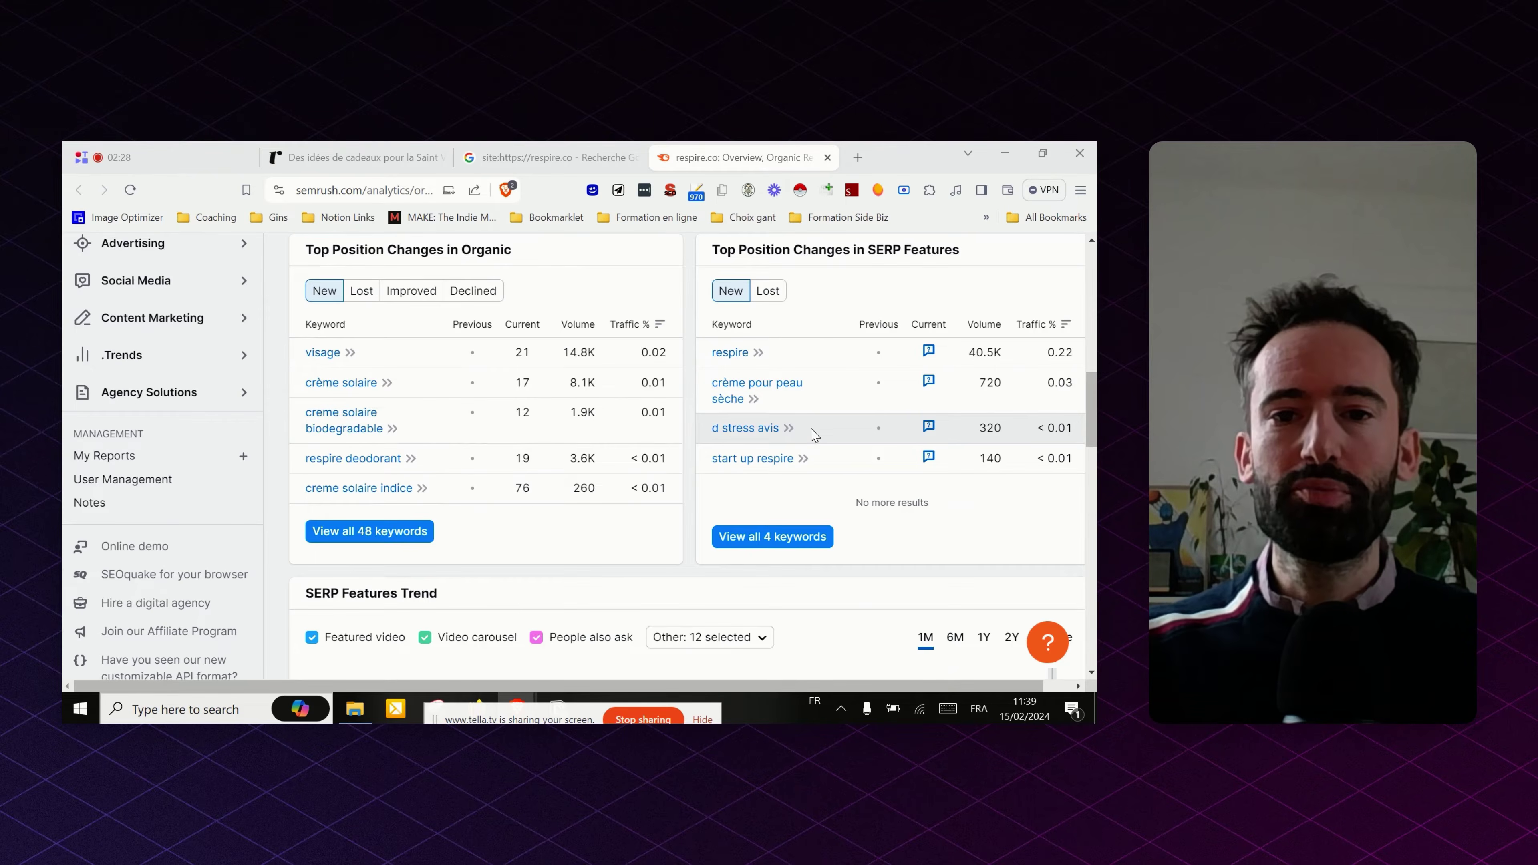
pyautogui.scroll(-5, 813, 435)
pyautogui.scroll(-4, 828, 466)
pyautogui.scroll(12, 812, 479)
pyautogui.scroll(4, 800, 492)
pyautogui.scroll(-3, 805, 461)
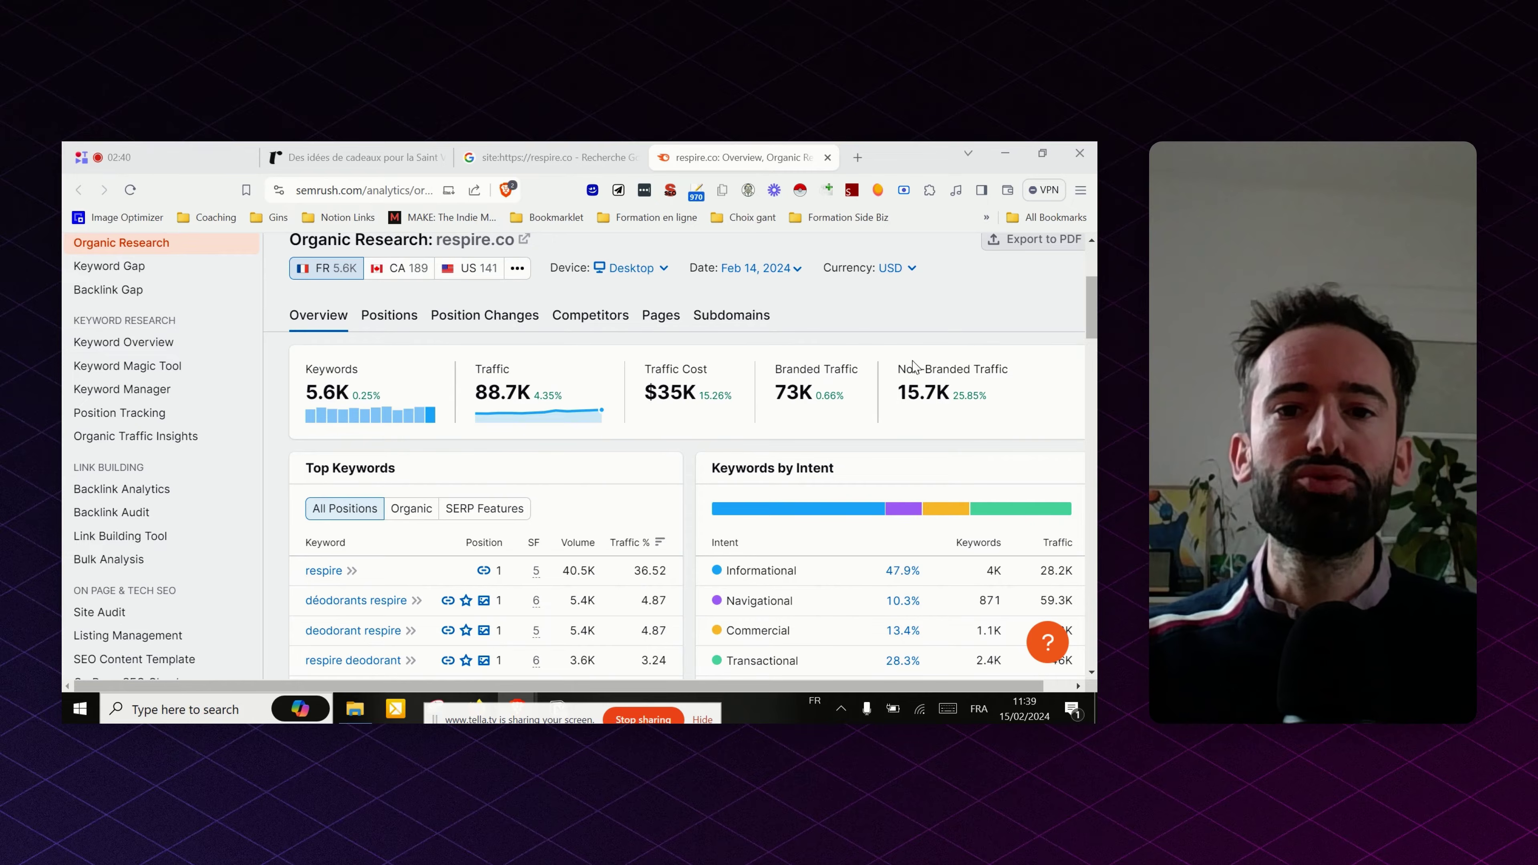
# - Review respire.co's branded and non-branded traffic figures alongside its top keywords and keyword intents in Semrush
pyautogui.moveTo(971, 339)
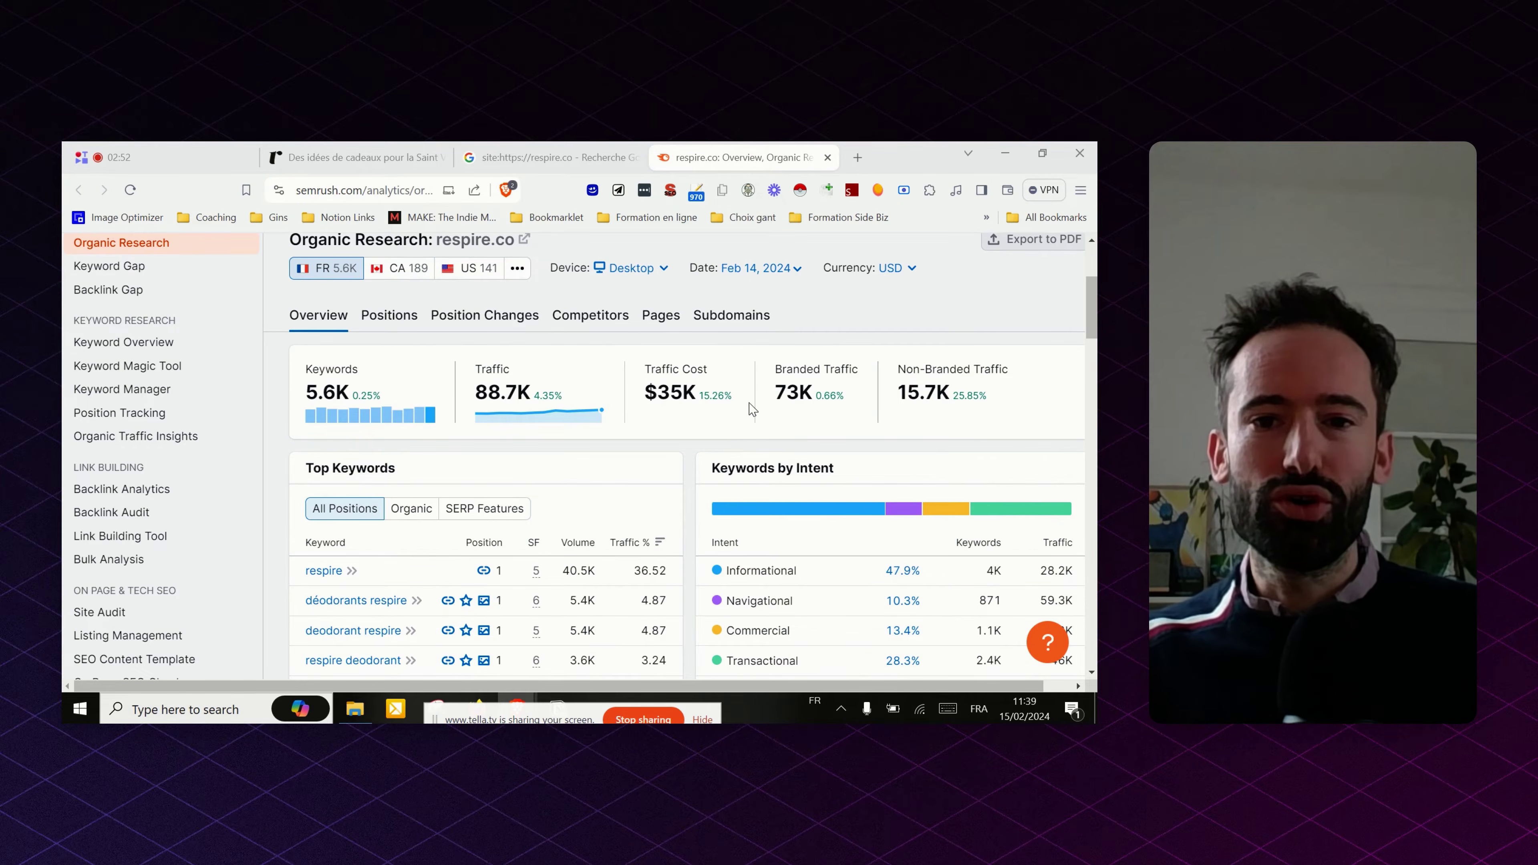
pyautogui.scroll(3, 813, 381)
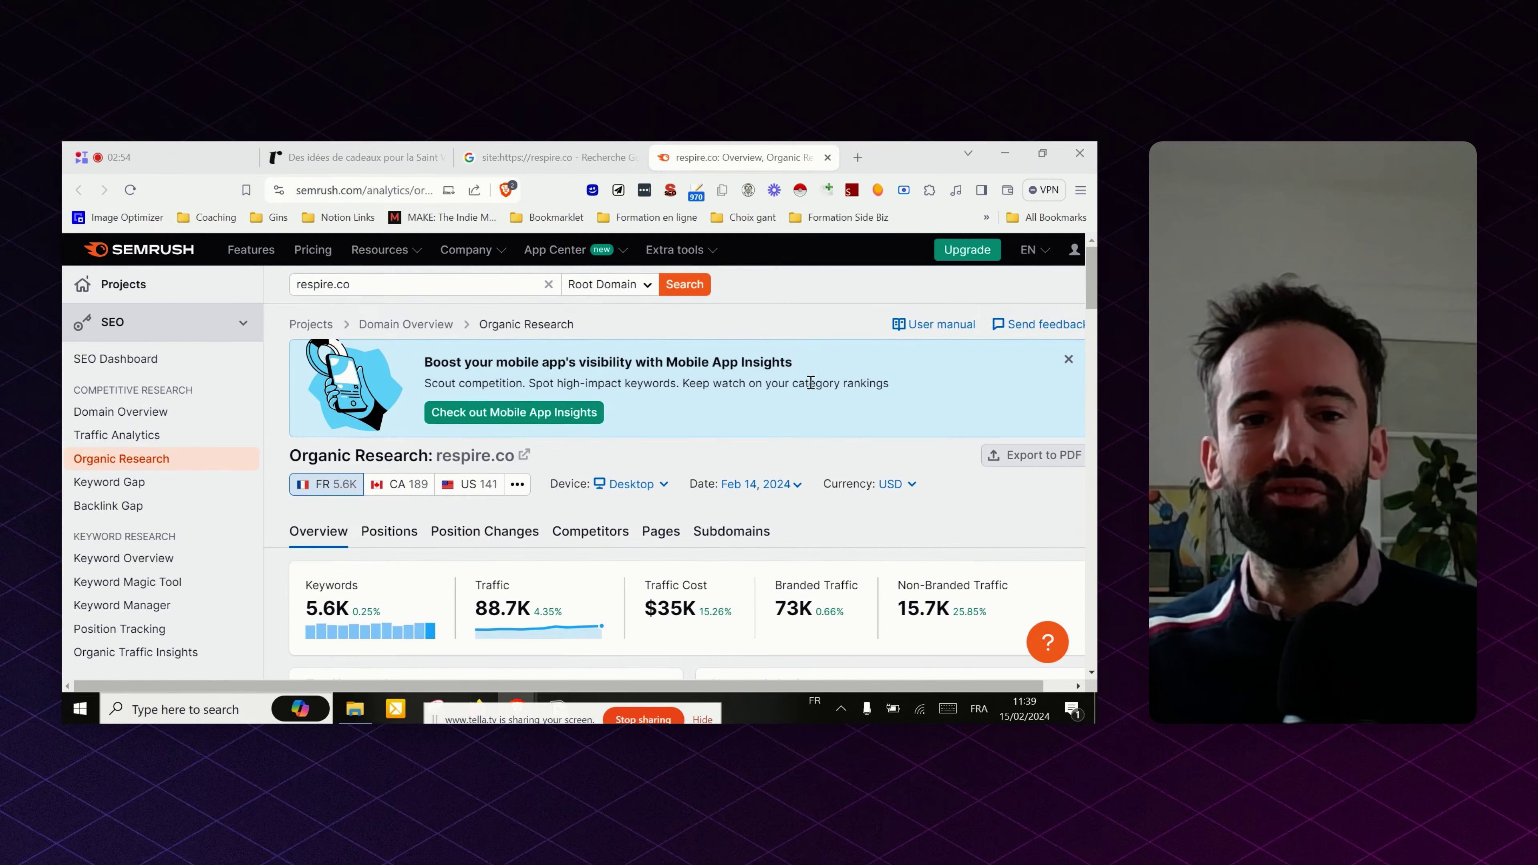
pyautogui.scroll(-2, 483, 565)
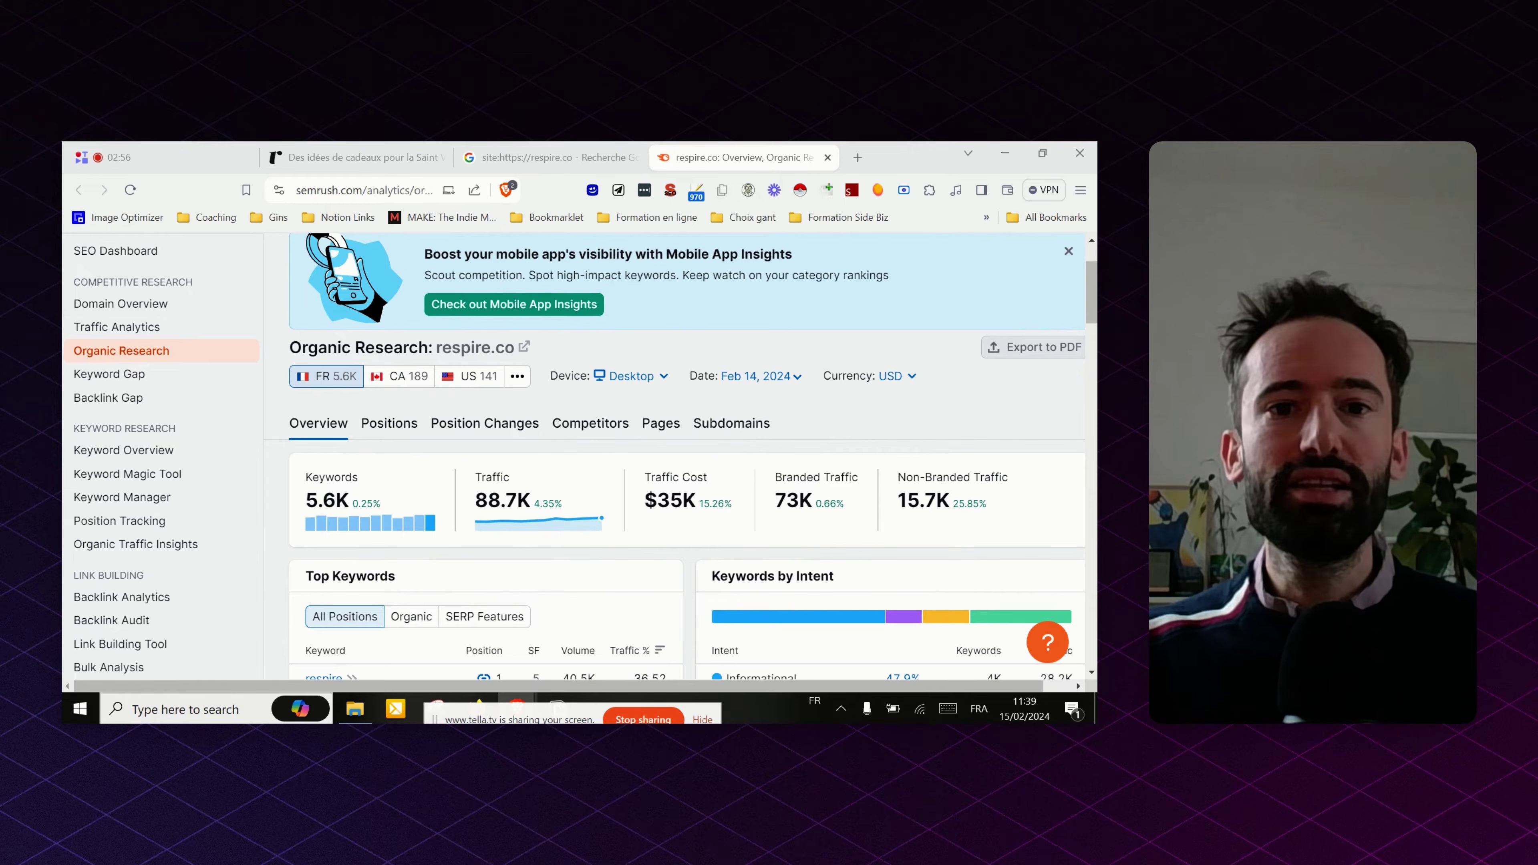
pyautogui.scroll(-2, 676, 435)
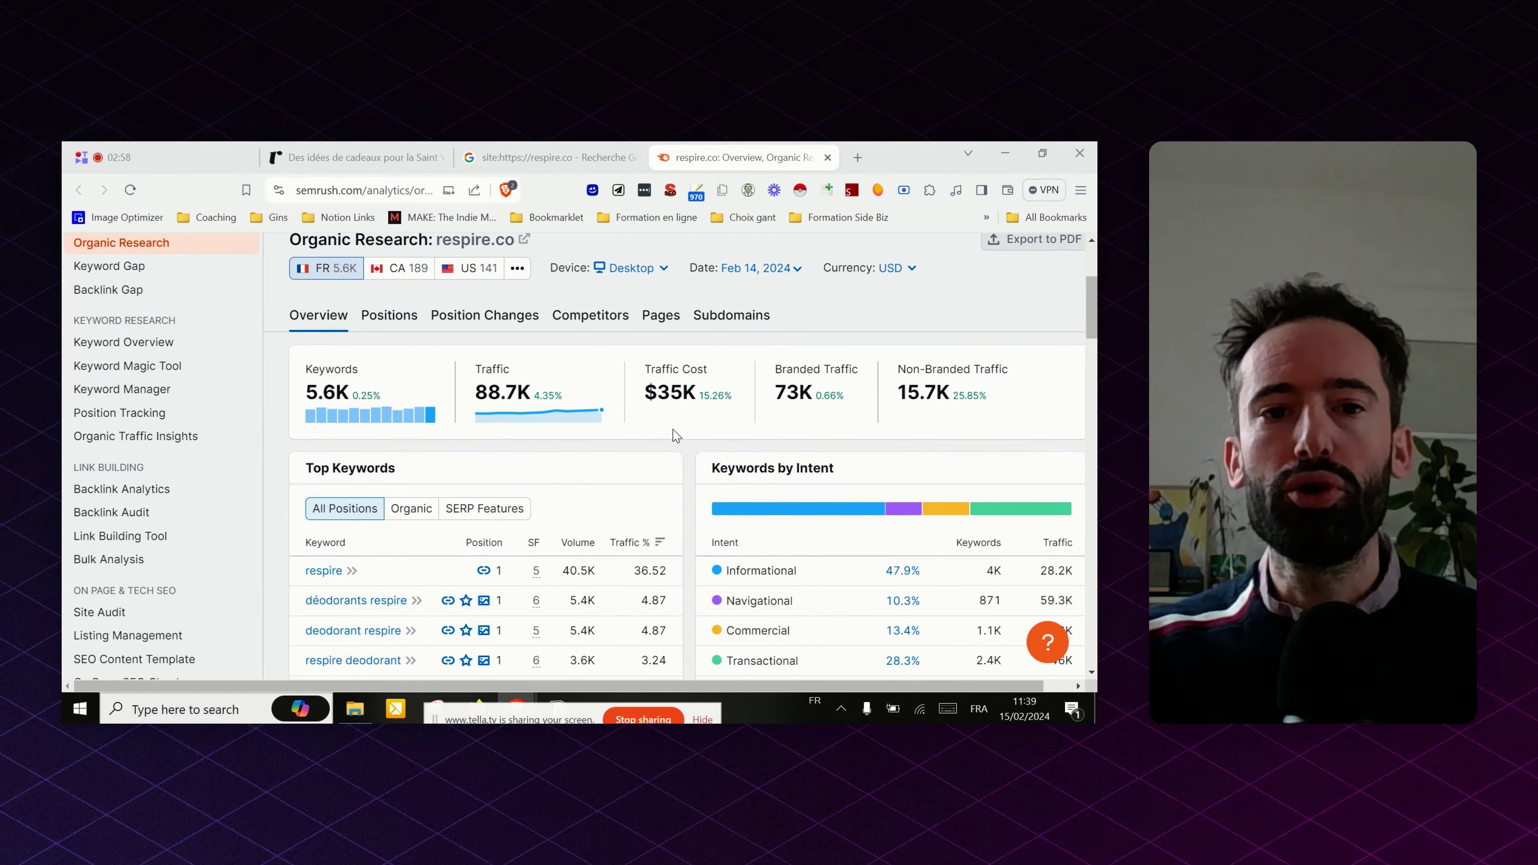
pyautogui.scroll(-2, 649, 437)
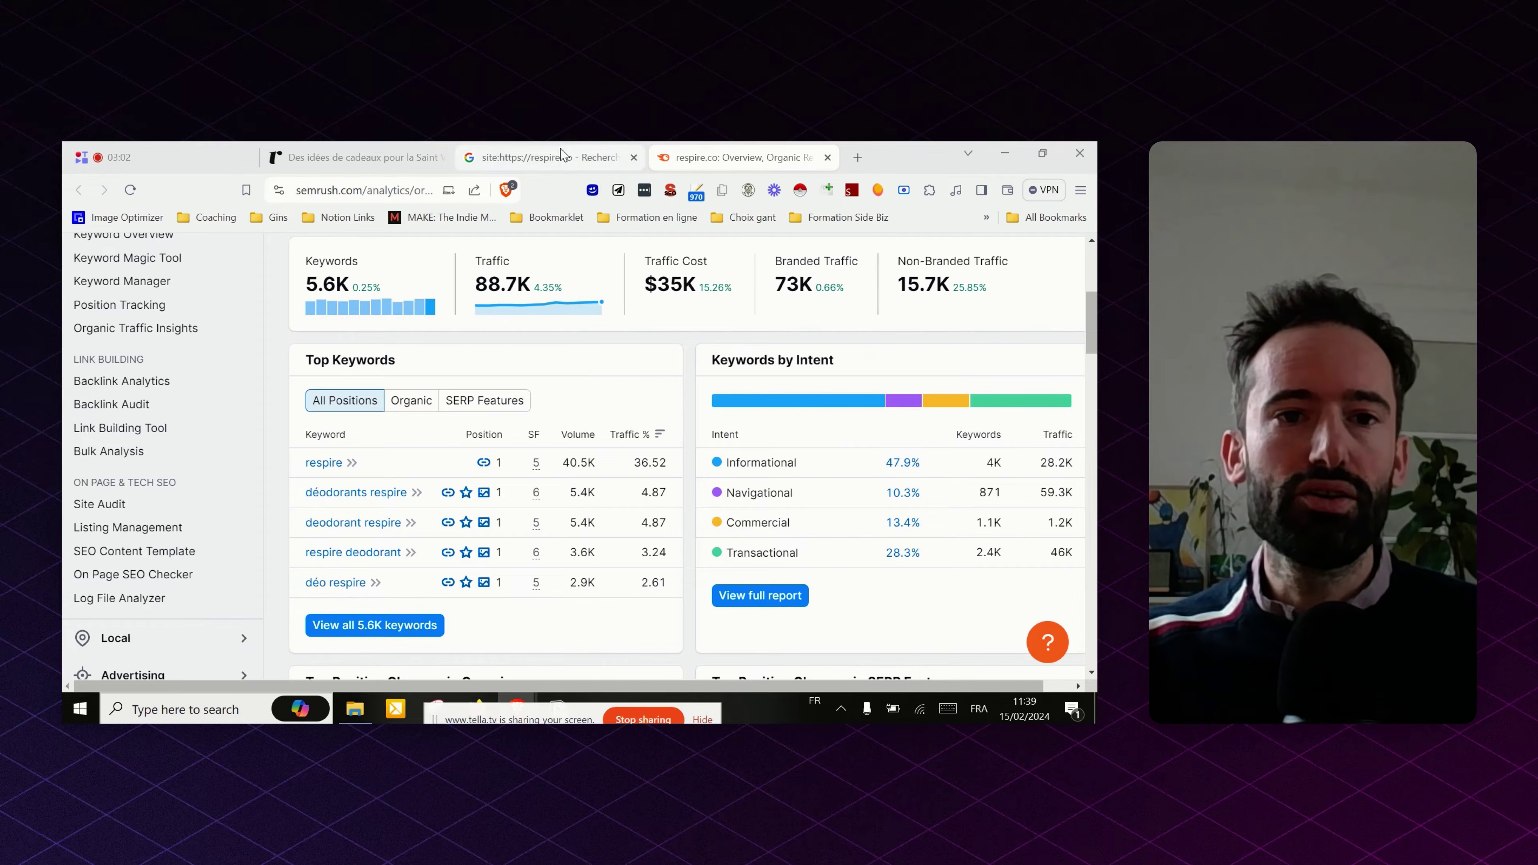
pyautogui.click(357, 157)
pyautogui.moveTo(349, 191); pyautogui.dragTo(288, 198)
pyautogui.hotkey('ctrl', 'c')
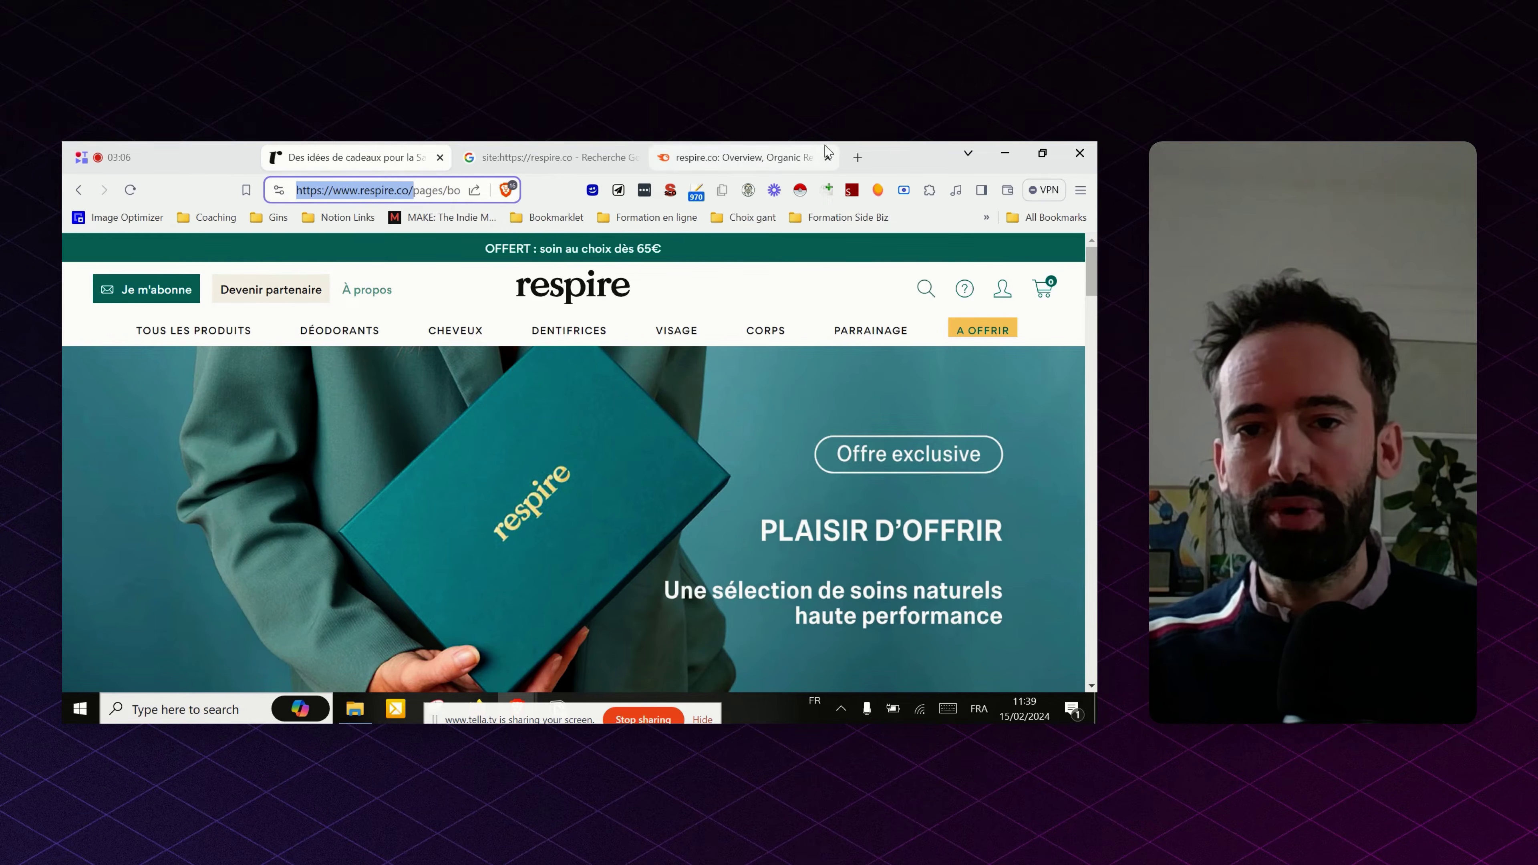
# - Open the Mangools dashboard at mangools.com/apps in a new tab and launch the KWFinder keyword research tool
pyautogui.click(859, 157)
pyautogui.write('mang')
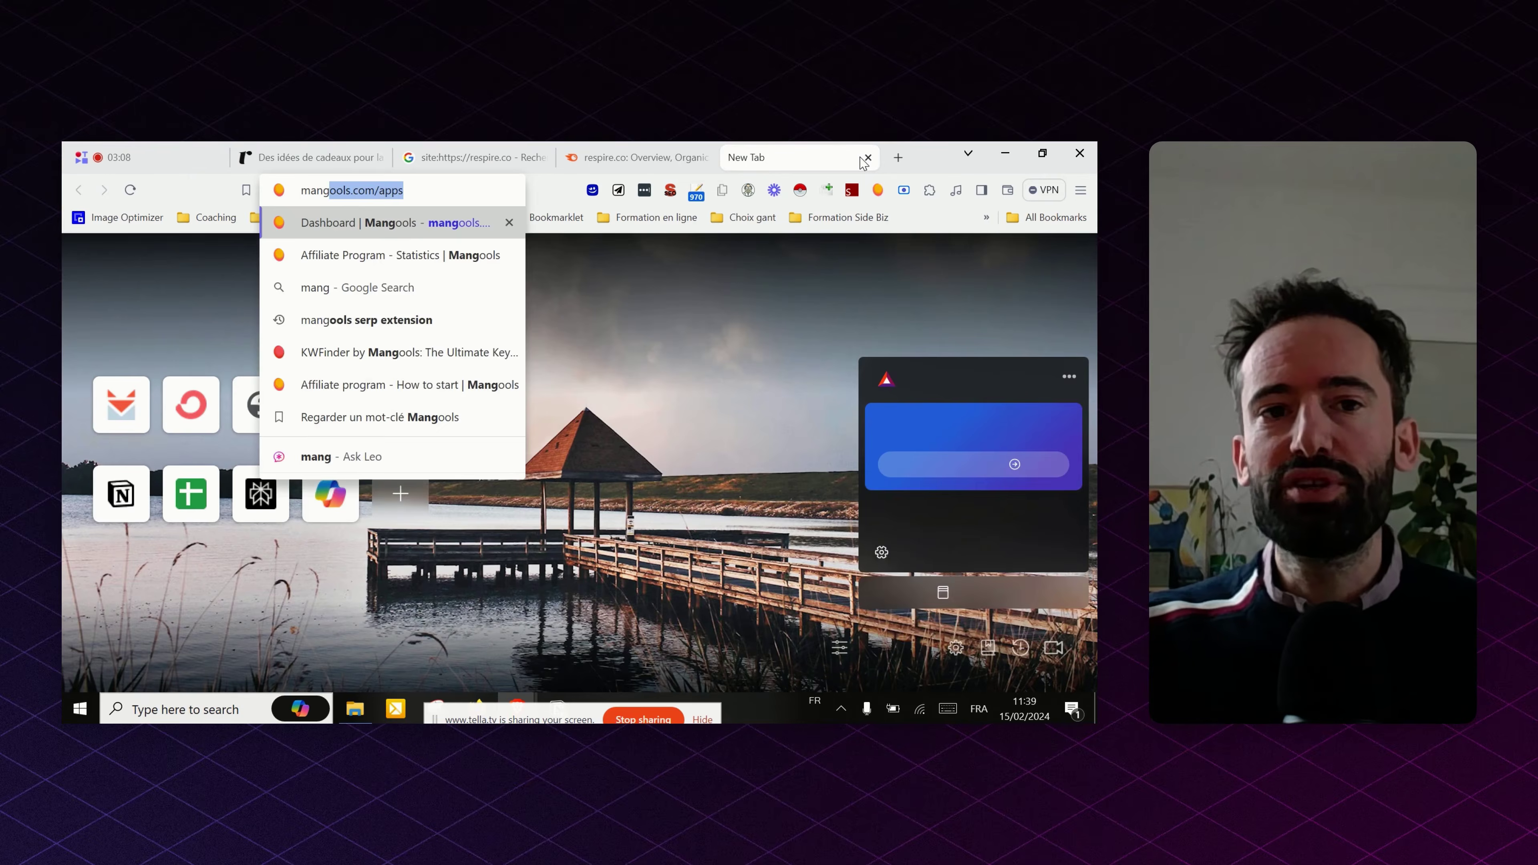
pyautogui.press('Return')
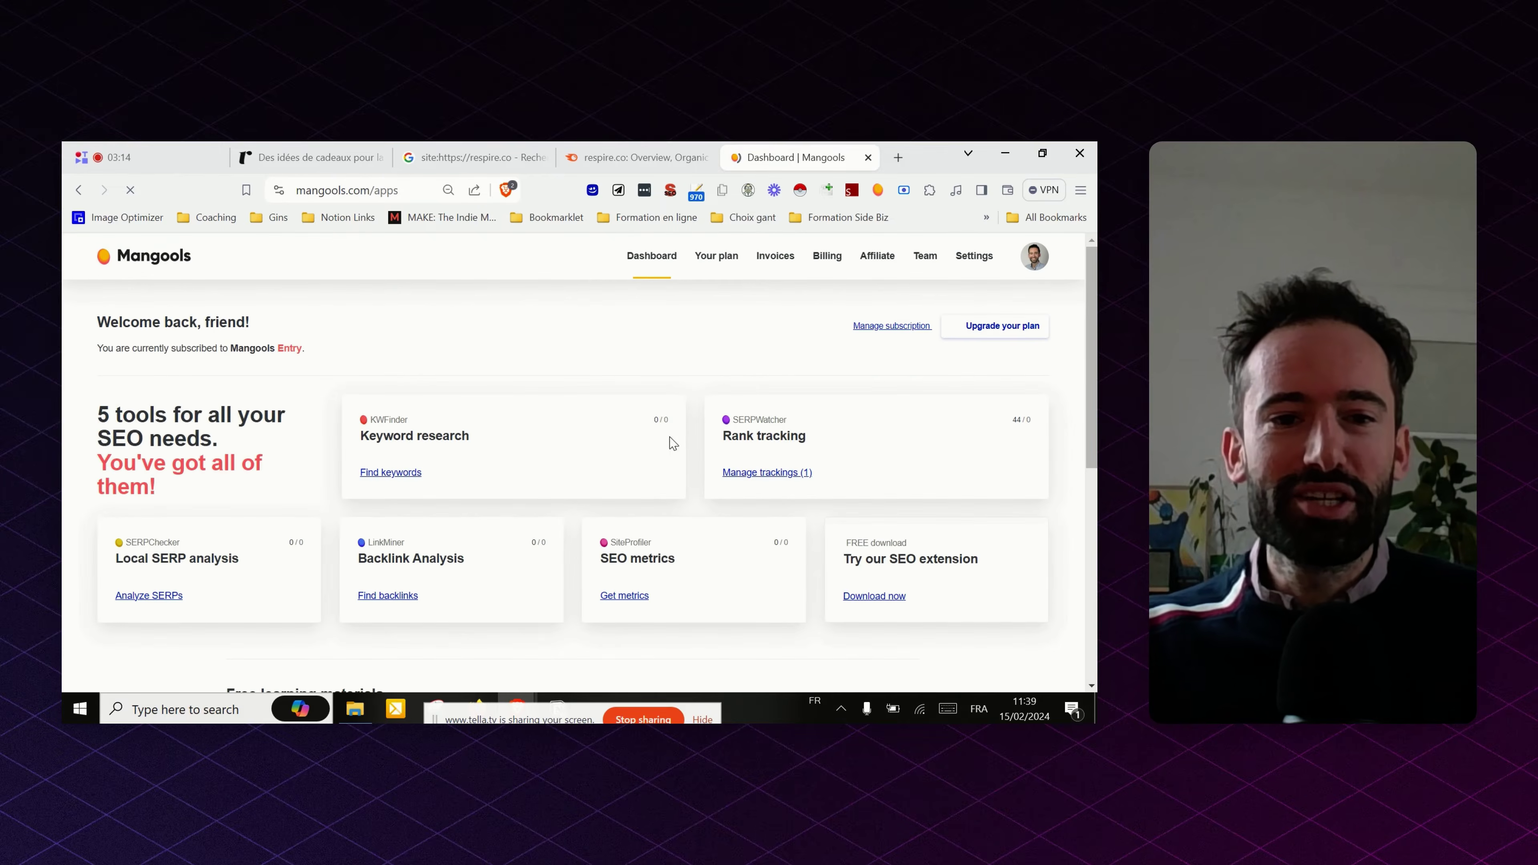
pyautogui.click(604, 448)
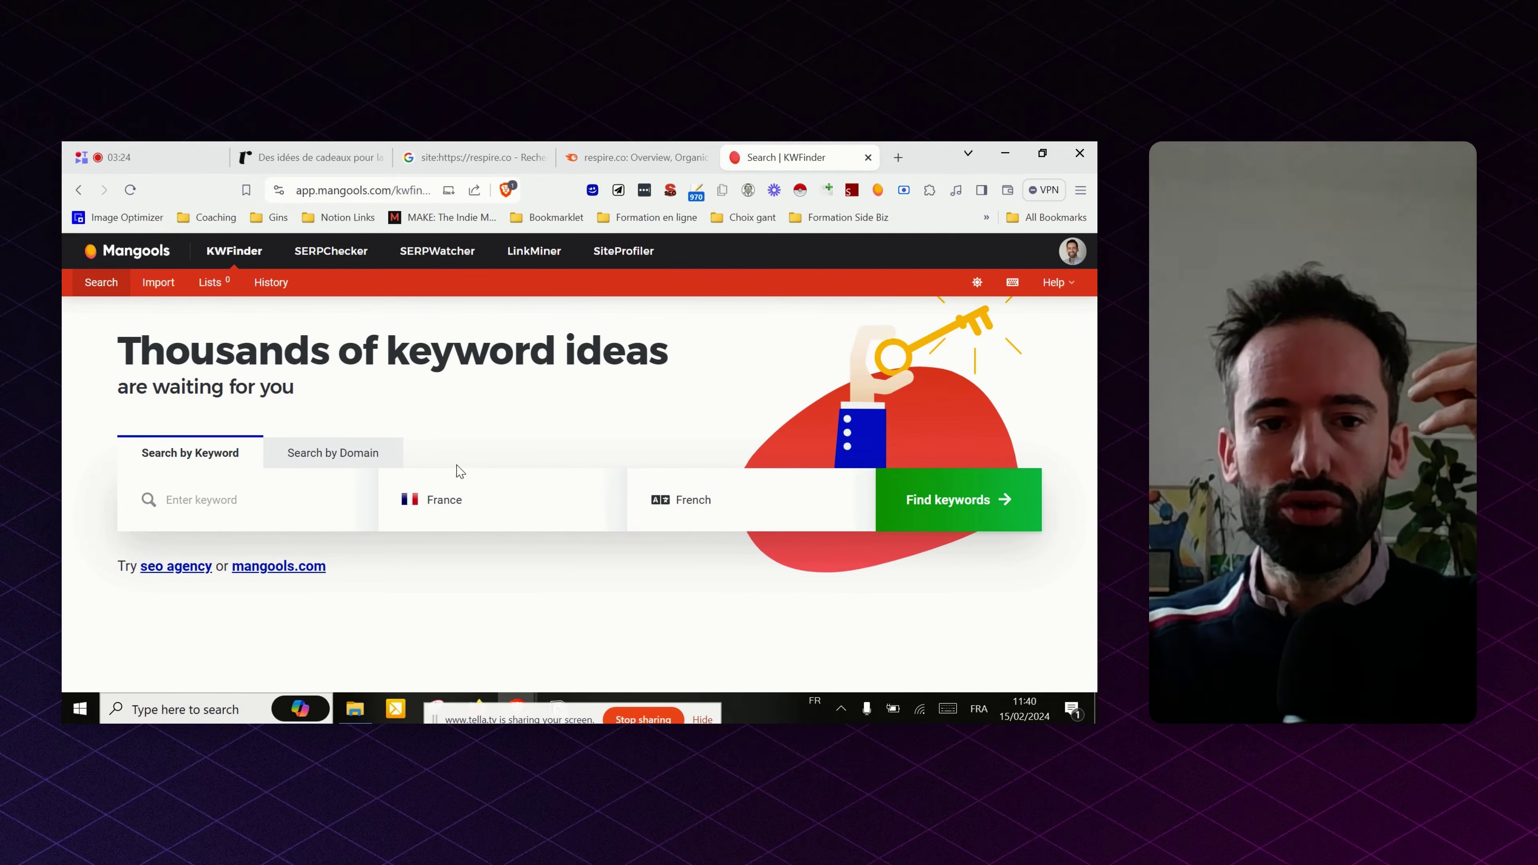
# - Search KWFinder by domain for respire.co in France, trimming the pasted address to the bare domain
pyautogui.click(347, 464)
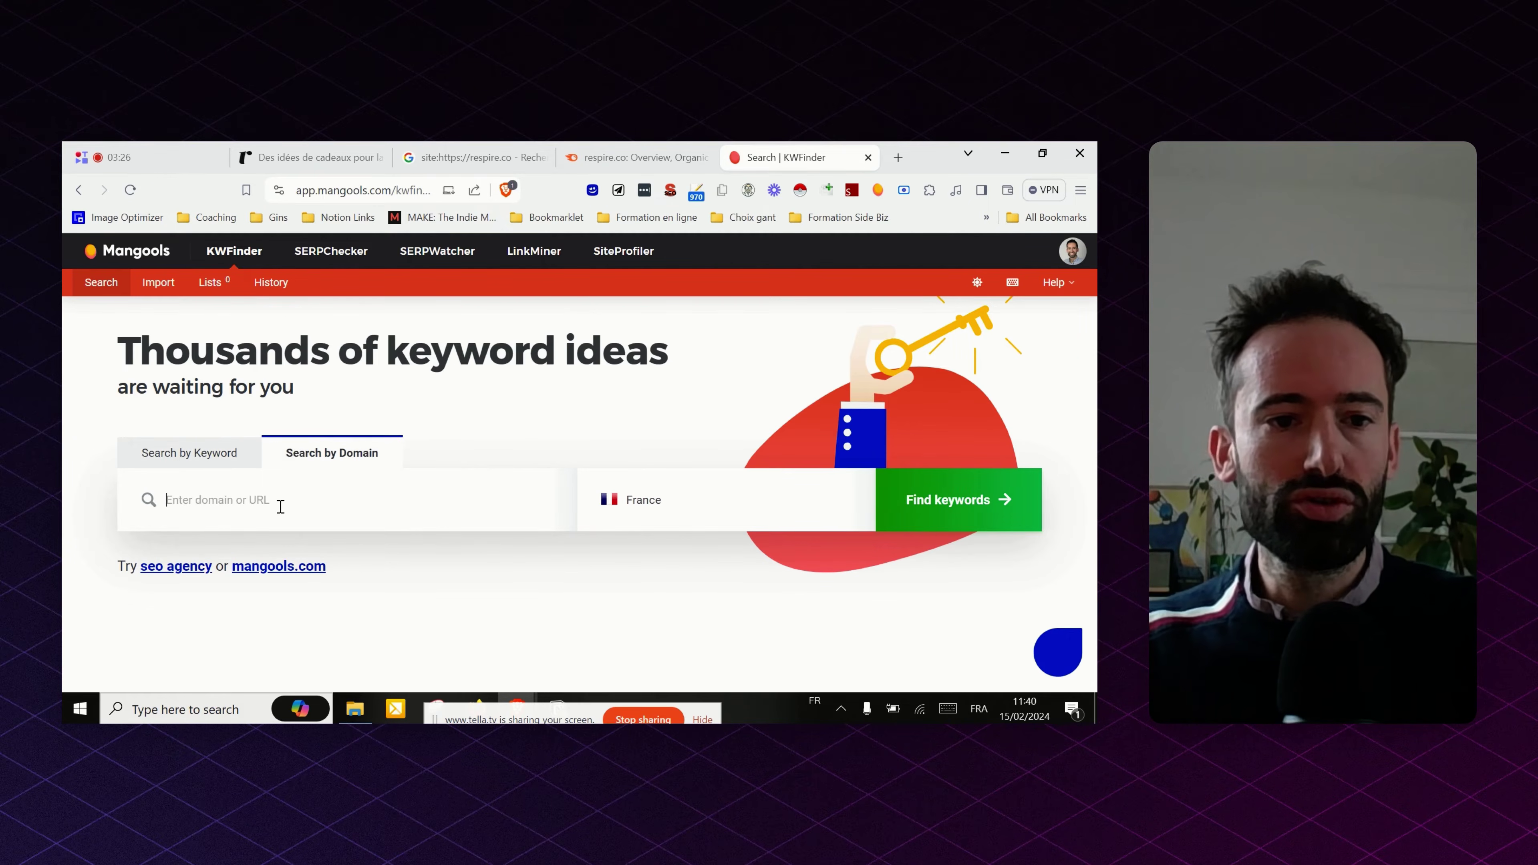
pyautogui.hotkey('ctrl', 'v')
pyautogui.moveTo(203, 497); pyautogui.dragTo(166, 500)
pyautogui.press('BackSpace')
pyautogui.press('BackSpace')
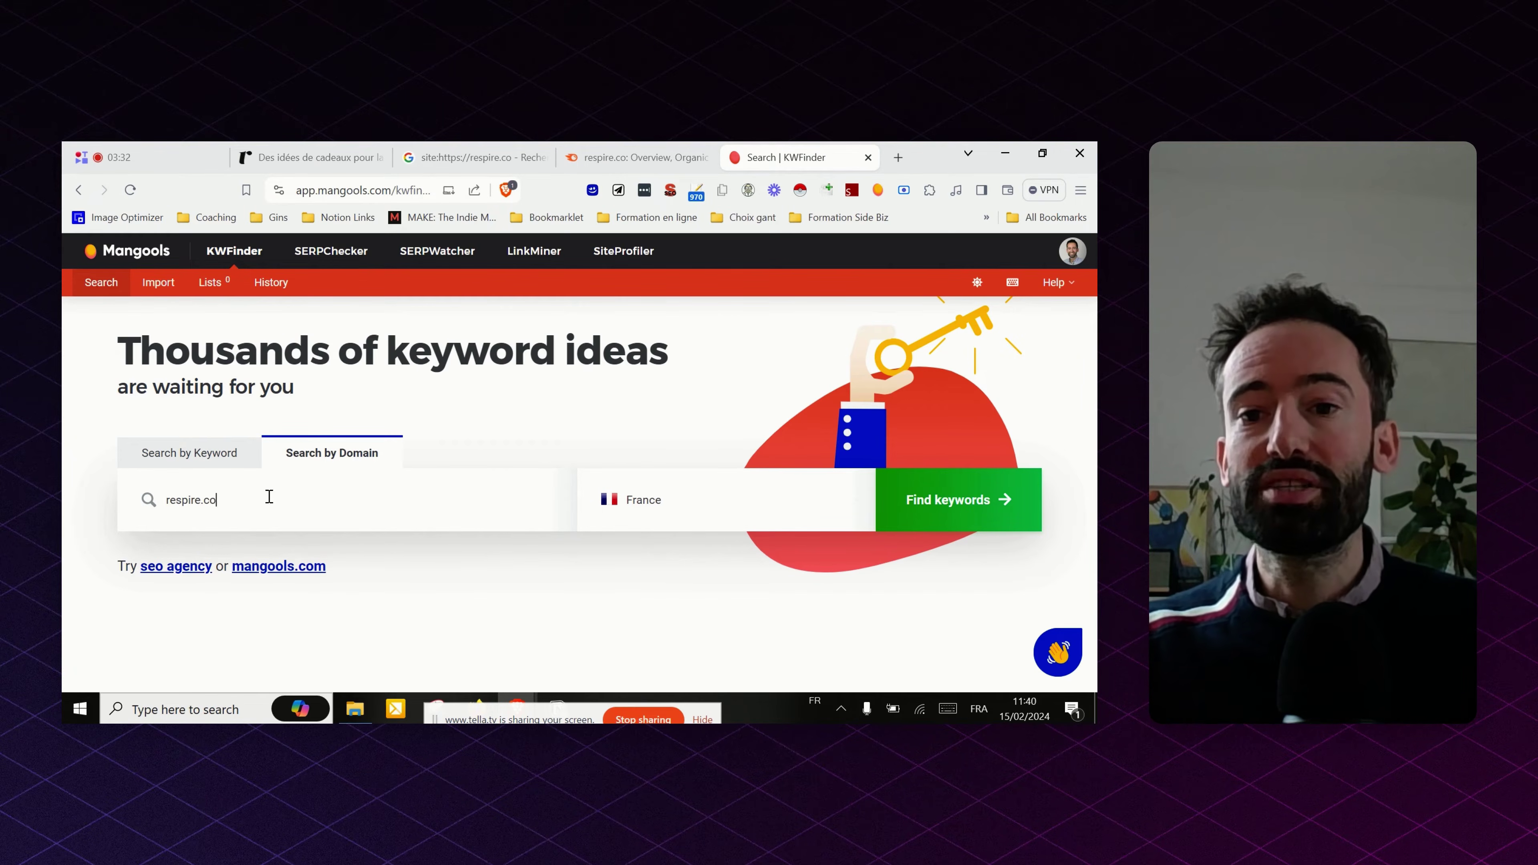
pyautogui.press('Return')
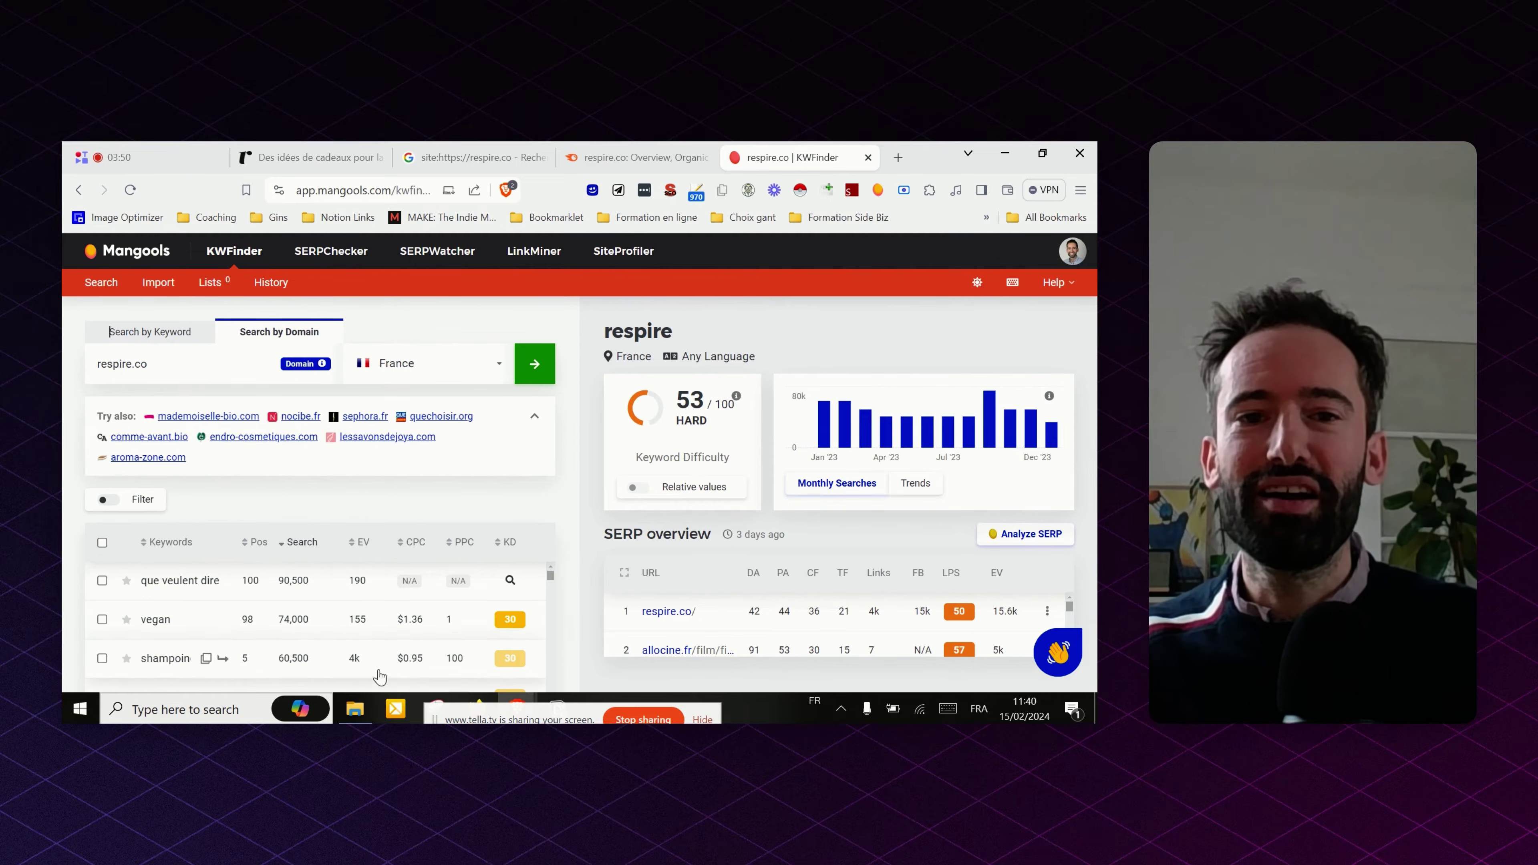
# - Review respire.co's ranking keywords in KWFinder, comparing their positions, search volumes, estimated visits and keyword difficulty
pyautogui.scroll(-5, 423, 630)
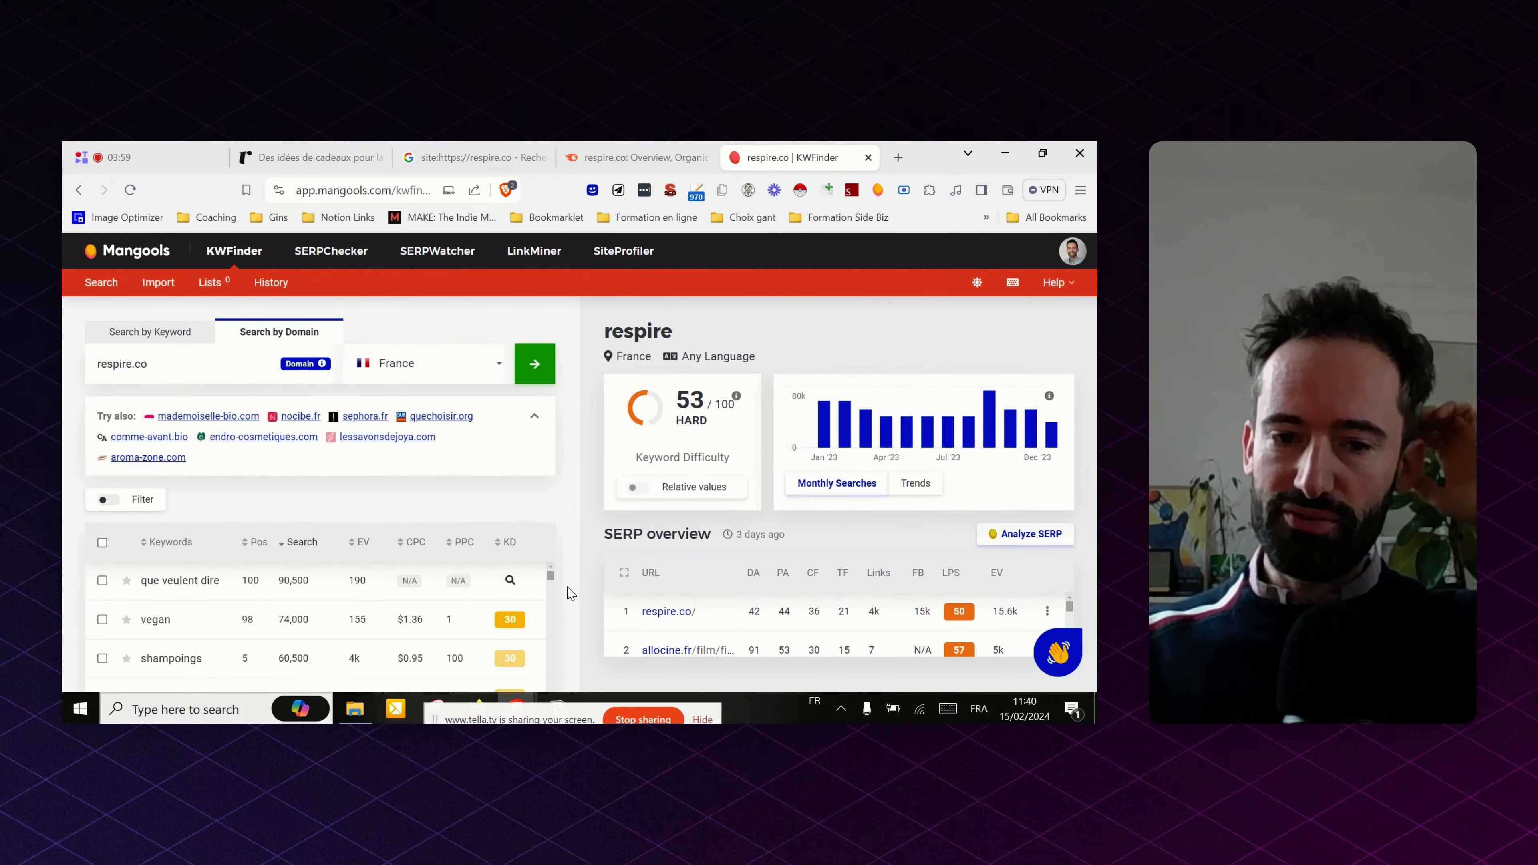
pyautogui.scroll(-6, 452, 606)
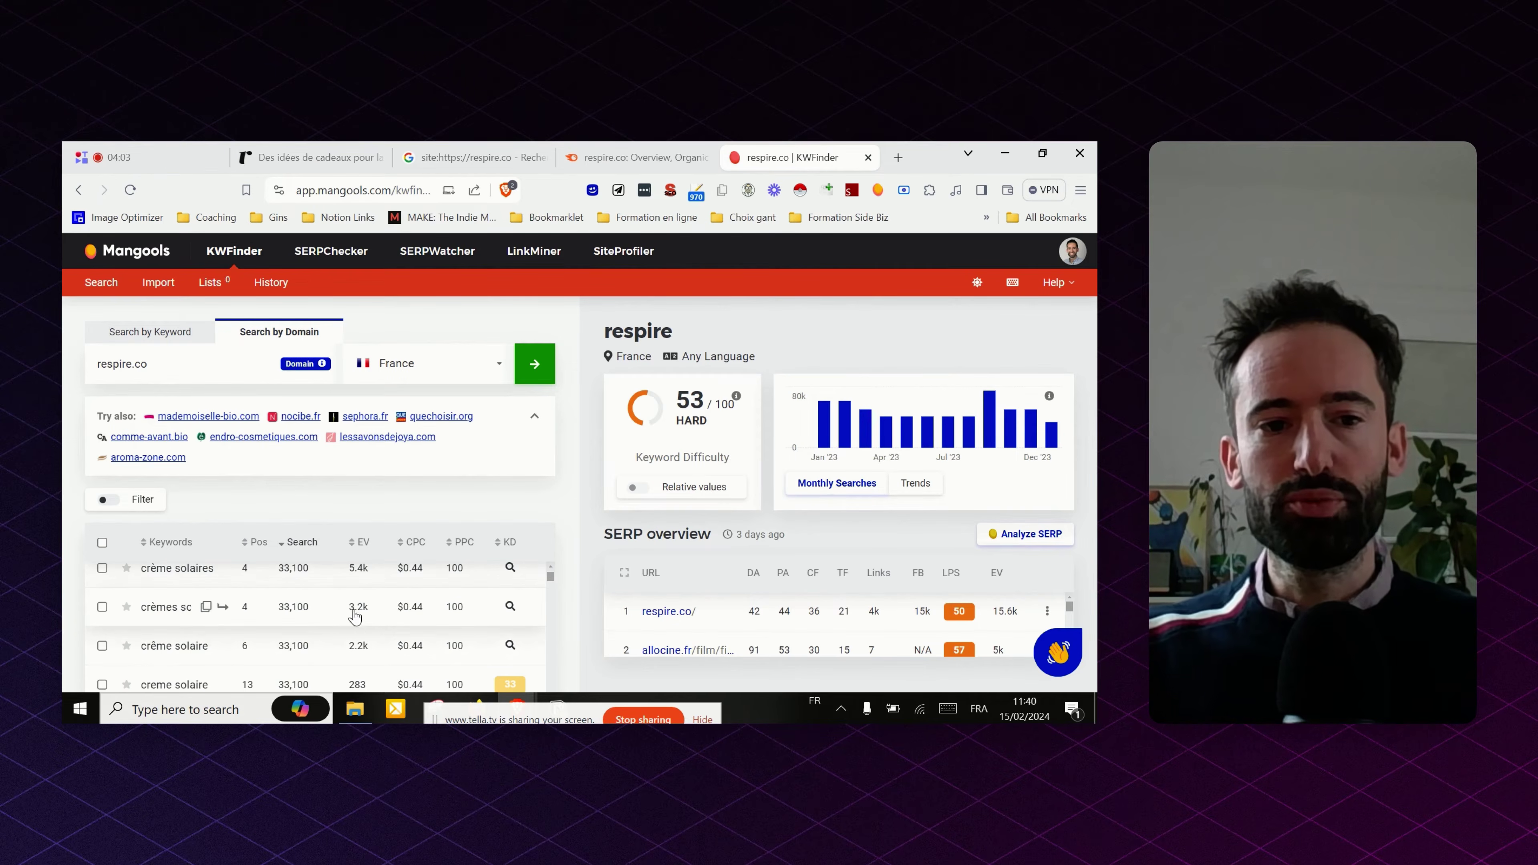
pyautogui.scroll(-5, 267, 624)
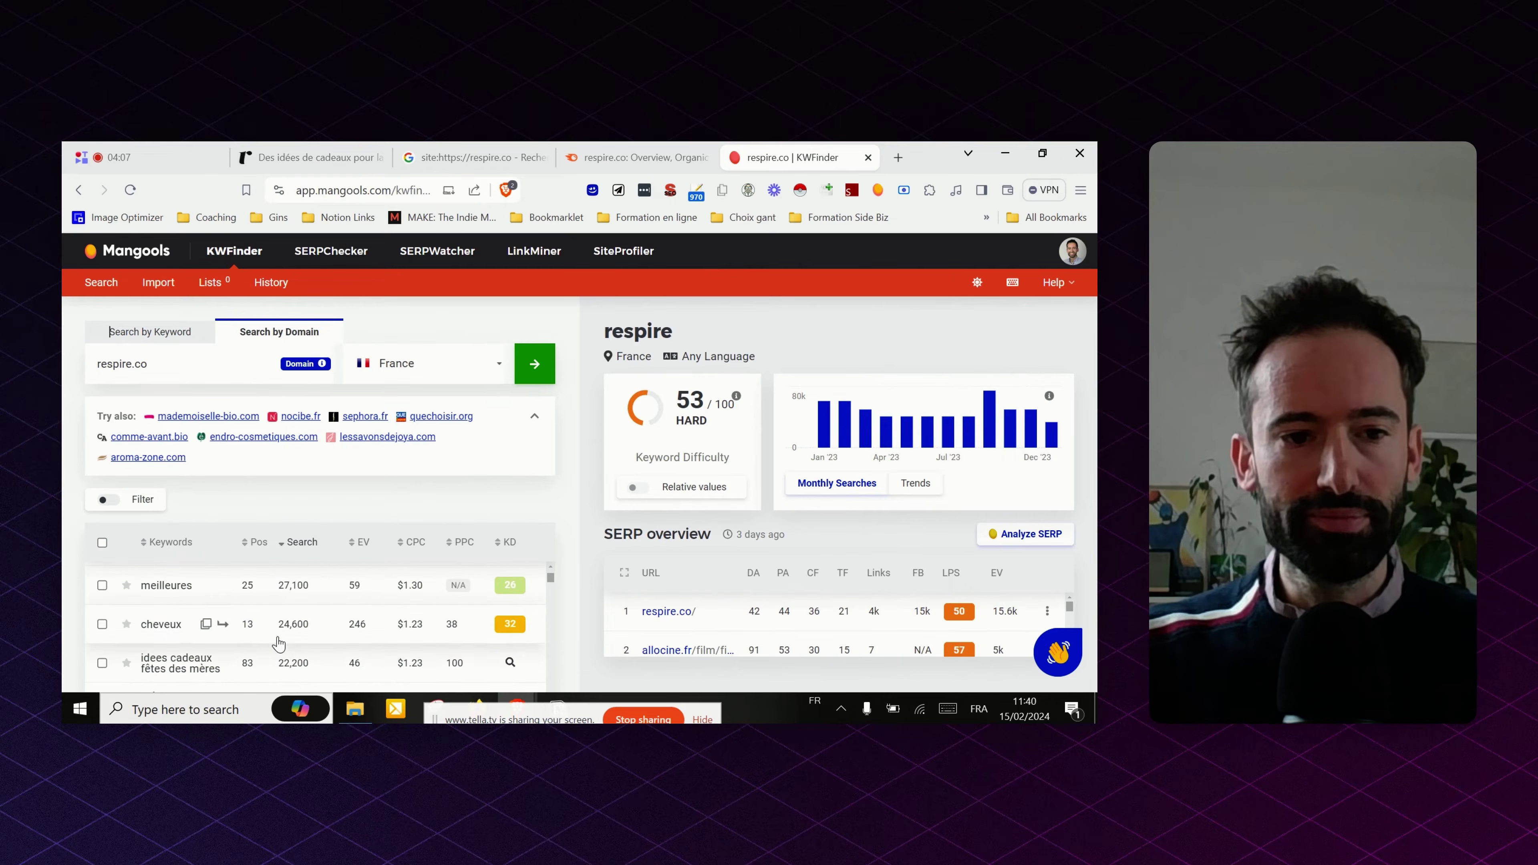
pyautogui.scroll(-4, 255, 669)
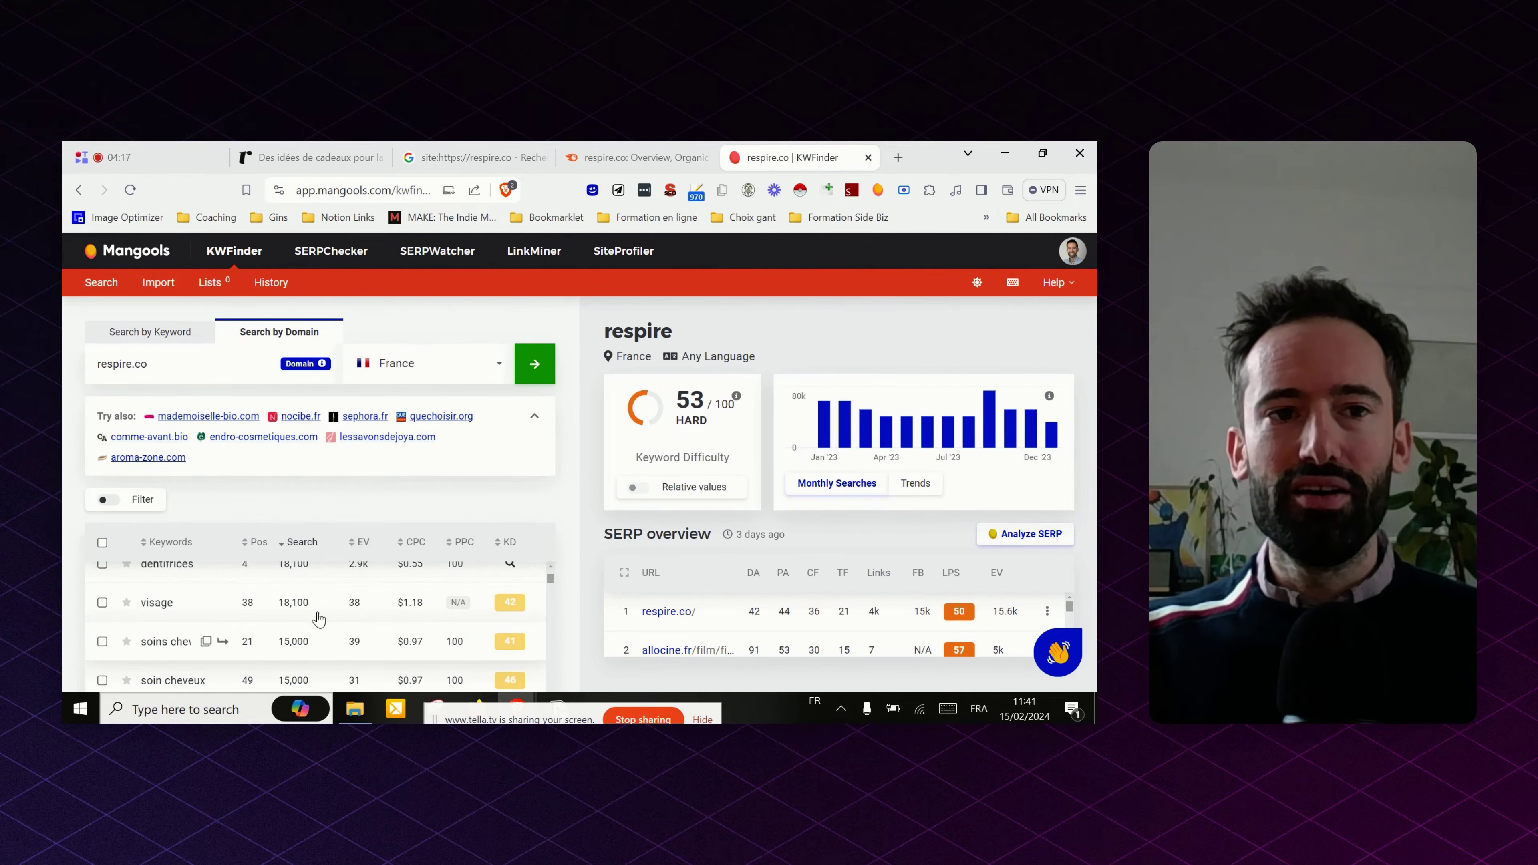
pyautogui.scroll(-2, 316, 633)
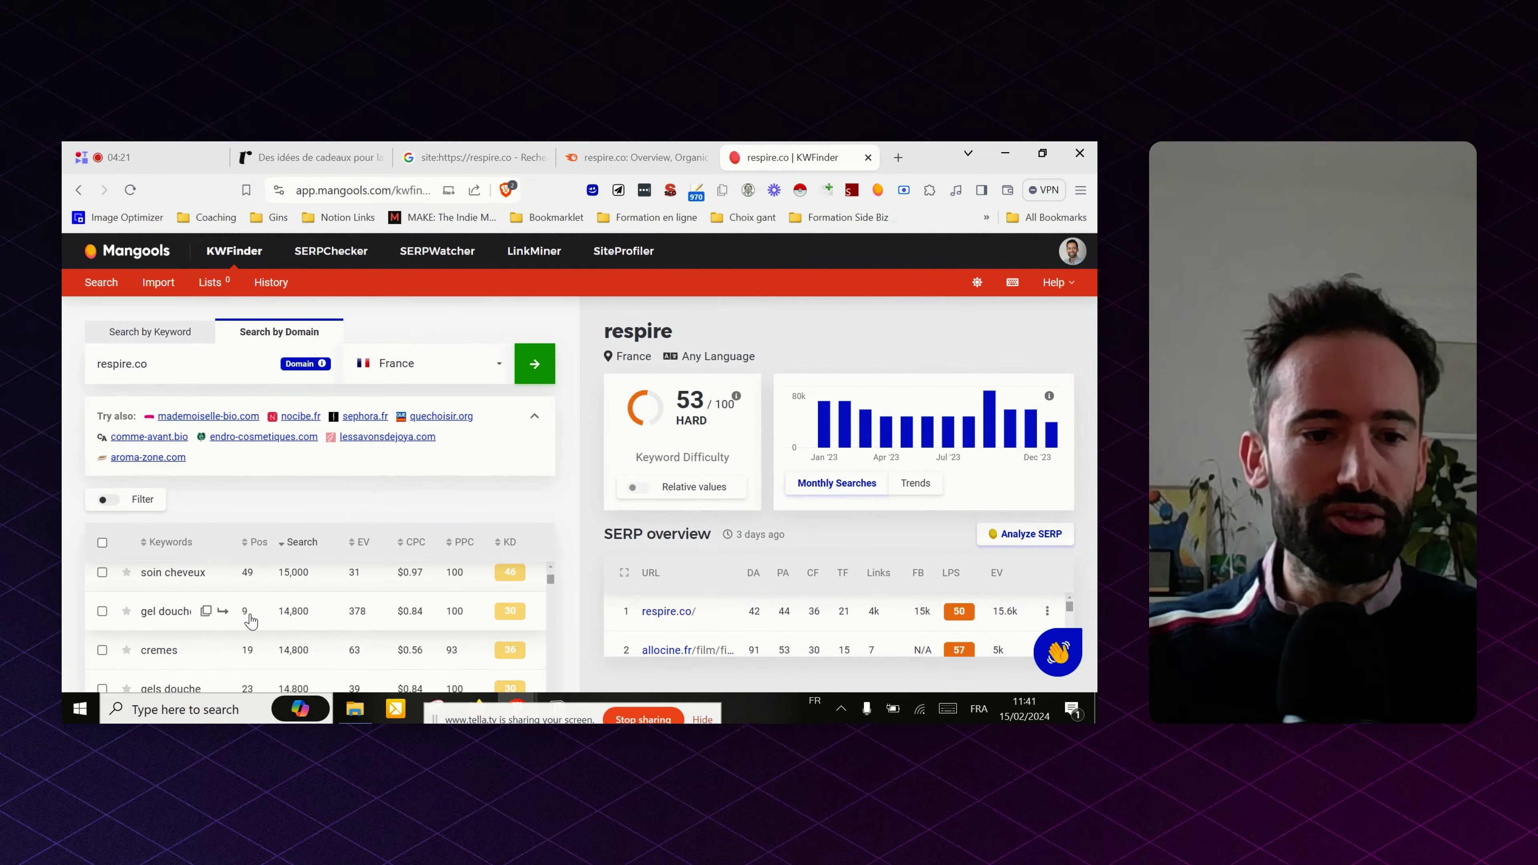
pyautogui.scroll(-2, 250, 619)
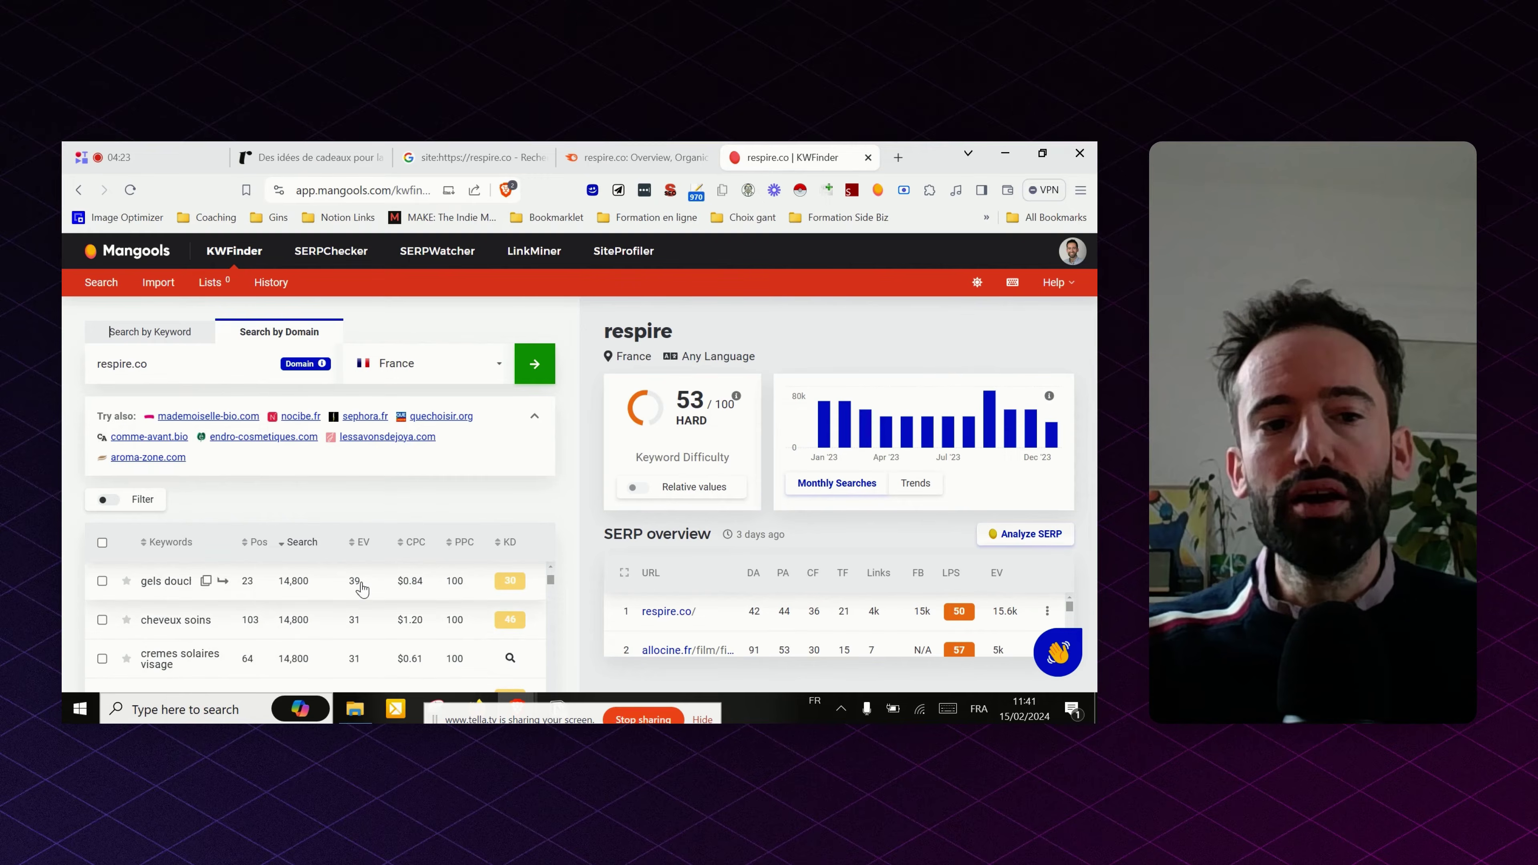
# - Check the product categories in the Respire site's navigation, and search Google for "déodorant naturel" in a new tab
pyautogui.click(320, 156)
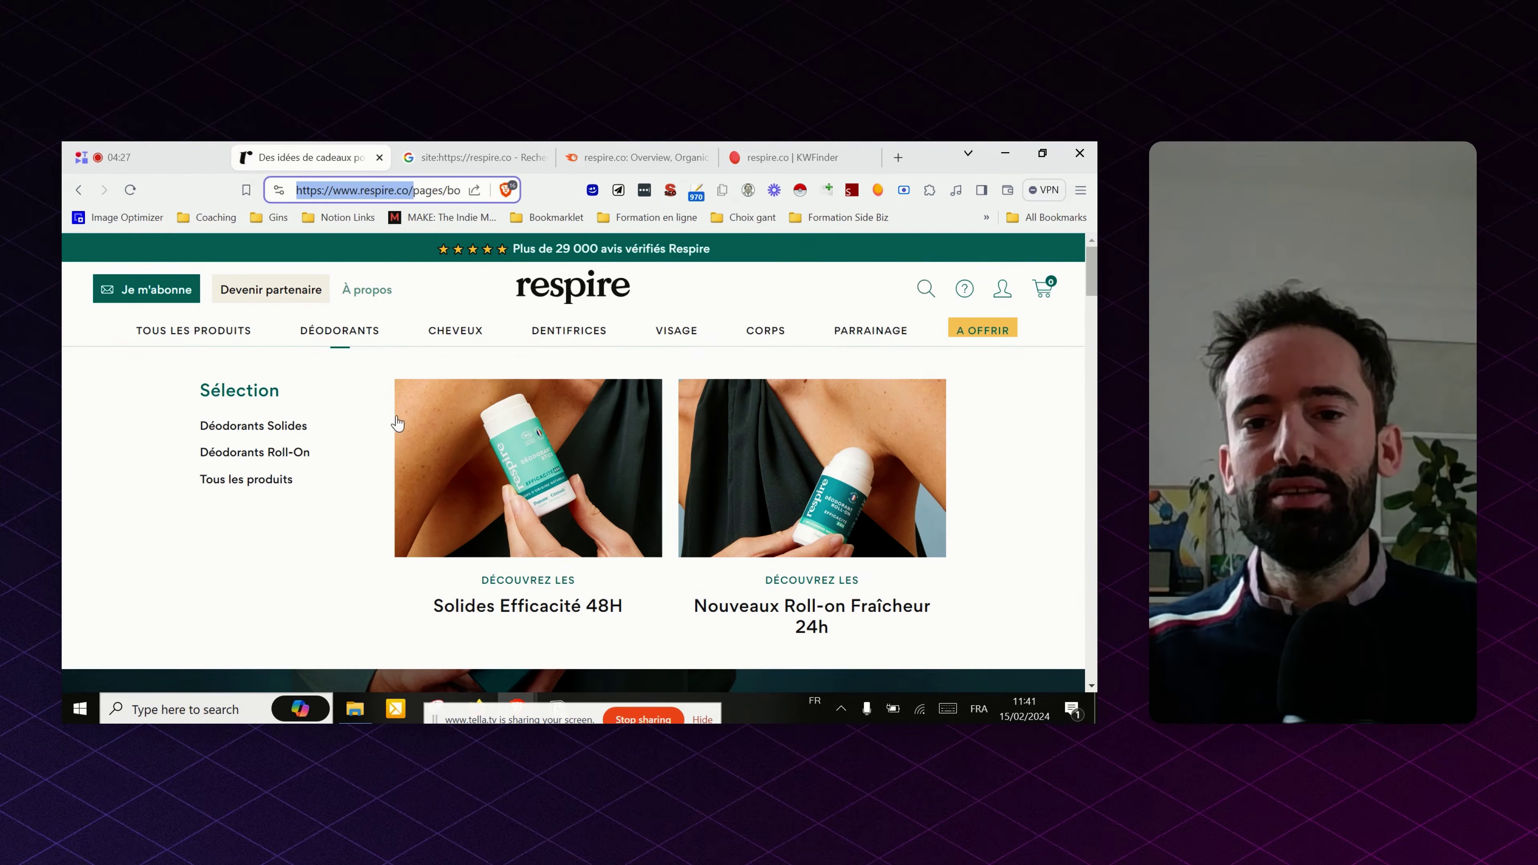
pyautogui.moveTo(636, 321)
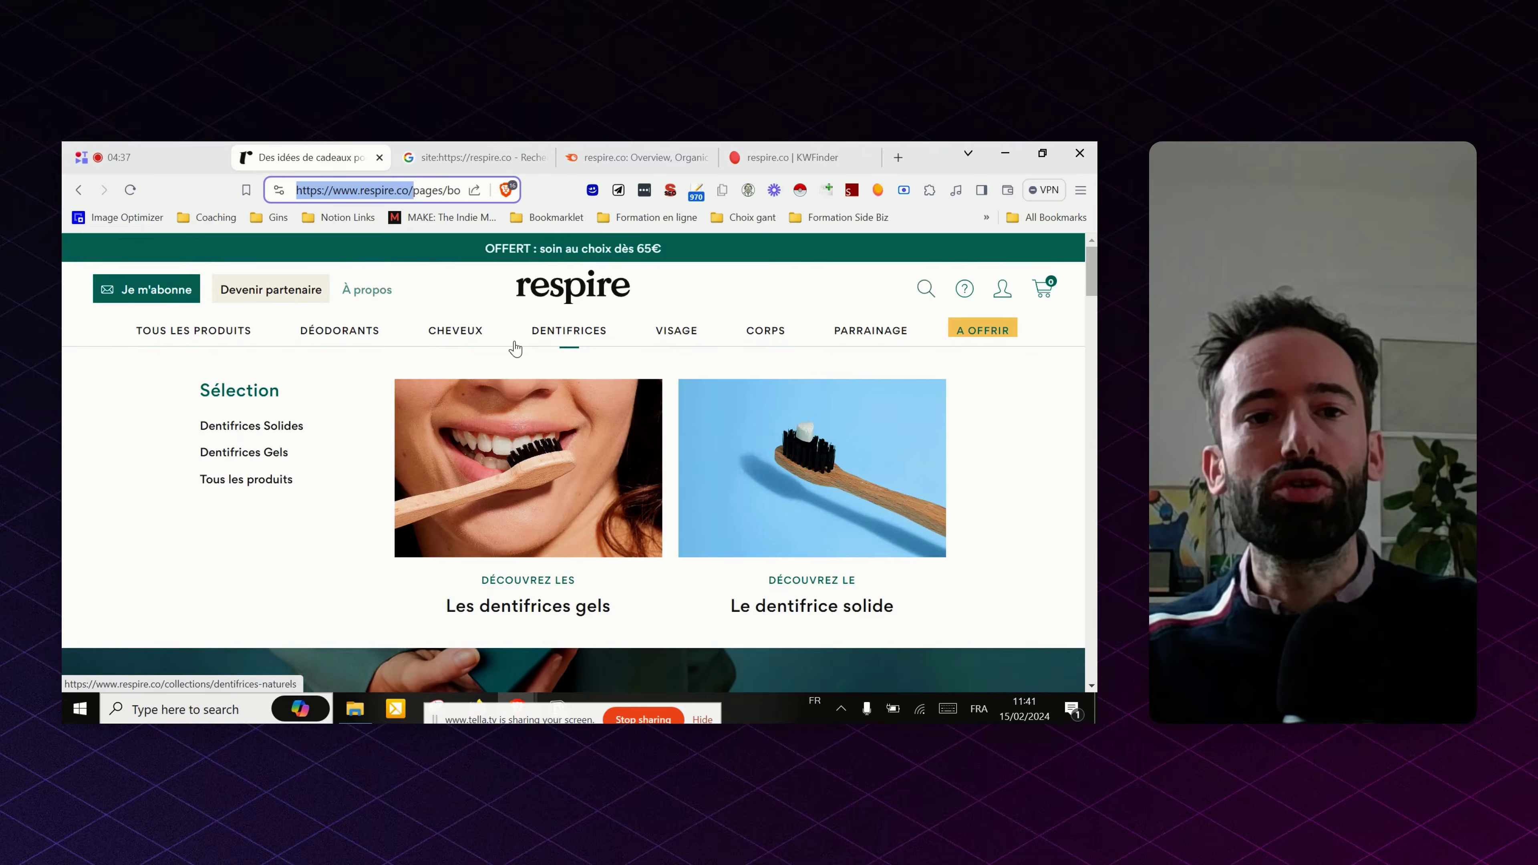
pyautogui.click(896, 158)
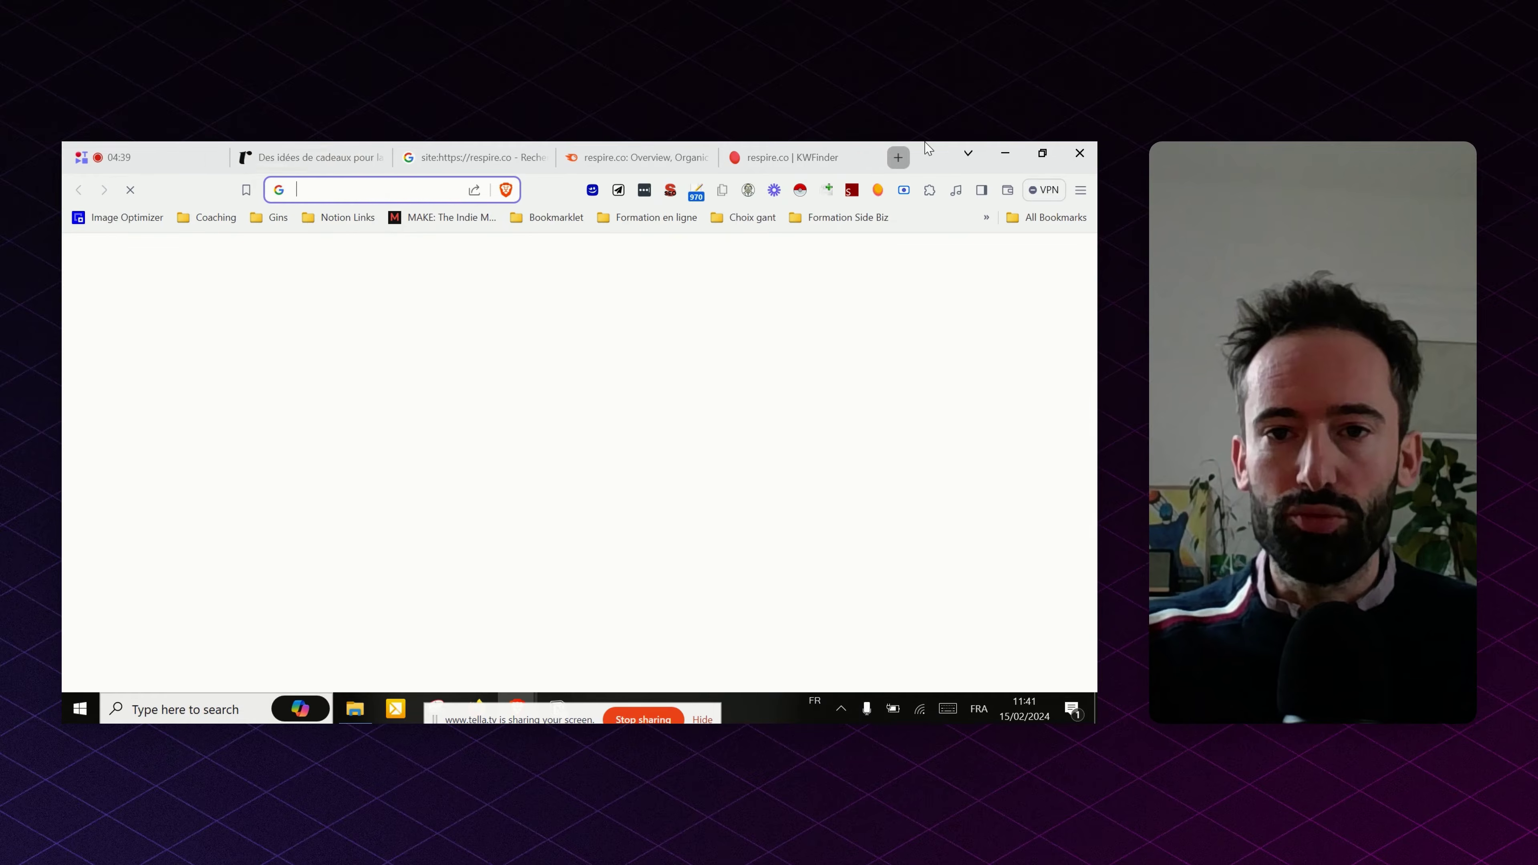
pyautogui.write('déodorant naturel')
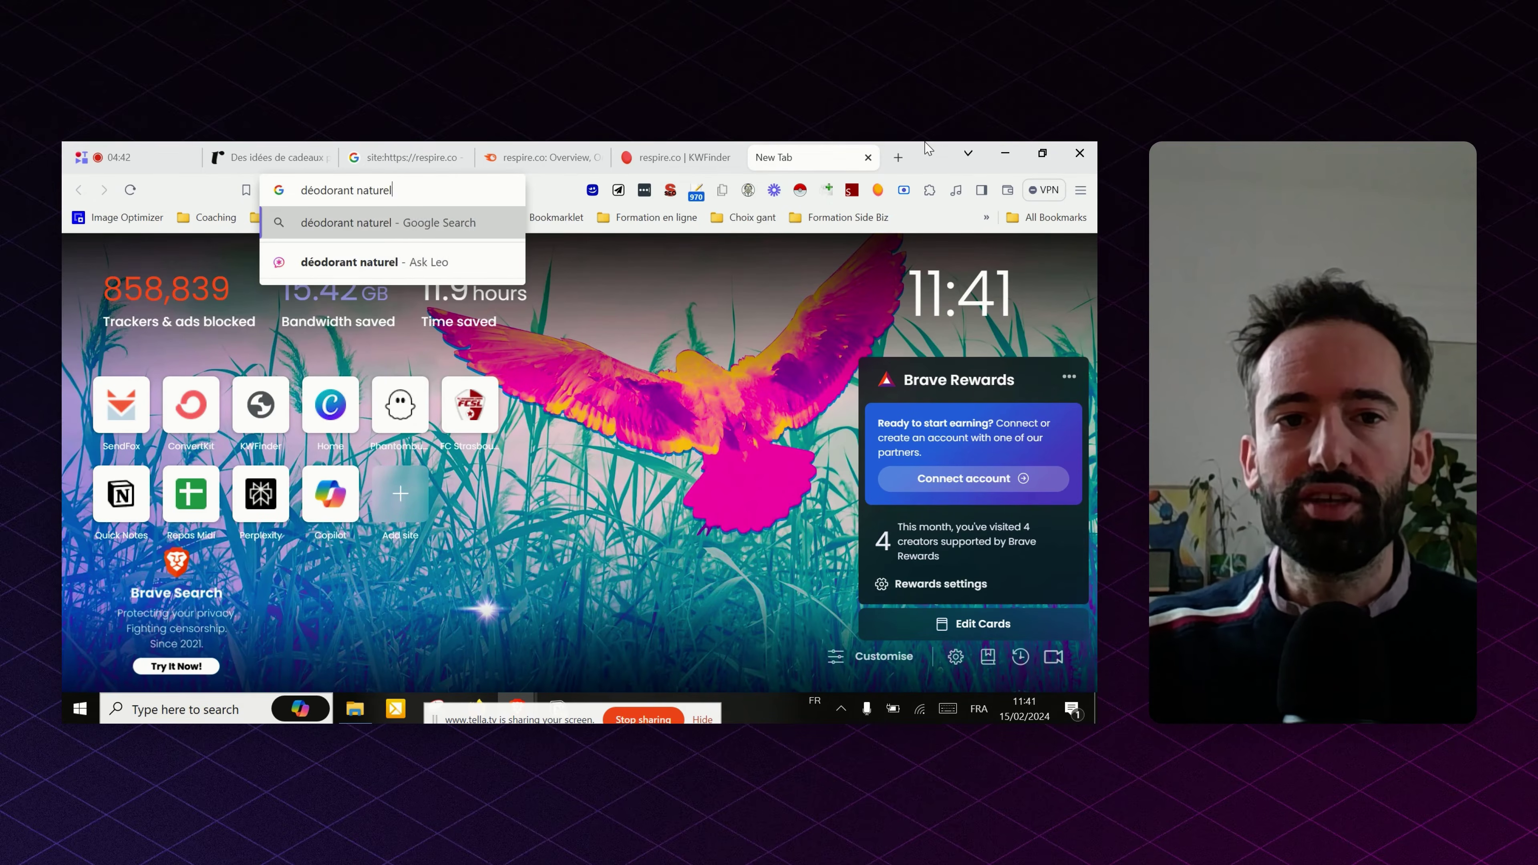
pyautogui.press('Return')
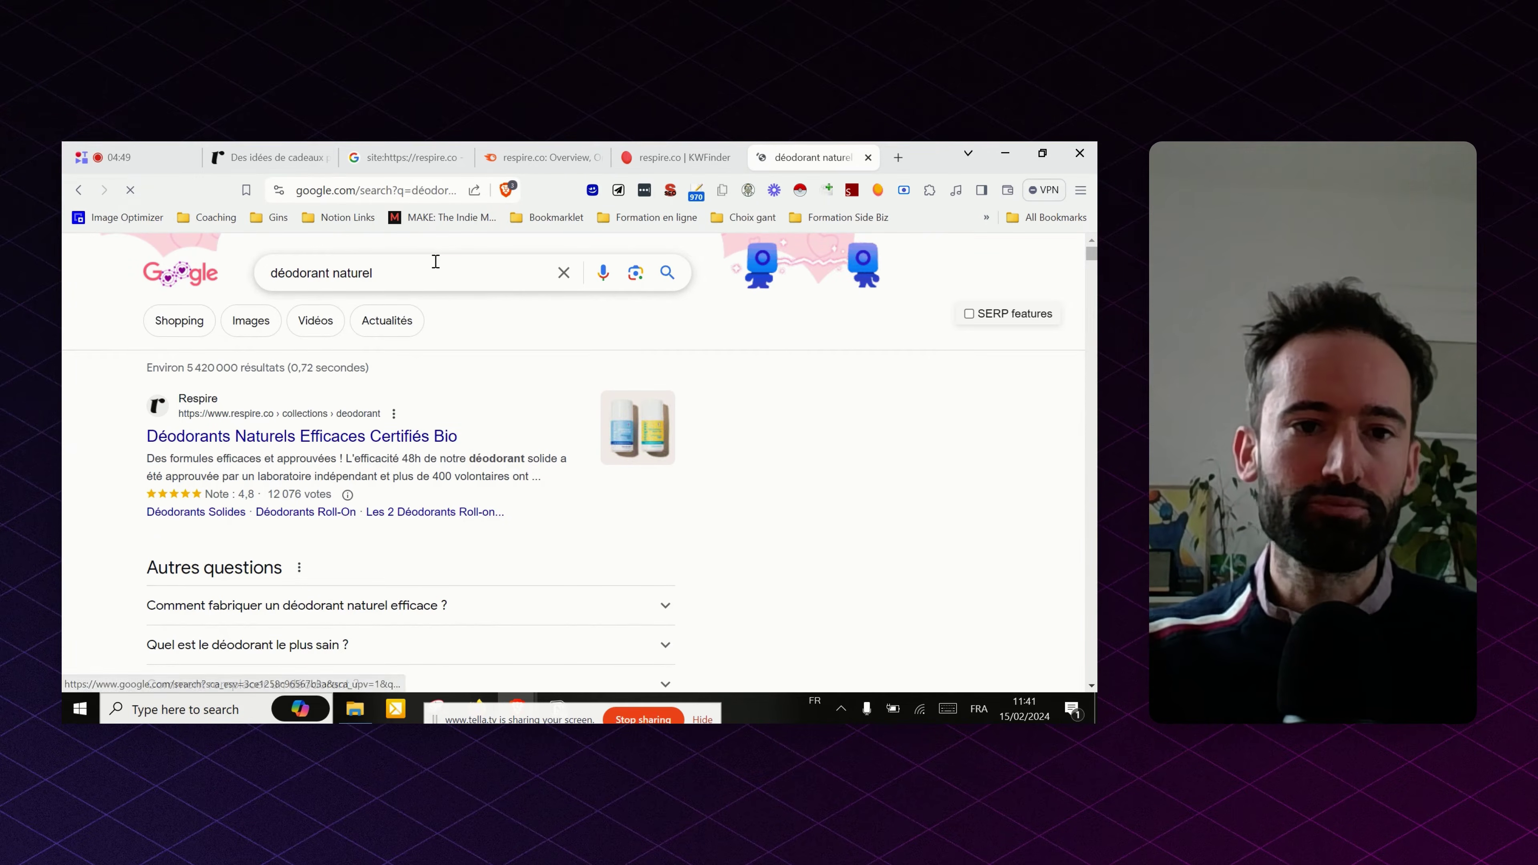
# - Replace the Google query with "creme solaire" and run the search
pyautogui.doubleClick(372, 273)
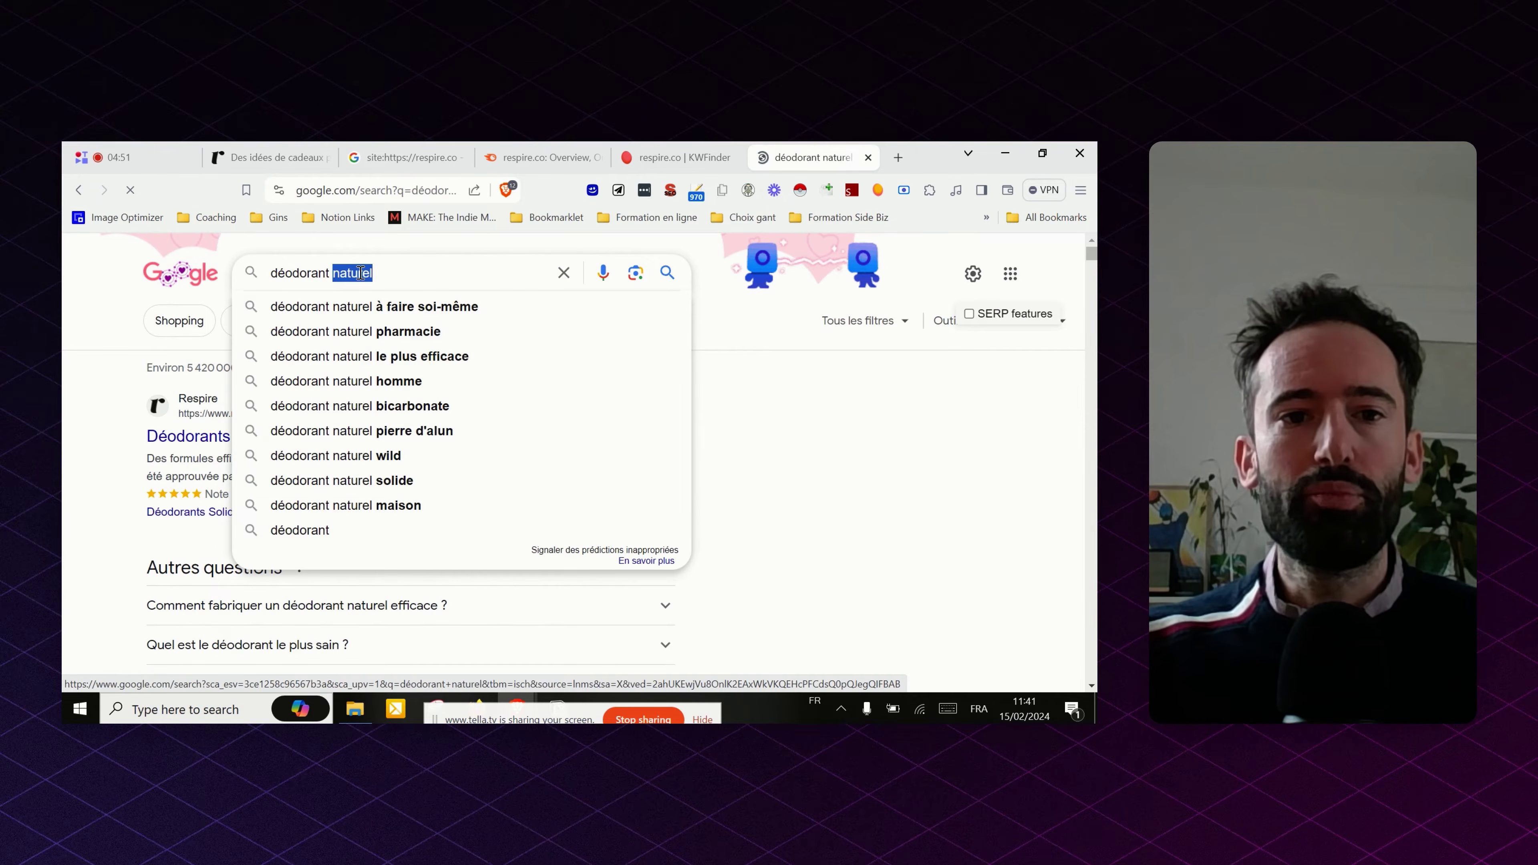
pyautogui.tripleClick(361, 273)
pyautogui.write('creme so')
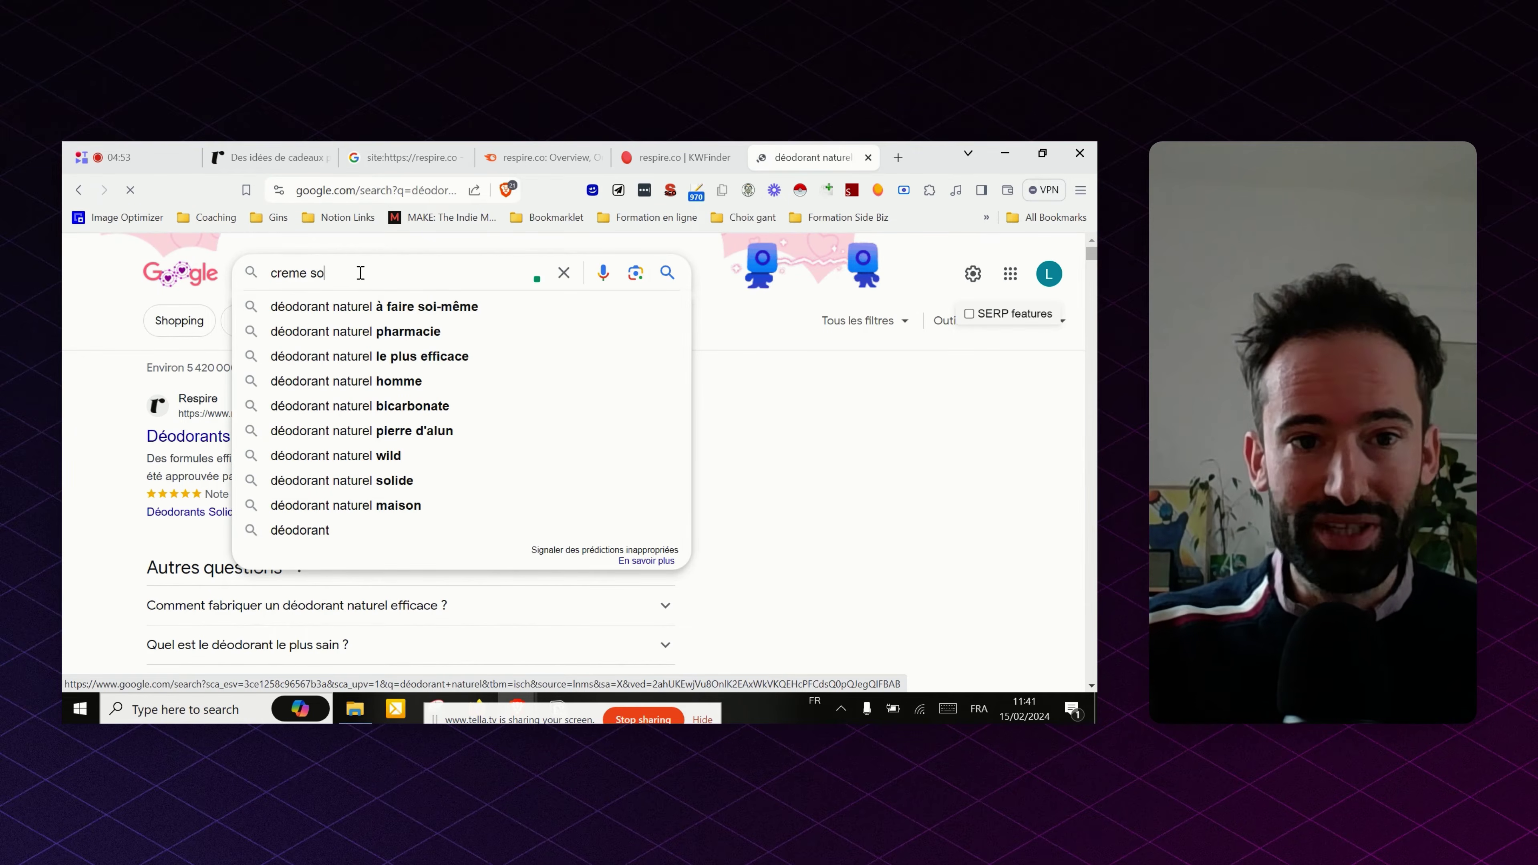
pyautogui.write('laire')
pyautogui.press('Return')
# - Examine the Google results for "creme solaire", locating Respire's listing and comparing it with the competitors ranked above it
pyautogui.scroll(-2, 372, 455)
pyautogui.scroll(-5, 371, 454)
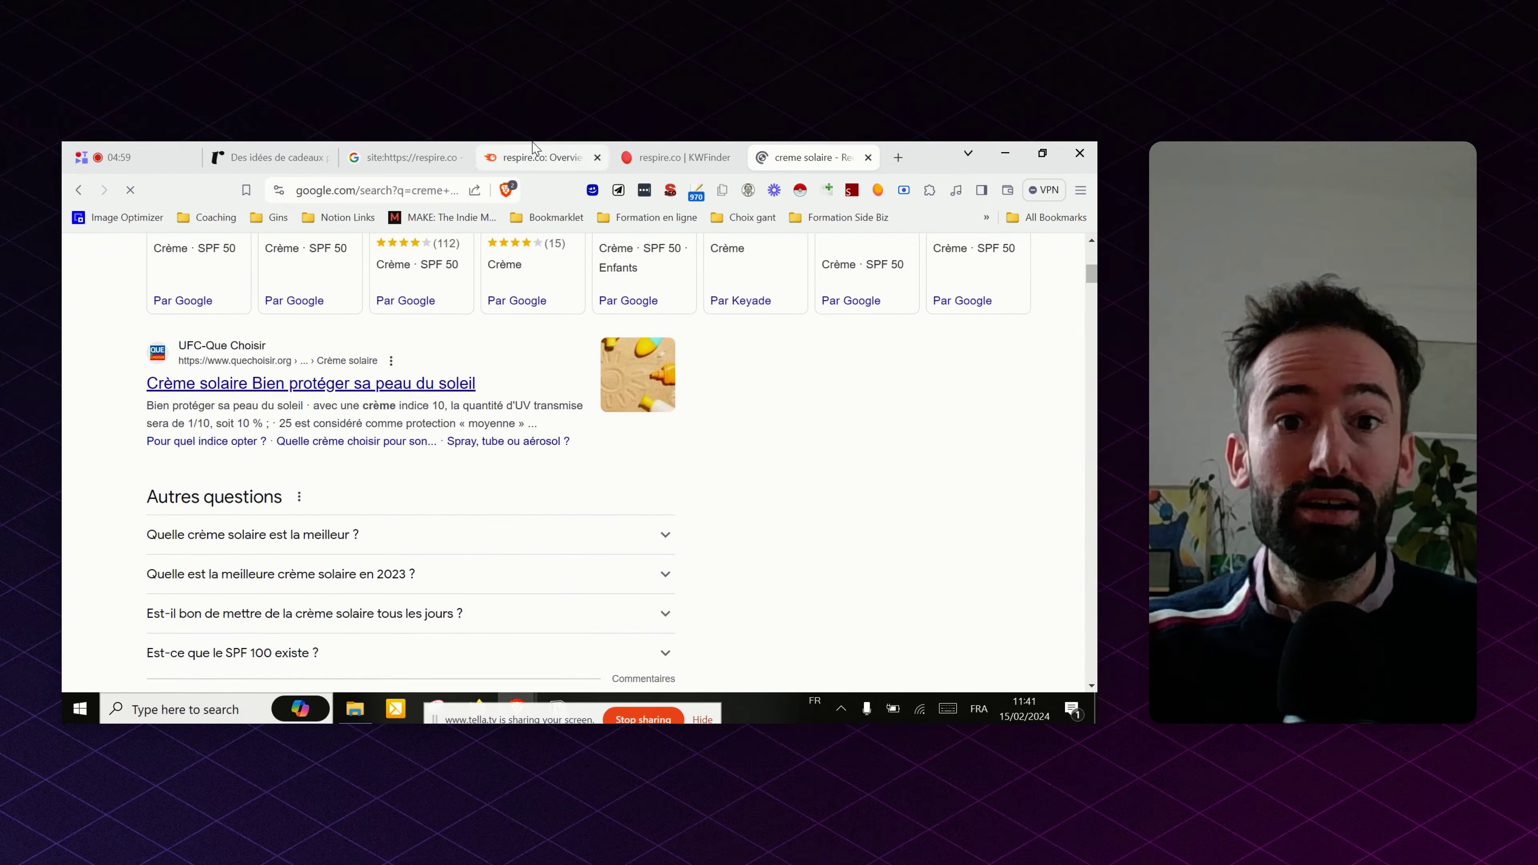
pyautogui.scroll(-5, 524, 463)
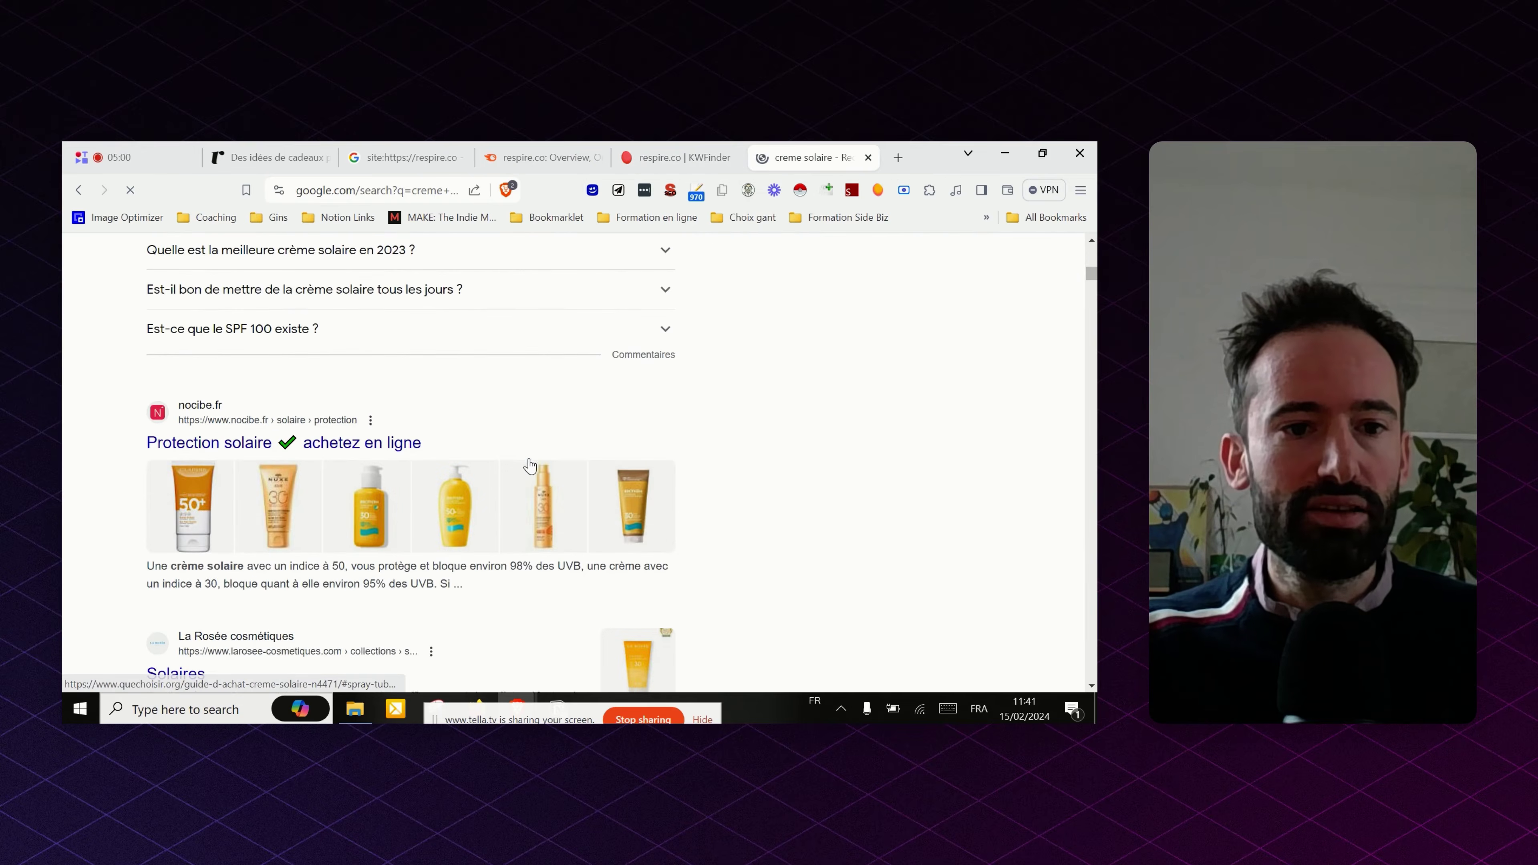
pyautogui.scroll(-5, 525, 463)
pyautogui.scroll(-4, 770, 437)
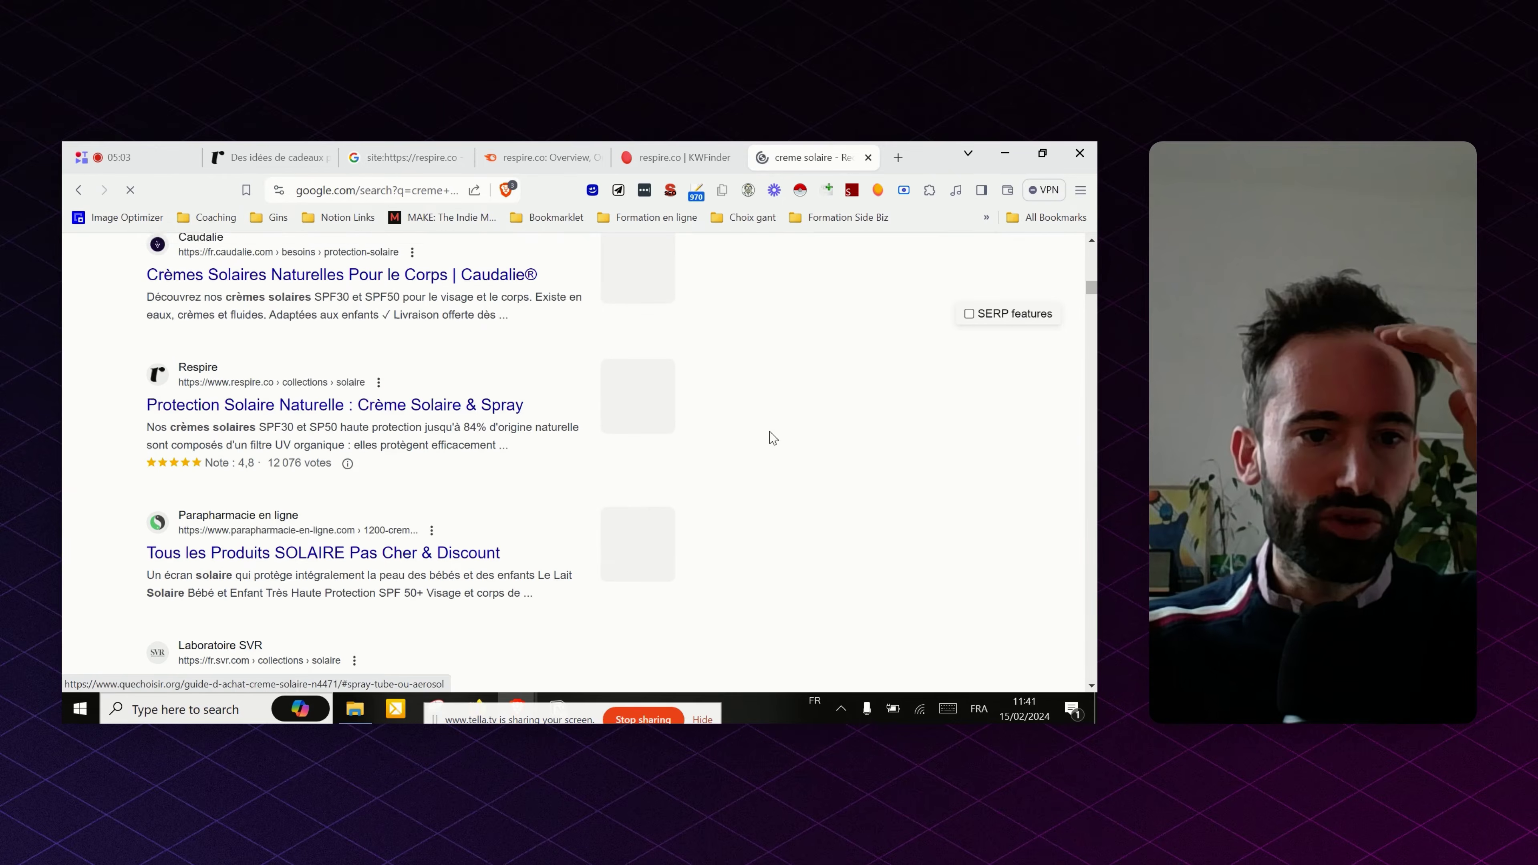
pyautogui.scroll(1, 563, 412)
pyautogui.scroll(3, 564, 413)
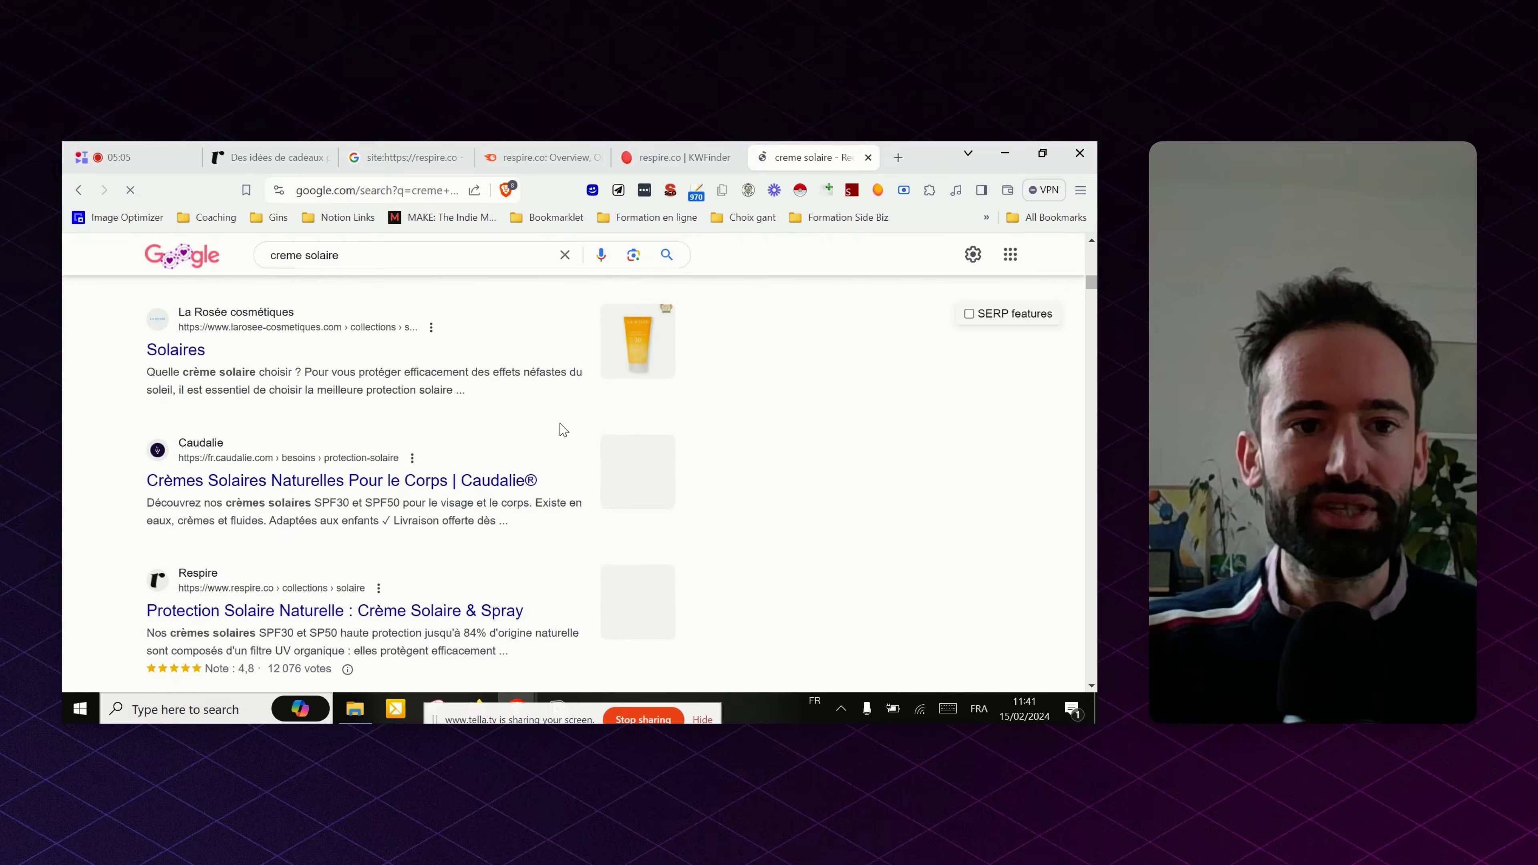
pyautogui.scroll(3, 252, 449)
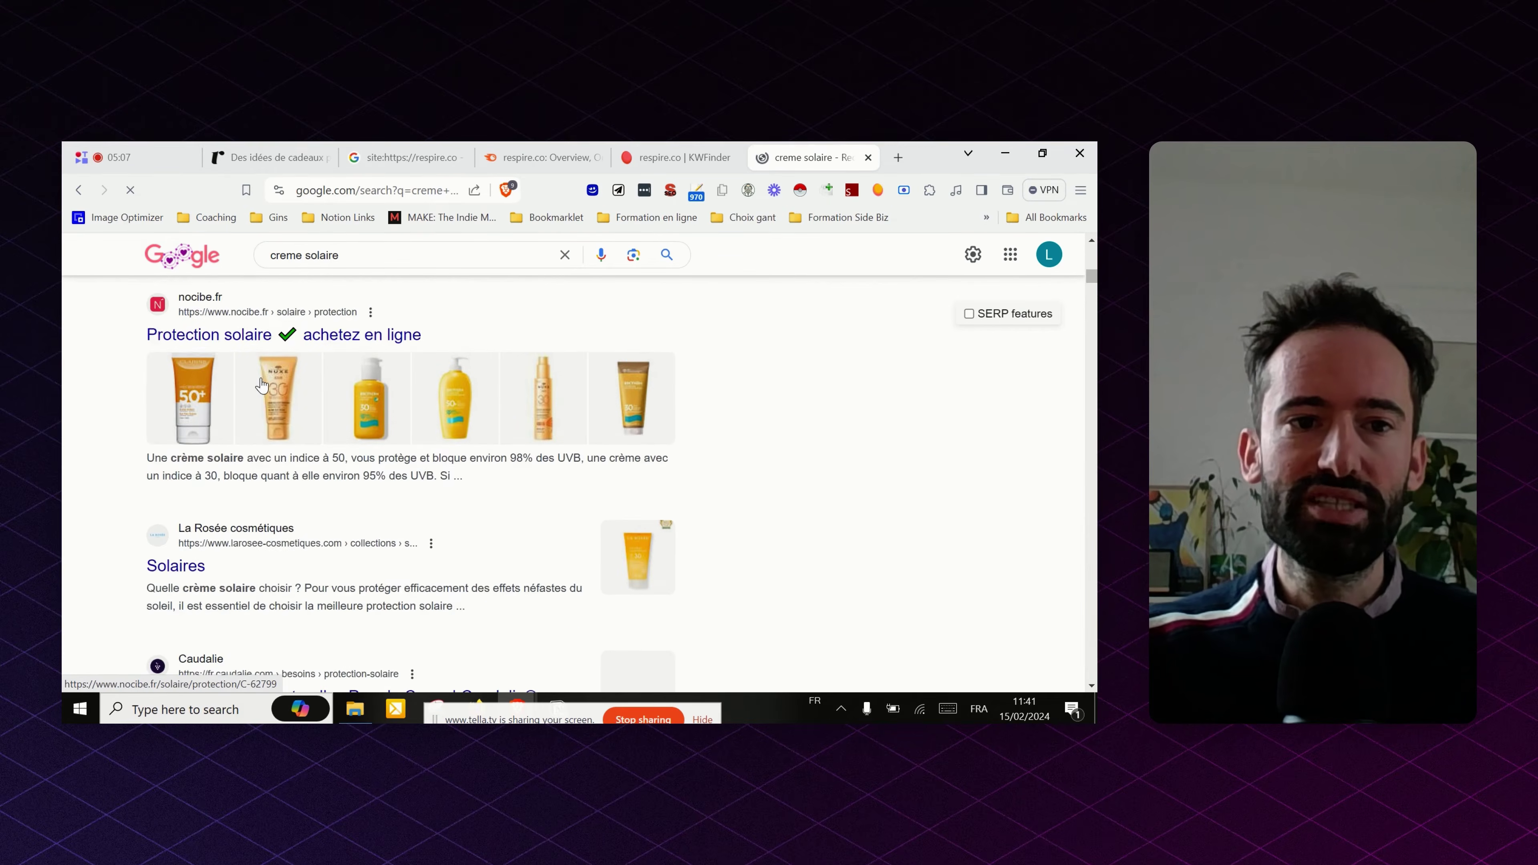
pyautogui.scroll(3, 253, 448)
pyautogui.scroll(-2, 316, 442)
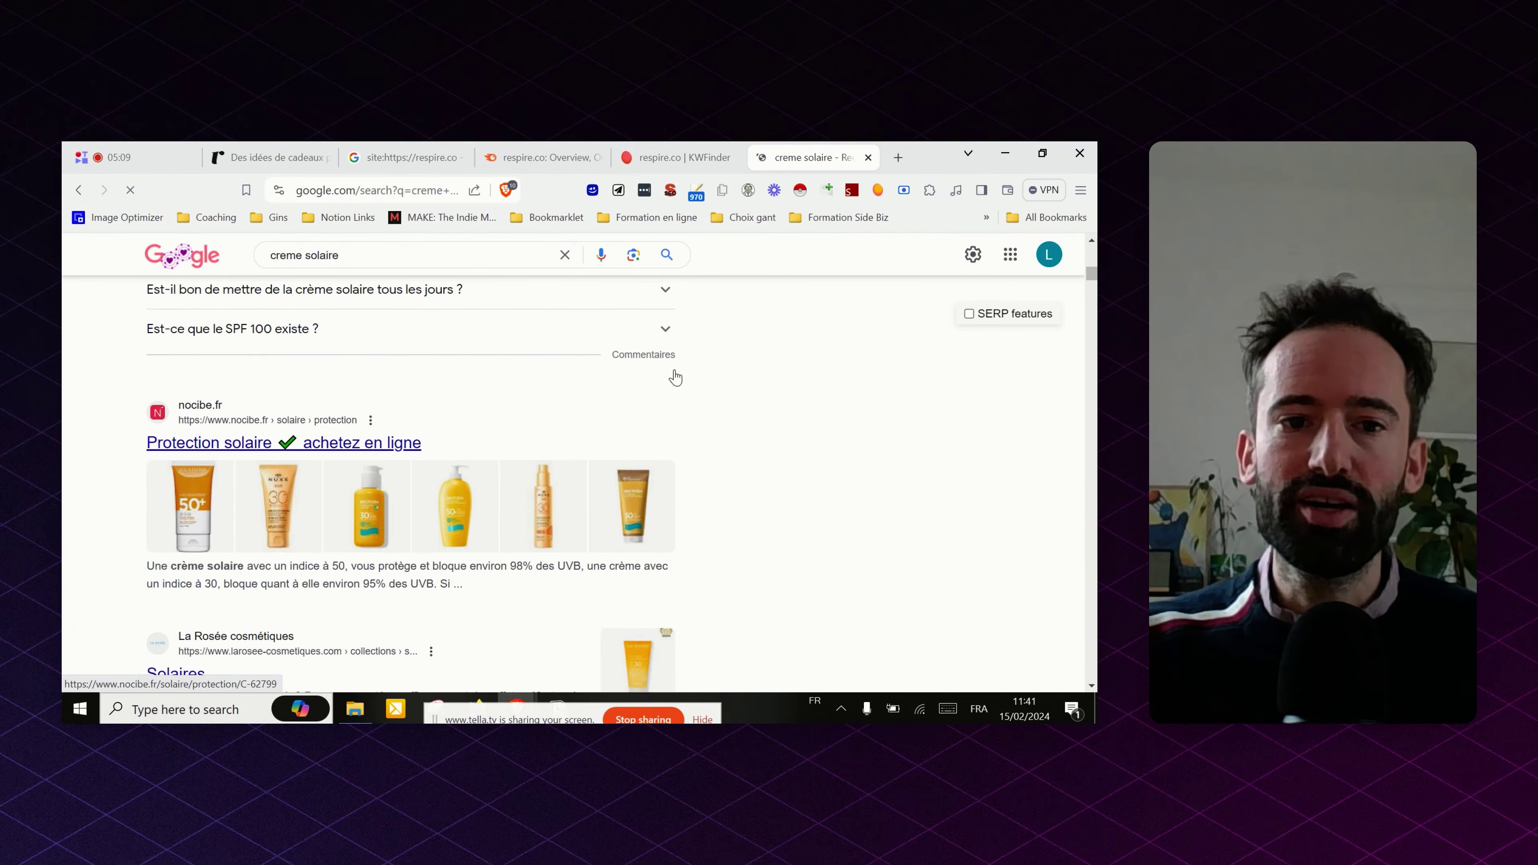
# - Search KWFinder by keyword for "crème solaire" in France and in French
pyautogui.click(672, 157)
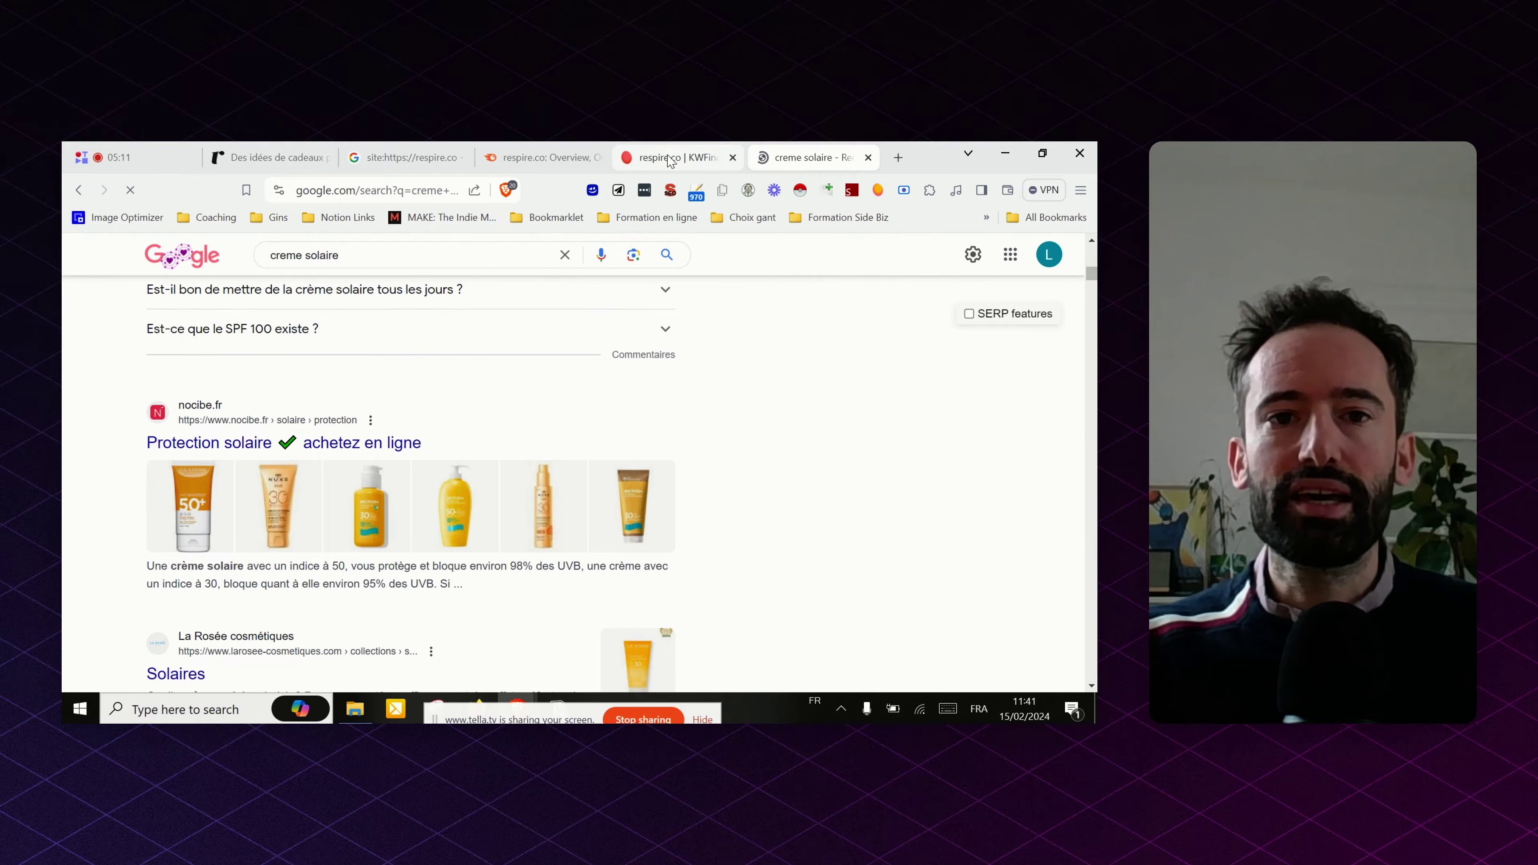
pyautogui.click(178, 364)
pyautogui.write('c')
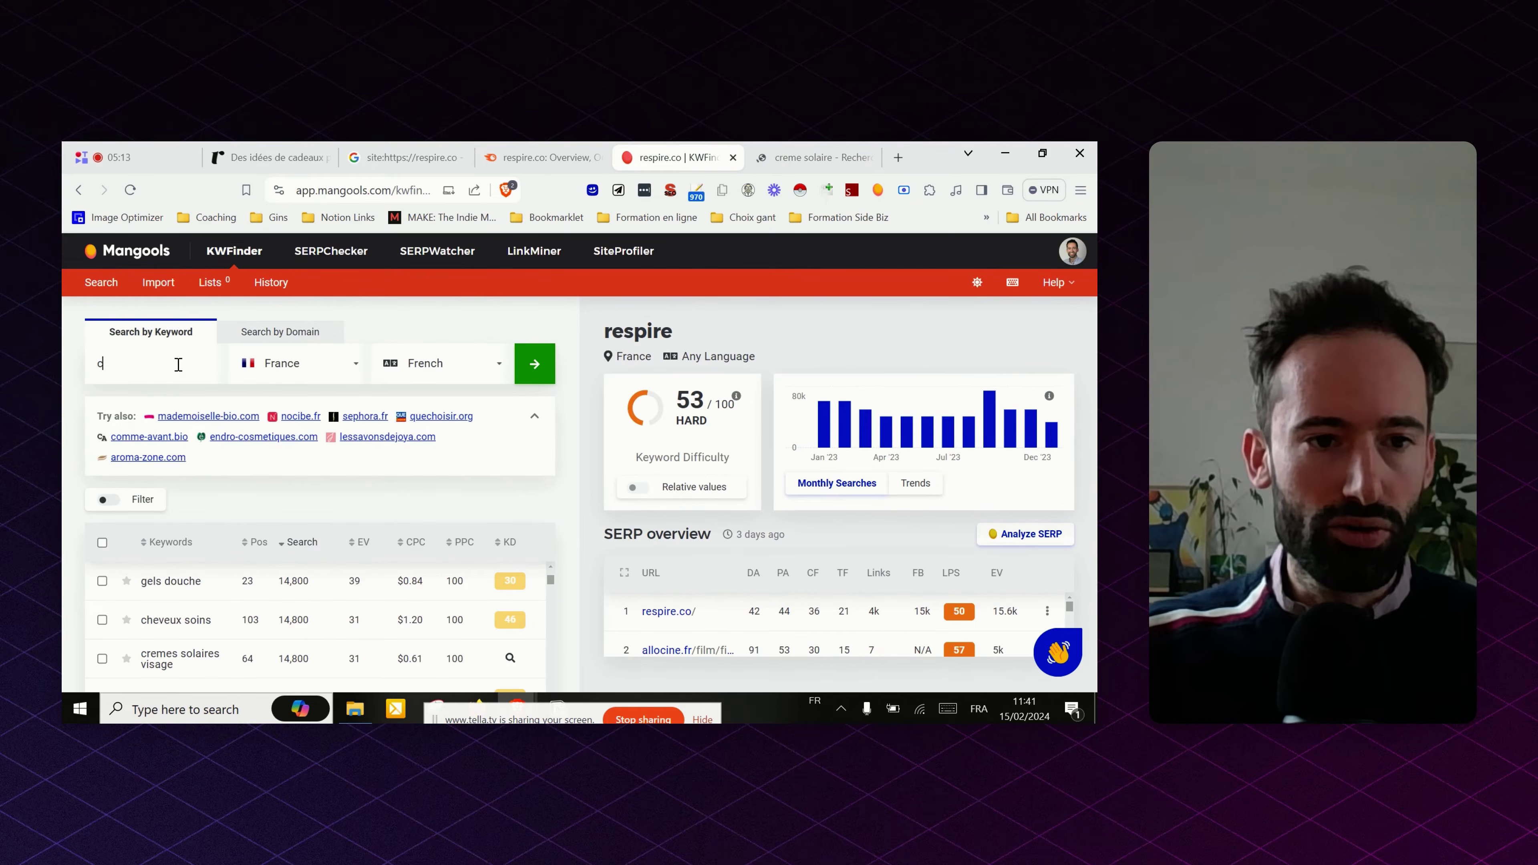
pyautogui.write('rème solaire')
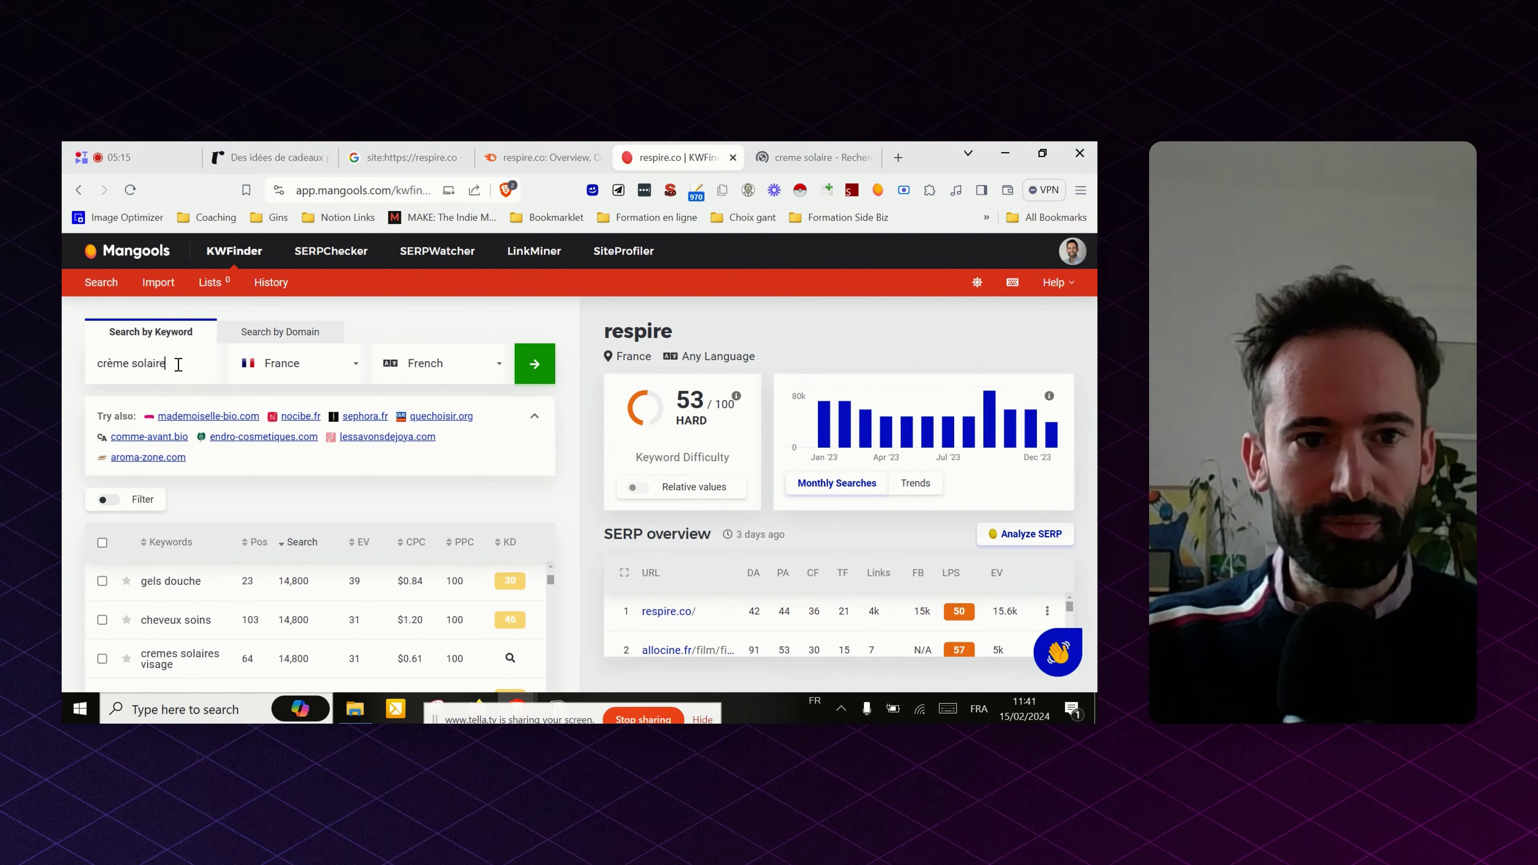
pyautogui.press('Return')
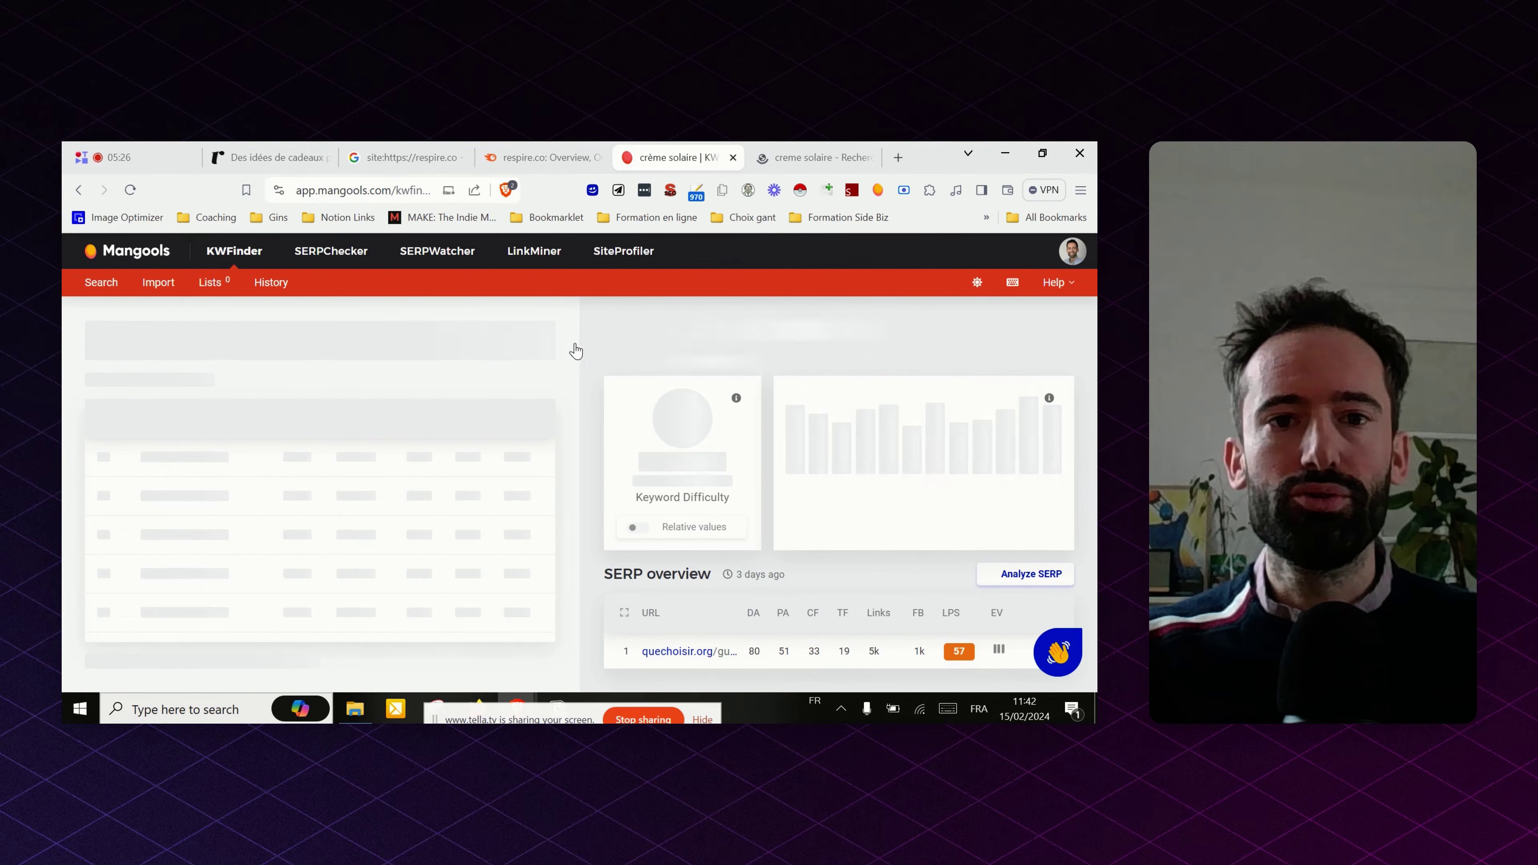
# - Review the keyword difficulty and SERP overview for "crème solaire", comparing Respire's sun-care collection page with the other ranking pages
pyautogui.hotkey('ctrl', '-')
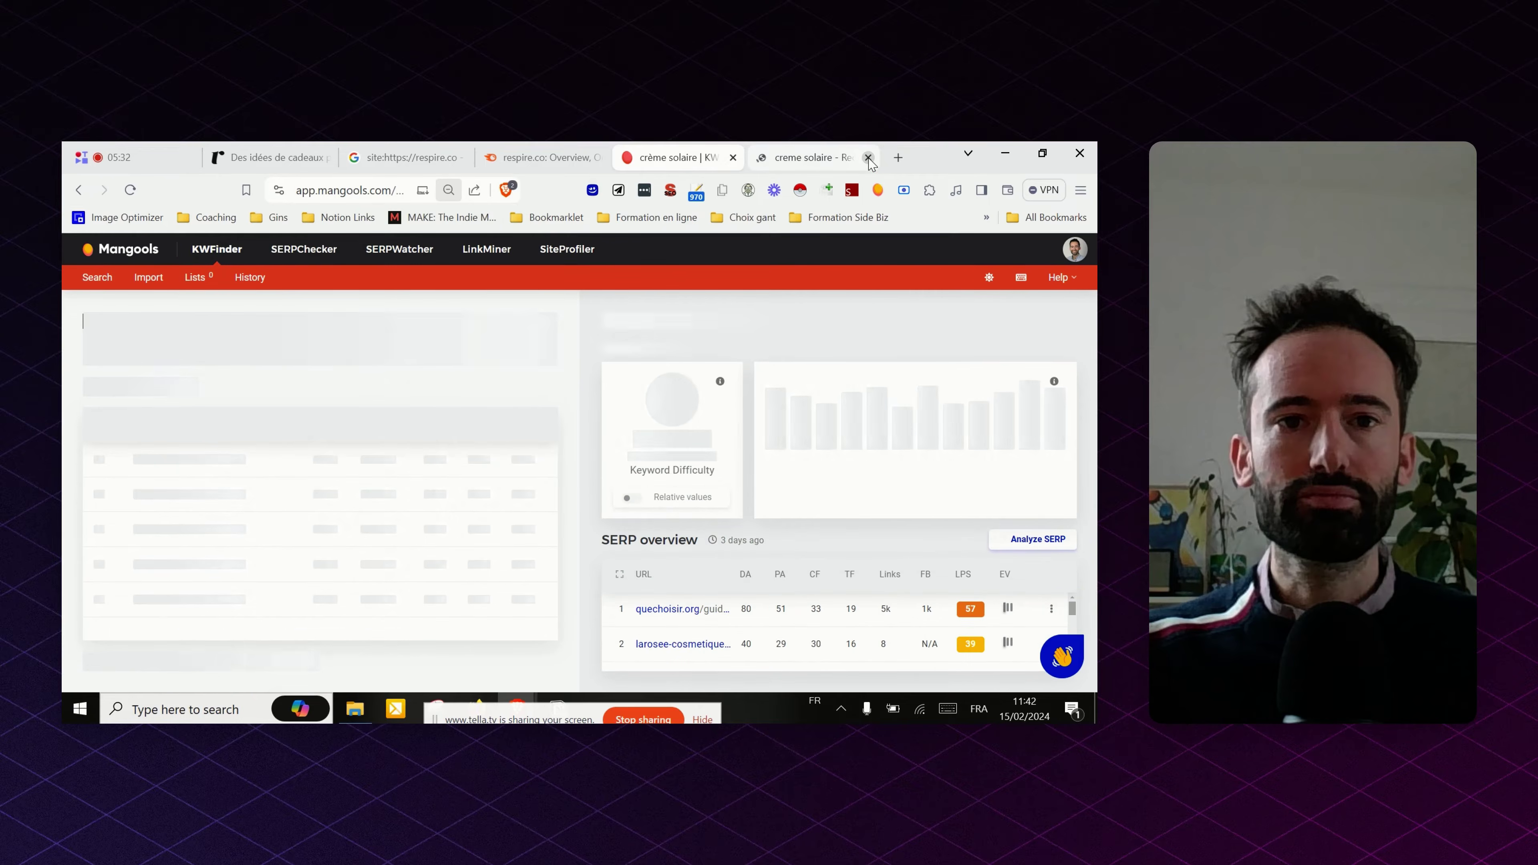
pyautogui.hotkey('ctrl', '-')
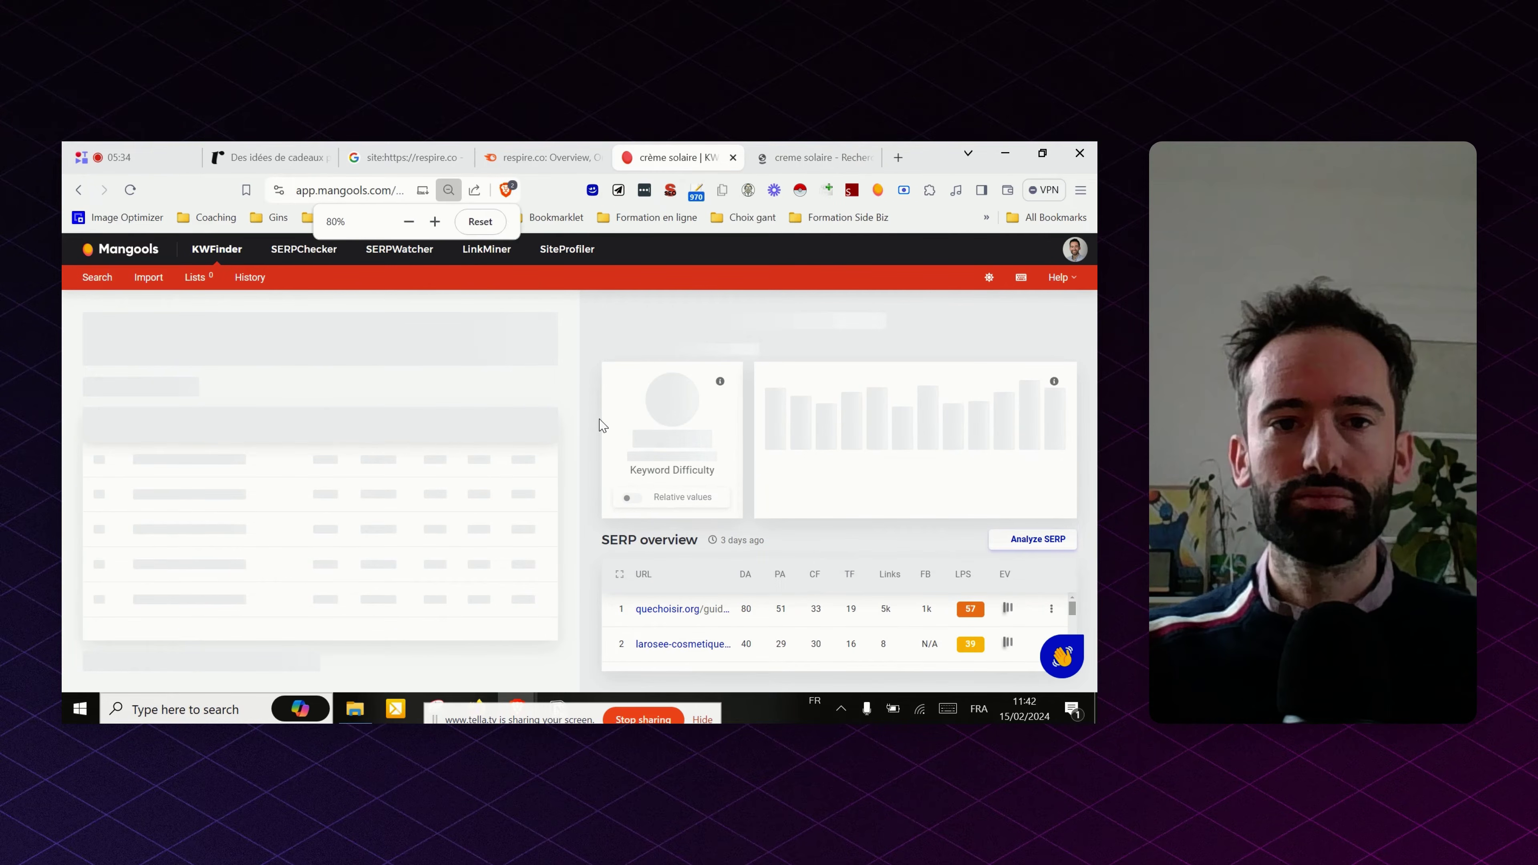
pyautogui.click(409, 222)
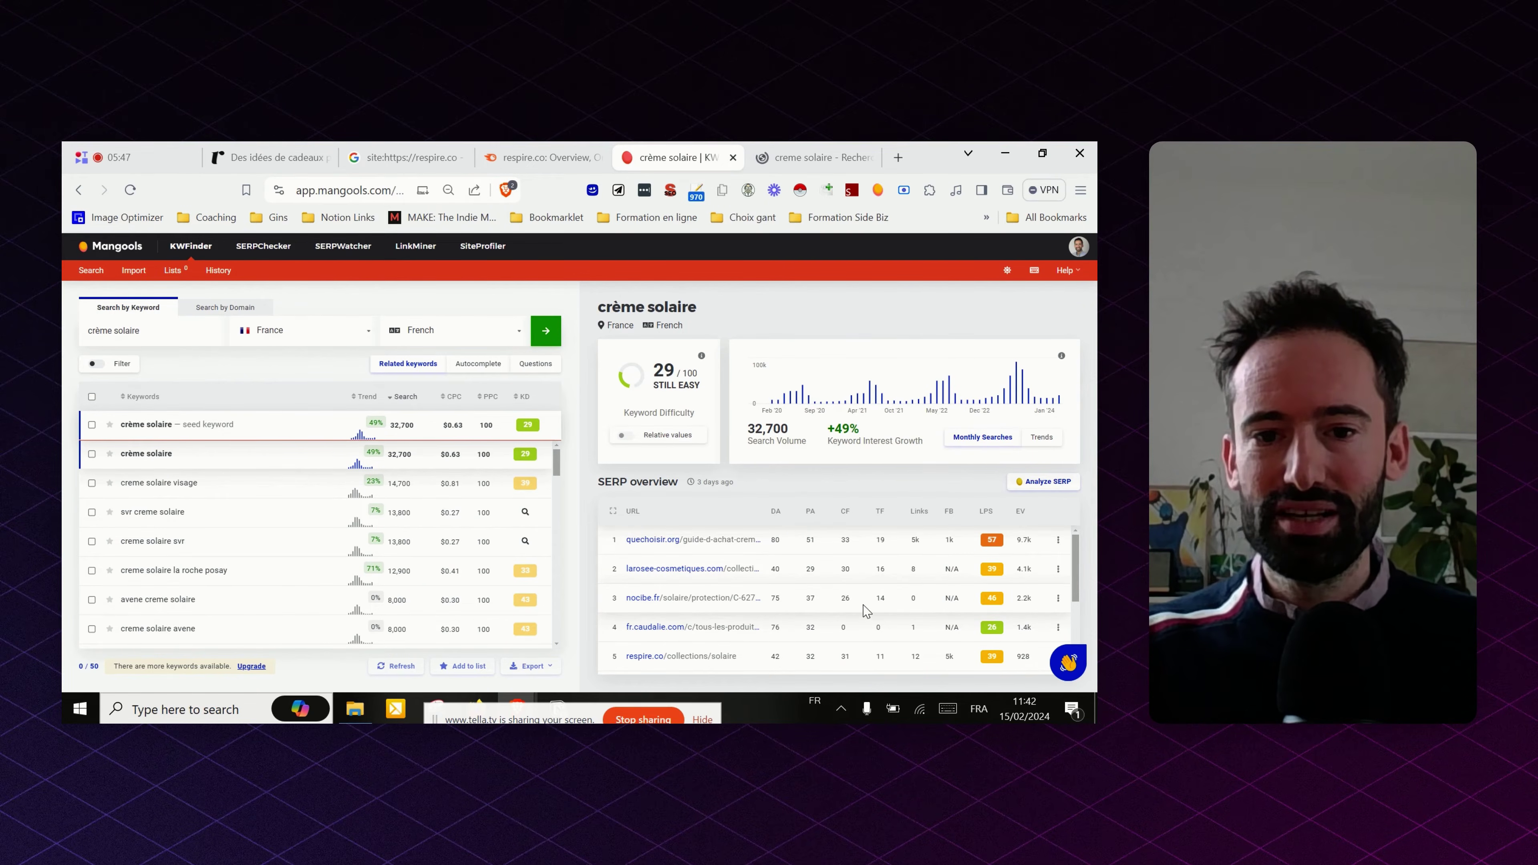
pyautogui.scroll(-2, 887, 603)
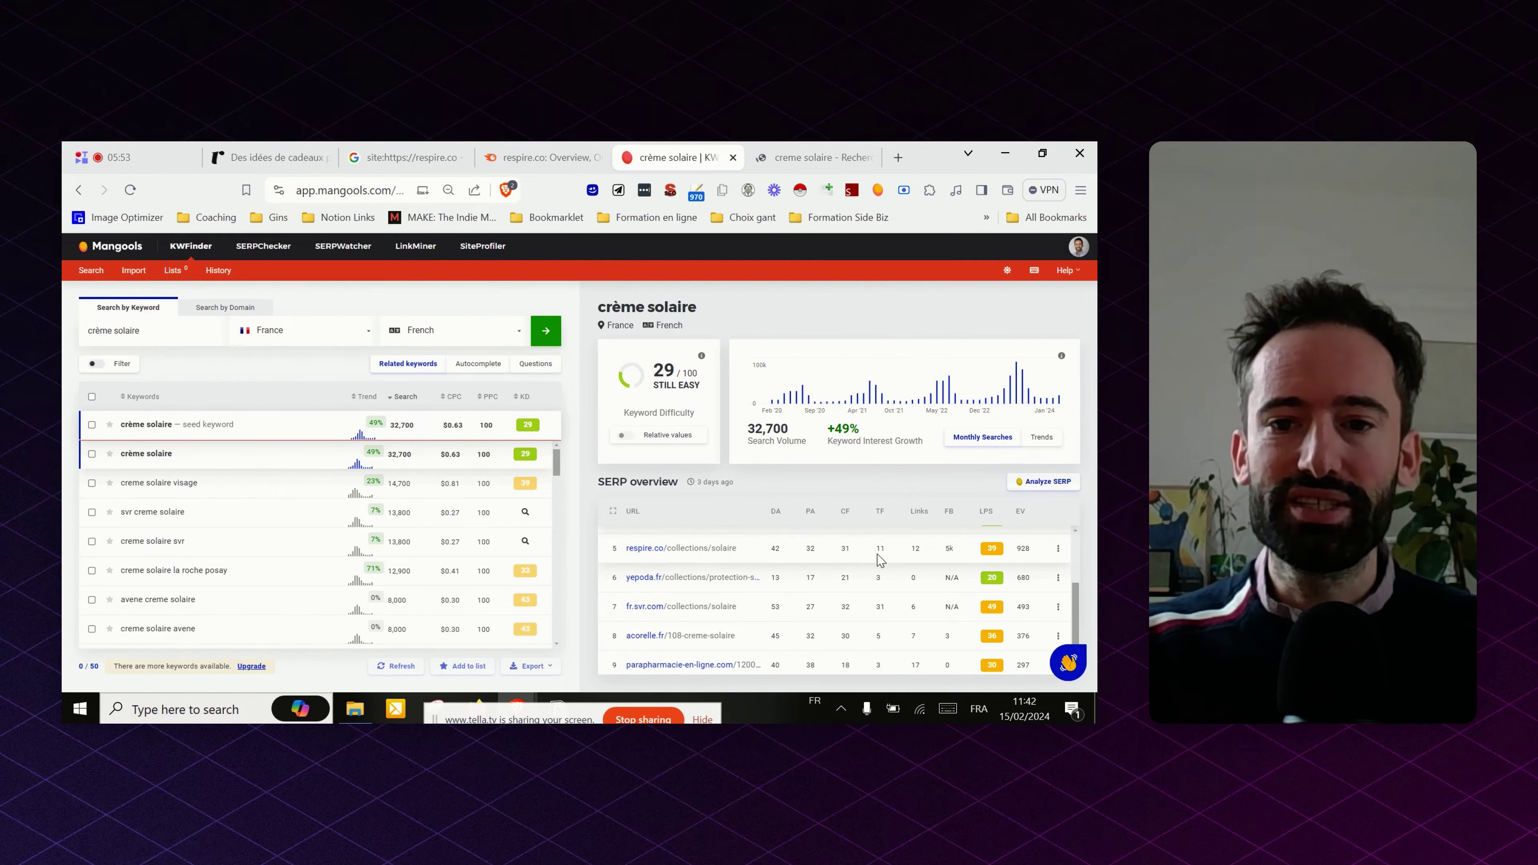
pyautogui.scroll(2, 883, 569)
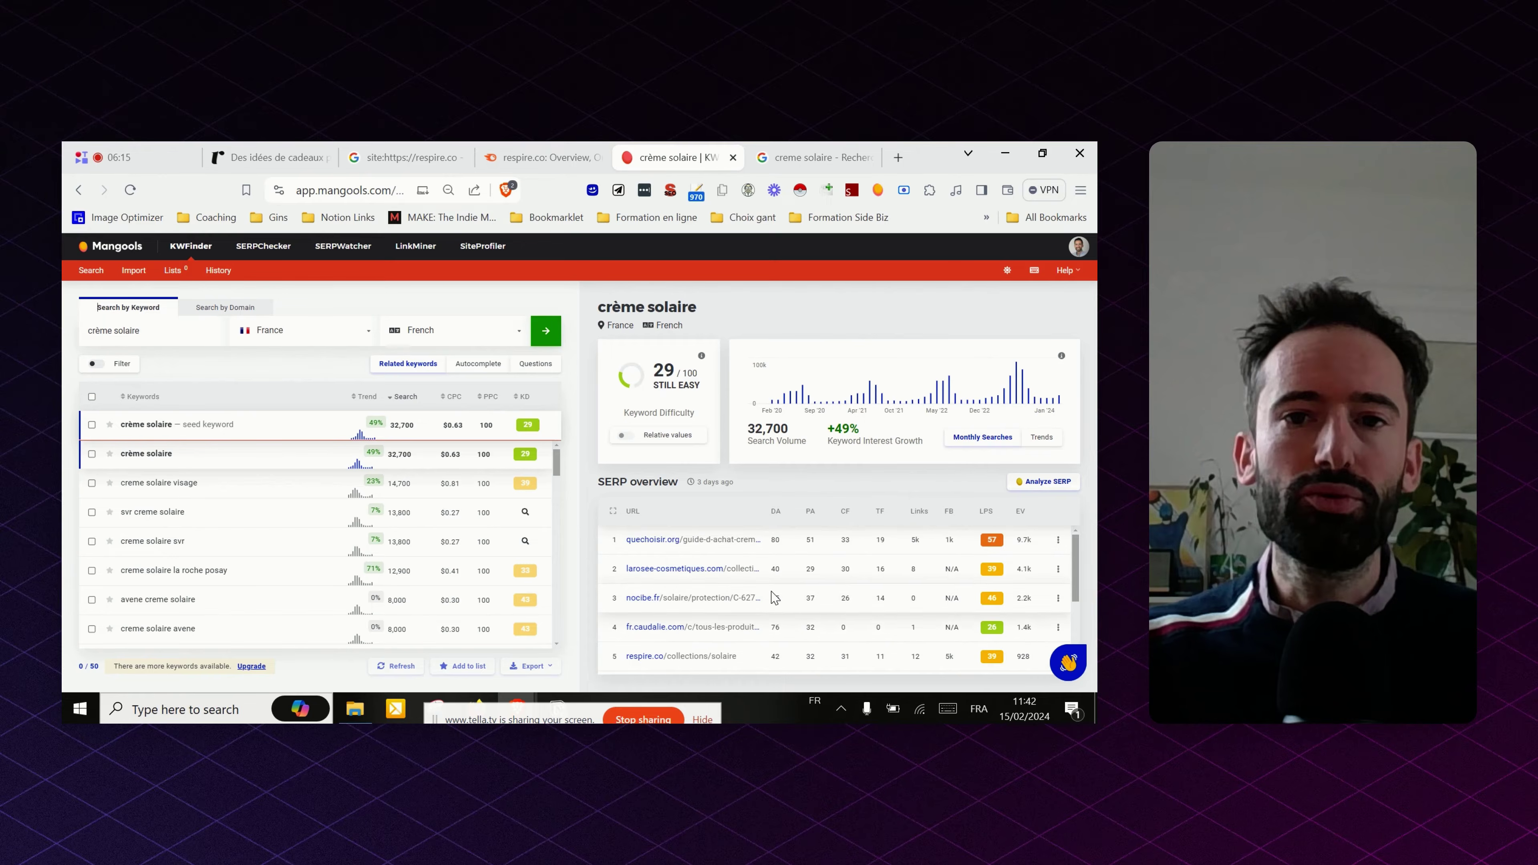
# - Return to Google, search for "creme solaire naturell", and examine the shopping listings and organic results for Respire
pyautogui.click(839, 152)
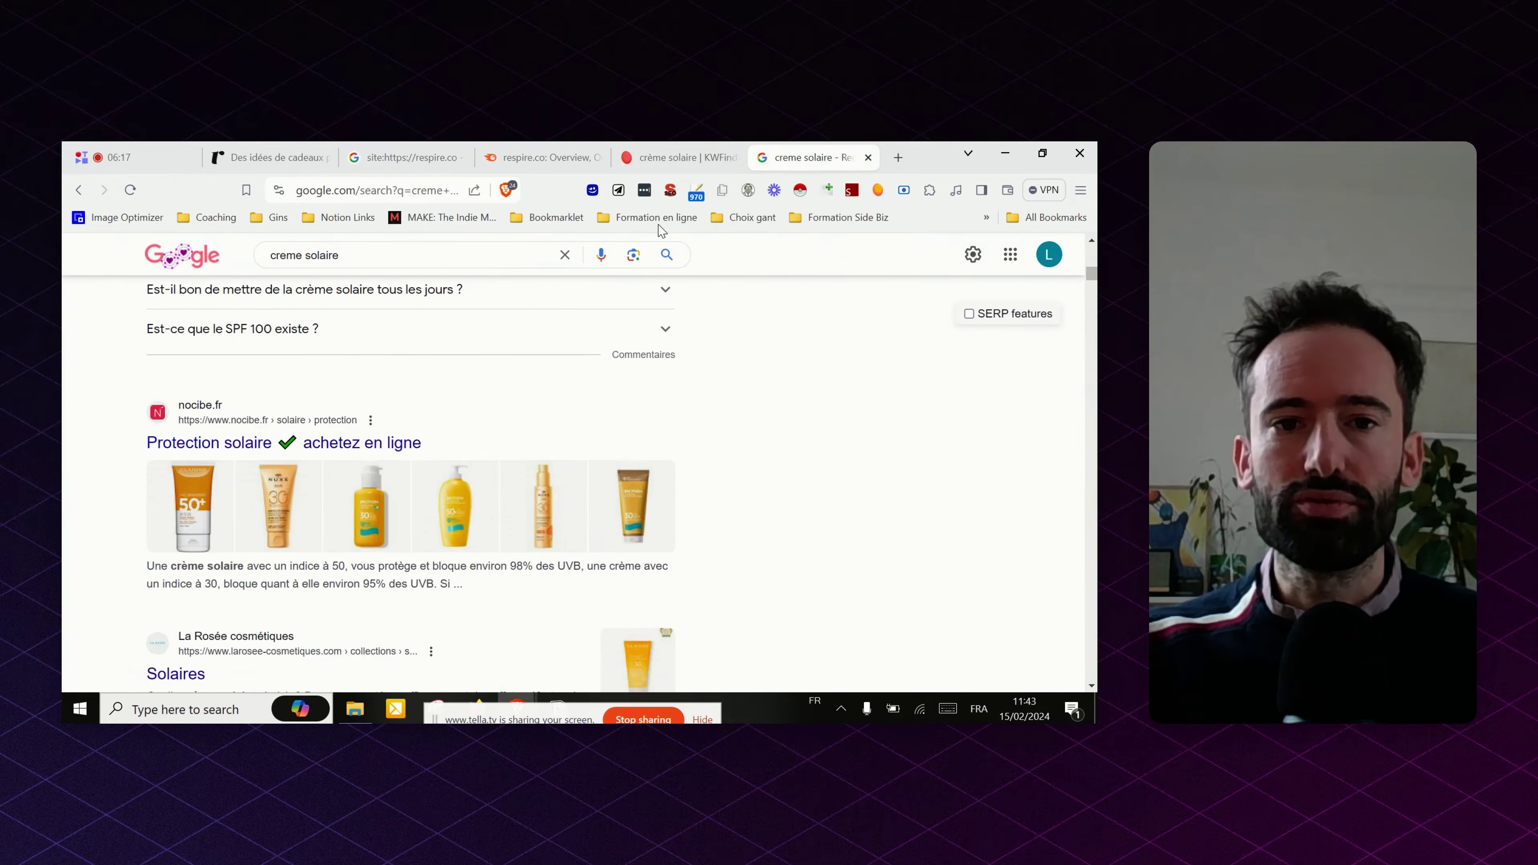
pyautogui.click(369, 252)
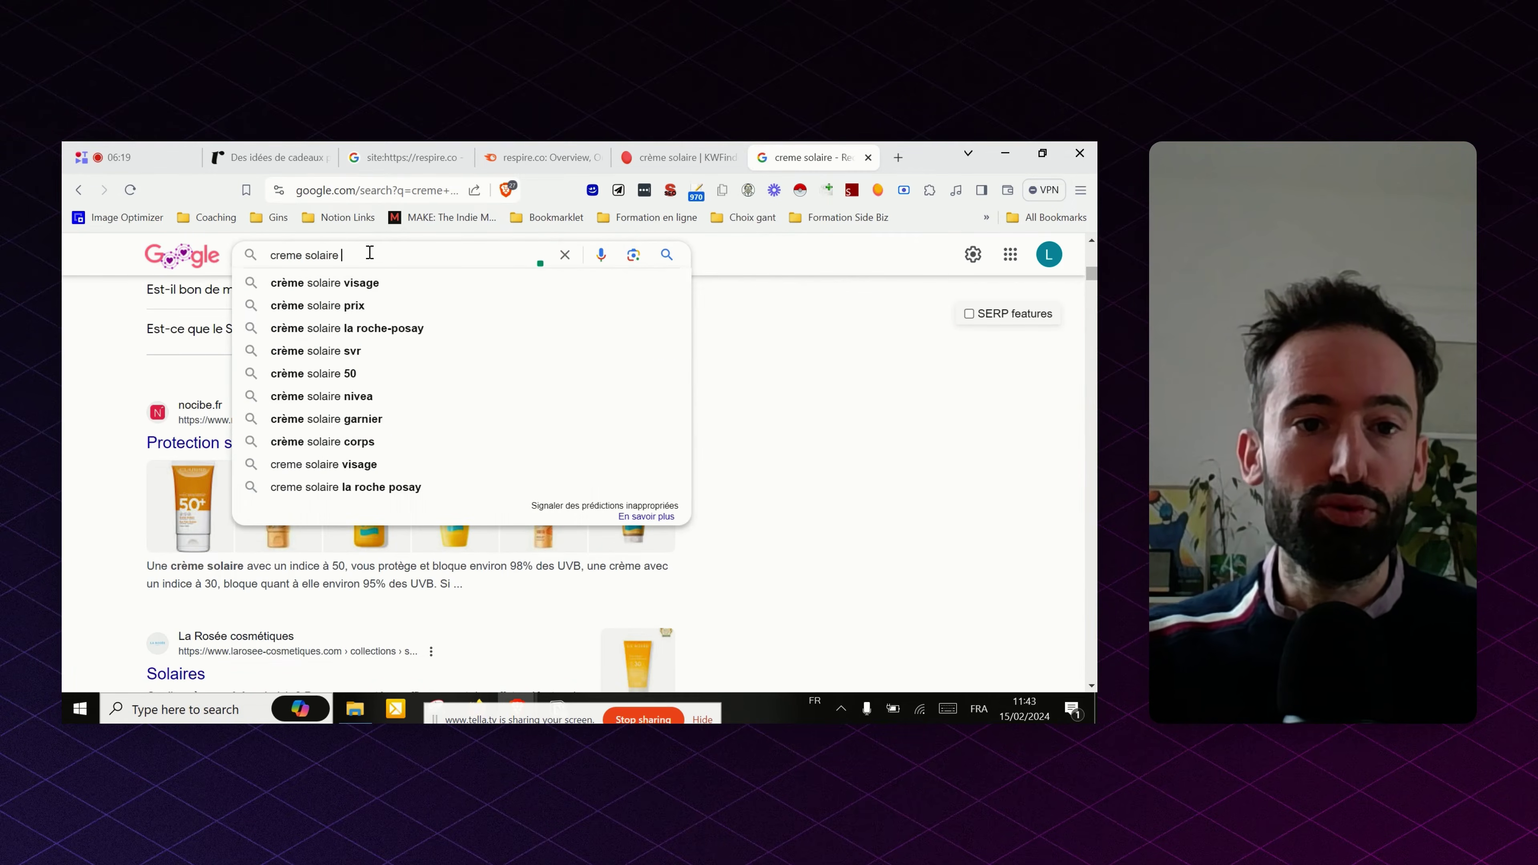
pyautogui.write('naturell')
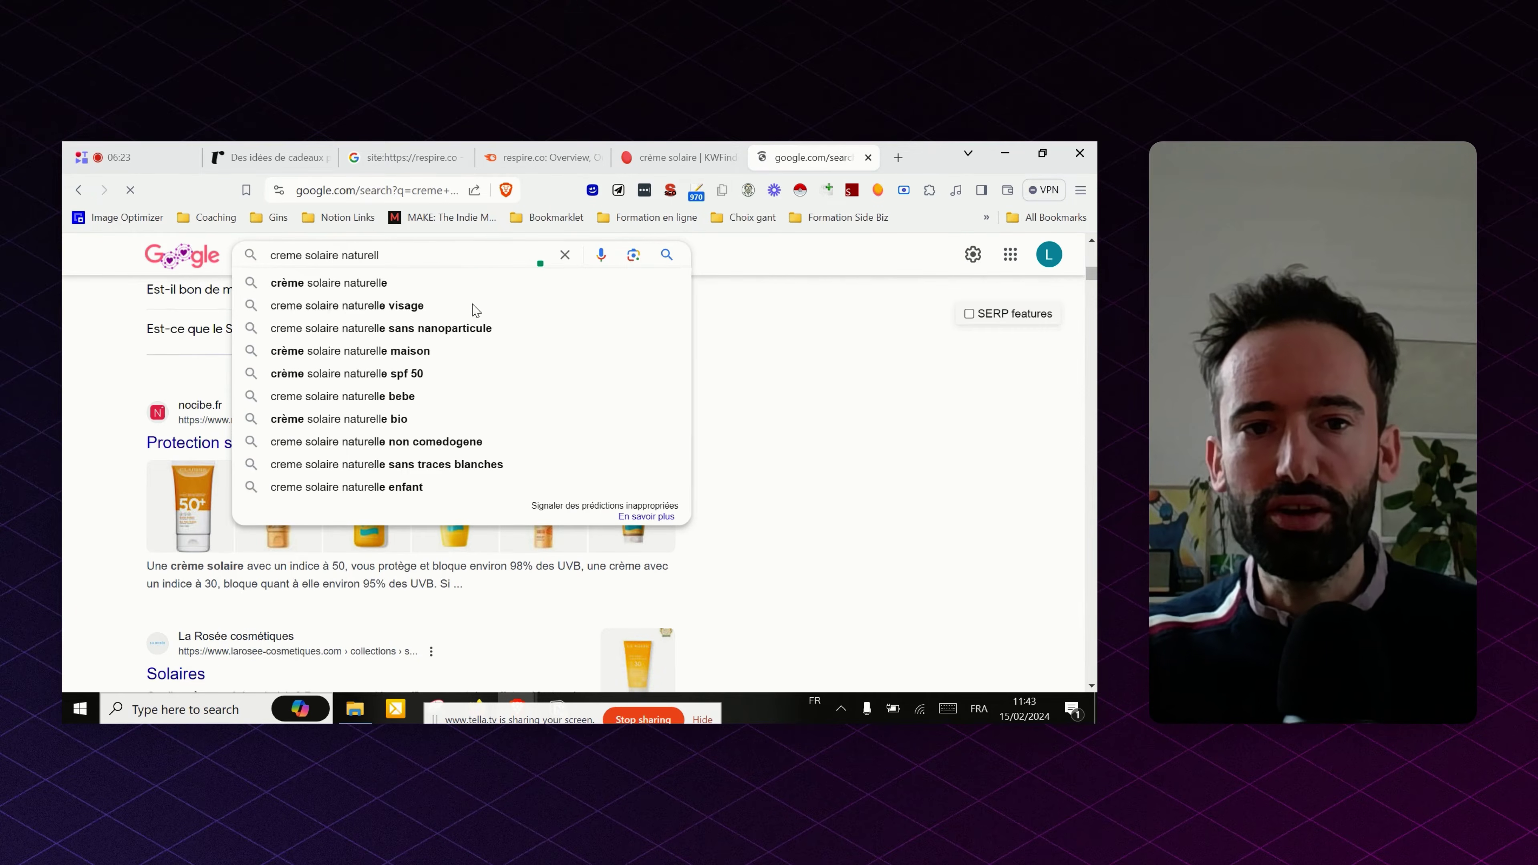
pyautogui.click(427, 278)
pyautogui.write('e')
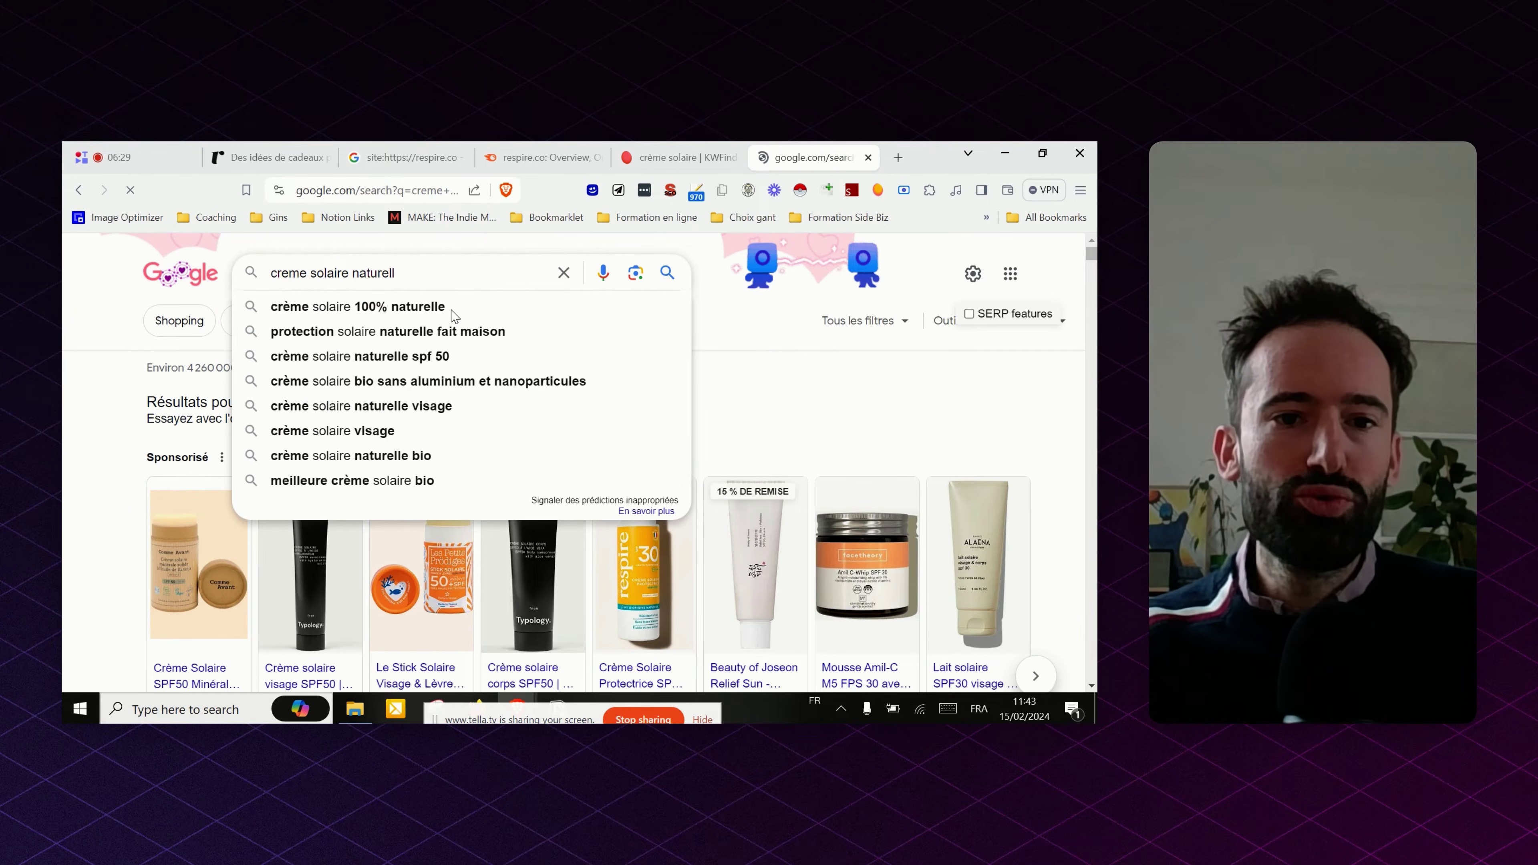
pyautogui.scroll(-5, 460, 363)
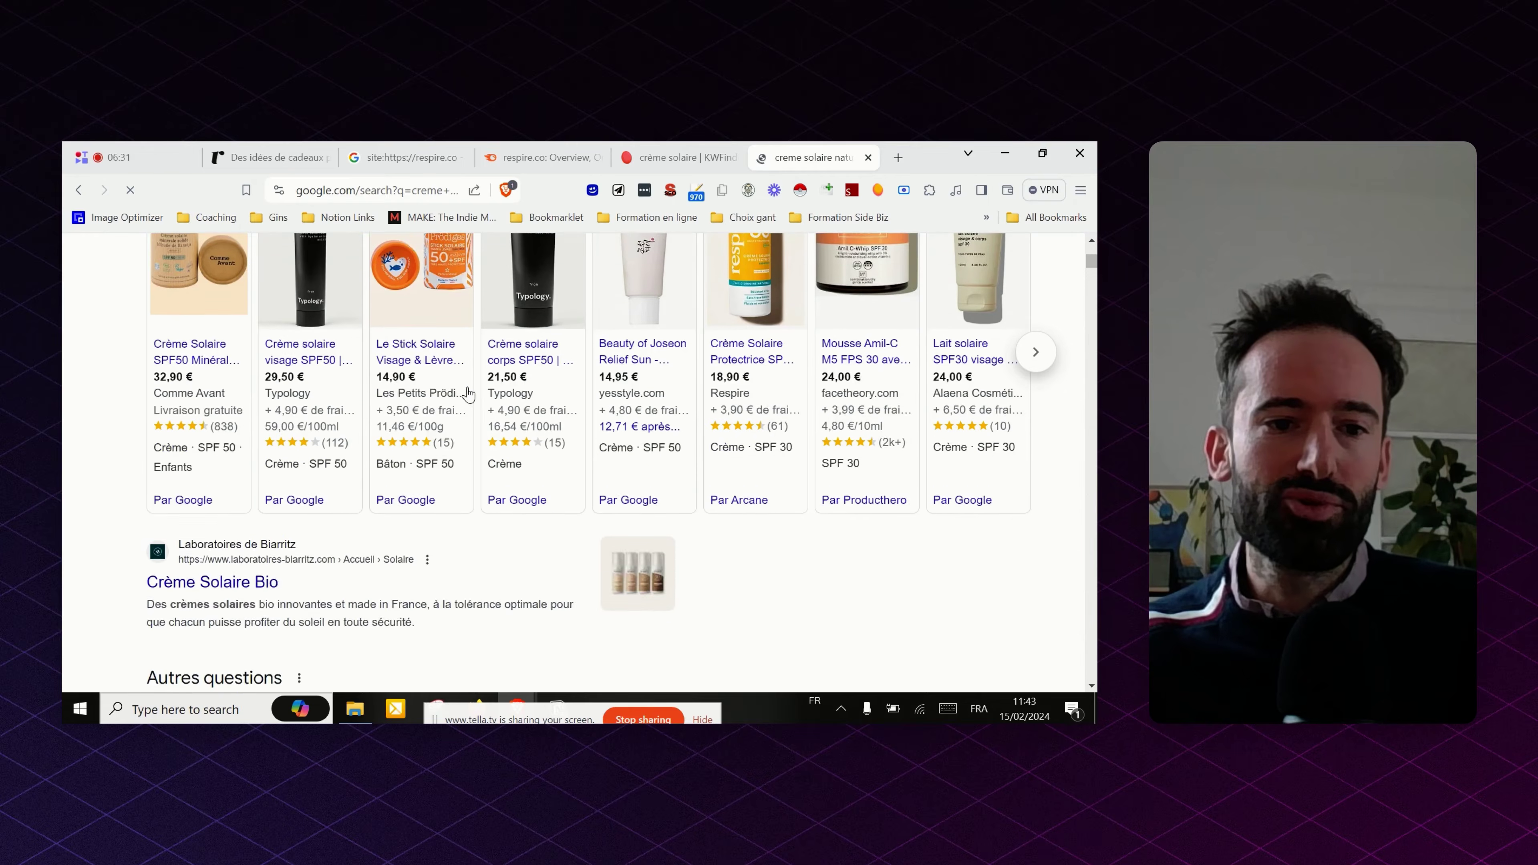
pyautogui.scroll(-6, 470, 390)
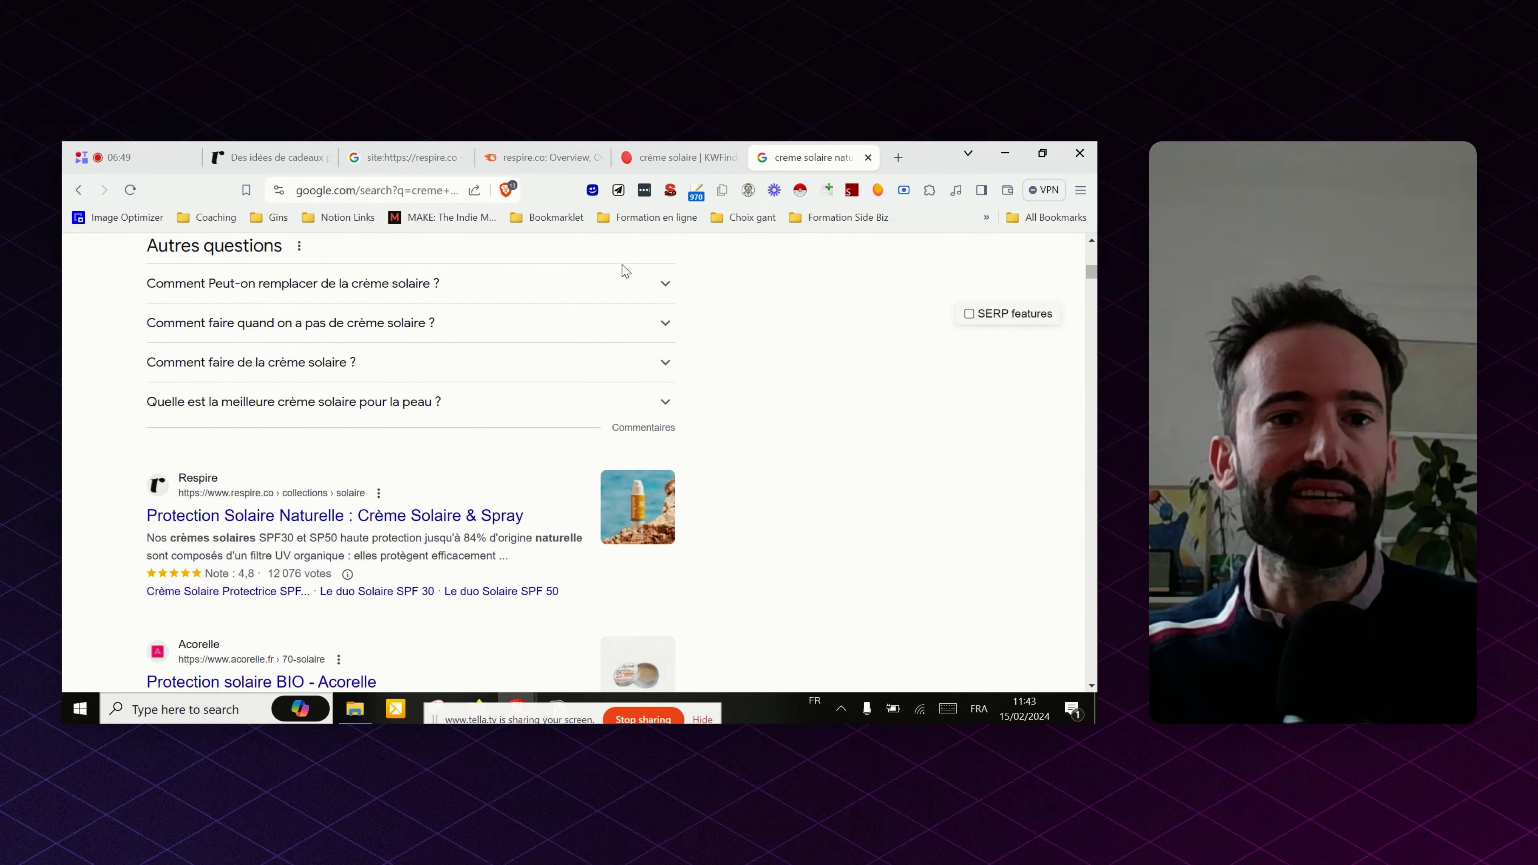
pyautogui.scroll(6, 525, 267)
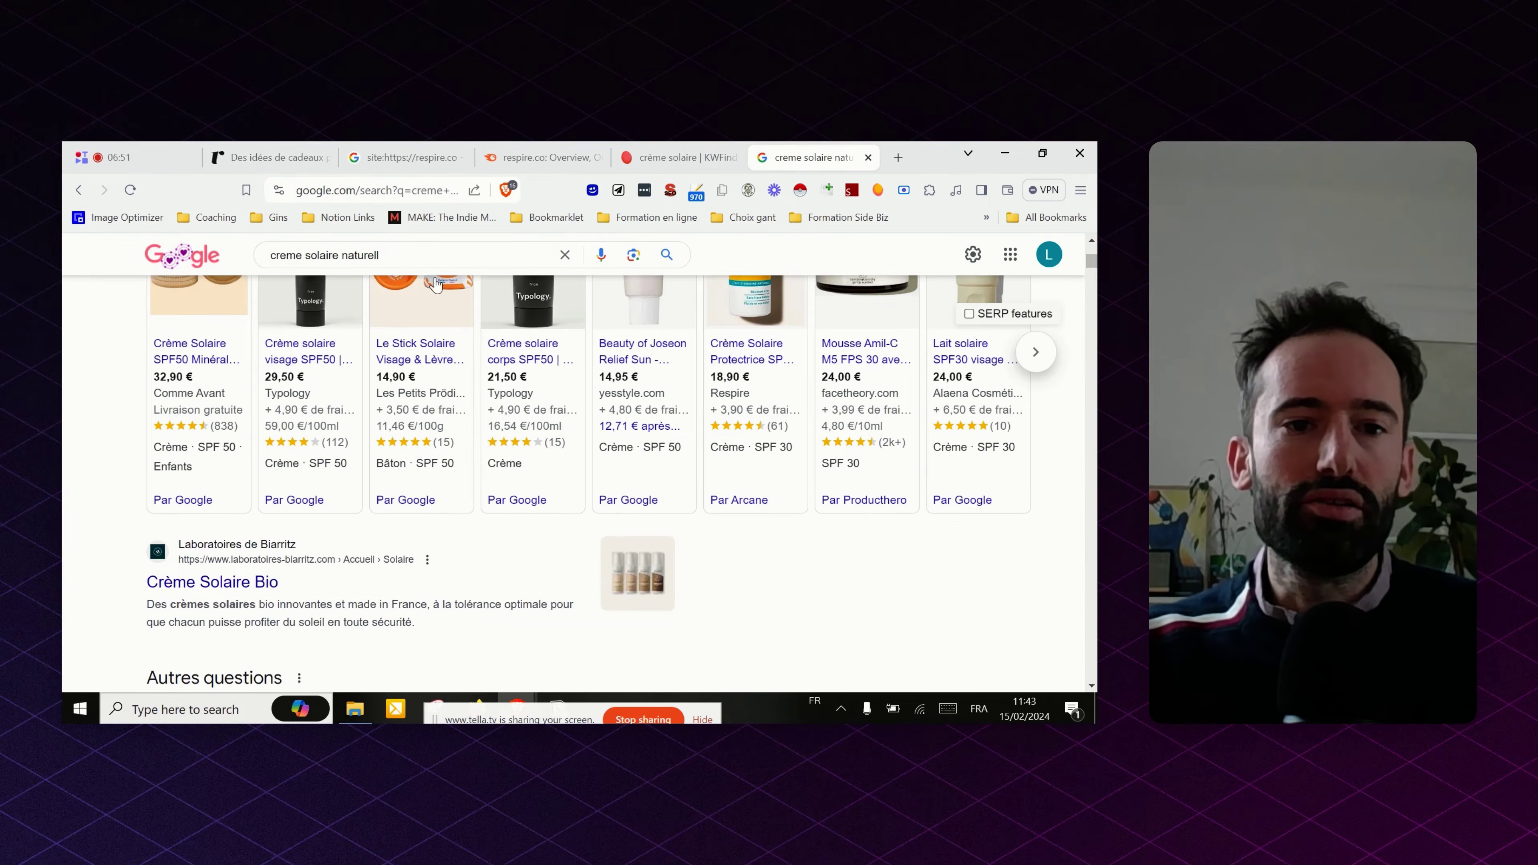
pyautogui.tripleClick(399, 254)
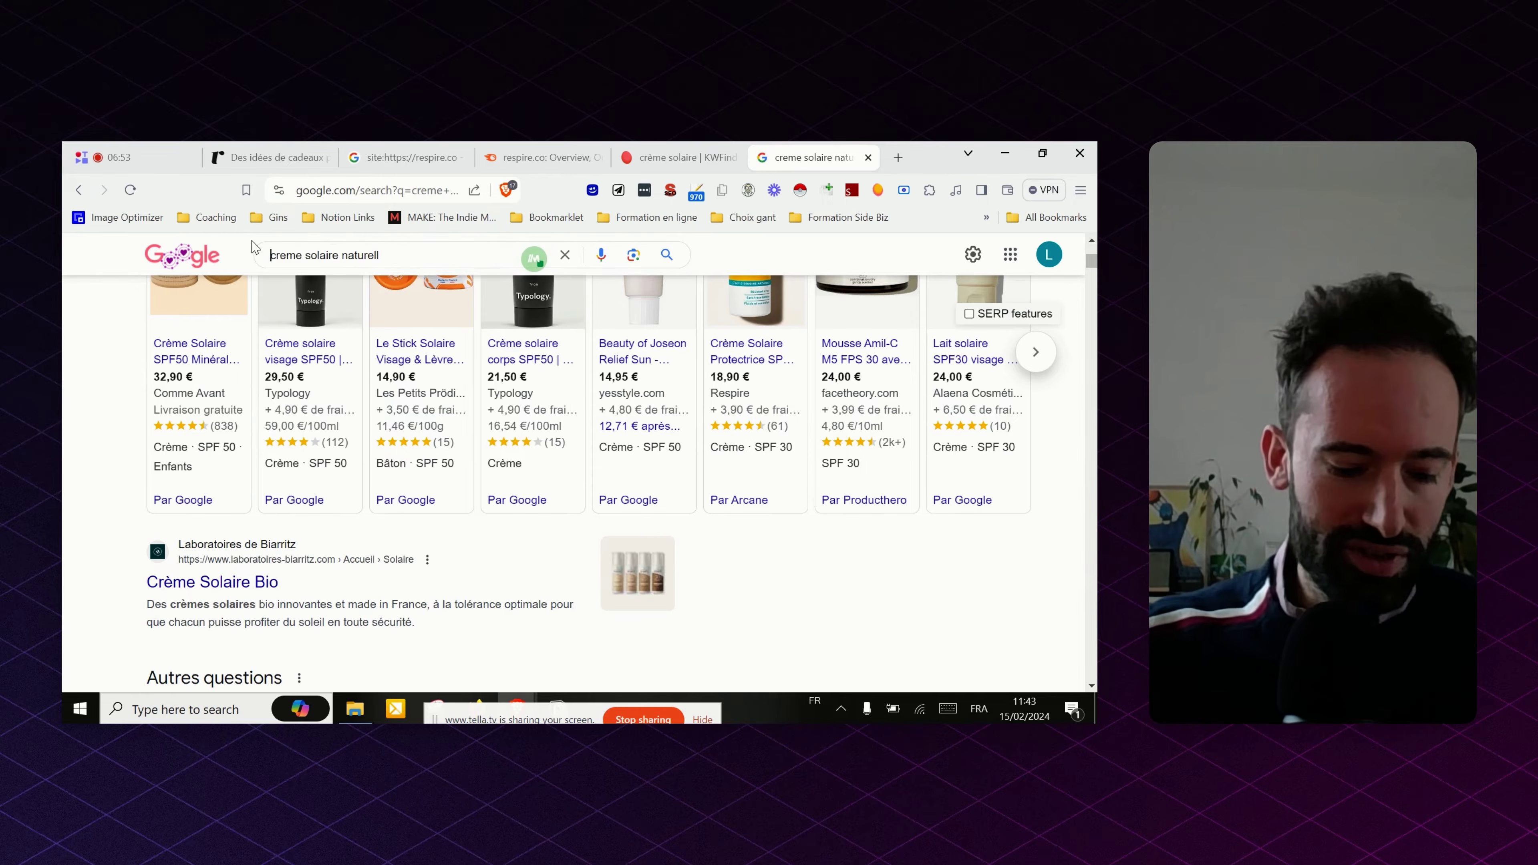
pyautogui.scroll(5, 390, 514)
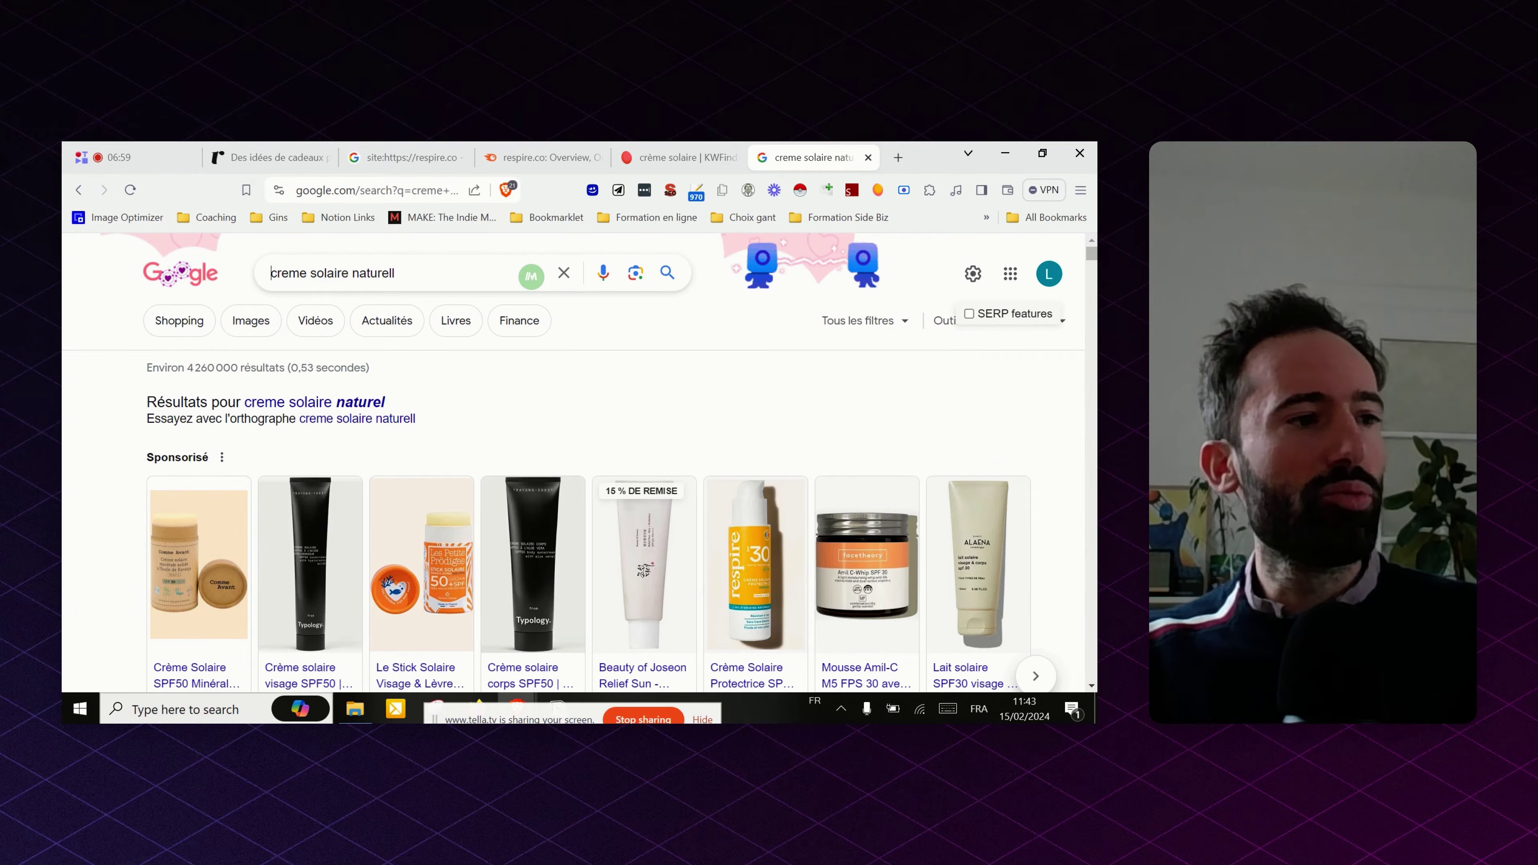
# - Go back to the Respire site, open the Déodorants Solides collection, and look over its products, descriptive text and FAQ section
pyautogui.click(286, 157)
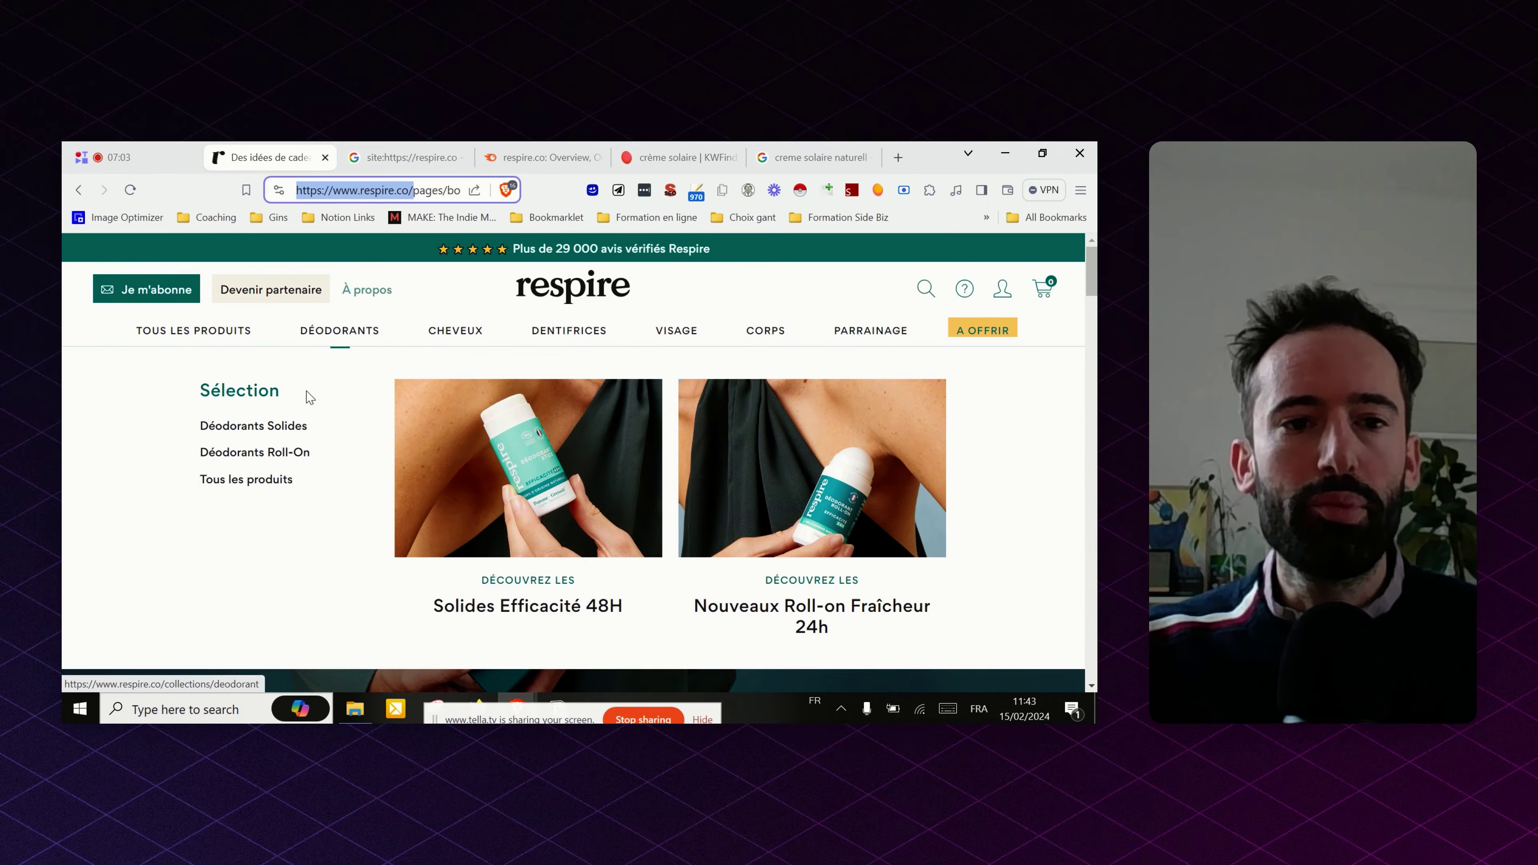
pyautogui.click(294, 430)
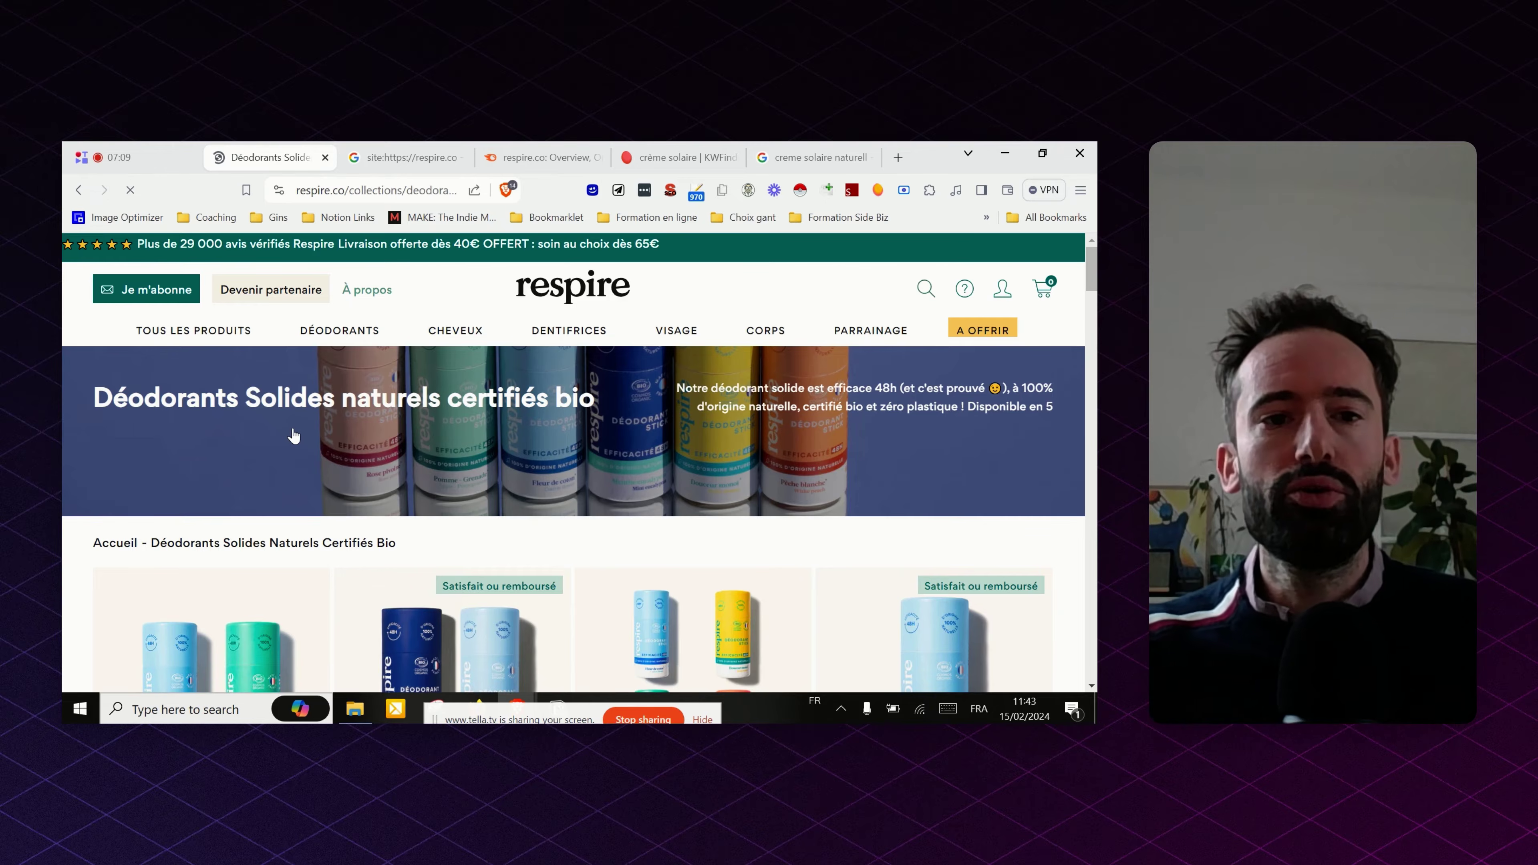
pyautogui.scroll(-8, 642, 548)
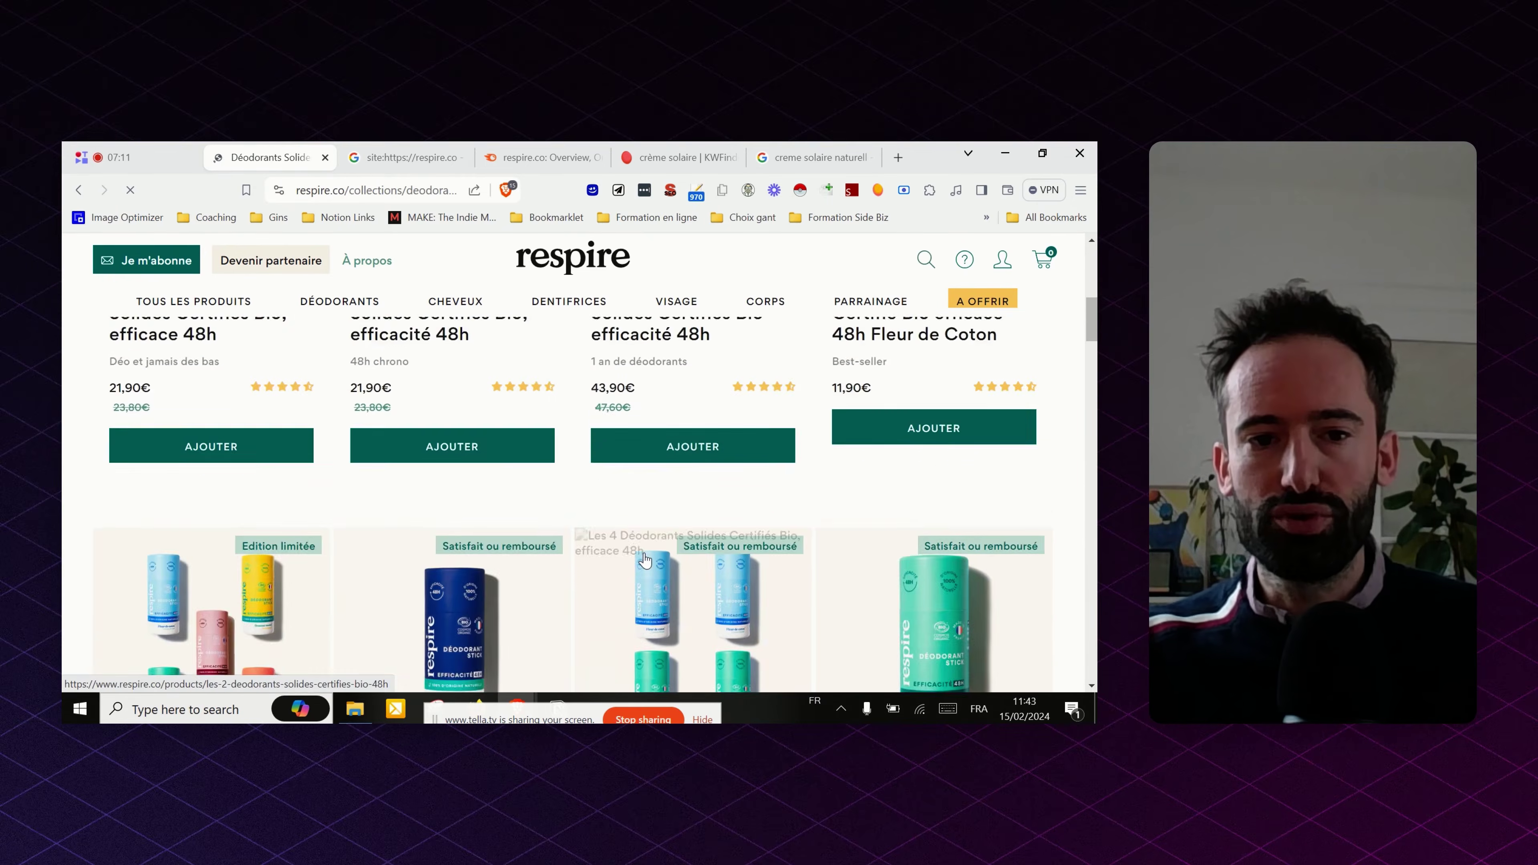
pyautogui.scroll(-10, 642, 547)
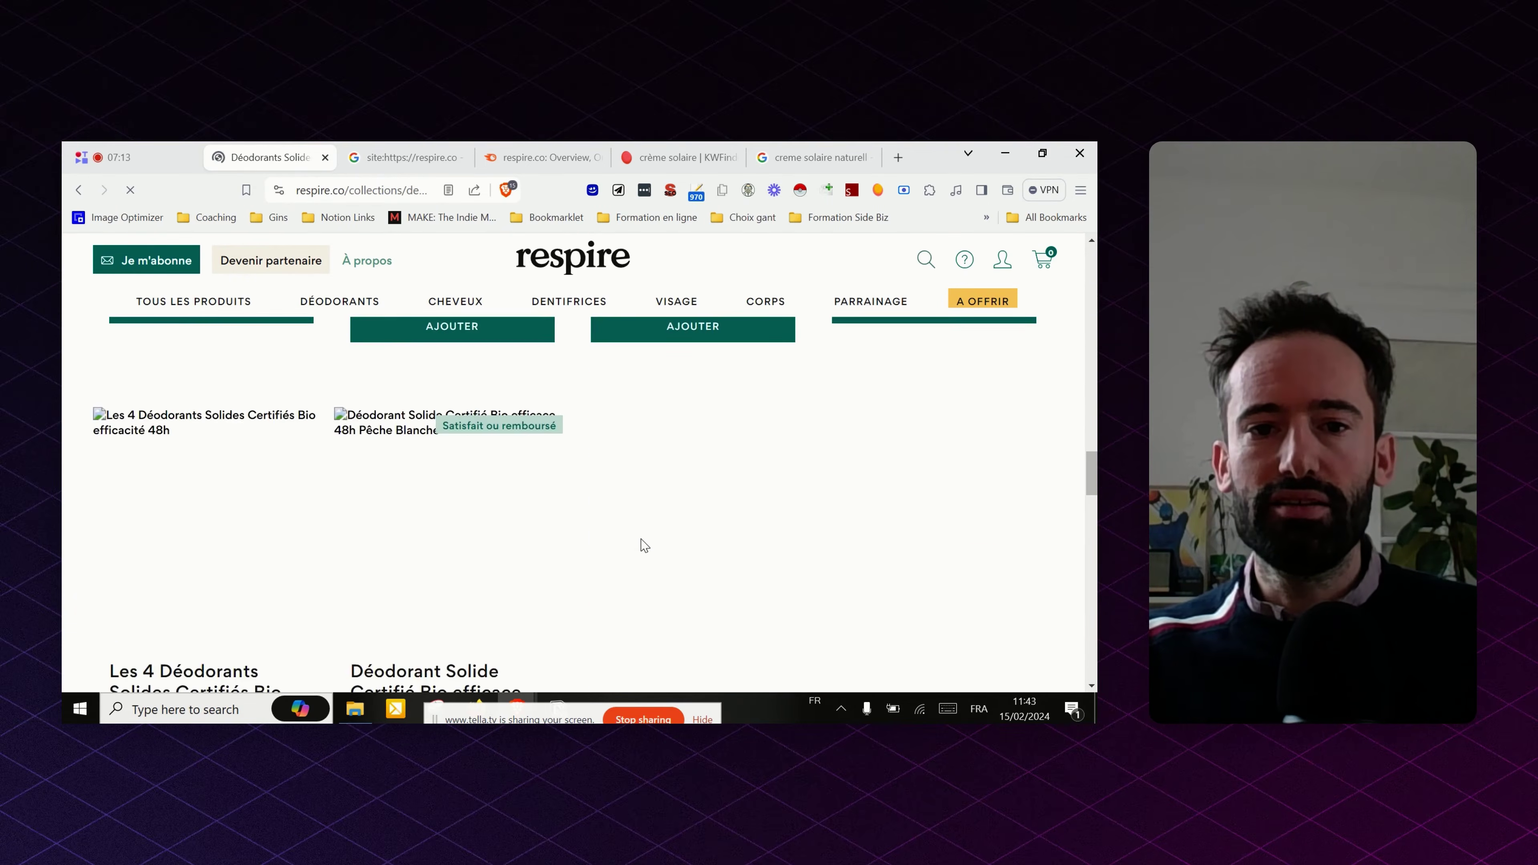
pyautogui.scroll(-15, 644, 545)
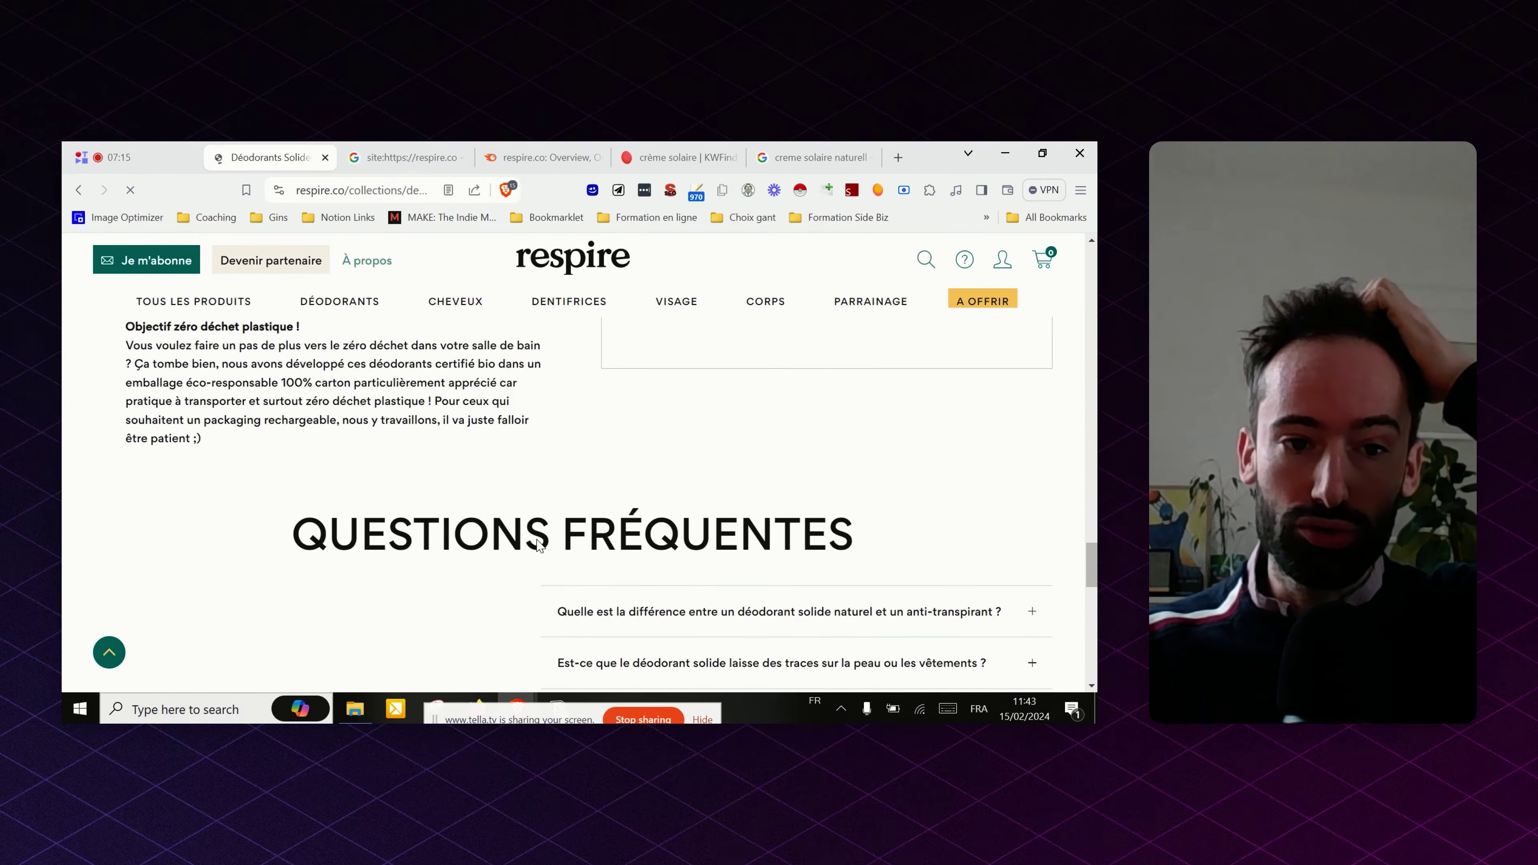
pyautogui.scroll(4, 575, 511)
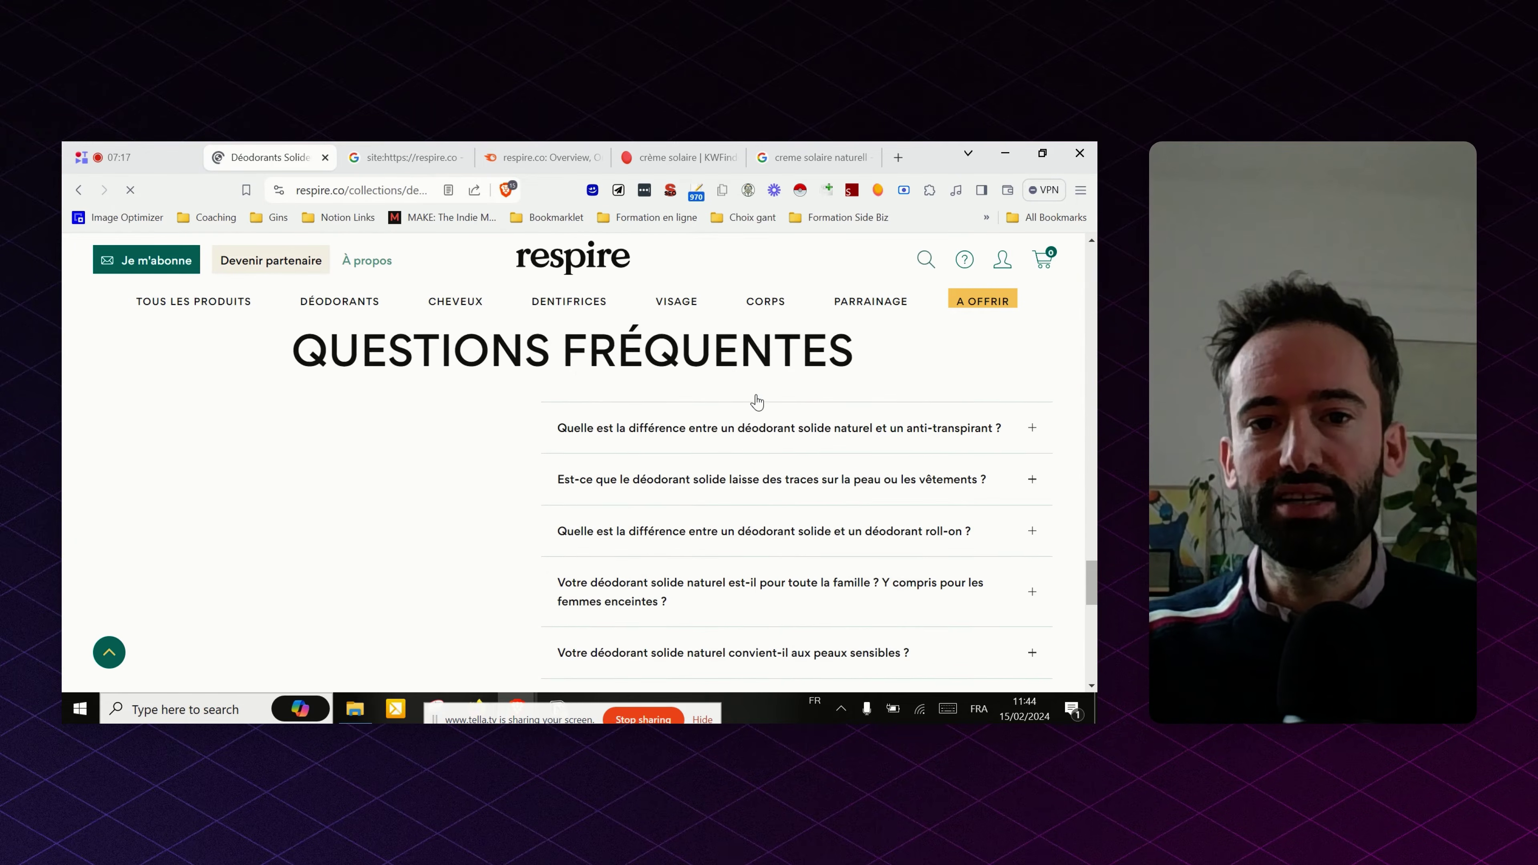
pyautogui.scroll(20, 402, 416)
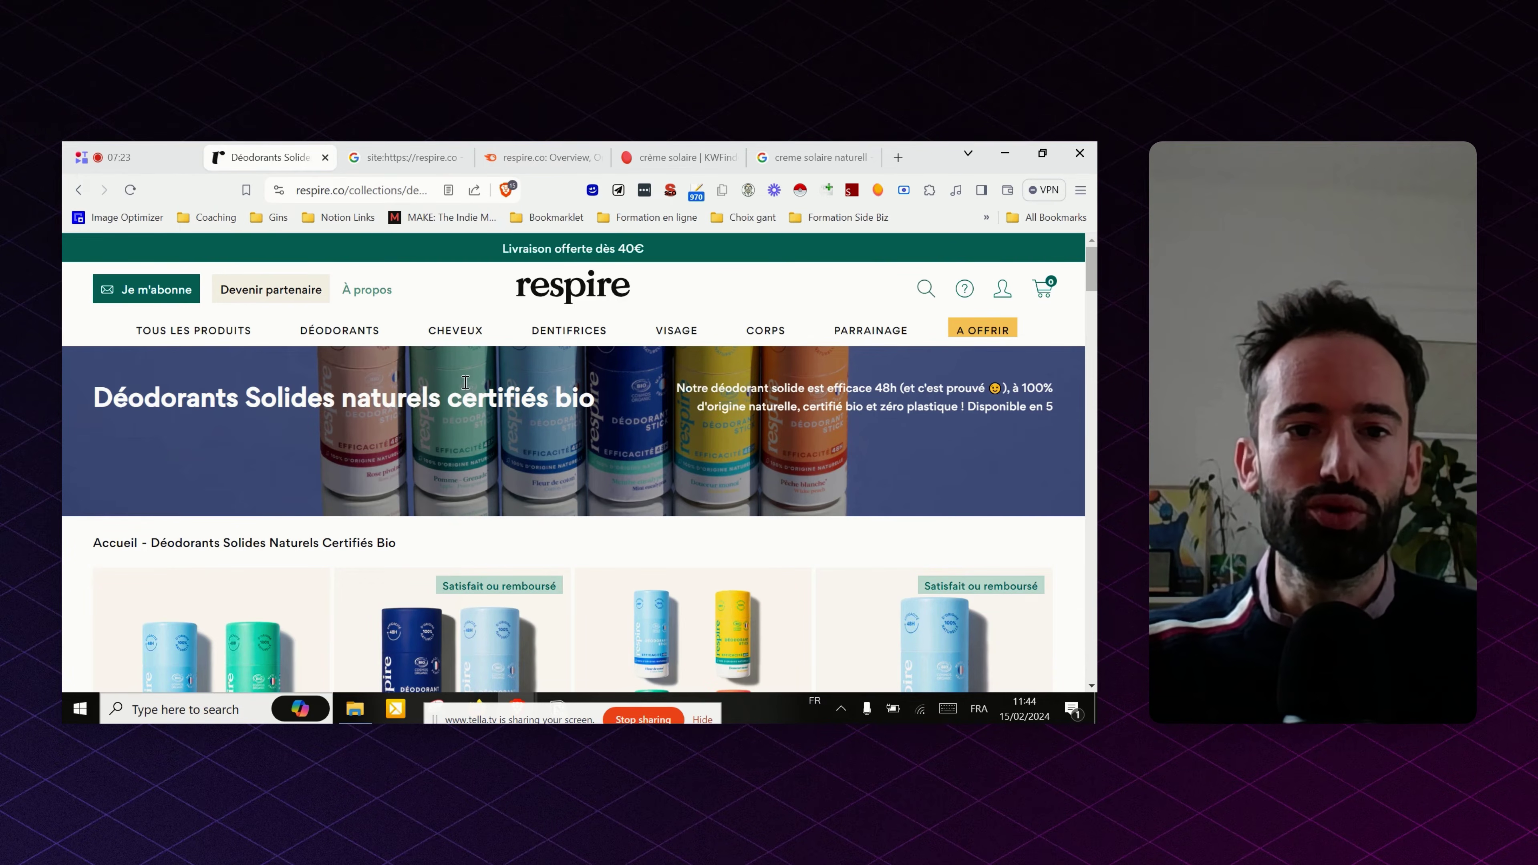
# - Review the solid deodorant collection's FAQ and expand the question on the difference between a natural solid deodorant and an anti-perspirant
pyautogui.scroll(-20, 817, 522)
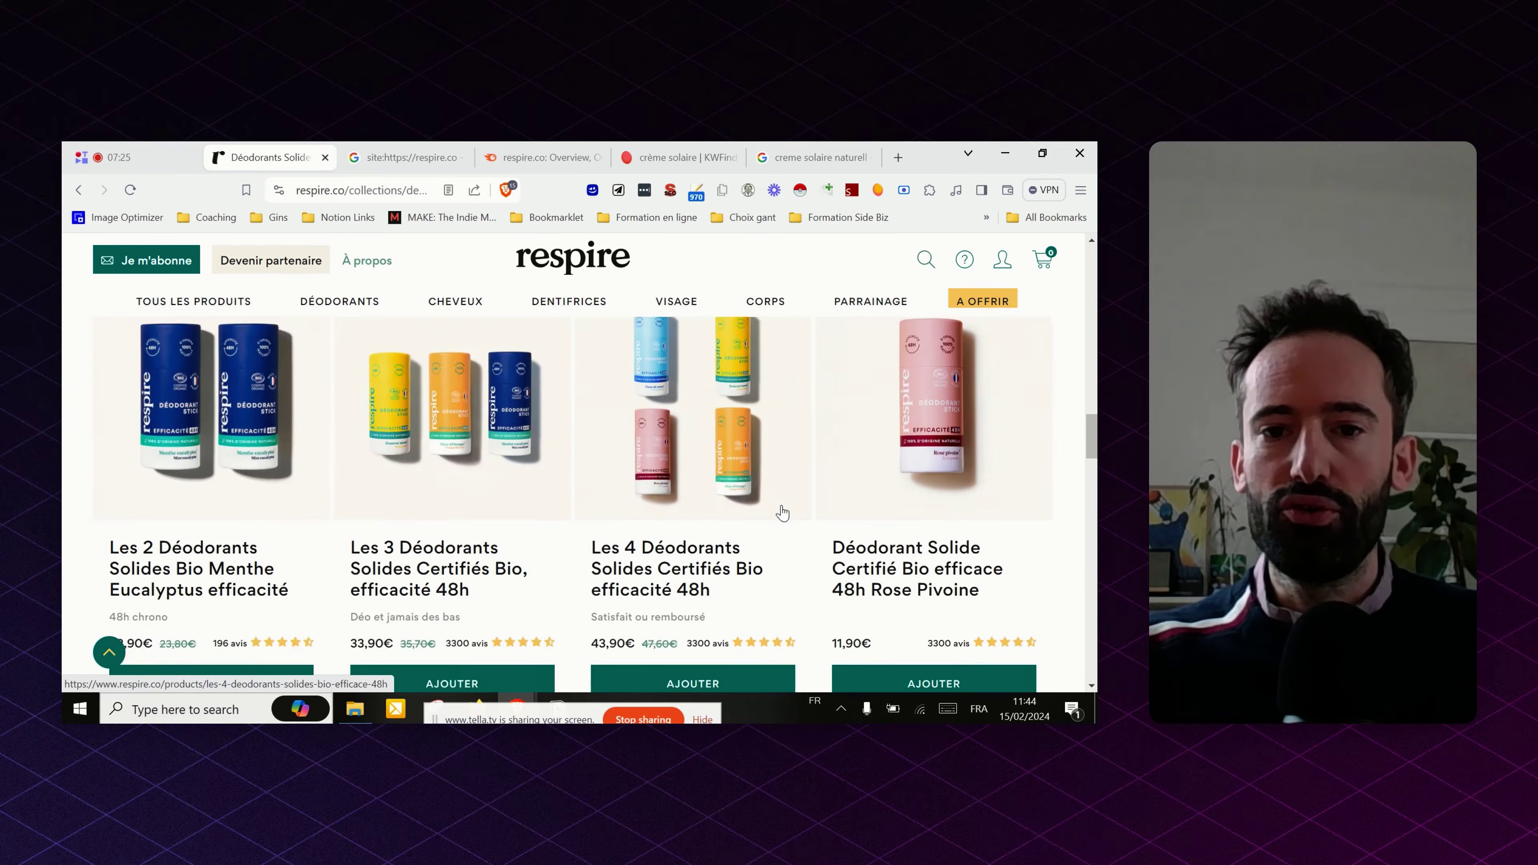
pyautogui.scroll(-8, 724, 560)
pyautogui.scroll(4, 726, 515)
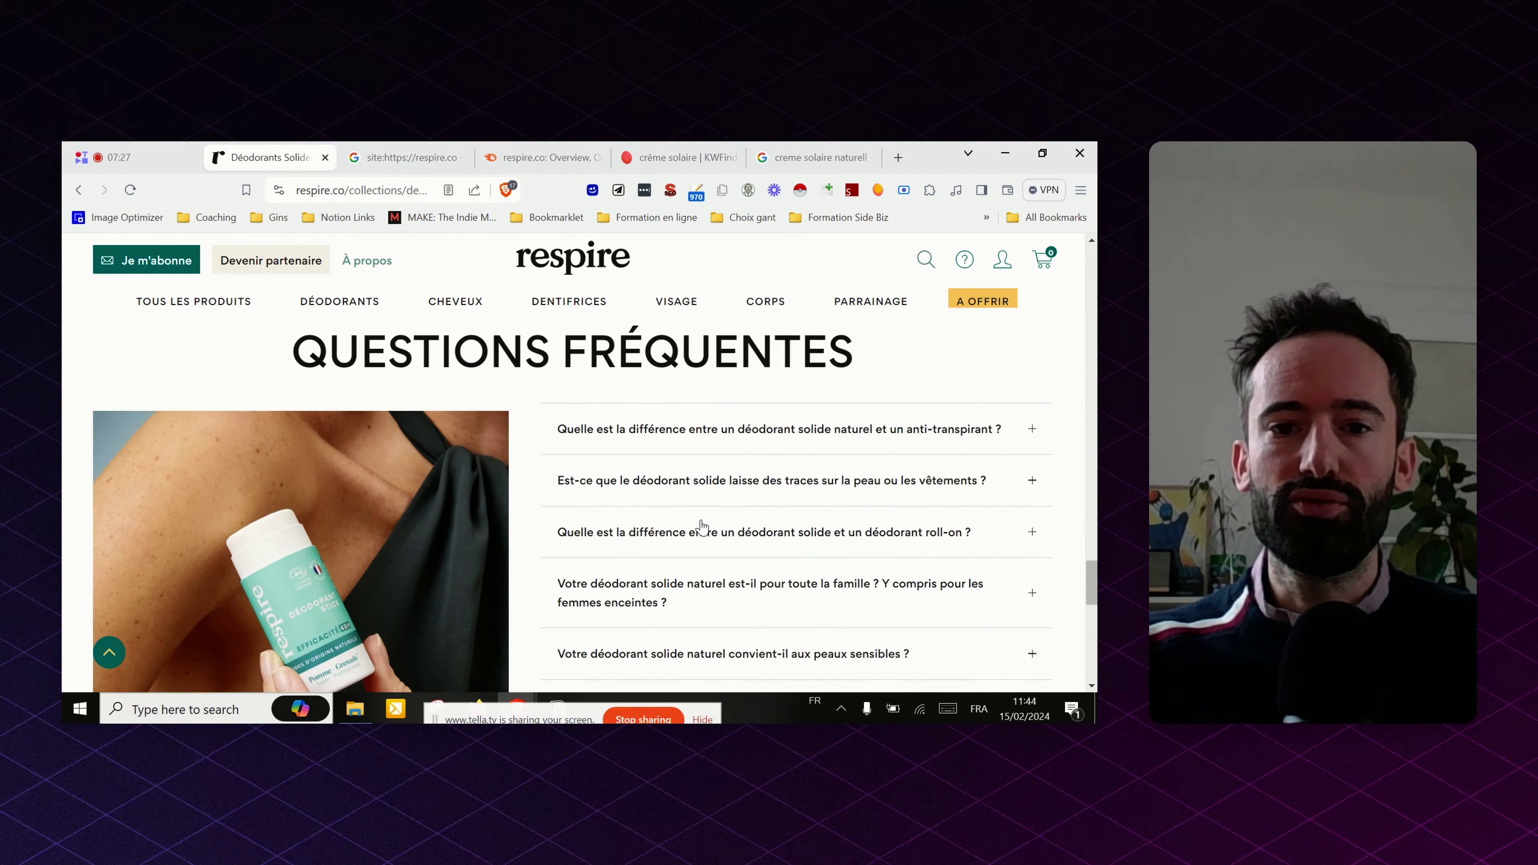
pyautogui.scroll(-2, 728, 465)
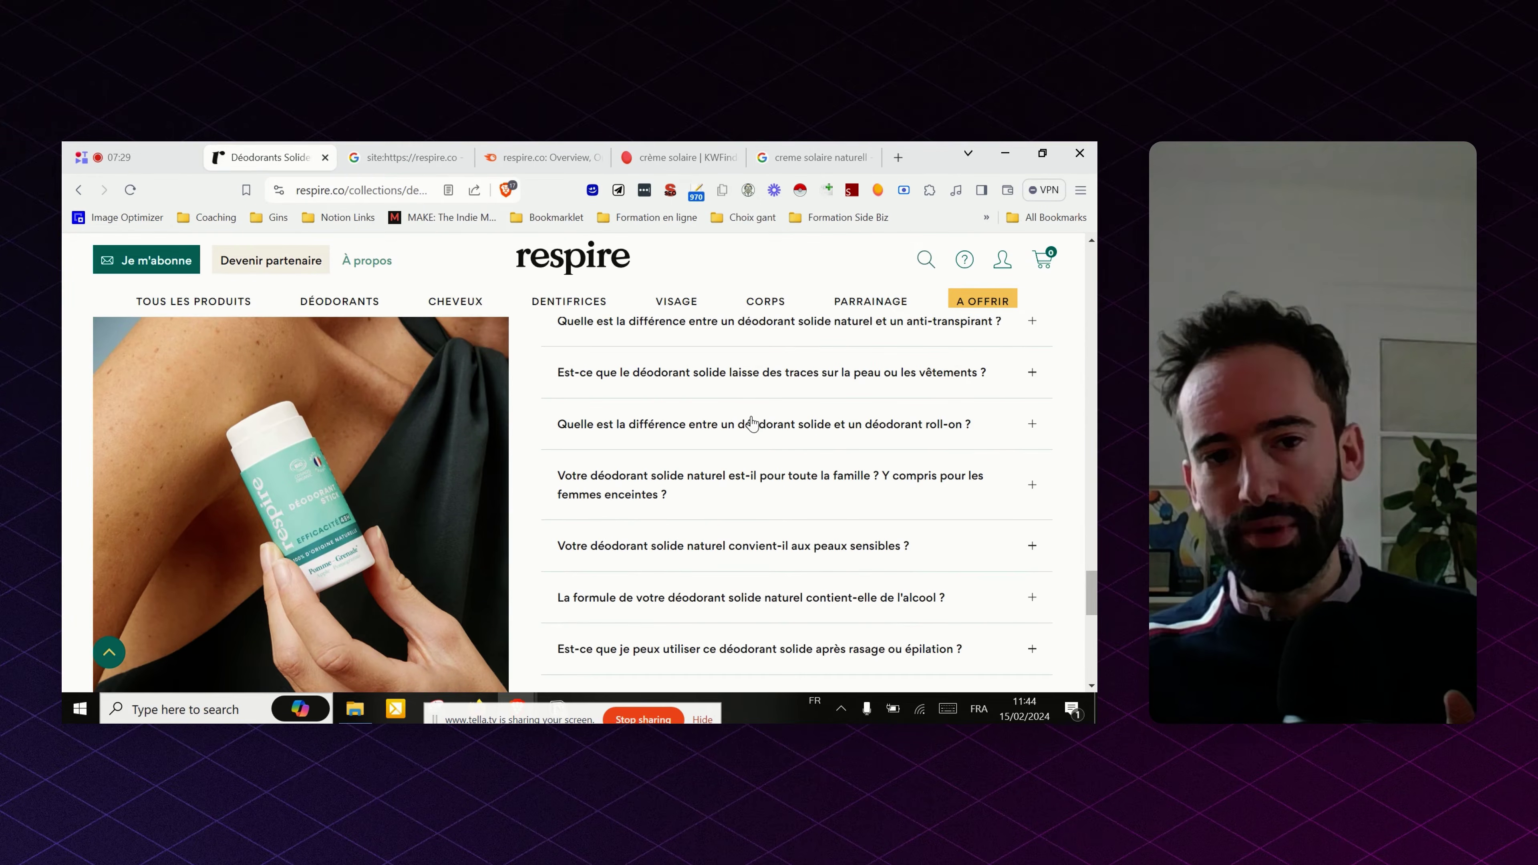
pyautogui.scroll(2, 736, 431)
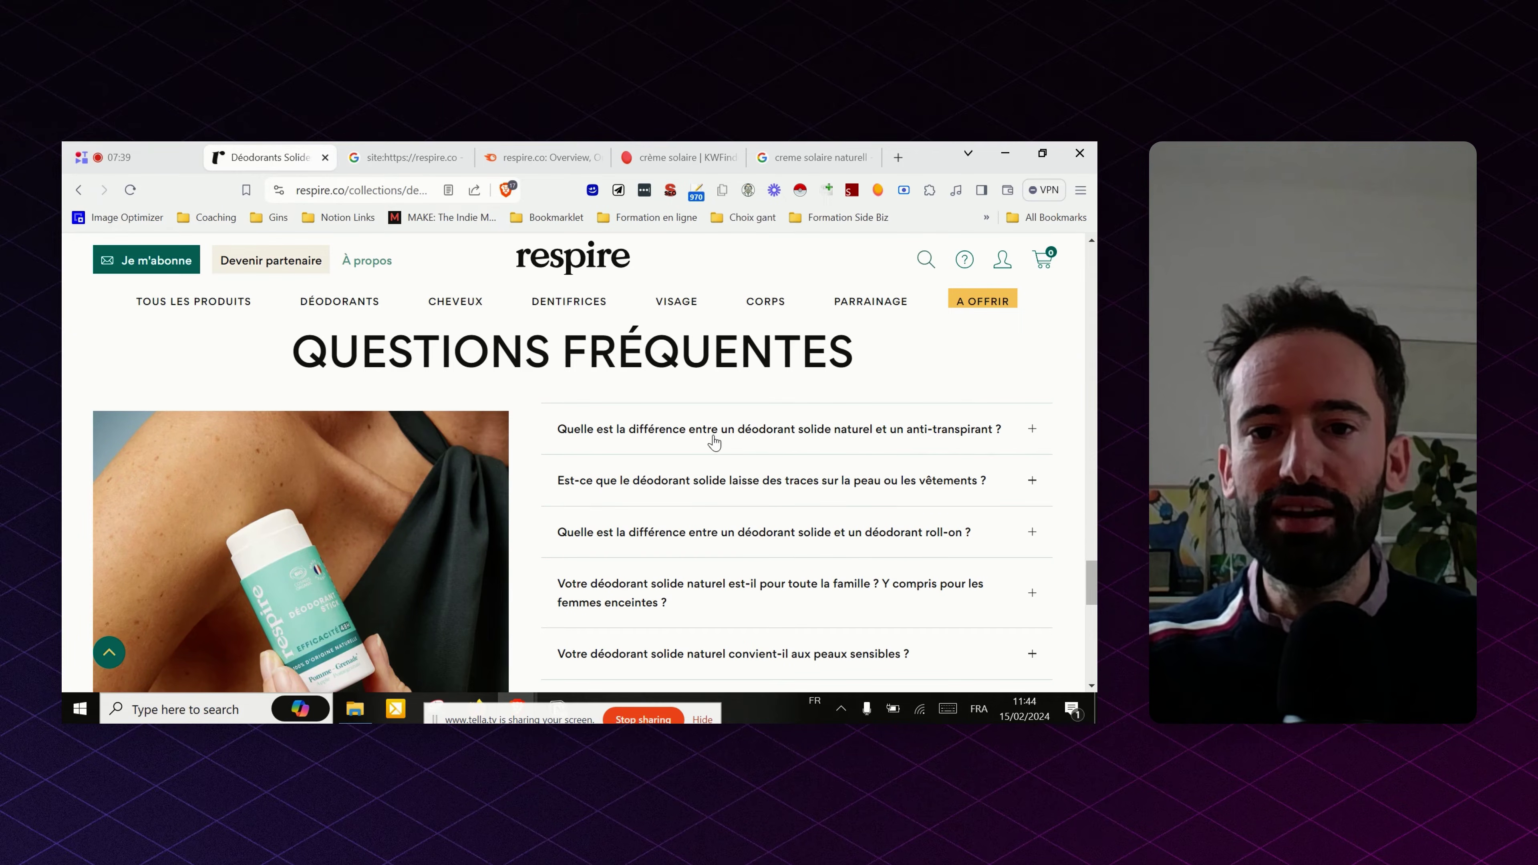
pyautogui.click(878, 426)
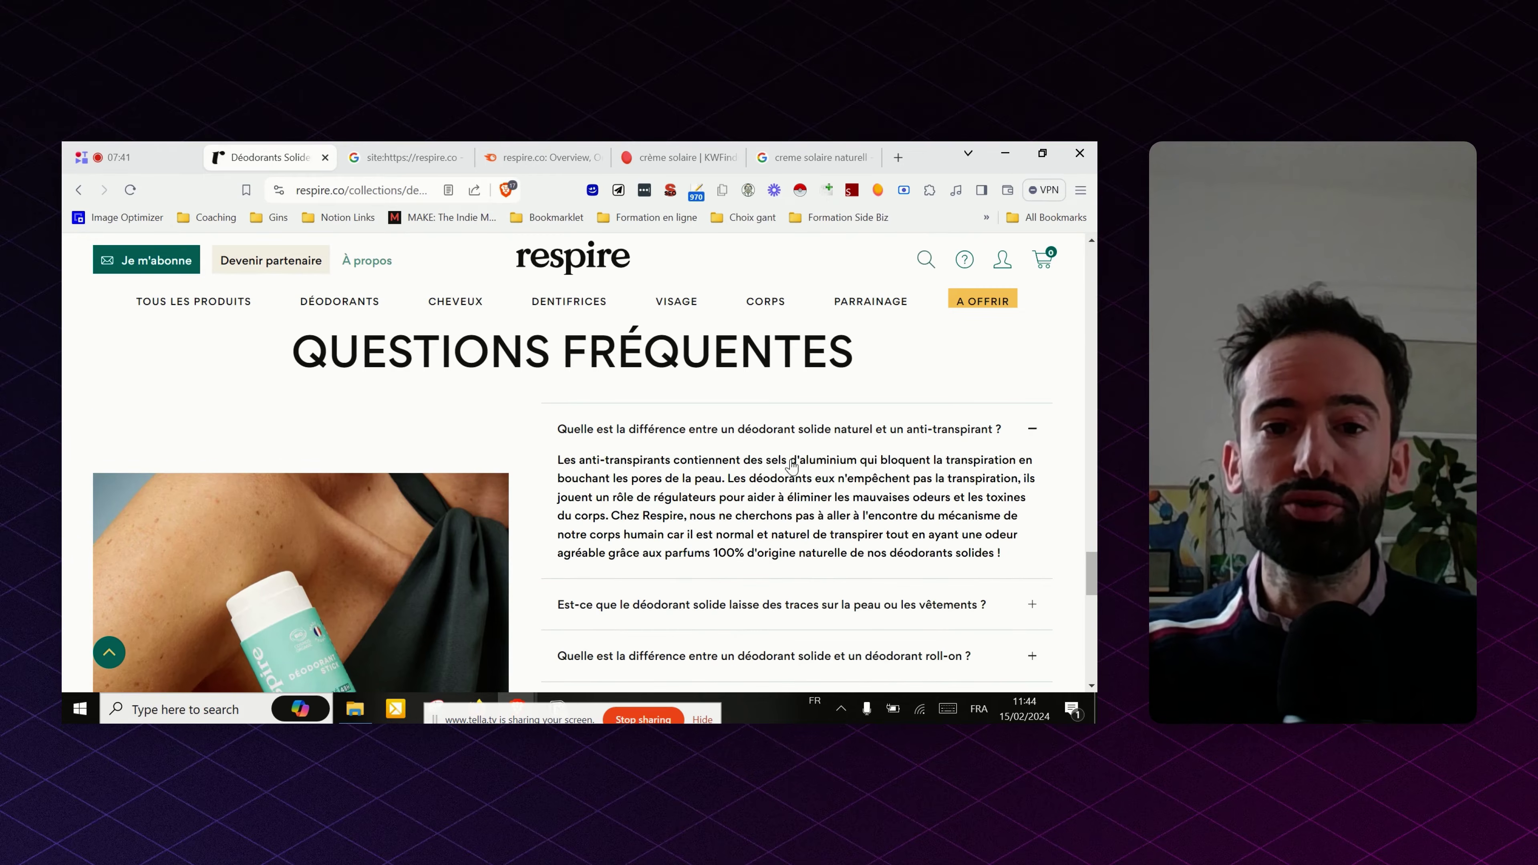
pyautogui.scroll(-2, 799, 490)
pyautogui.scroll(-2, 787, 479)
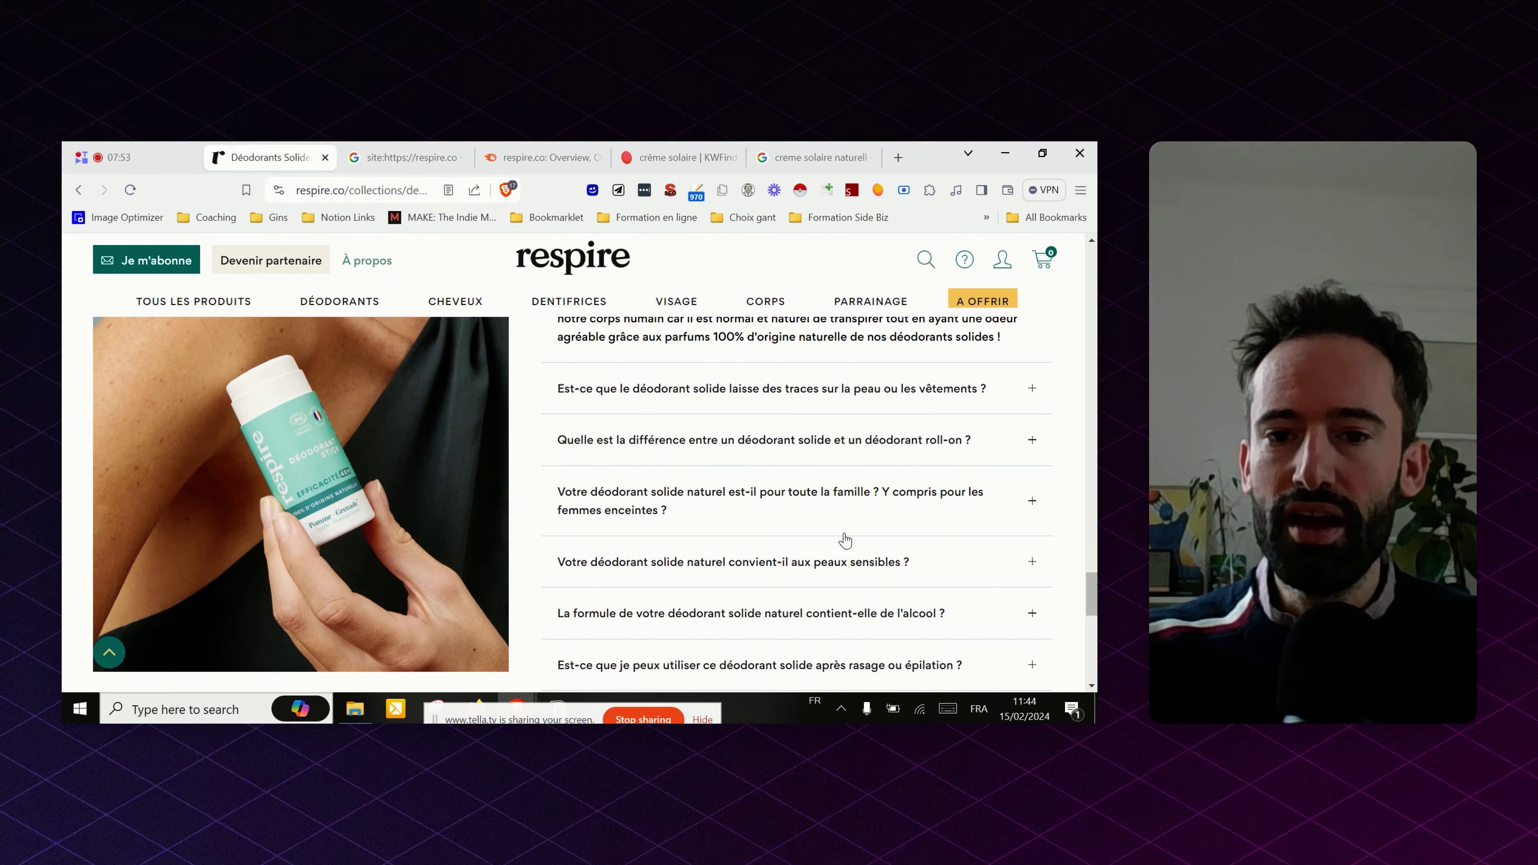
# - Expand the FAQ question about sensitive skin and examine the collection page's remaining content down to the footer links
pyautogui.click(828, 563)
pyautogui.scroll(-2, 802, 477)
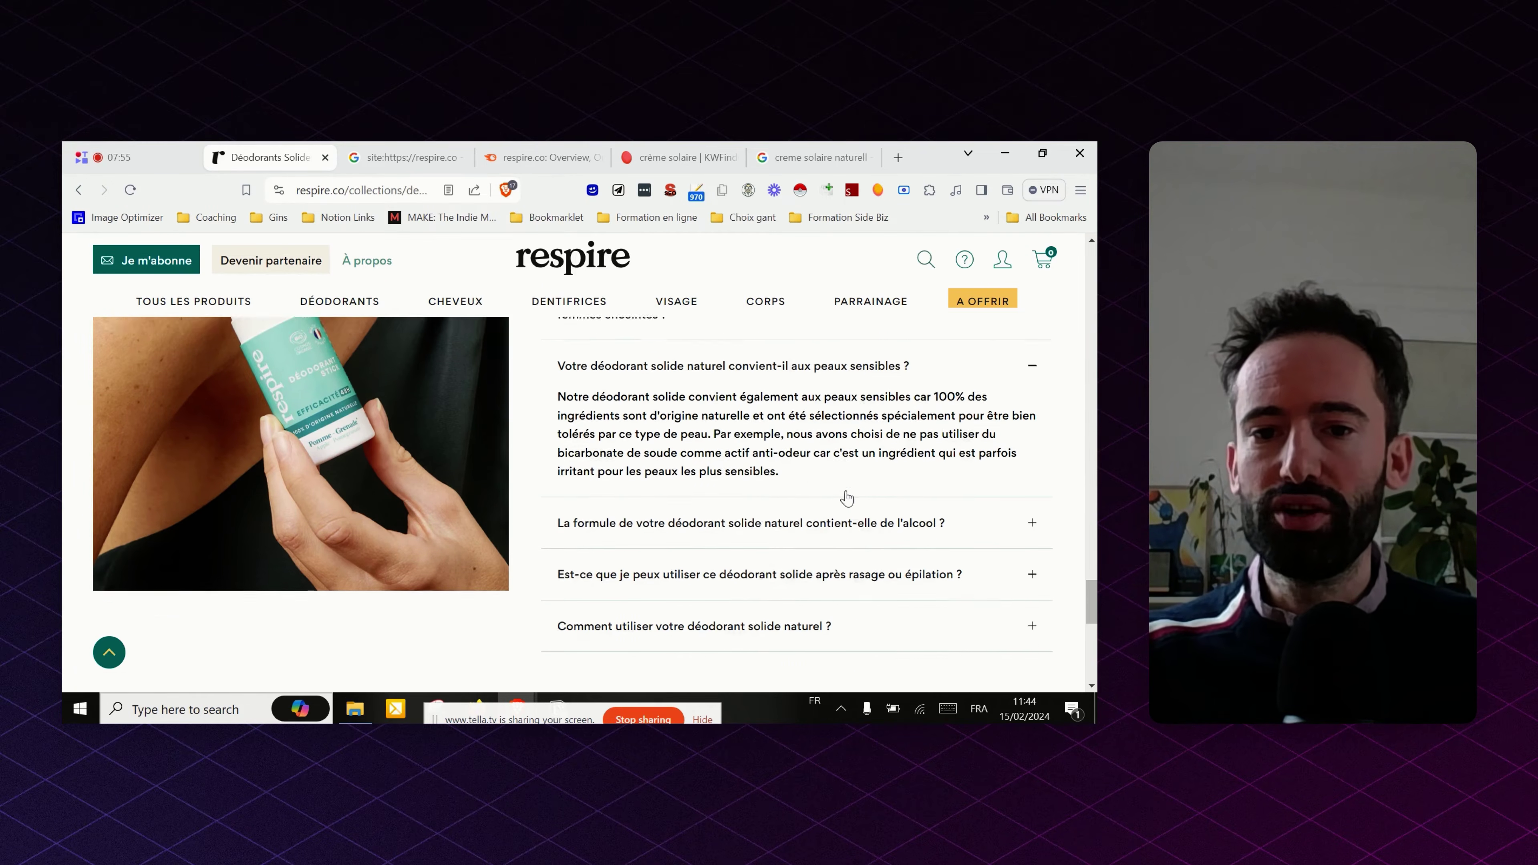
pyautogui.scroll(-2, 797, 500)
pyautogui.scroll(-5, 797, 500)
pyautogui.scroll(15, 787, 515)
pyautogui.scroll(2, 726, 532)
pyautogui.scroll(-2, 666, 538)
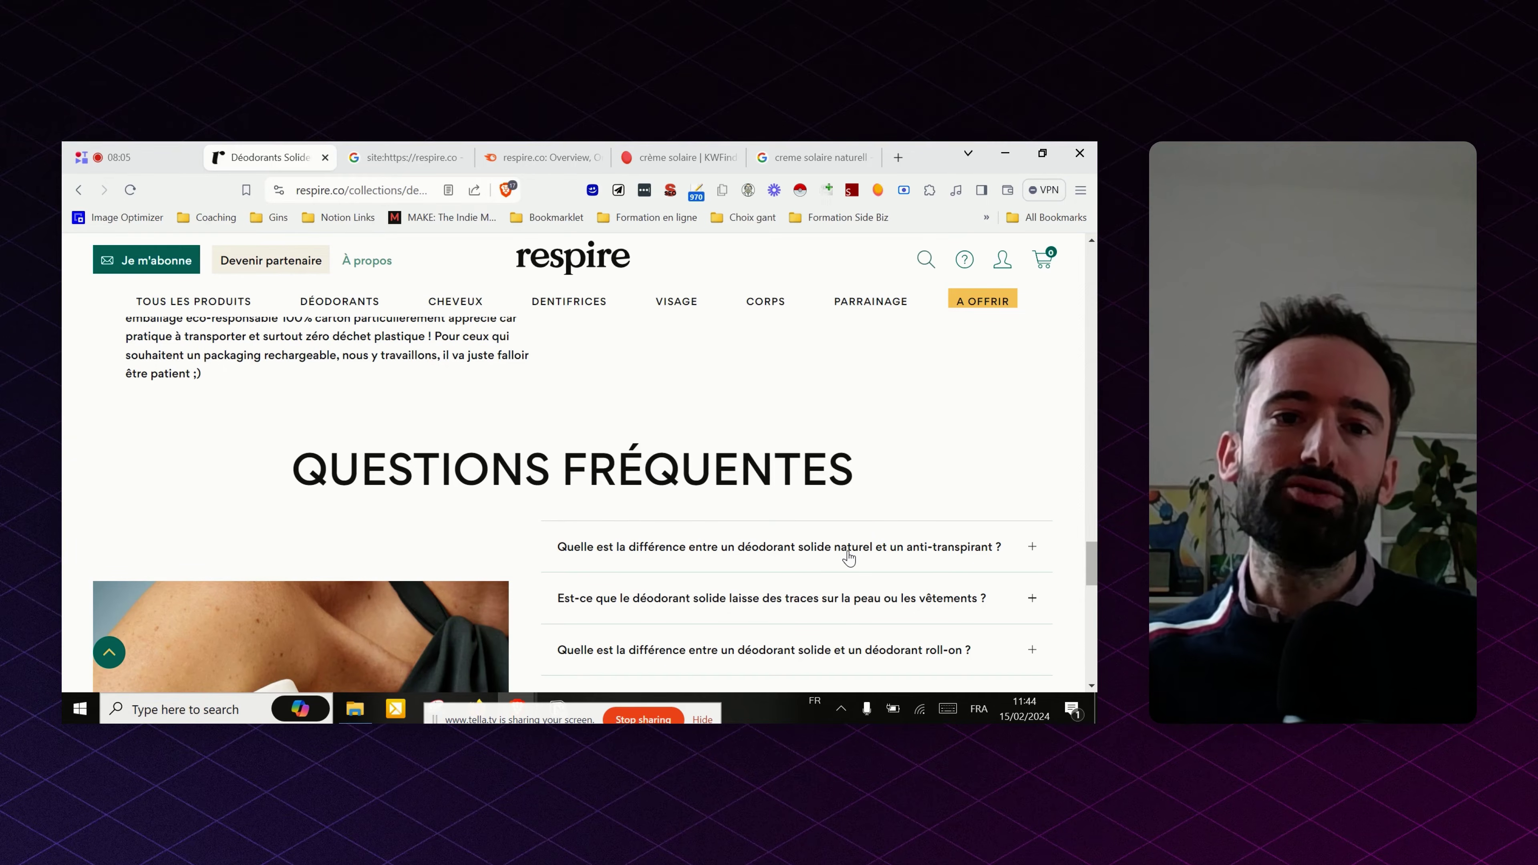
pyautogui.scroll(4, 840, 552)
pyautogui.scroll(-12, 788, 534)
pyautogui.scroll(-3, 681, 506)
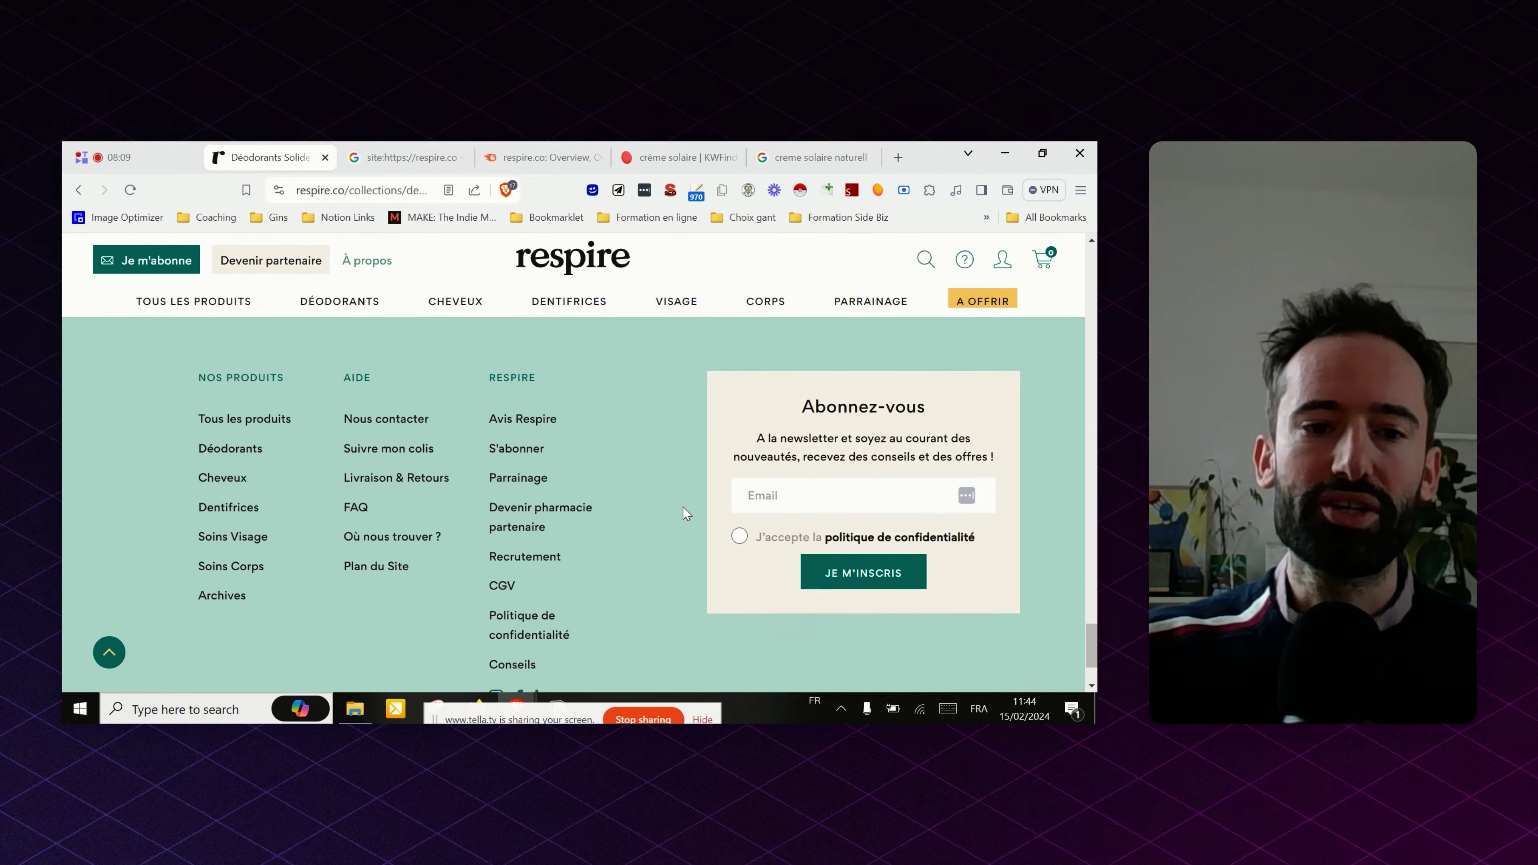
# - Open the first product in the solid deodorant collection, the two-deodorant kit, and look through its description and customer reviews
pyautogui.scroll(15, 681, 506)
pyautogui.scroll(10, 567, 539)
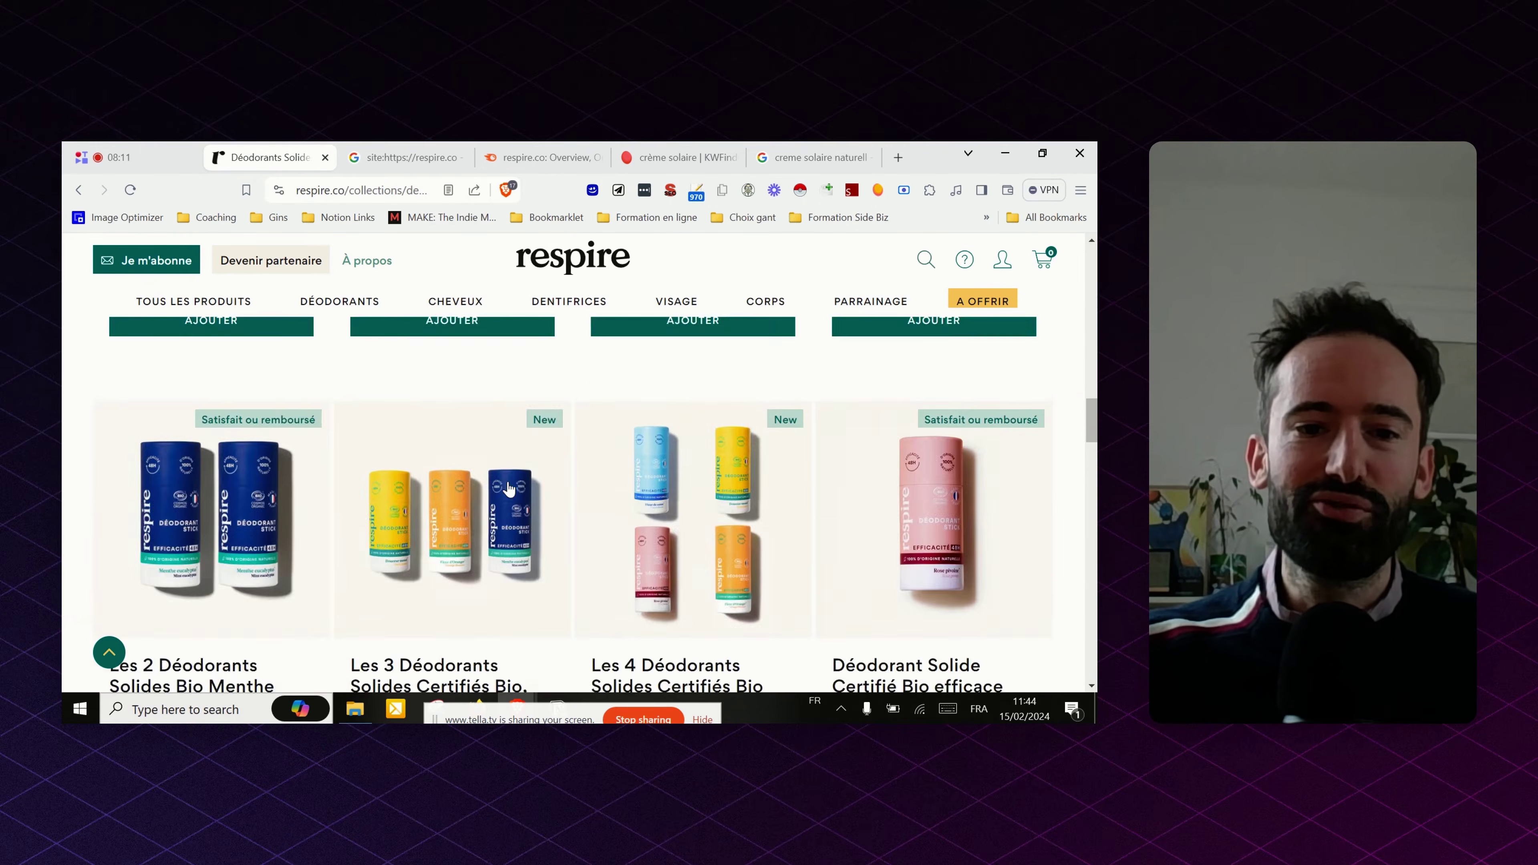
pyautogui.scroll(8, 283, 436)
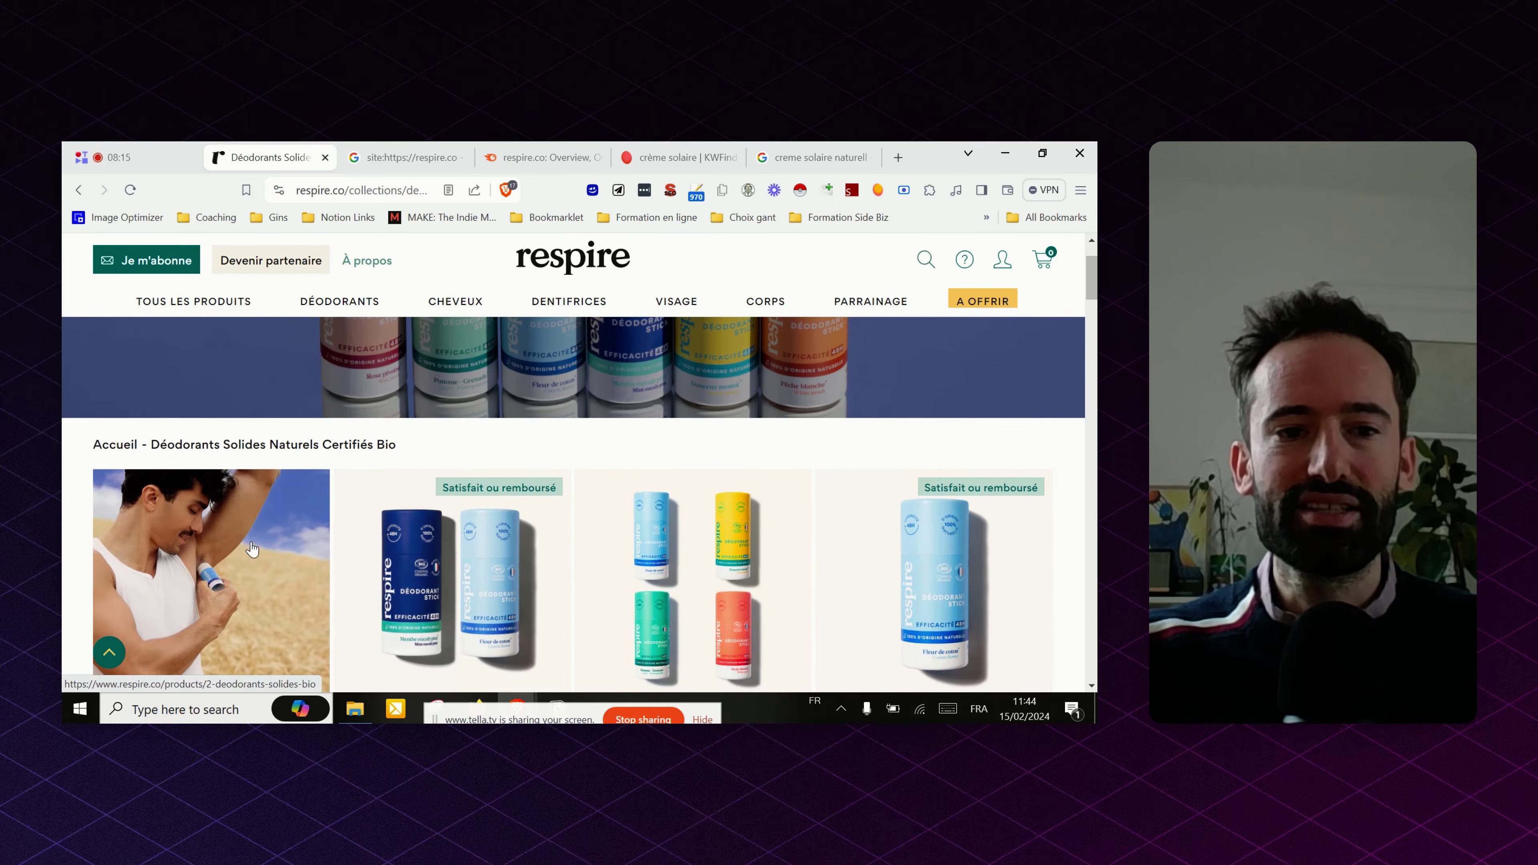
pyautogui.click(251, 545)
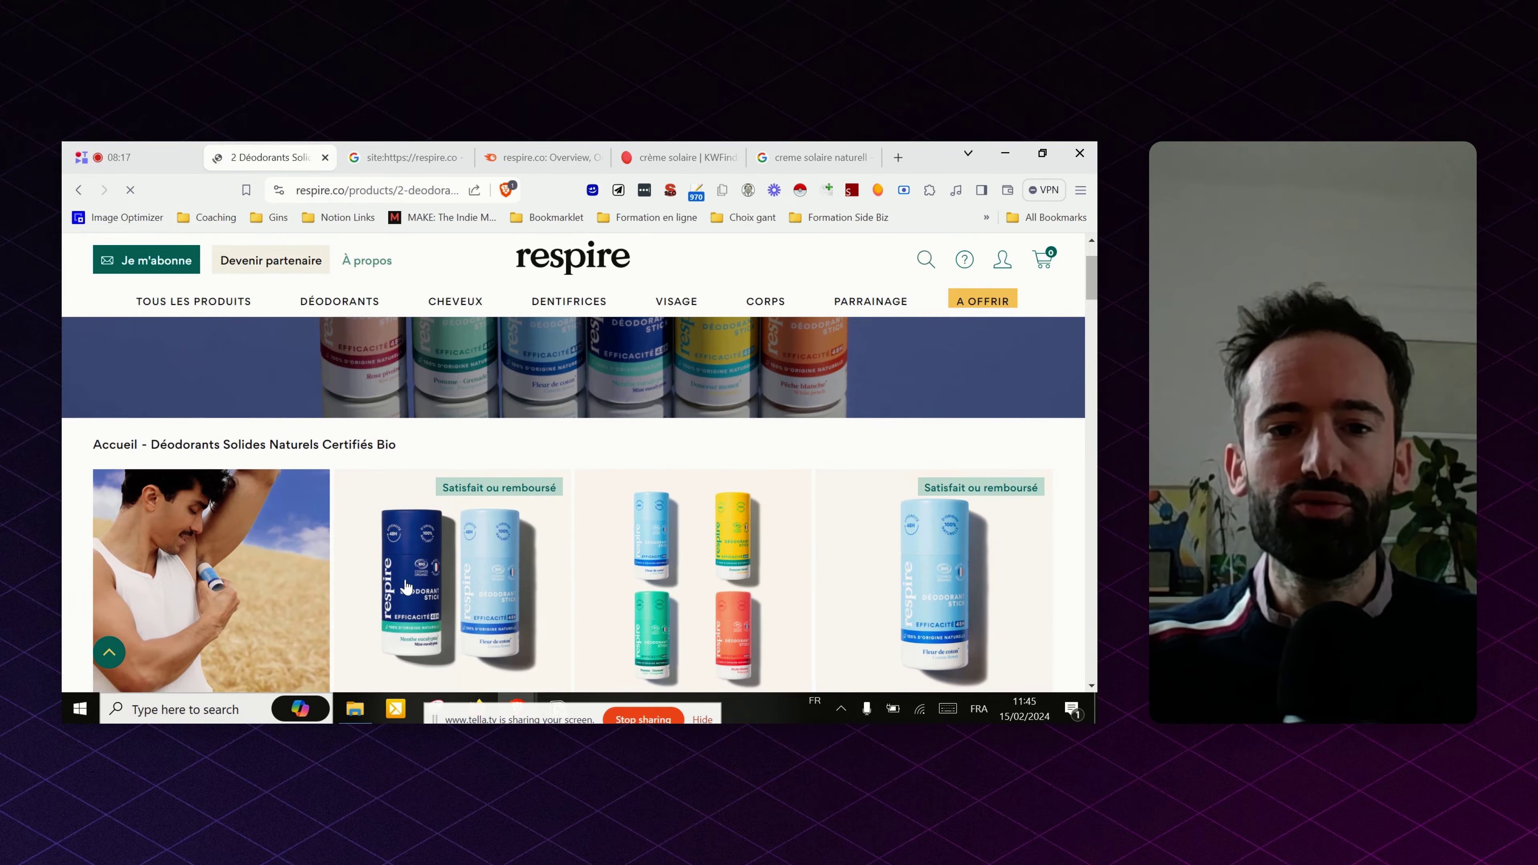
pyautogui.scroll(-8, 832, 454)
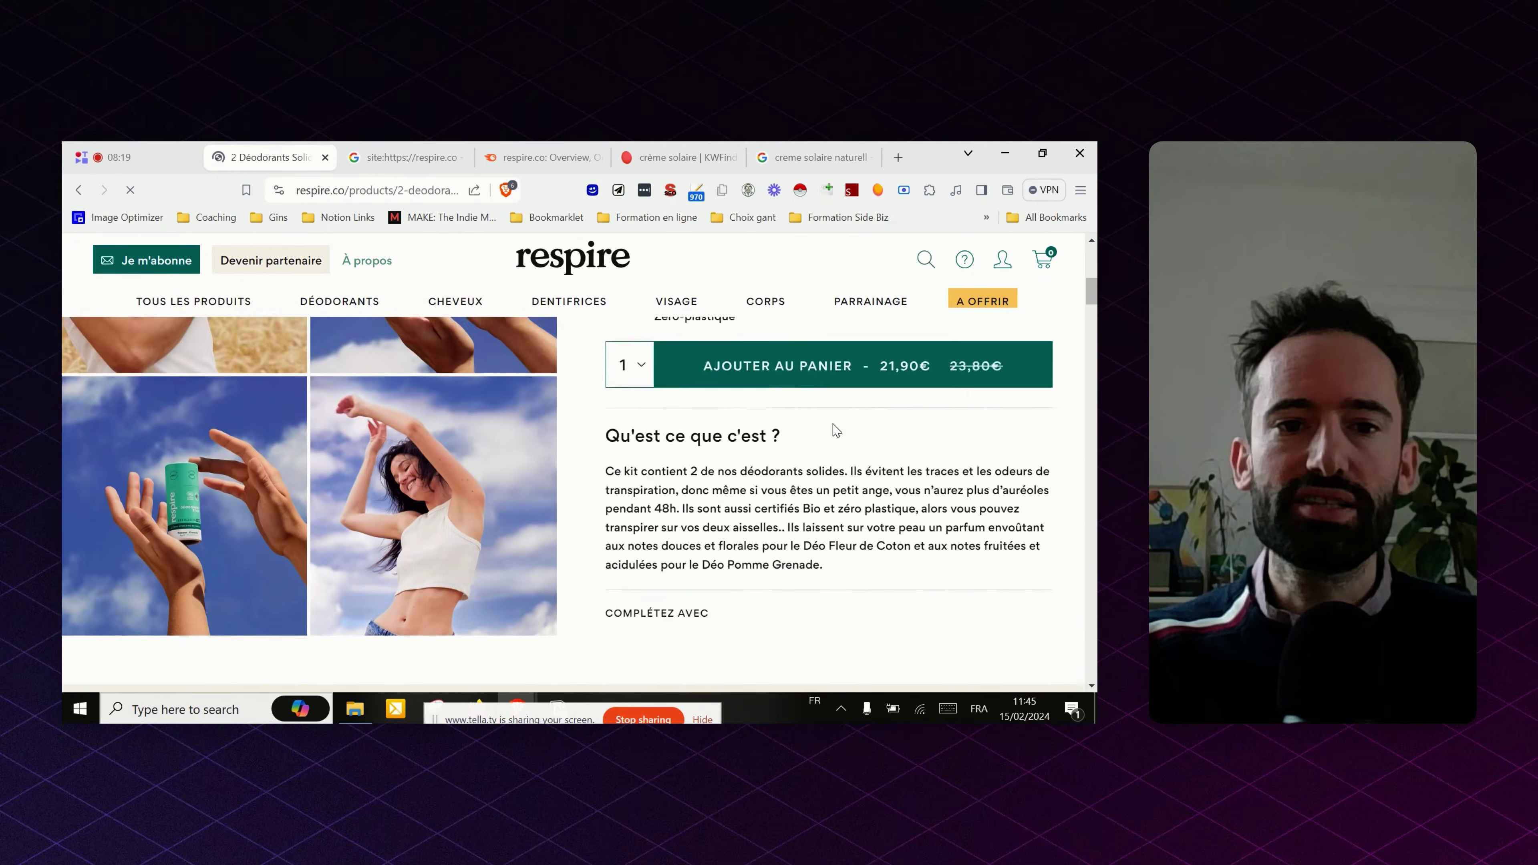
pyautogui.scroll(-10, 831, 454)
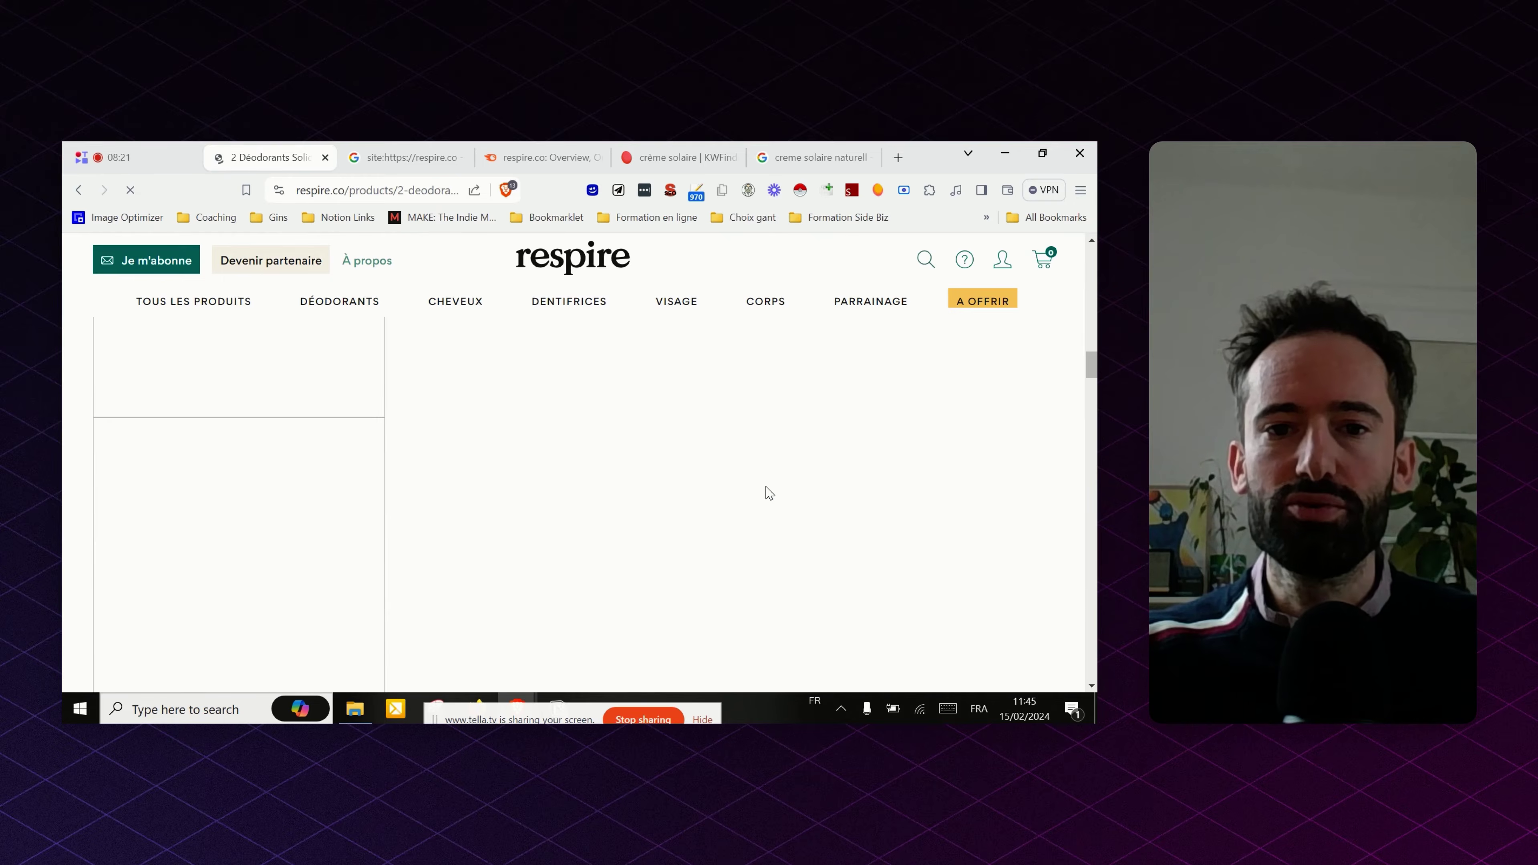
pyautogui.scroll(-10, 769, 493)
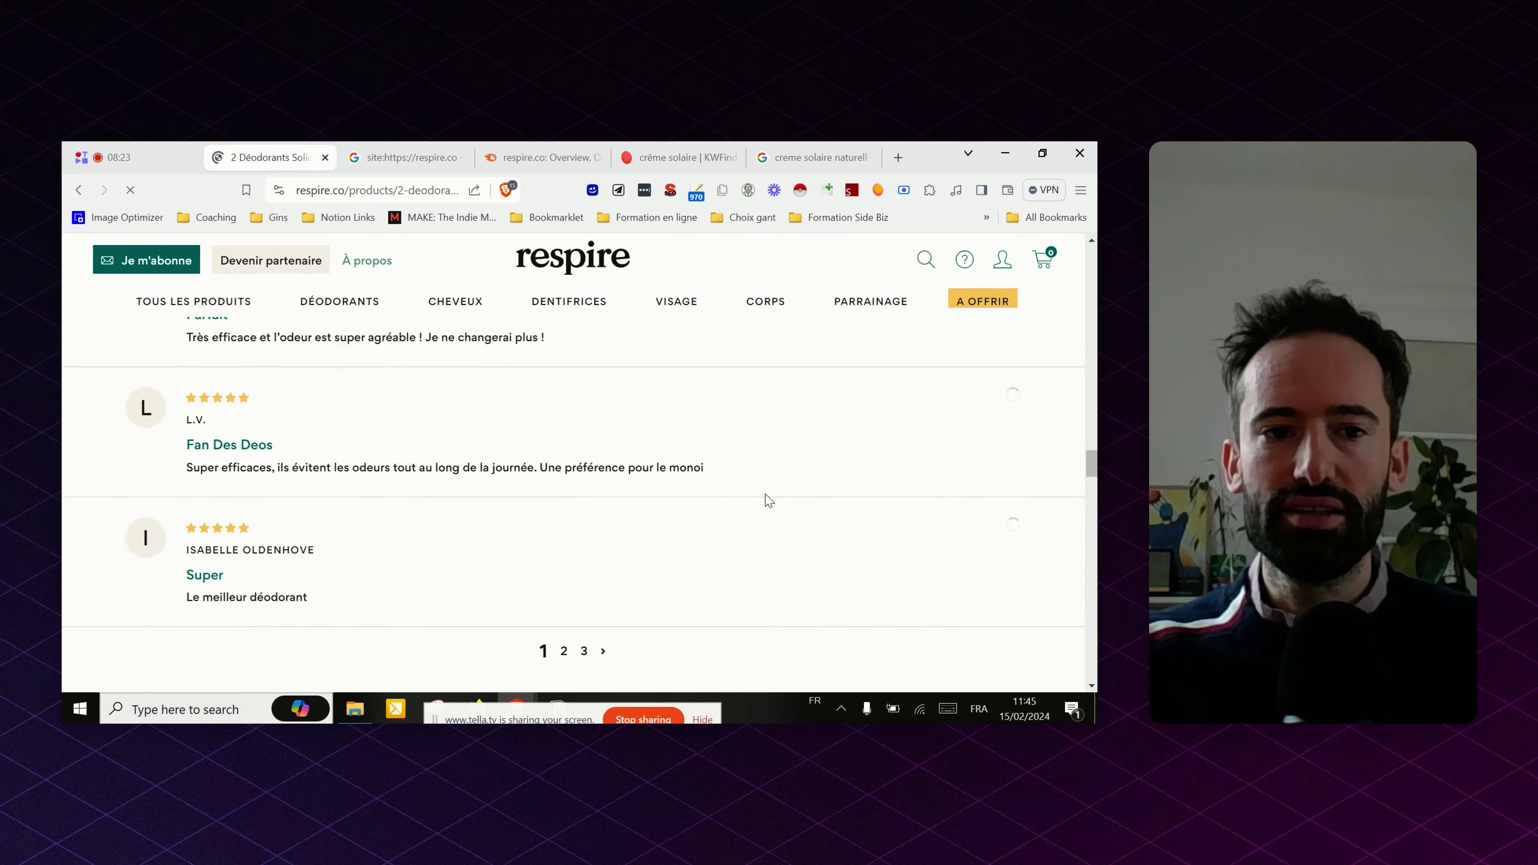
# - Read the product page's FAQ answer on whether the stick deodorant formulas contain alcohol, then collapse it
pyautogui.scroll(-5, 769, 500)
pyautogui.scroll(5, 710, 402)
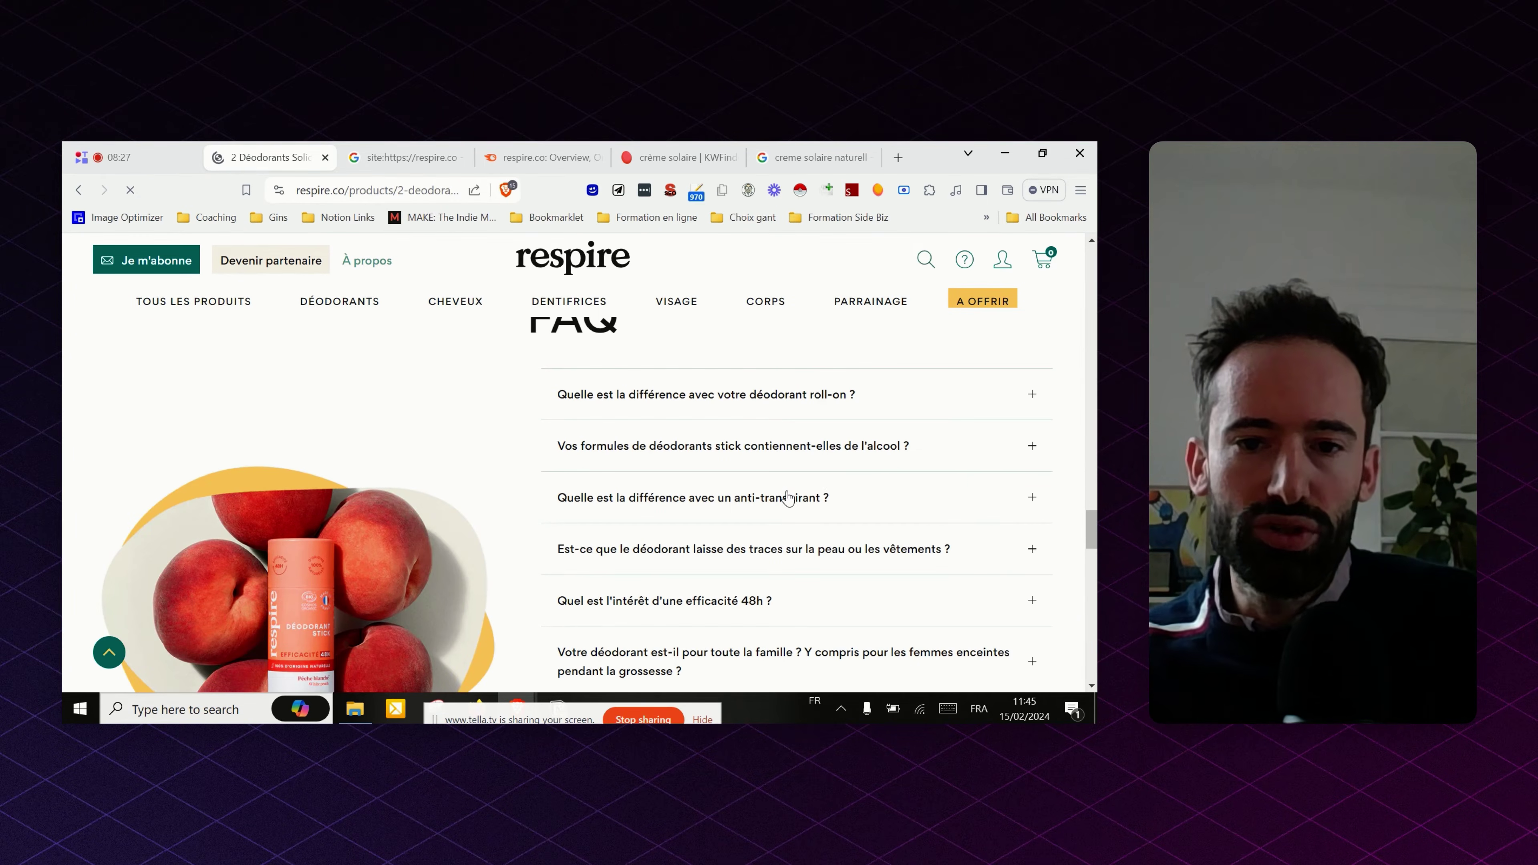
pyautogui.click(815, 446)
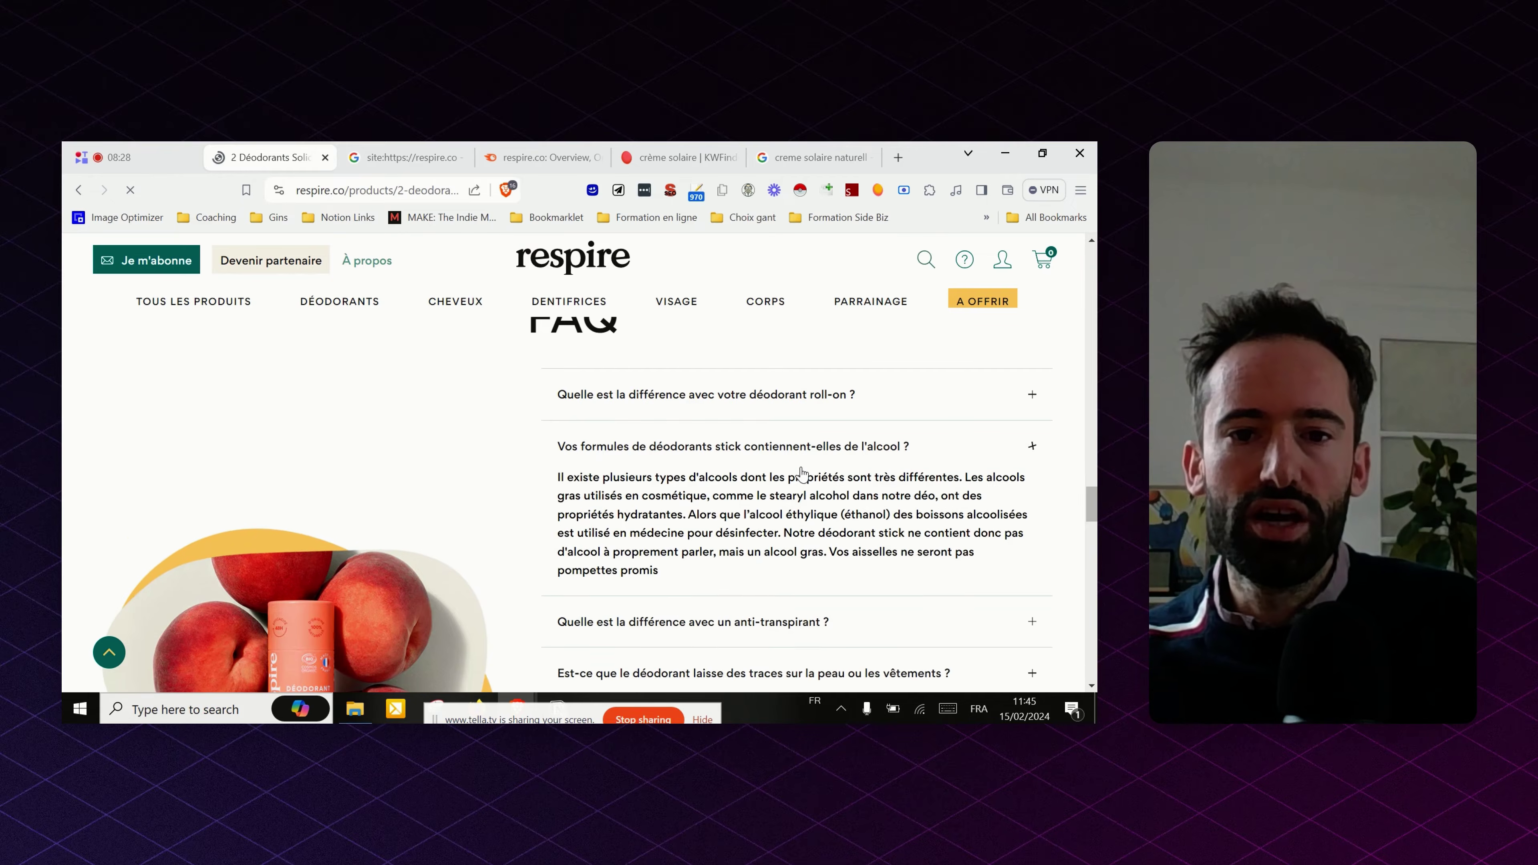
pyautogui.click(777, 454)
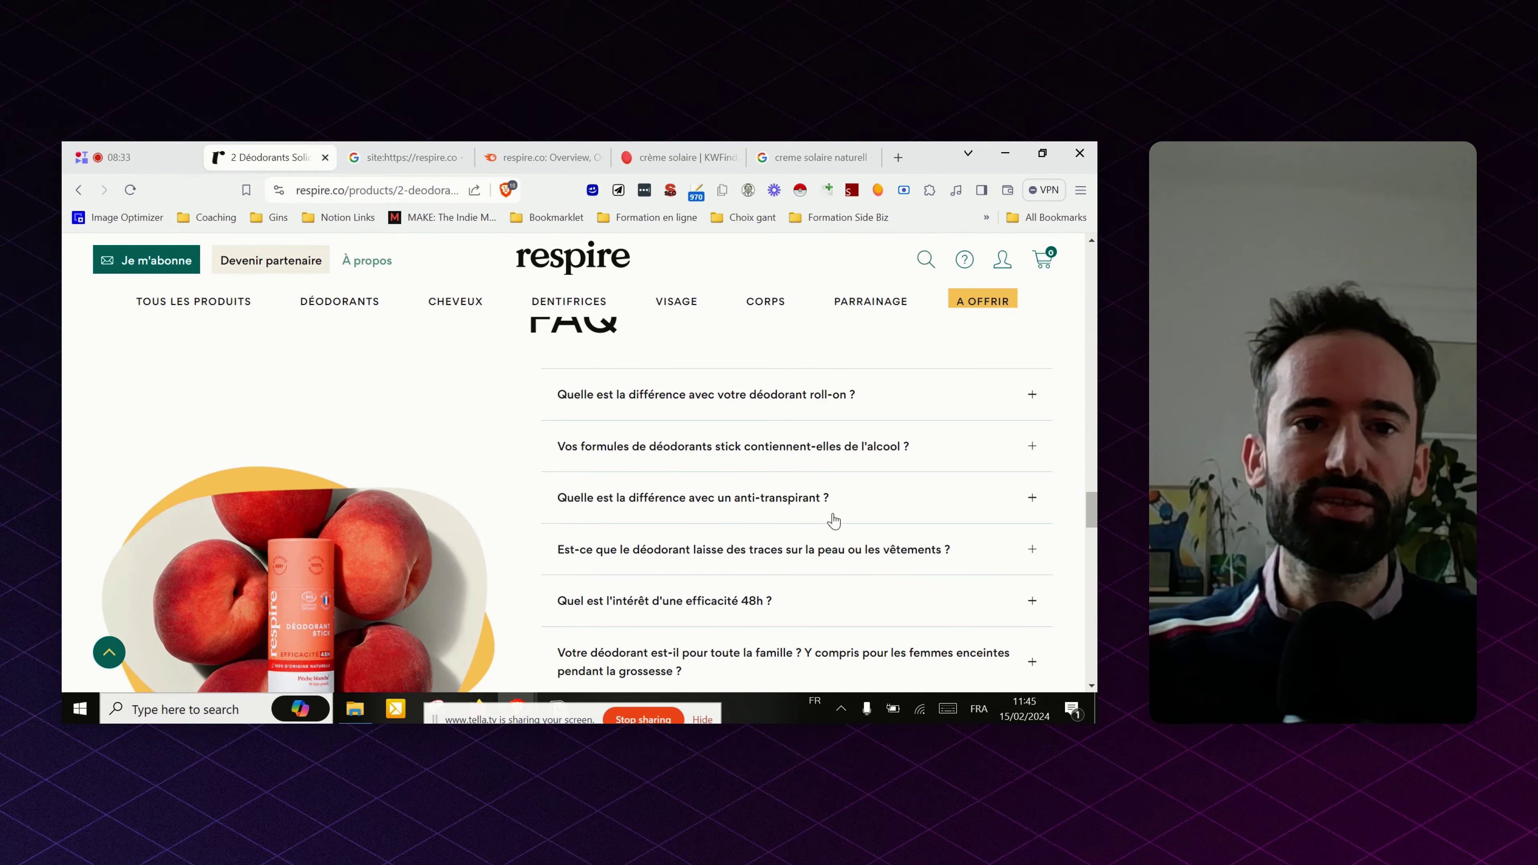
# - Review the two-deodorant kit's title, product claims and "Qu'est ce que c'est ?" description
pyautogui.scroll(10, 751, 581)
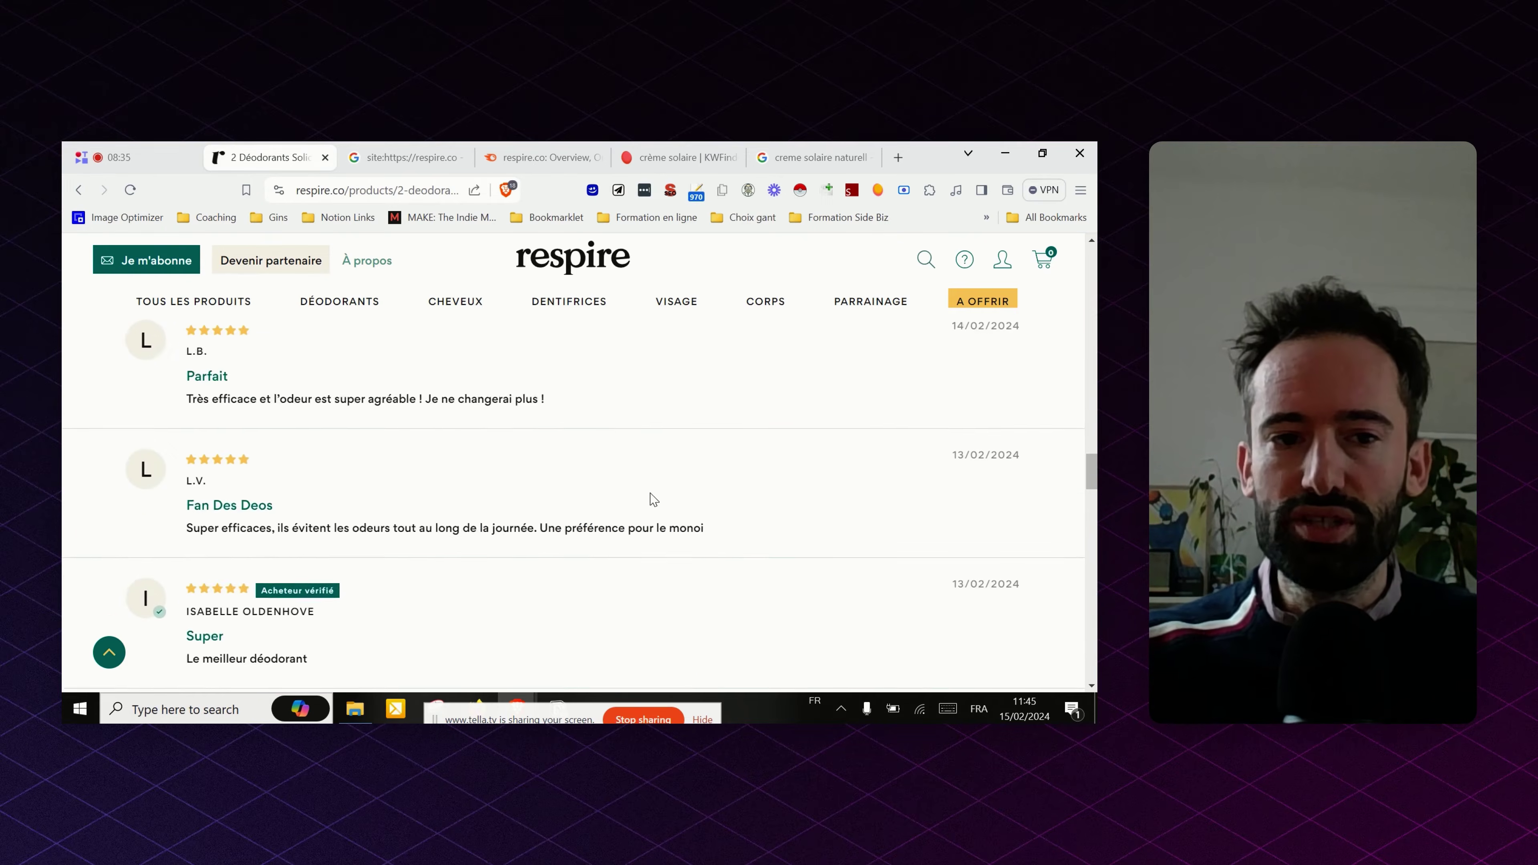
pyautogui.scroll(15, 613, 453)
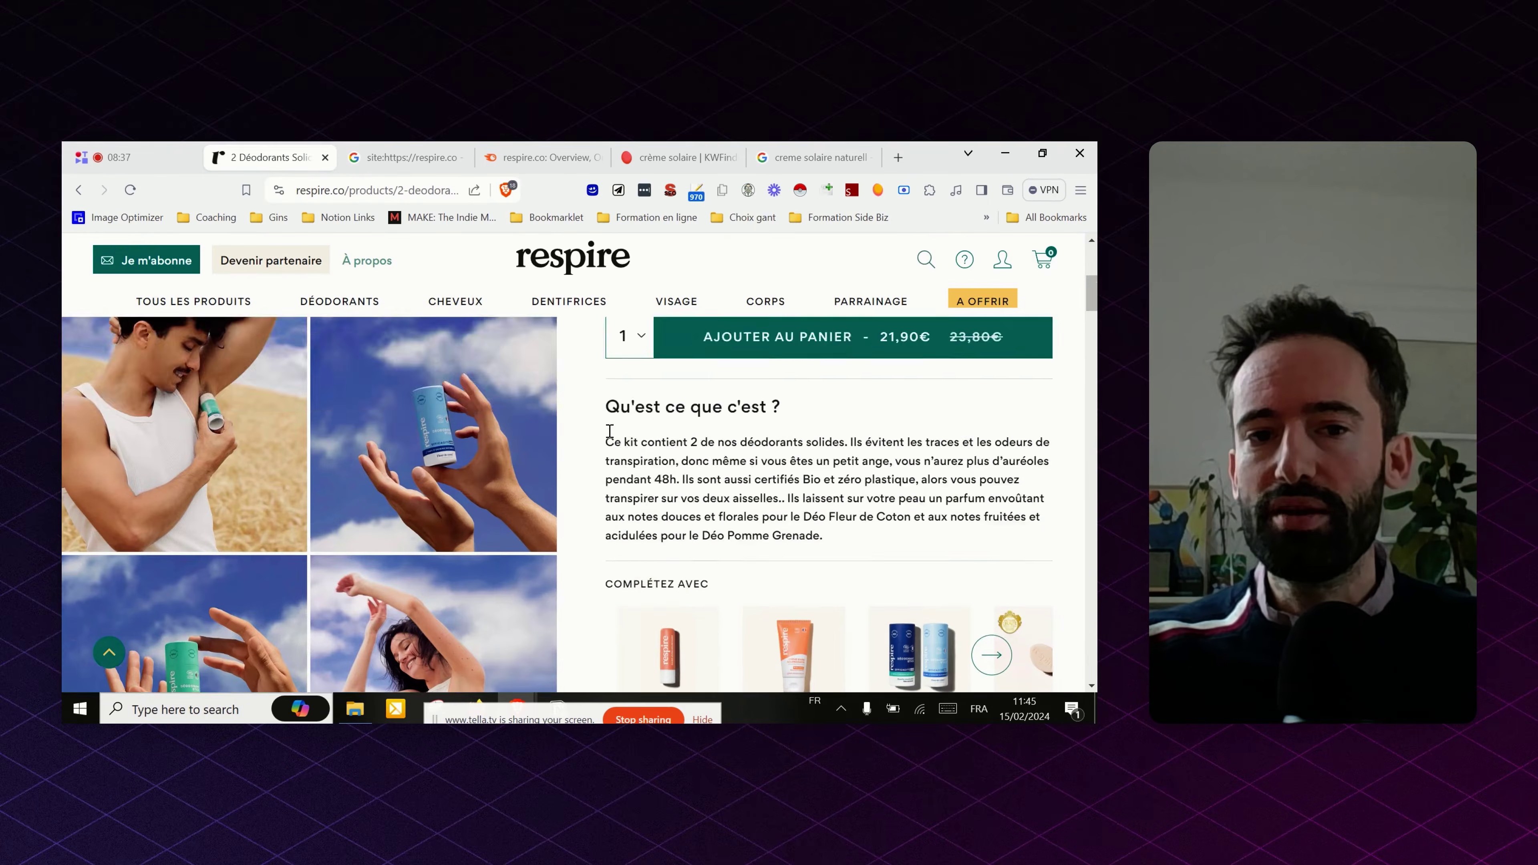
pyautogui.scroll(-1, 666, 412)
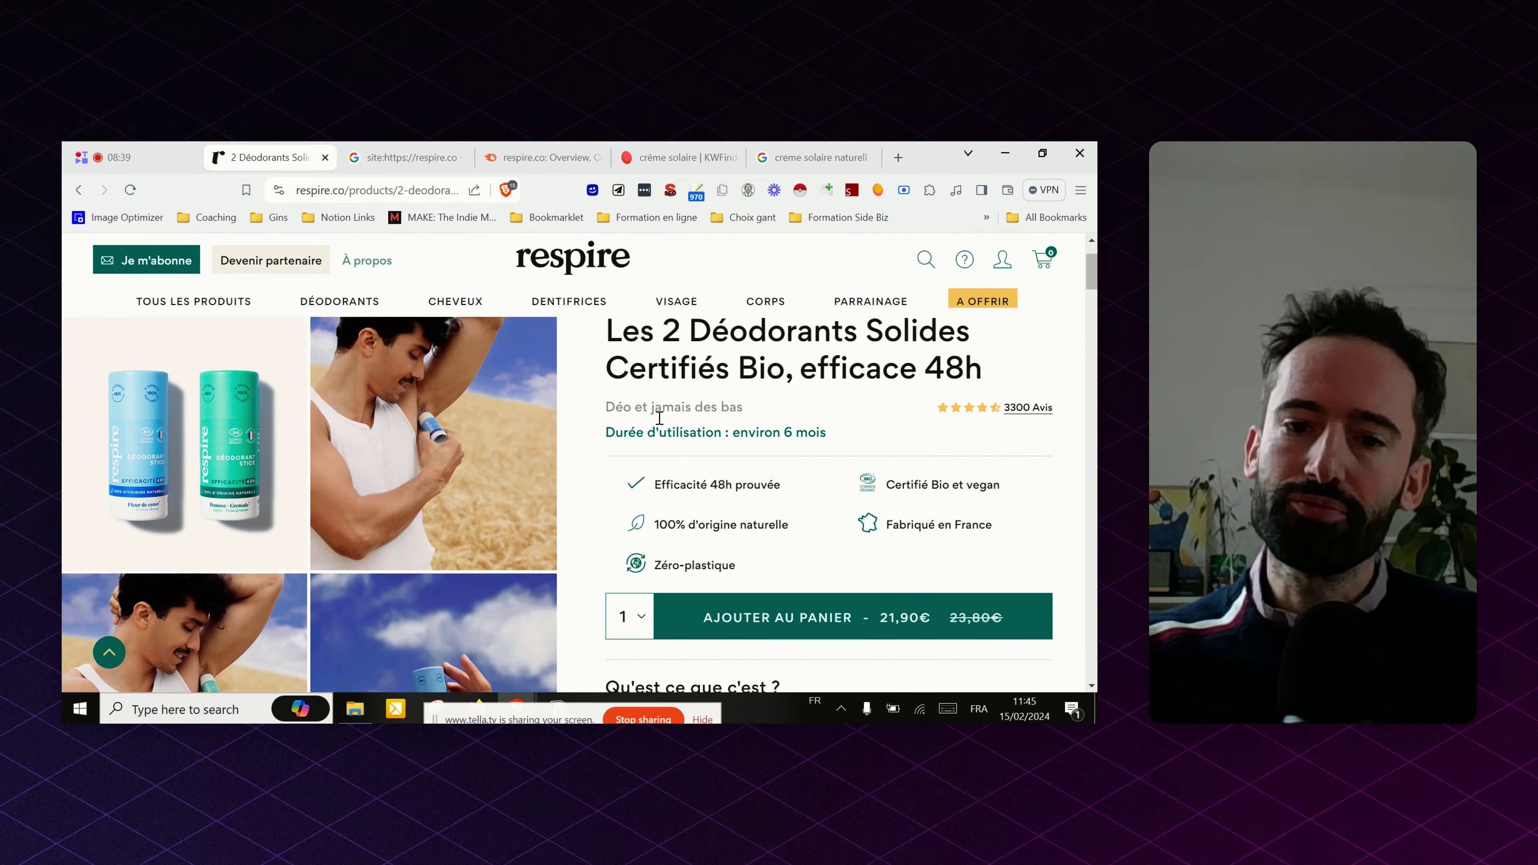
pyautogui.scroll(-4, 696, 430)
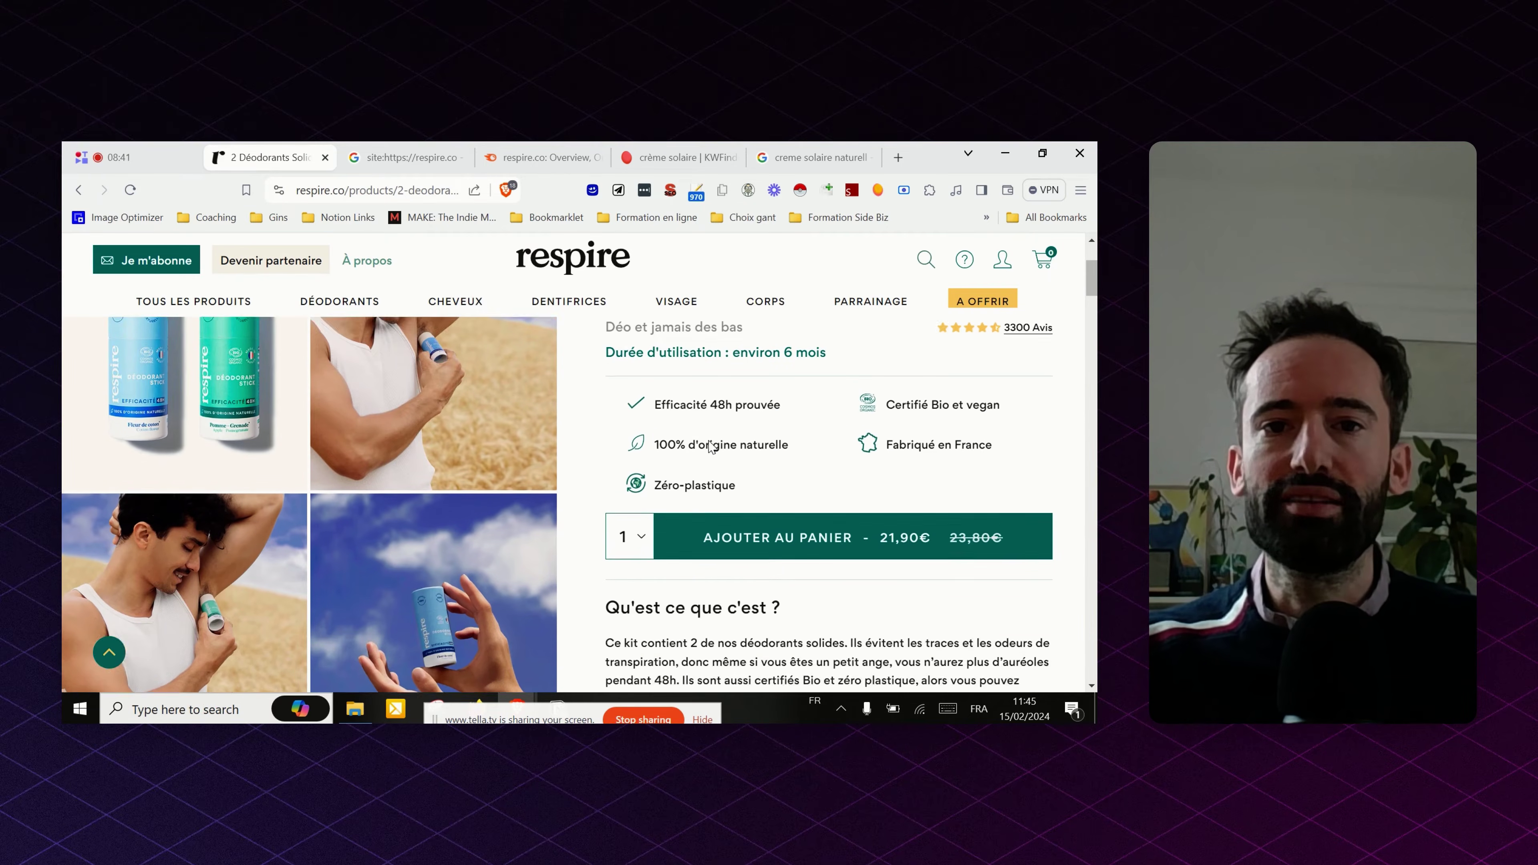
# - Search Google for "déodorant naturel" and run the ThotforGood extension to extract the important keywords from the results
pyautogui.click(806, 152)
pyautogui.tripleClick(360, 274)
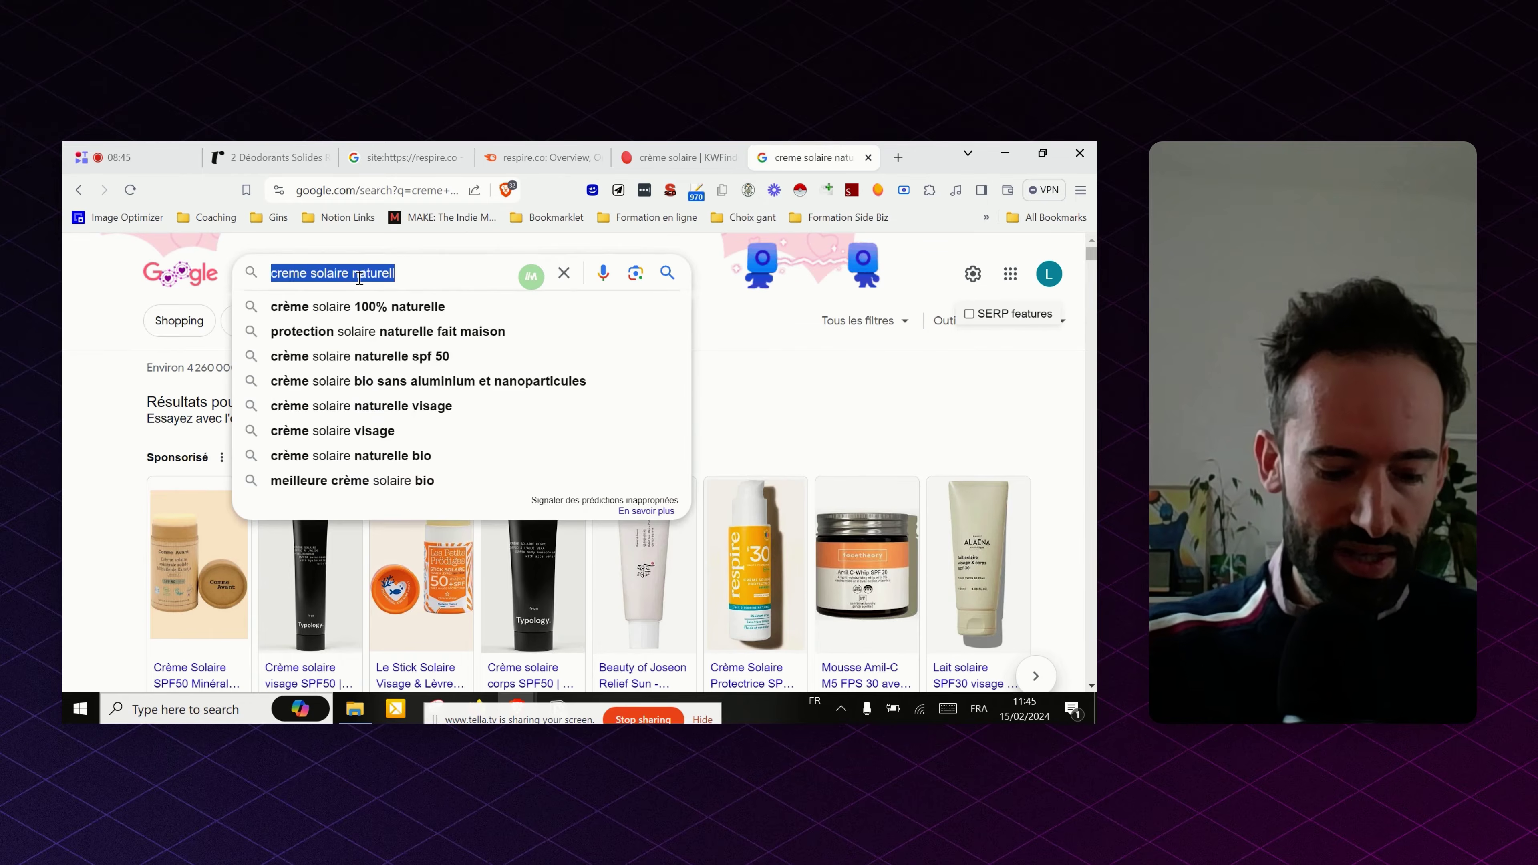
pyautogui.write('déodorant naturel')
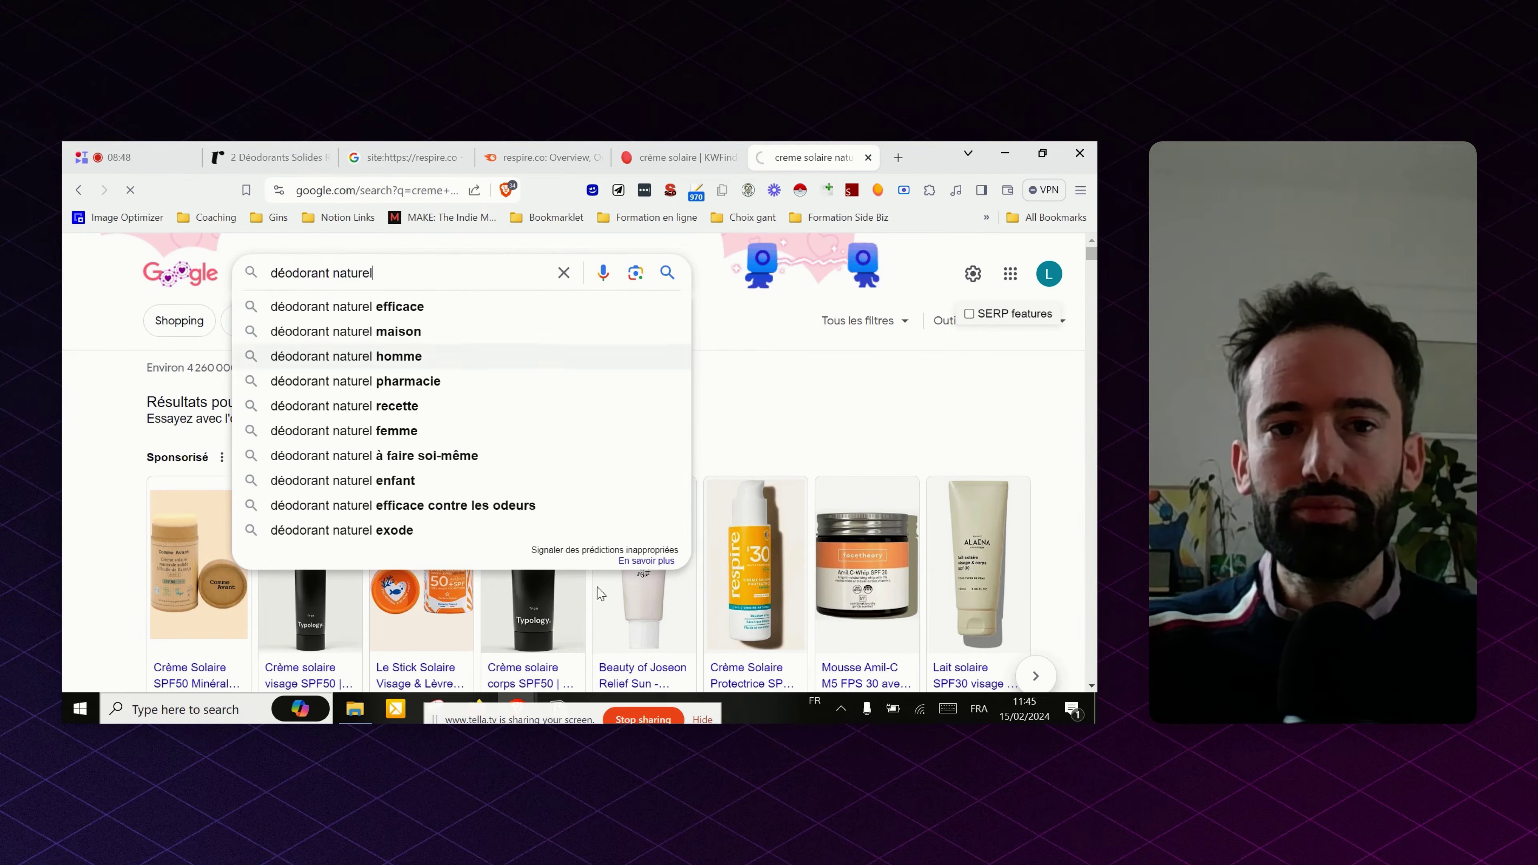
pyautogui.press('Return')
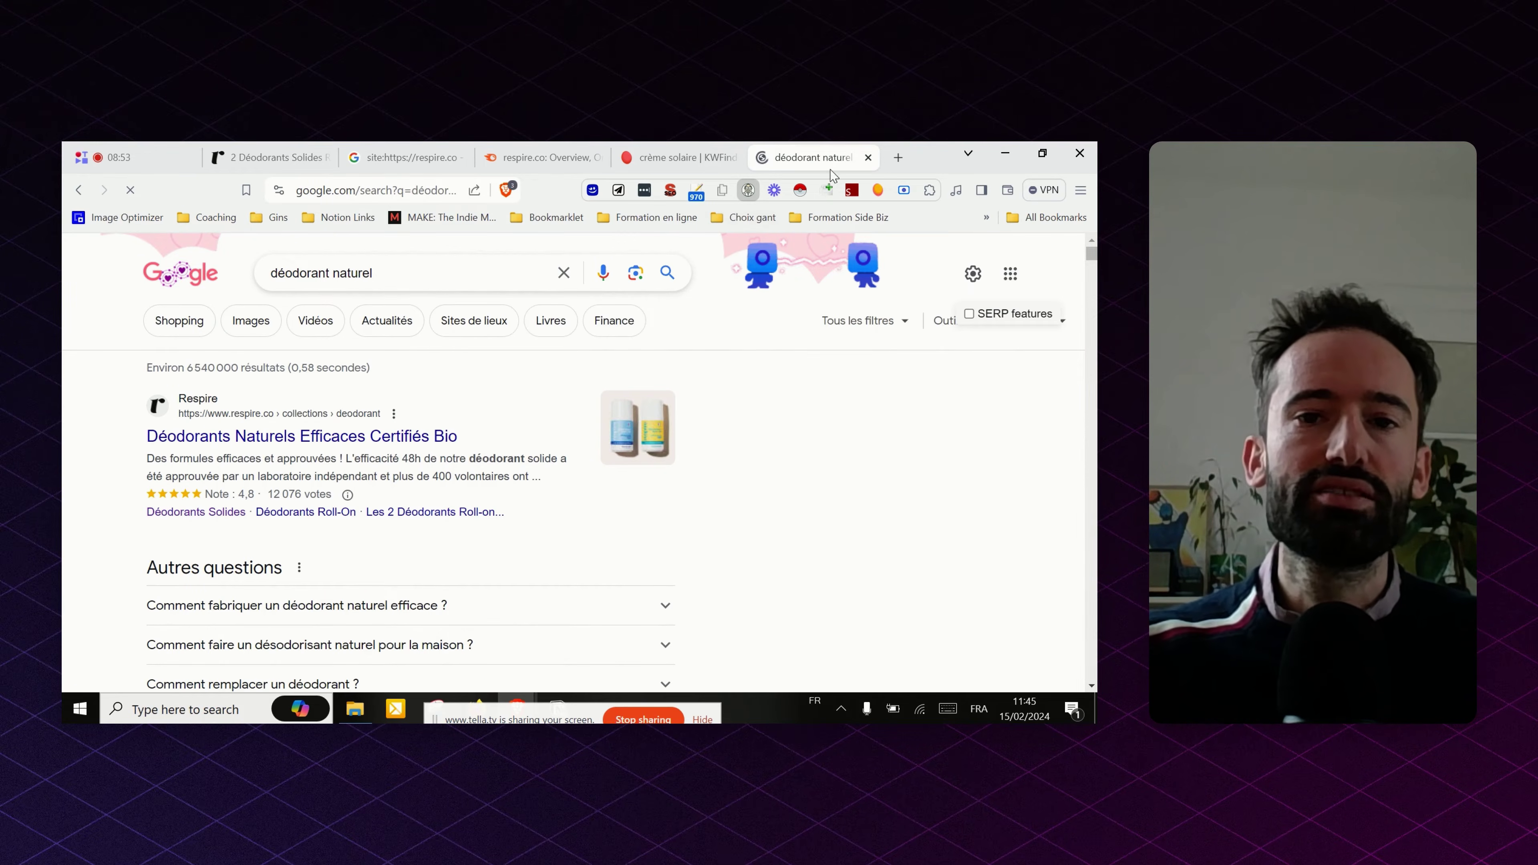
pyautogui.click(747, 190)
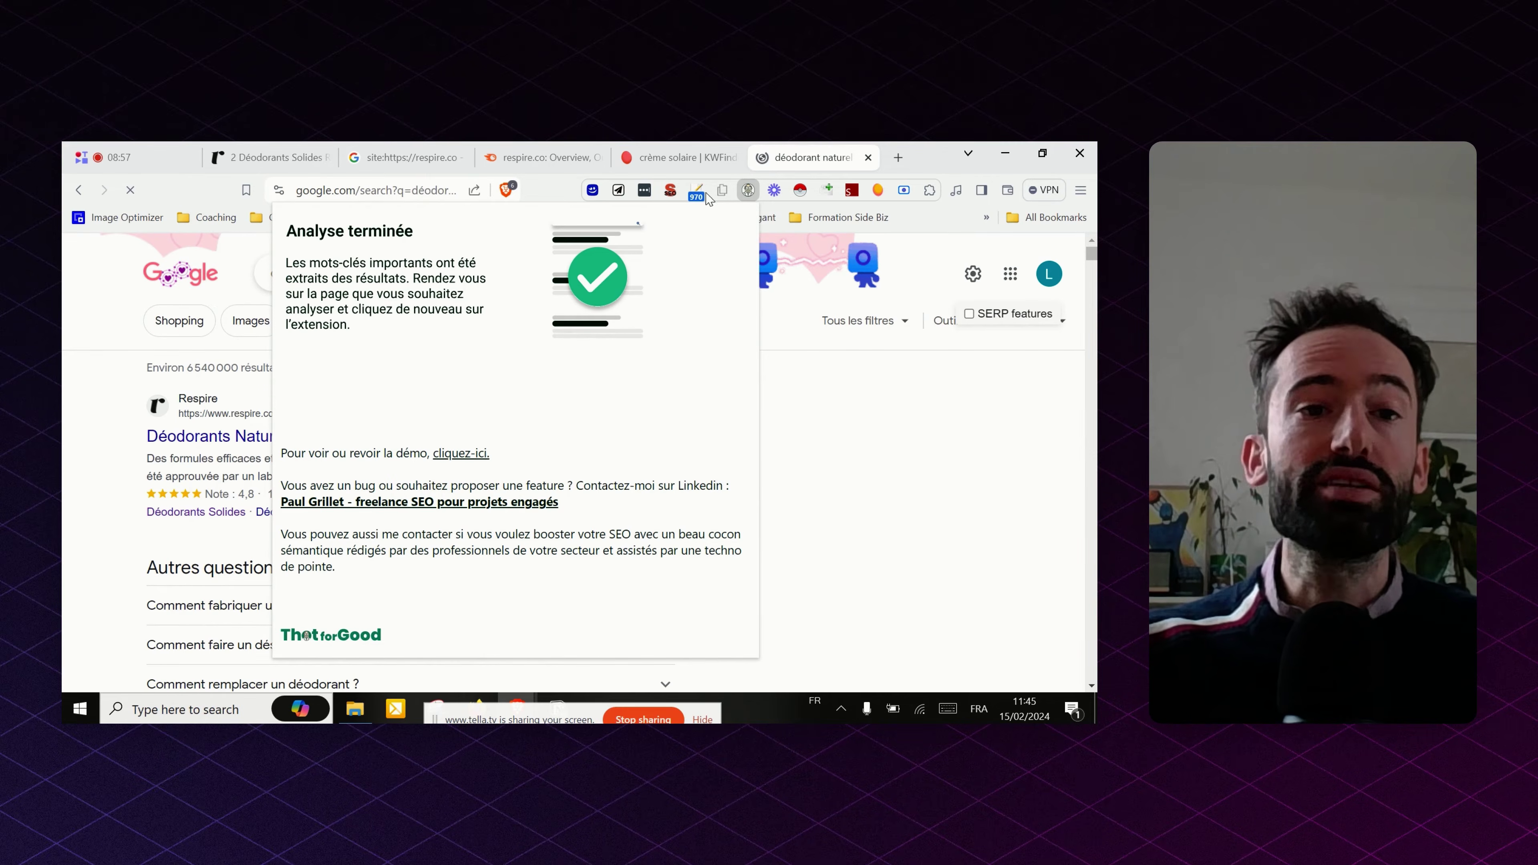
# - Open respire.co's main deodorants collection page and run the ThotforGood extension to review its content score and recommended keywords
pyautogui.click(270, 157)
pyautogui.scroll(5, 748, 303)
pyautogui.moveTo(303, 340)
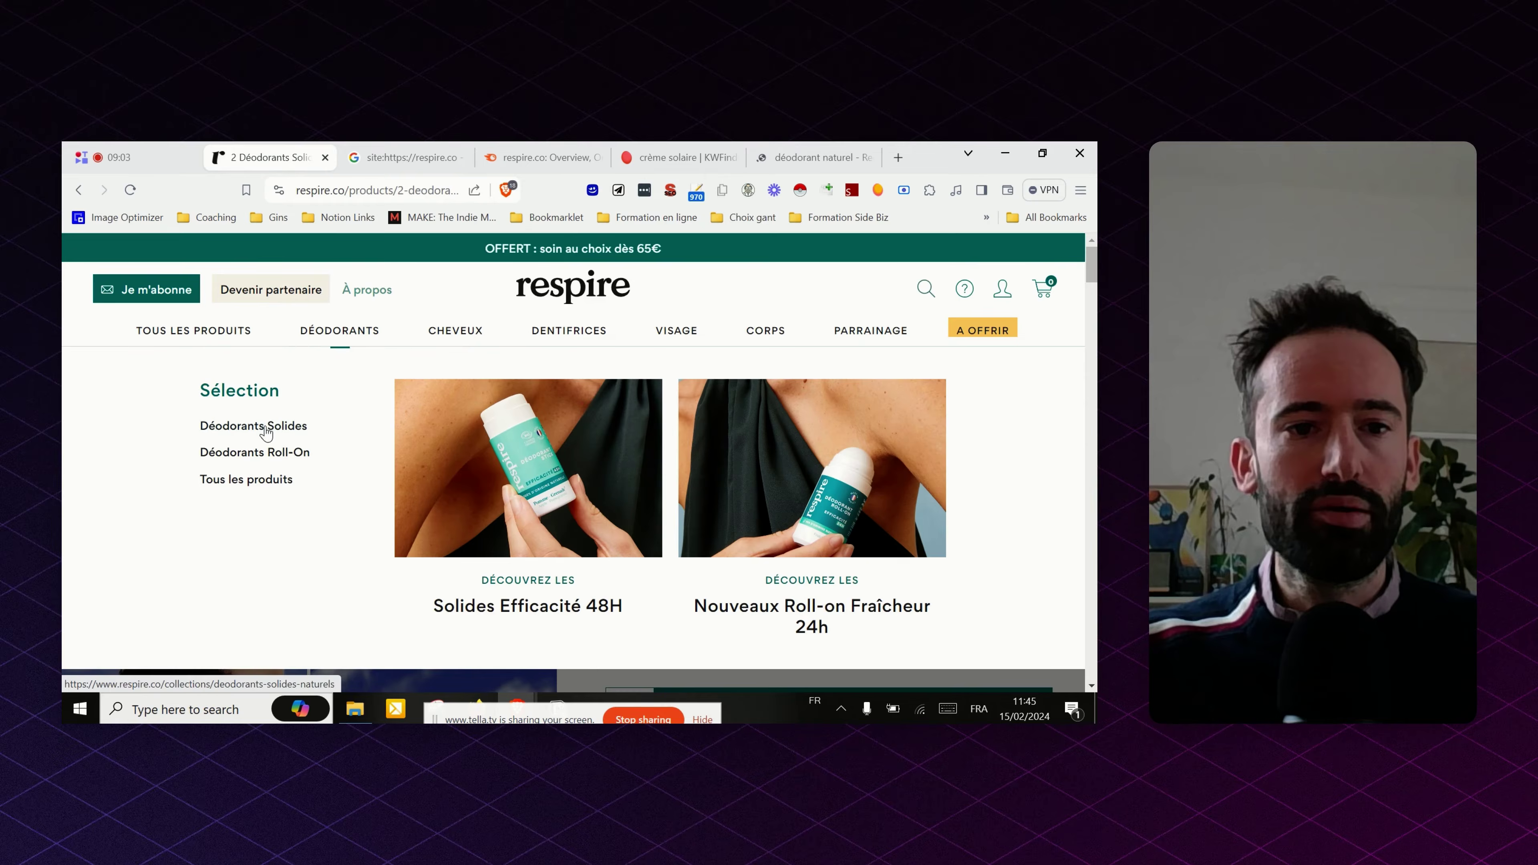
pyautogui.click(340, 343)
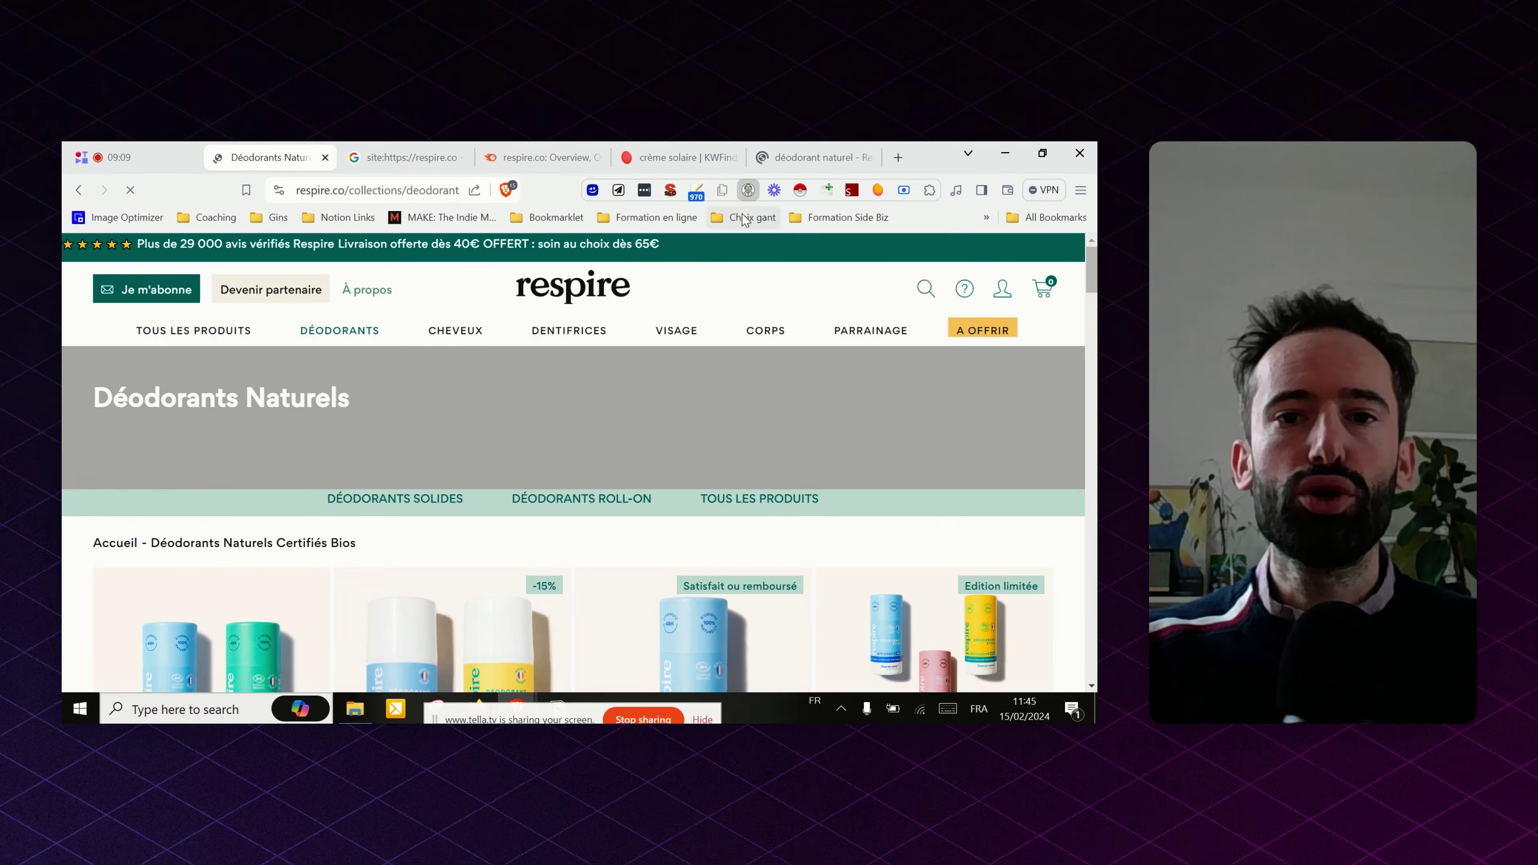
pyautogui.click(749, 190)
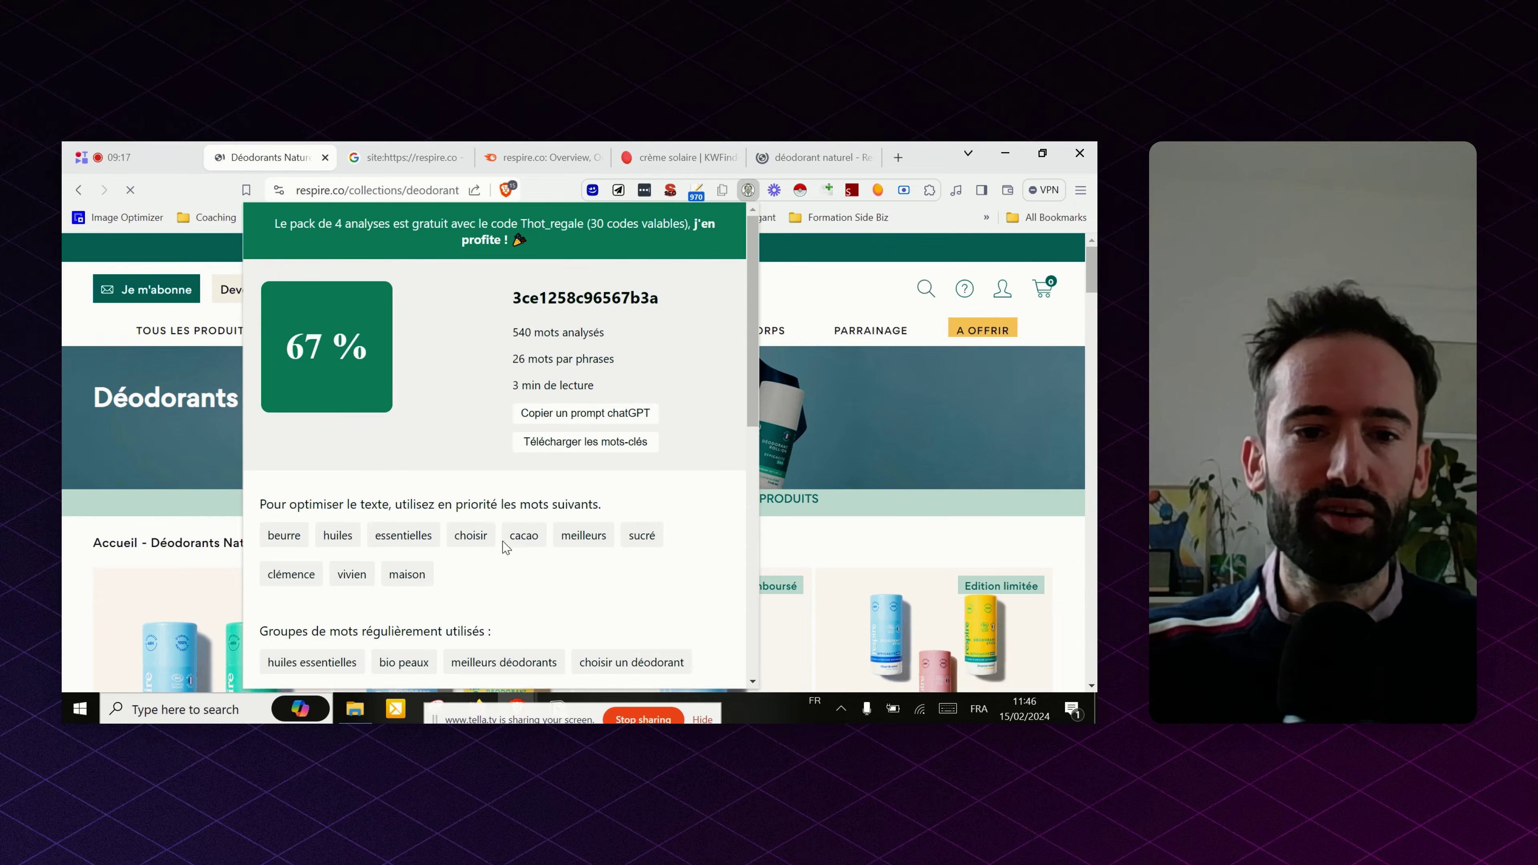
pyautogui.scroll(-2, 514, 567)
# - Close the ThotforGood analysis and look through the products listed in the natural deodorants collection
pyautogui.click(928, 507)
pyautogui.scroll(-5, 929, 507)
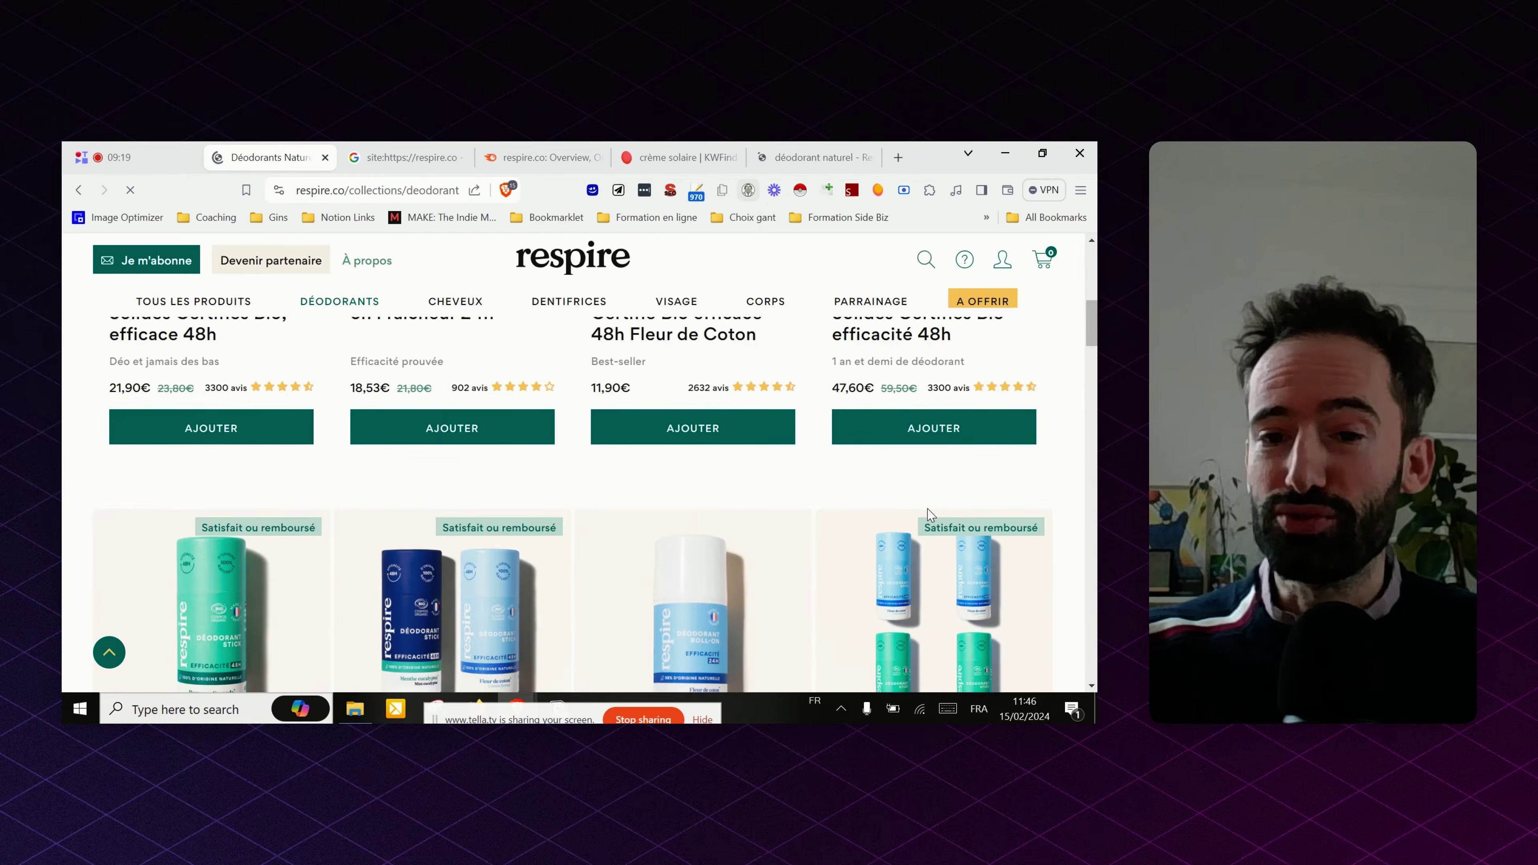
pyautogui.scroll(-1, 928, 508)
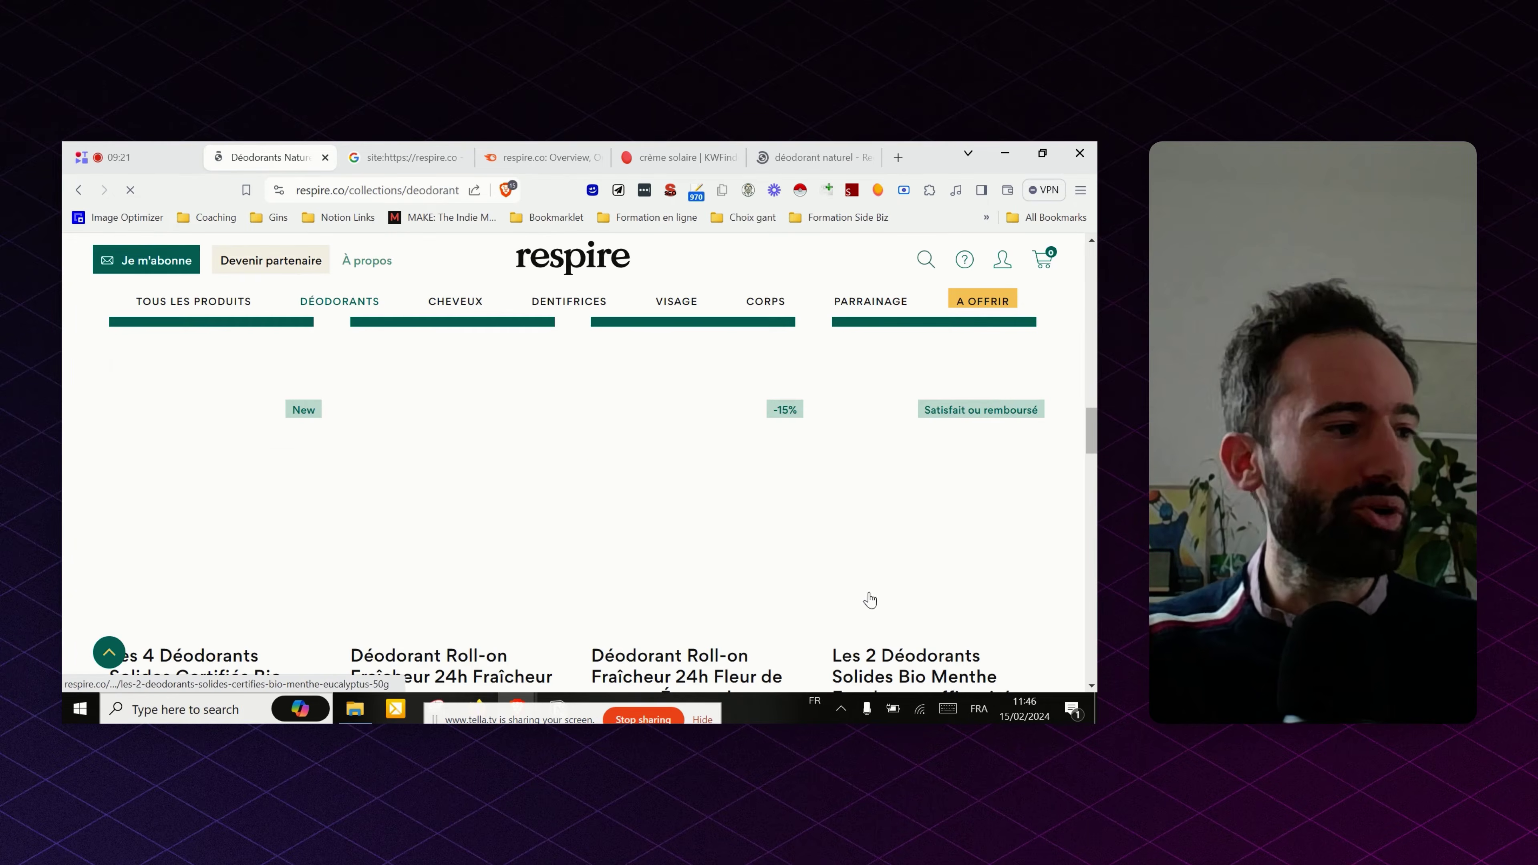
pyautogui.moveTo(456, 302)
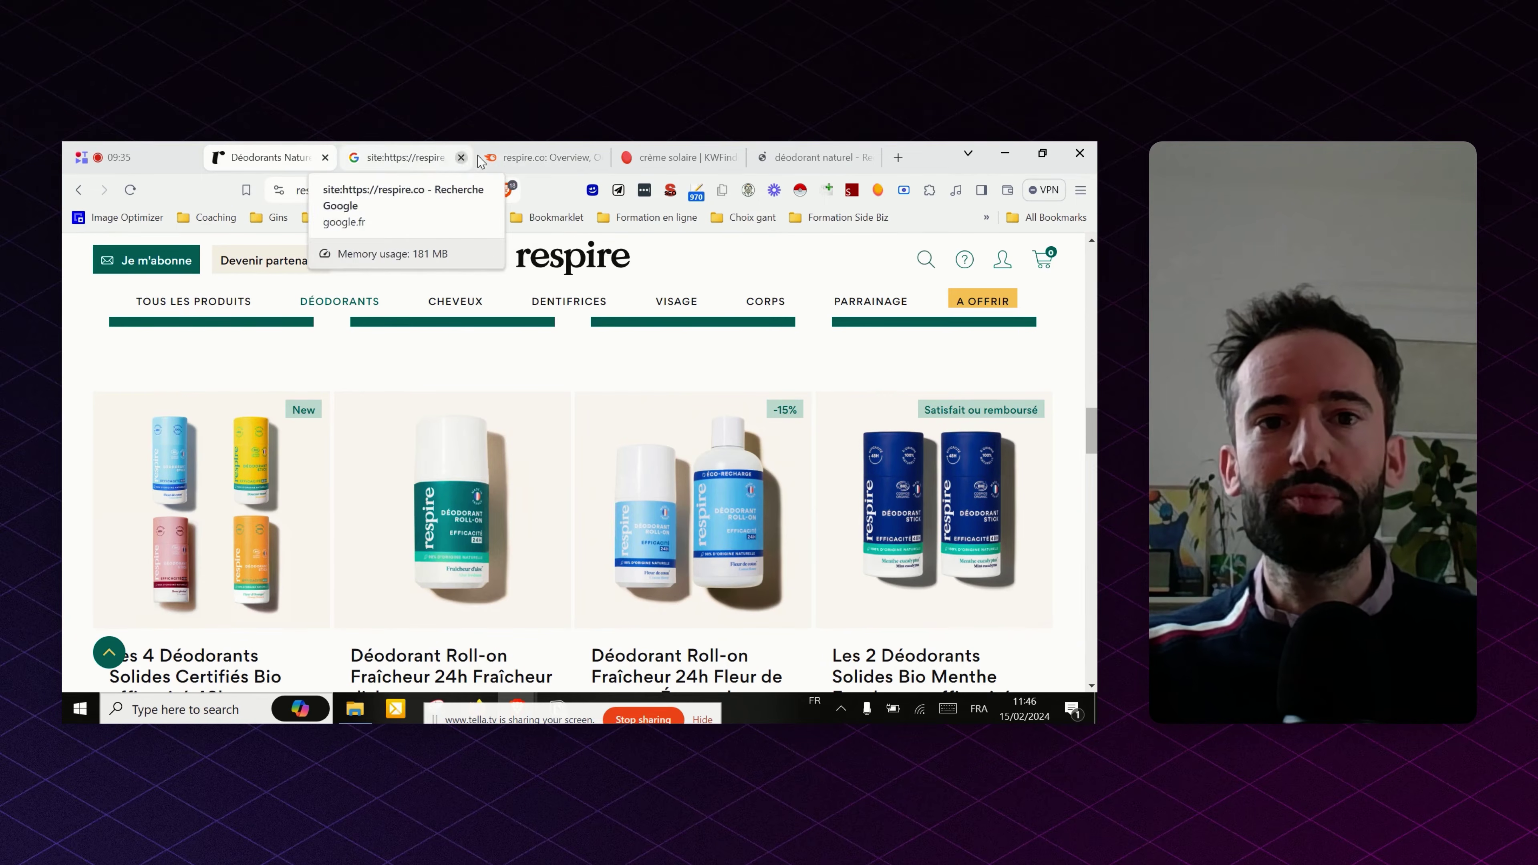
# - Open Mangools LinkMiner and find the backlinks of respire.co, using the domain copied from the collection page's address
pyautogui.click(672, 159)
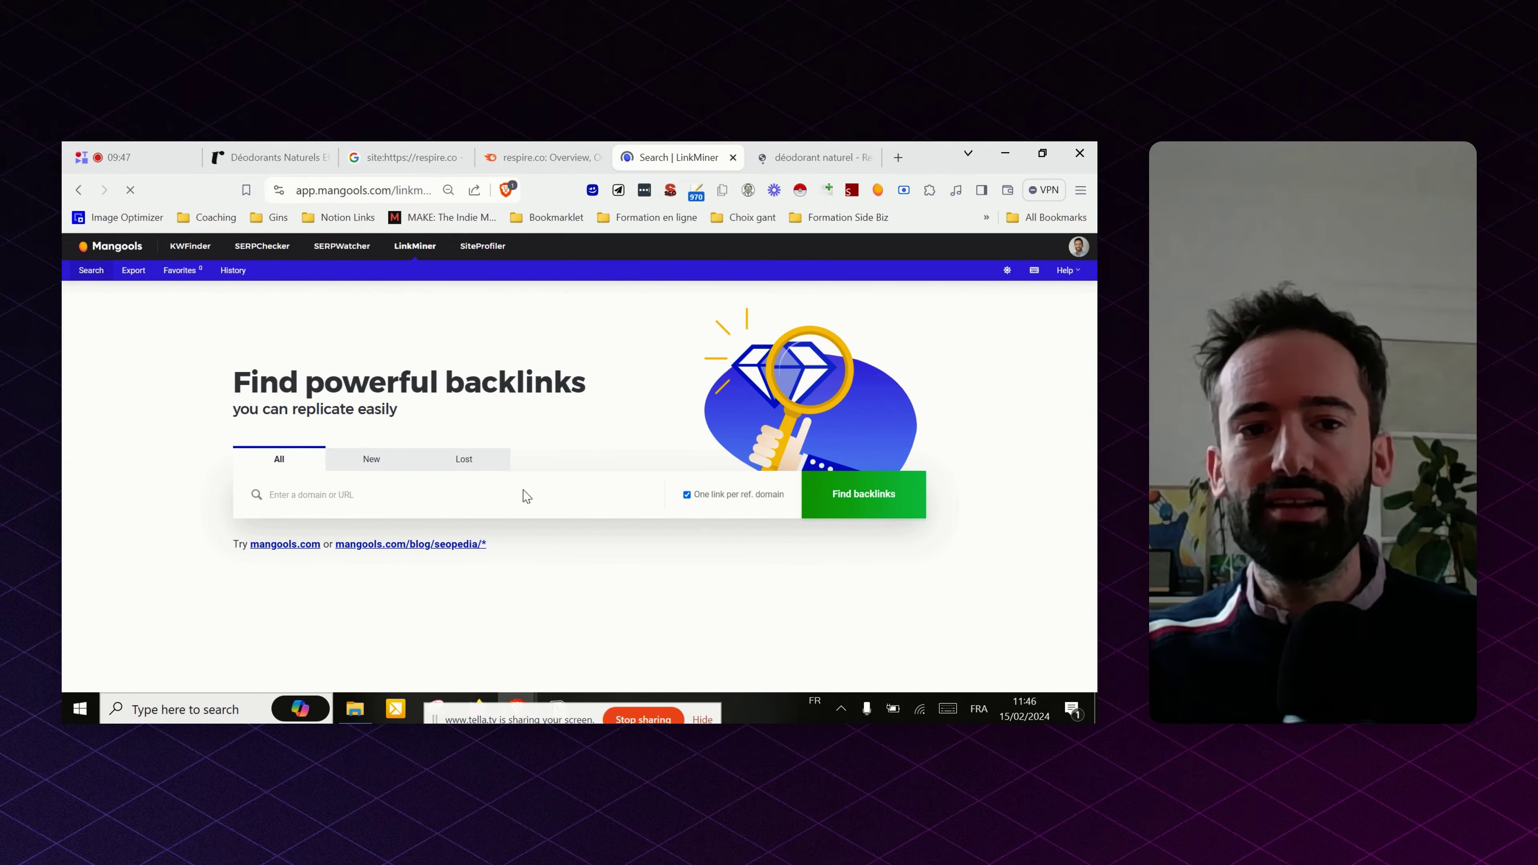
pyautogui.click(325, 157)
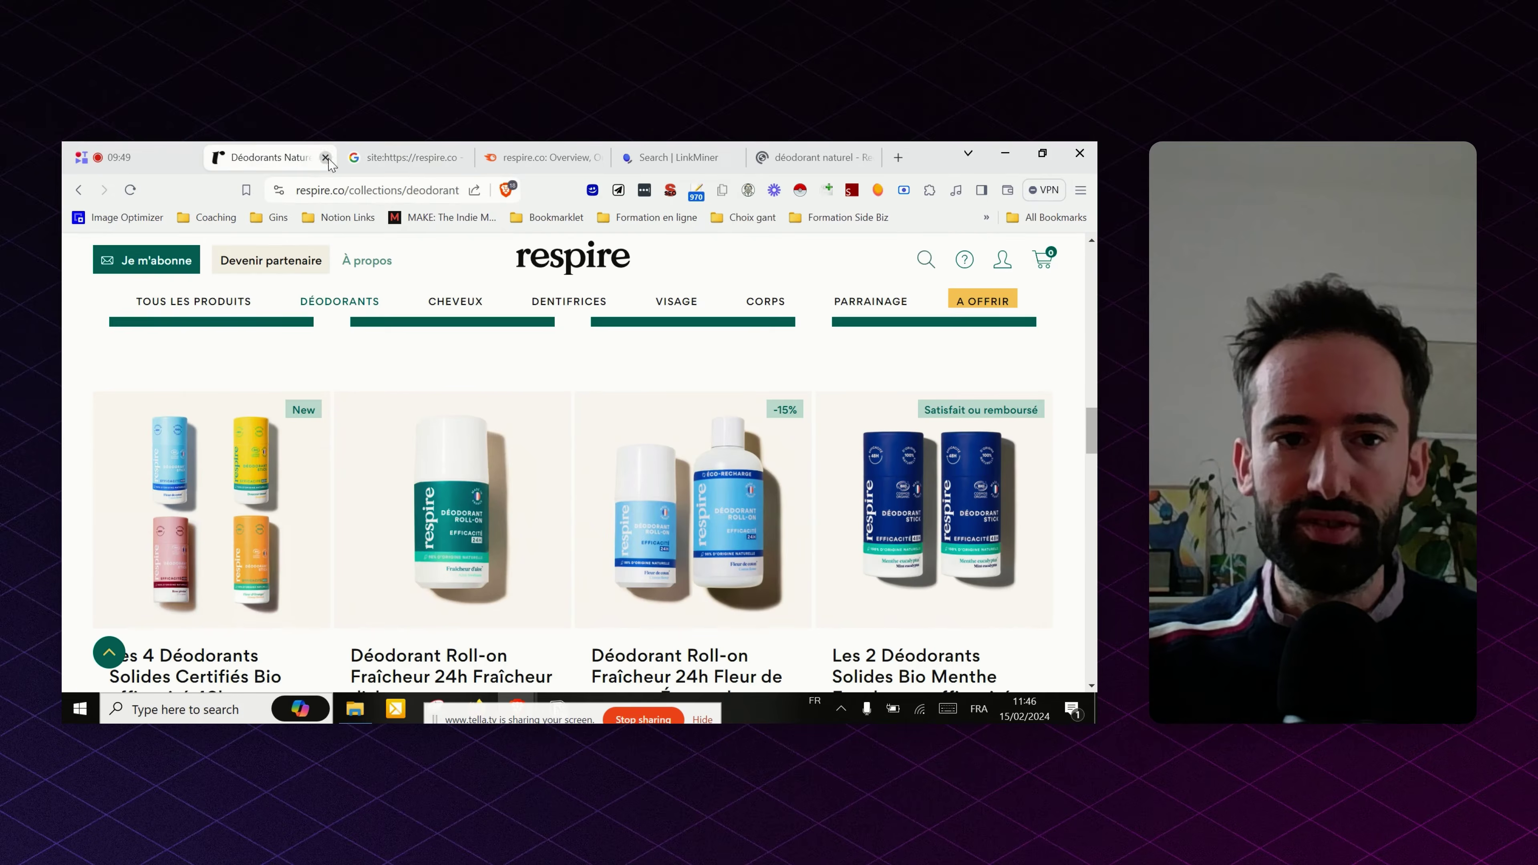
pyautogui.moveTo(346, 190); pyautogui.dragTo(401, 190)
pyautogui.hotkey('ctrl', 'c')
pyautogui.click(365, 190)
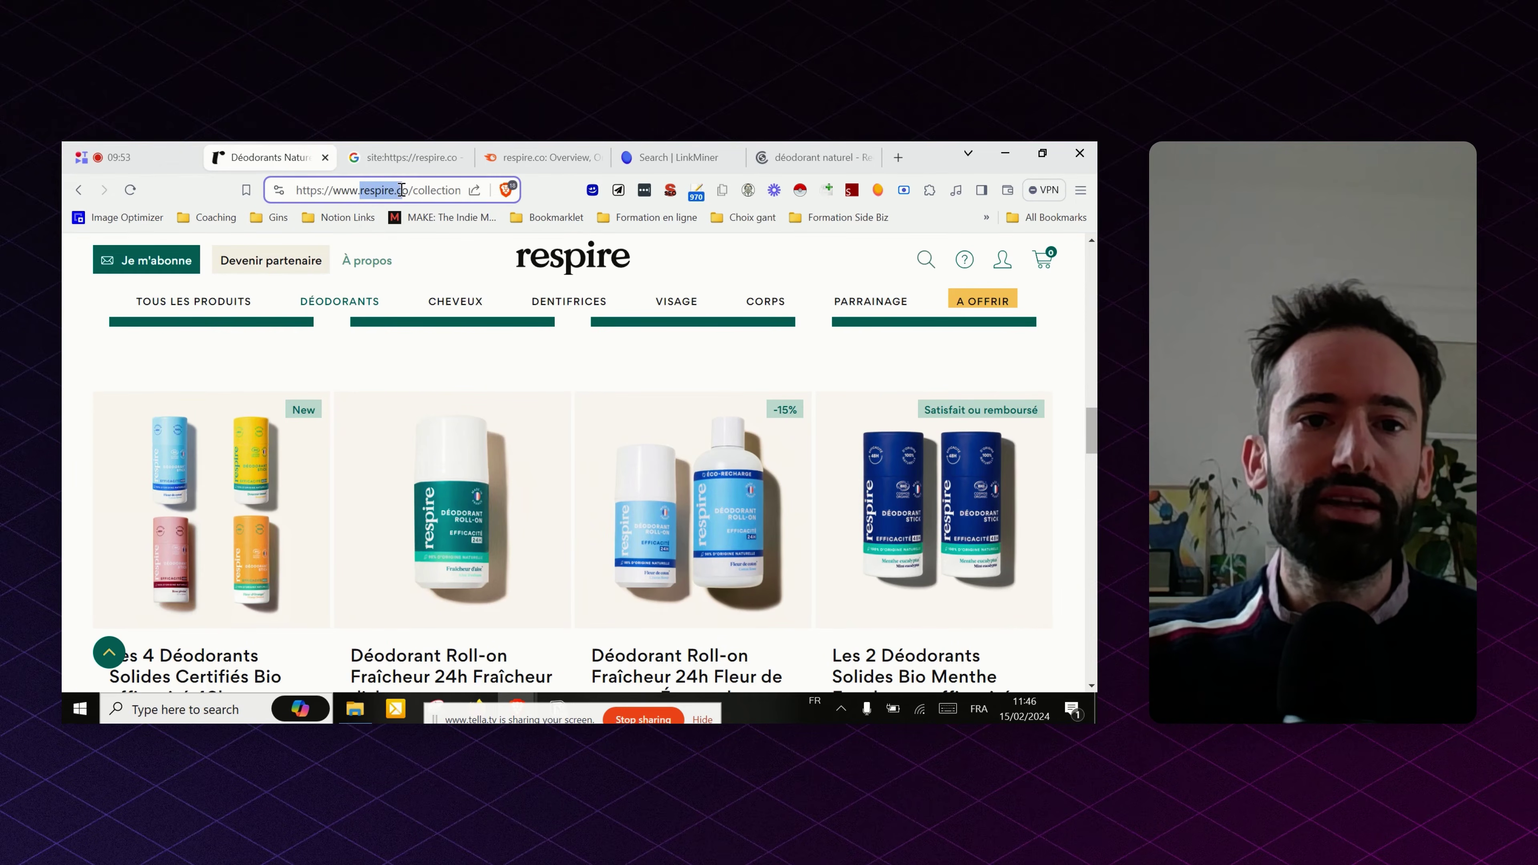
pyautogui.click(672, 158)
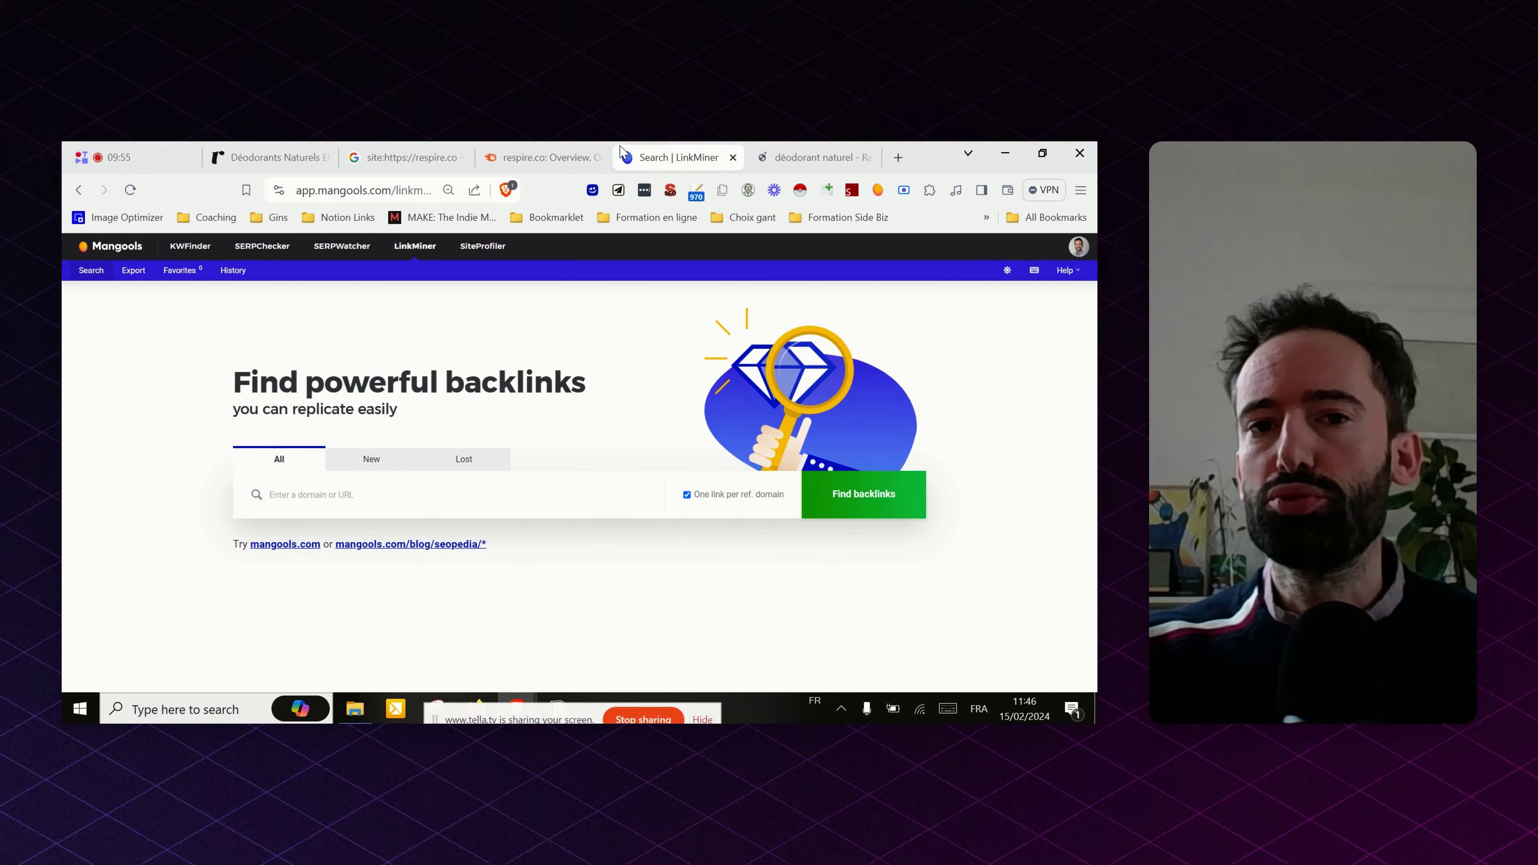
pyautogui.hotkey('ctrl', 'v')
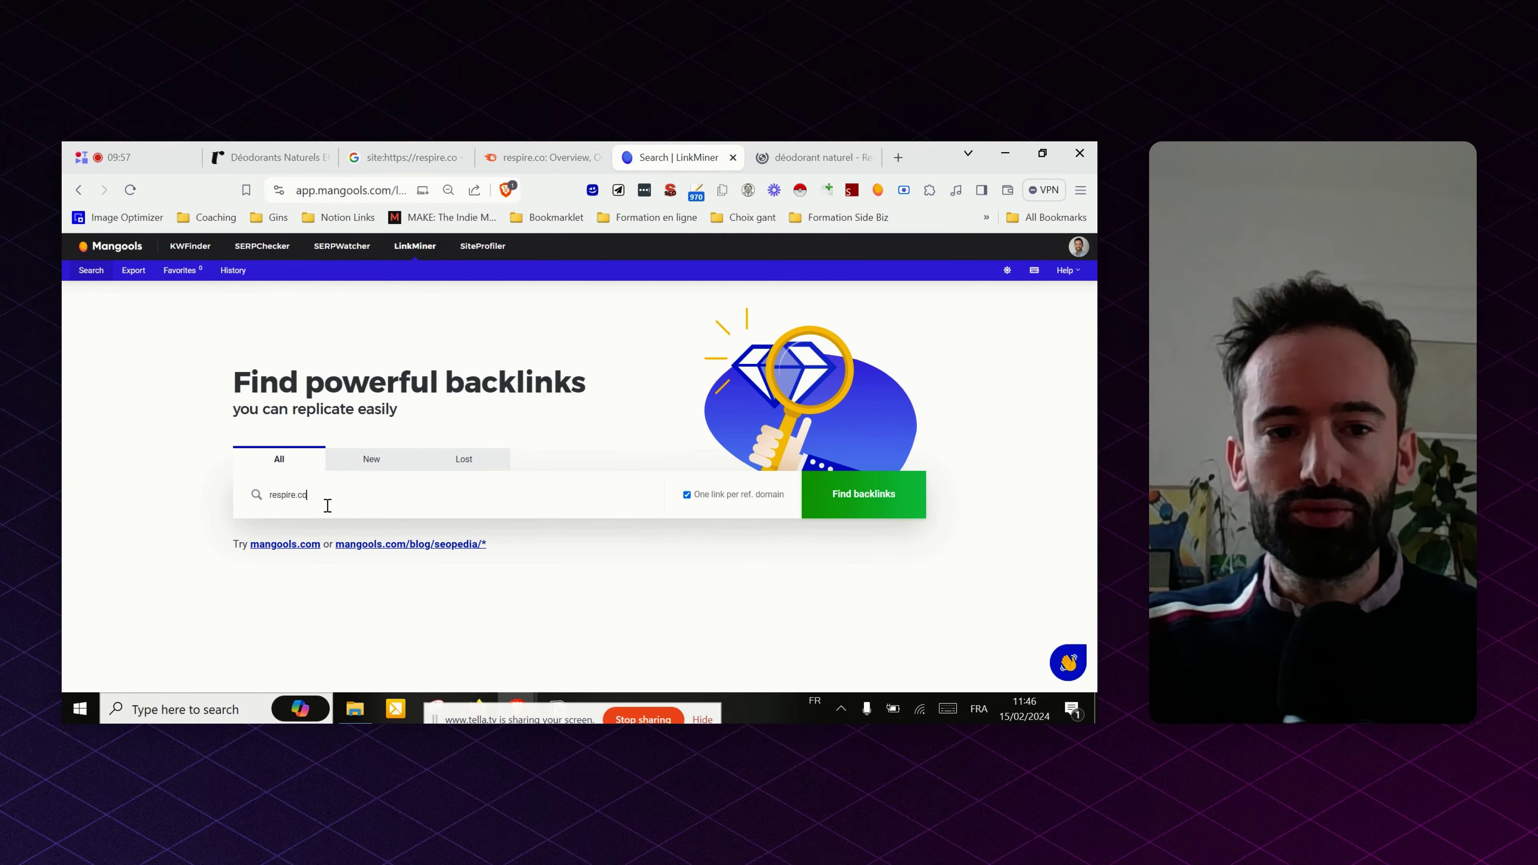
pyautogui.press('Return')
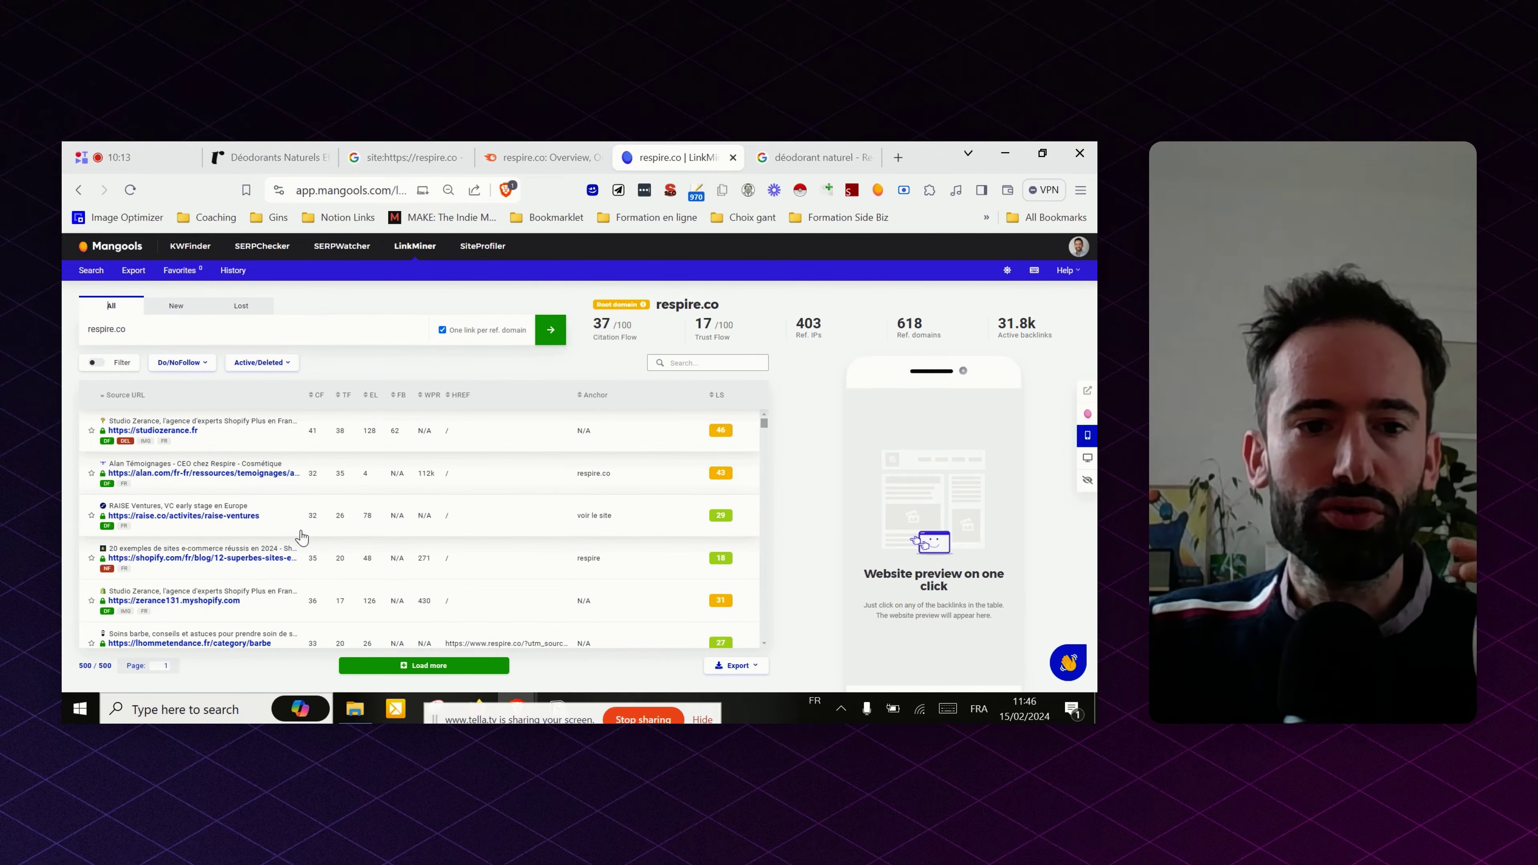
# - Enlarge the LinkMiner page and review the first backlink sources of respire.co and their link metrics
pyautogui.scroll(-2, 416, 524)
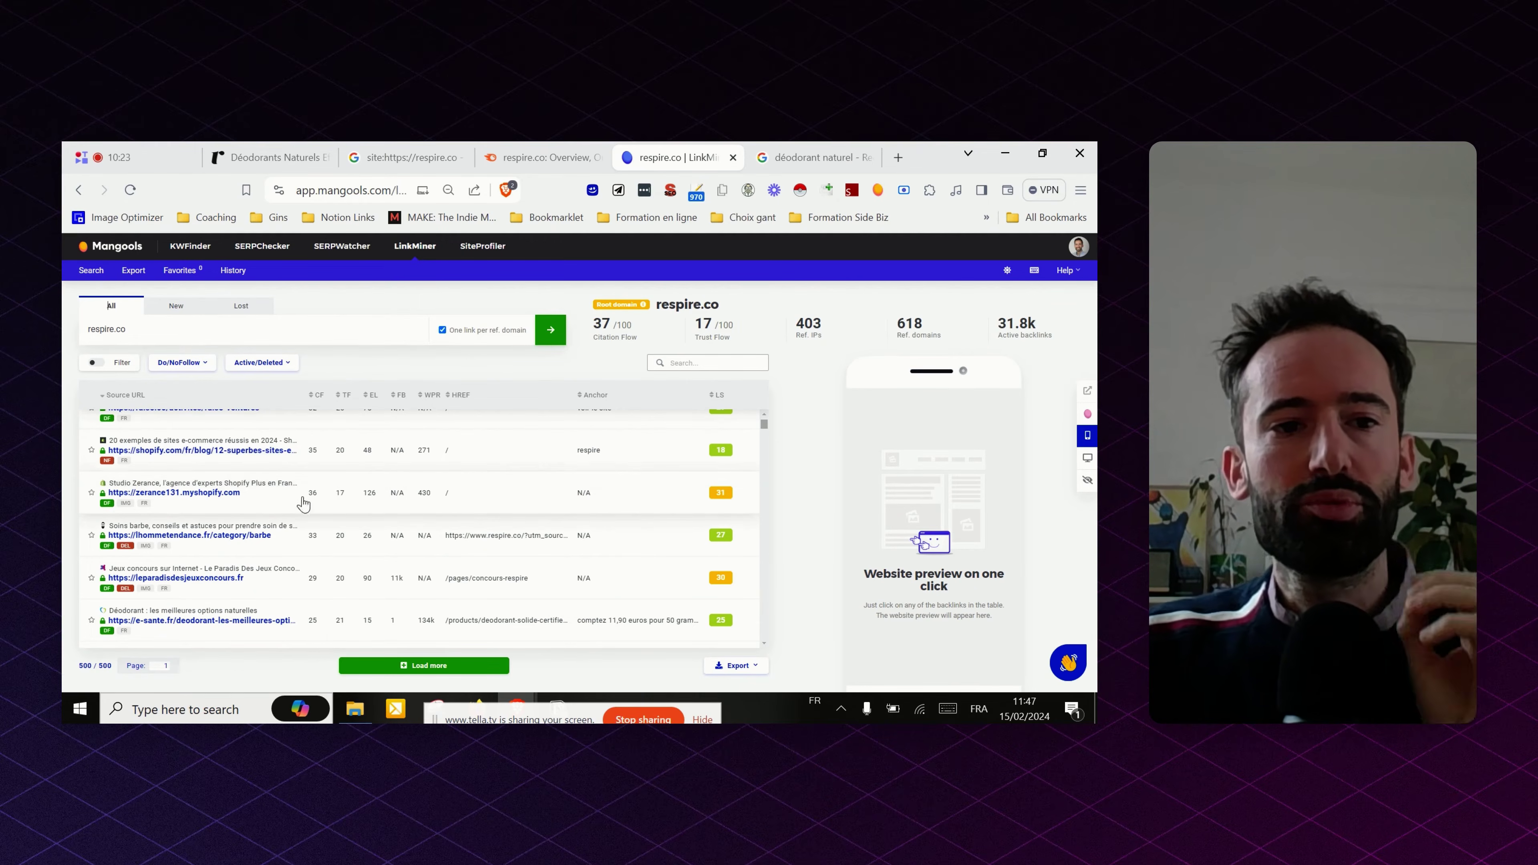
pyautogui.hotkey('ctrl', '+')
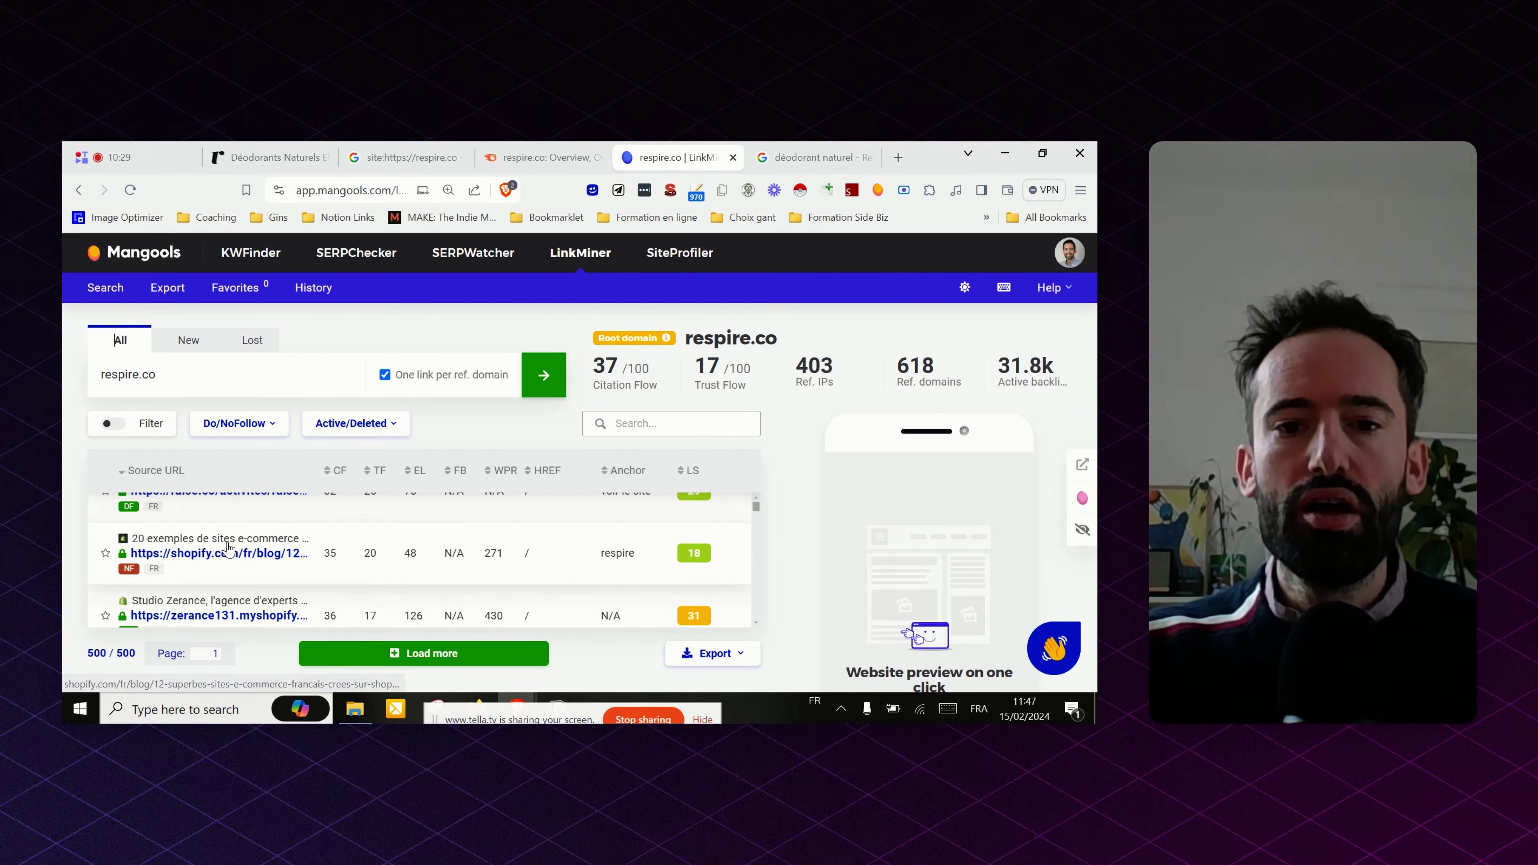
pyautogui.scroll(-2, 297, 569)
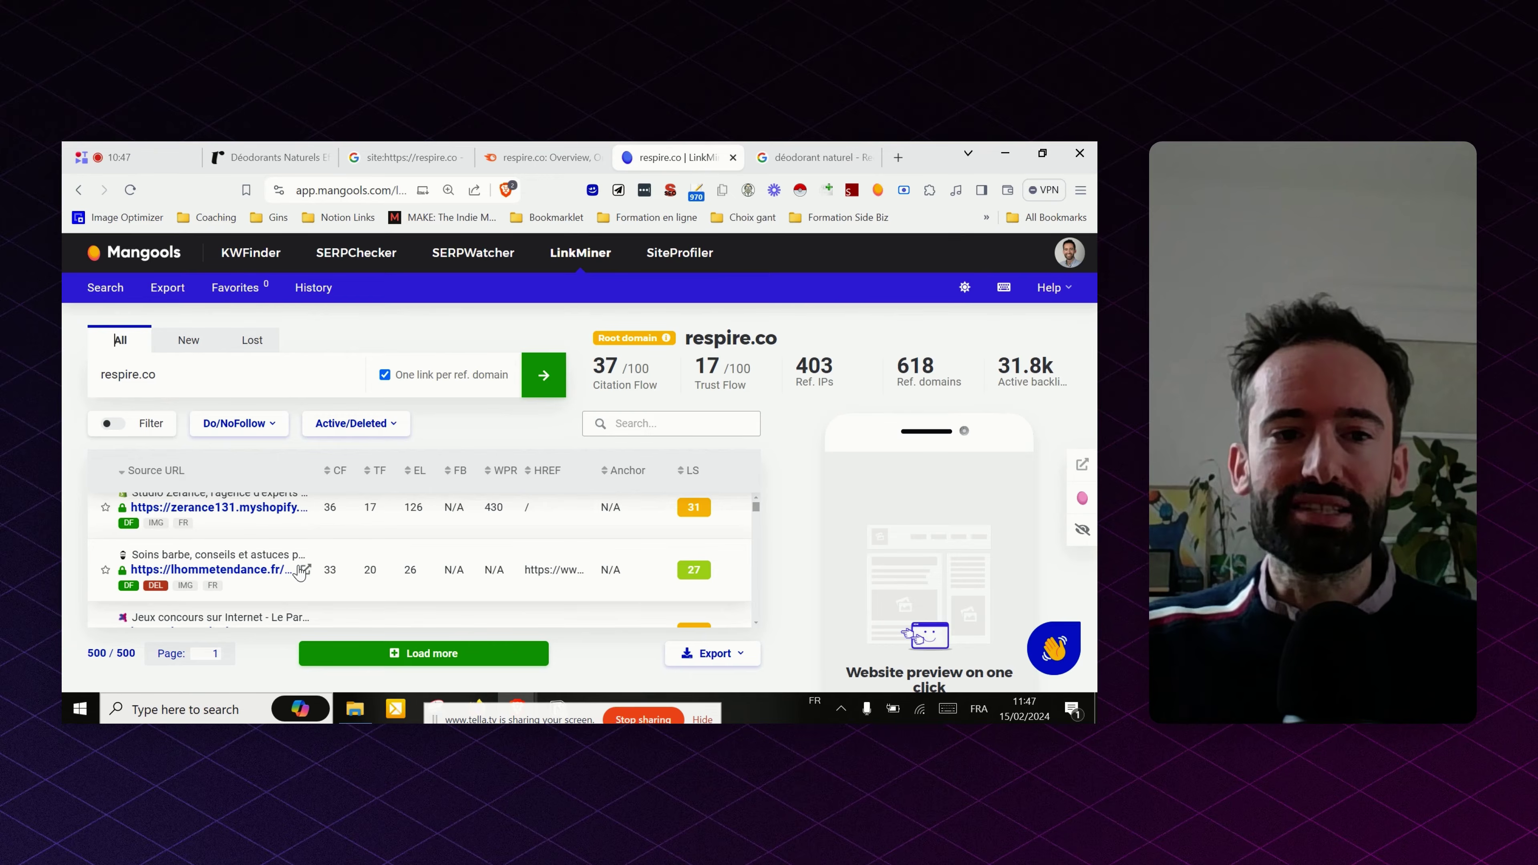
pyautogui.scroll(-2, 301, 572)
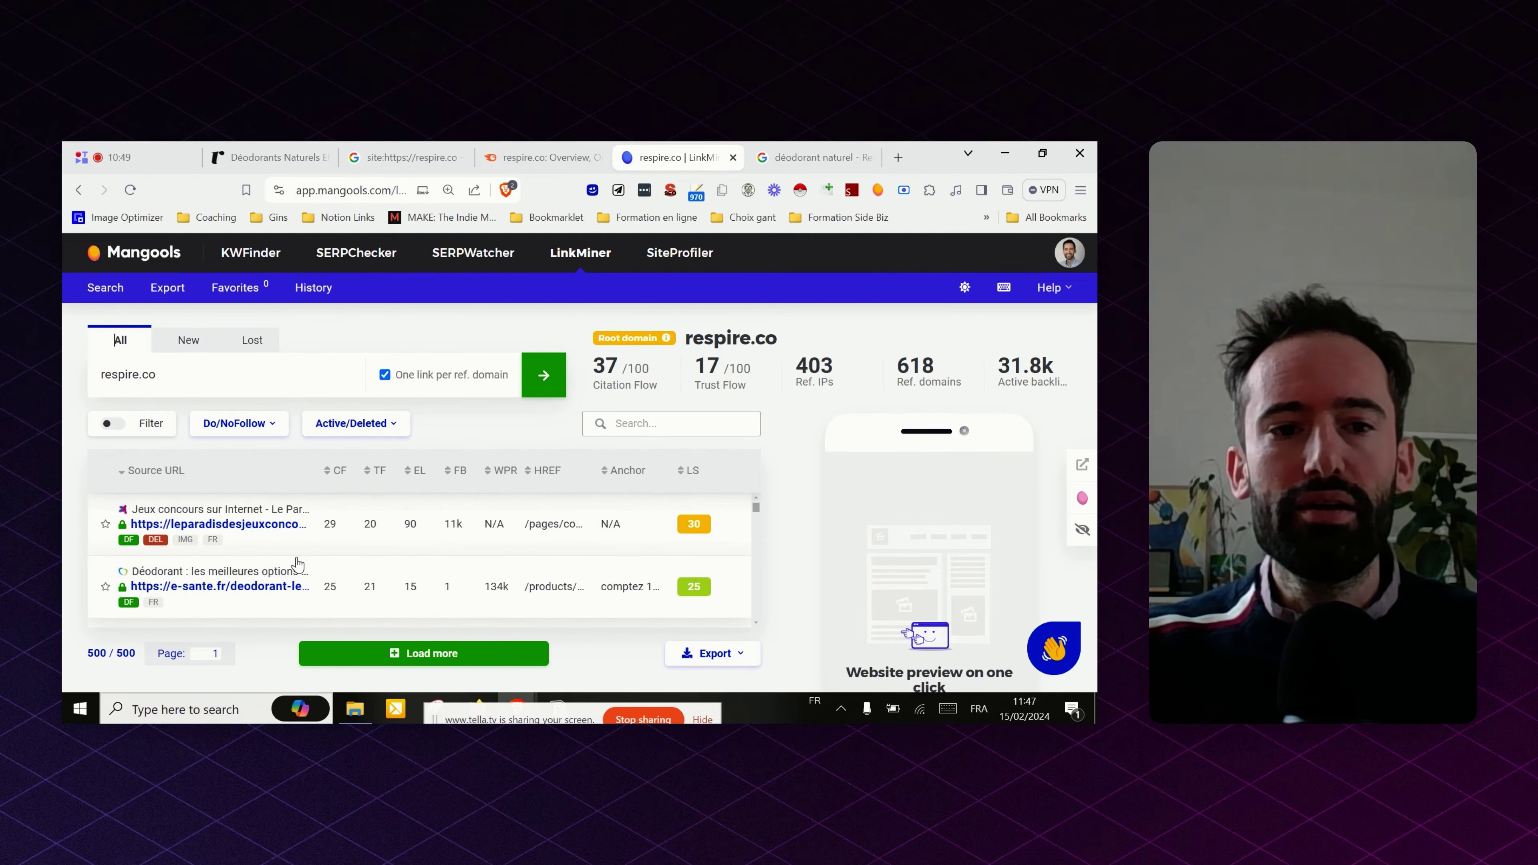
pyautogui.scroll(2, 296, 570)
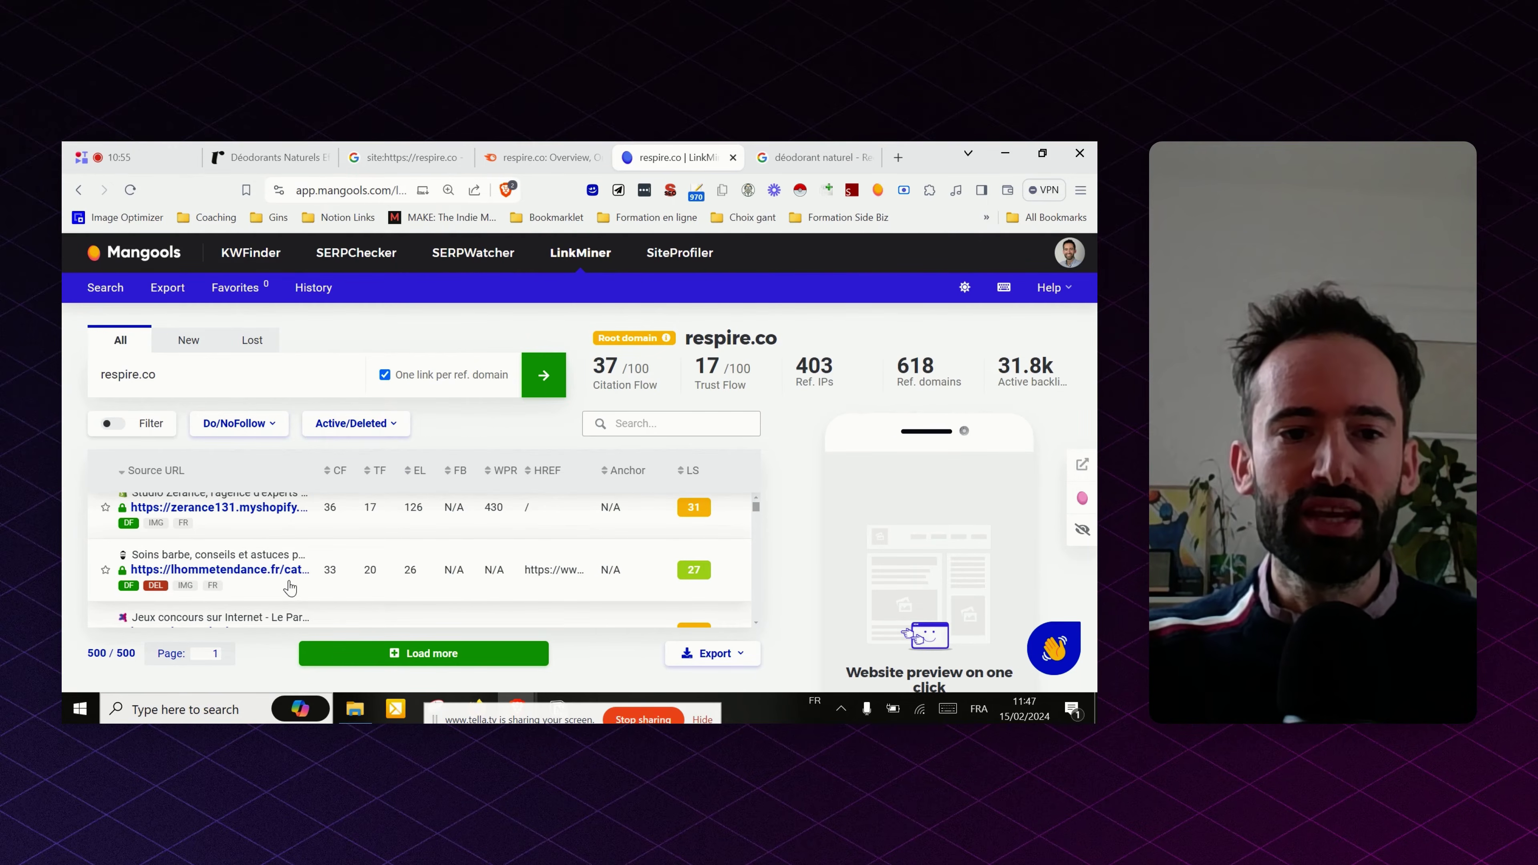
# - Open the lhommetendance.fr beard-care backlink page, search it for "respire", look through its articles, and close it
pyautogui.click(284, 569)
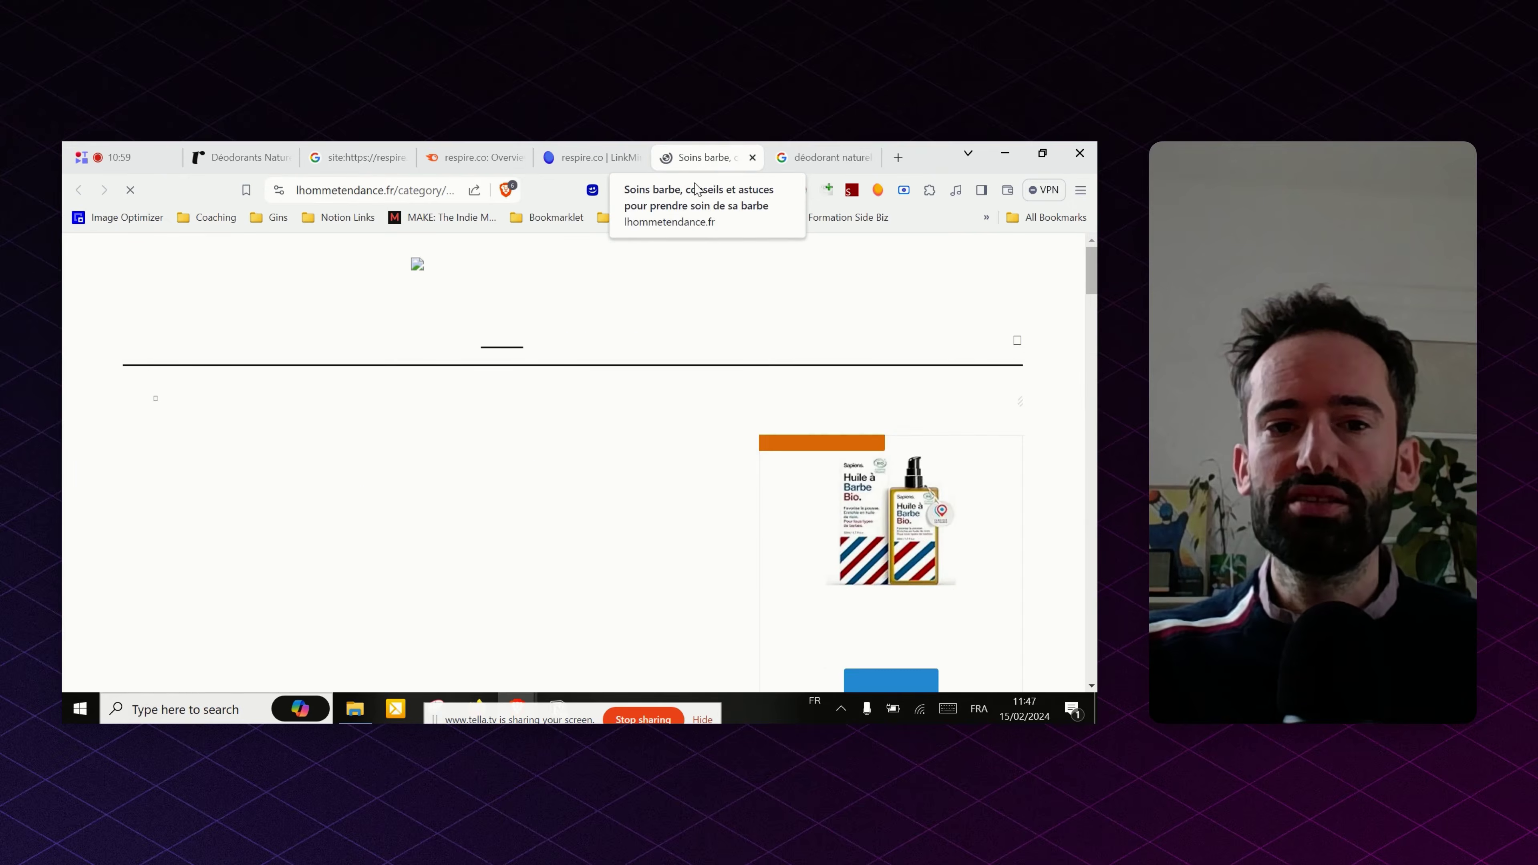
pyautogui.scroll(-2, 565, 502)
pyautogui.scroll(-3, 564, 501)
pyautogui.hotkey('ctrl', 'f')
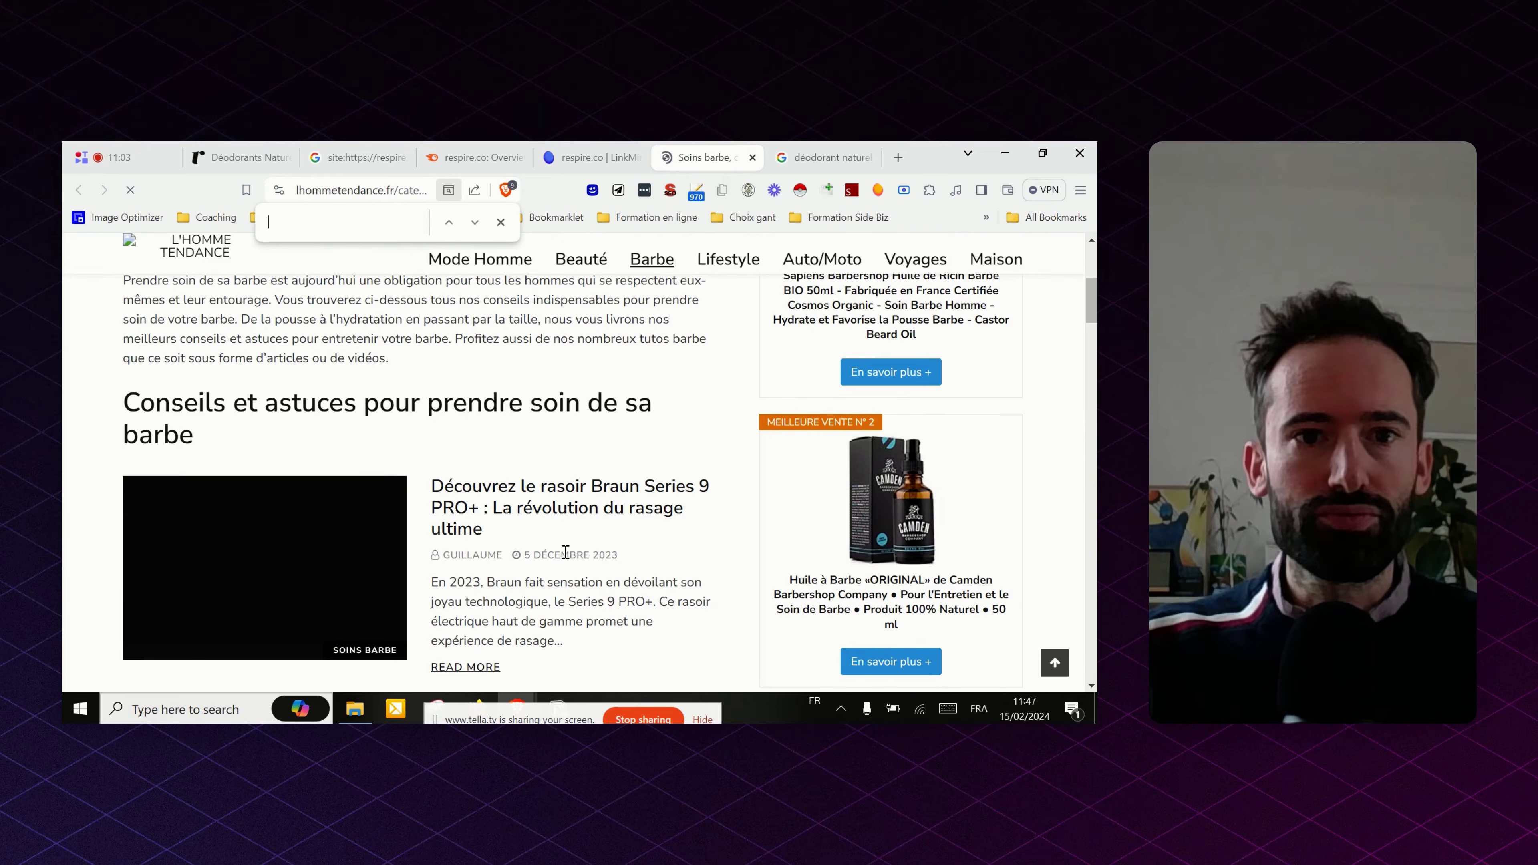
pyautogui.write('respire')
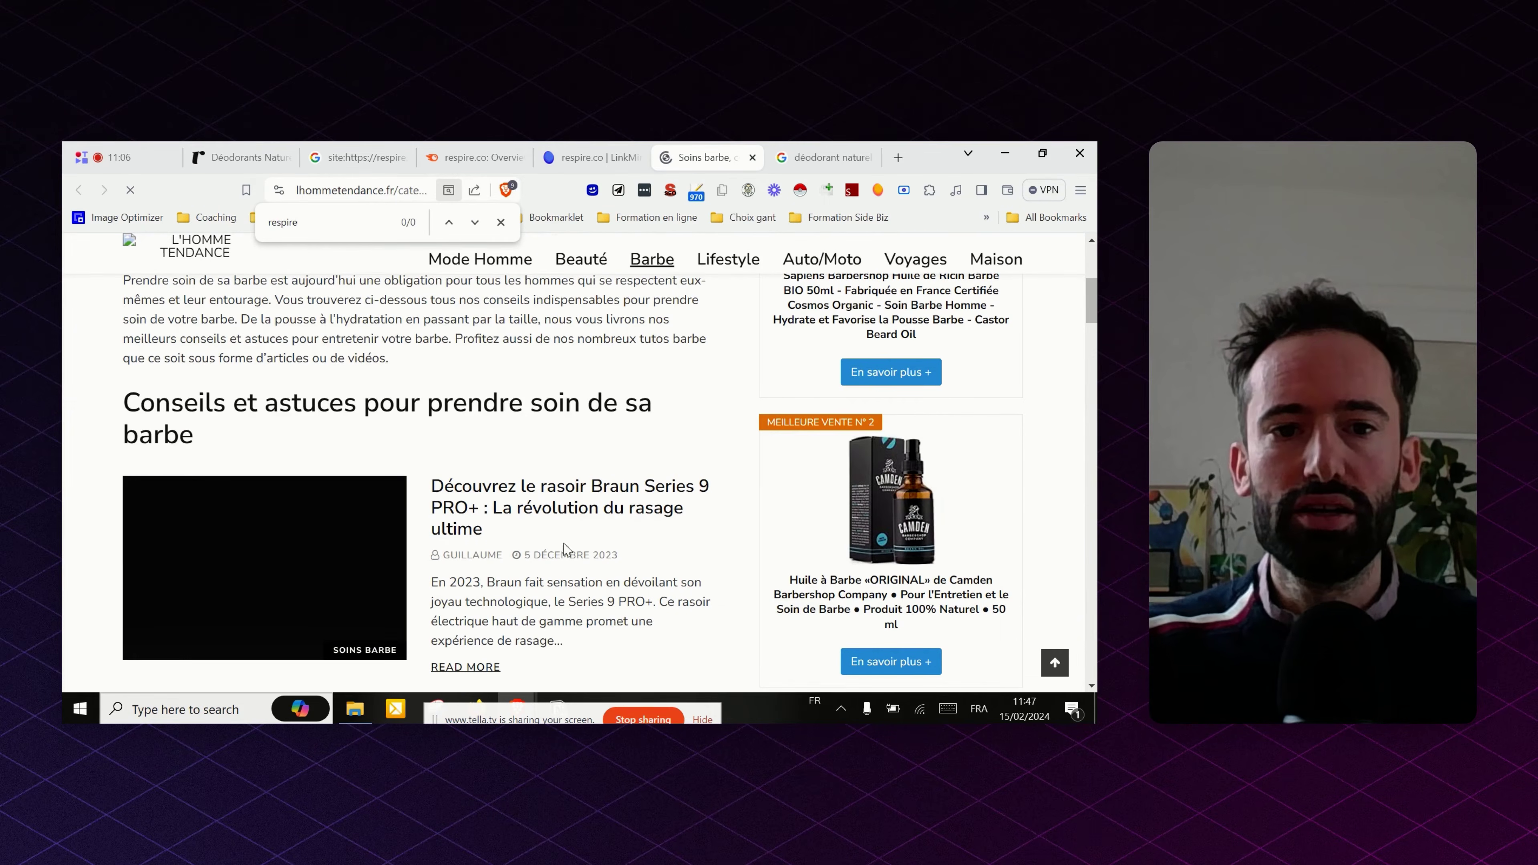
pyautogui.scroll(-12, 564, 548)
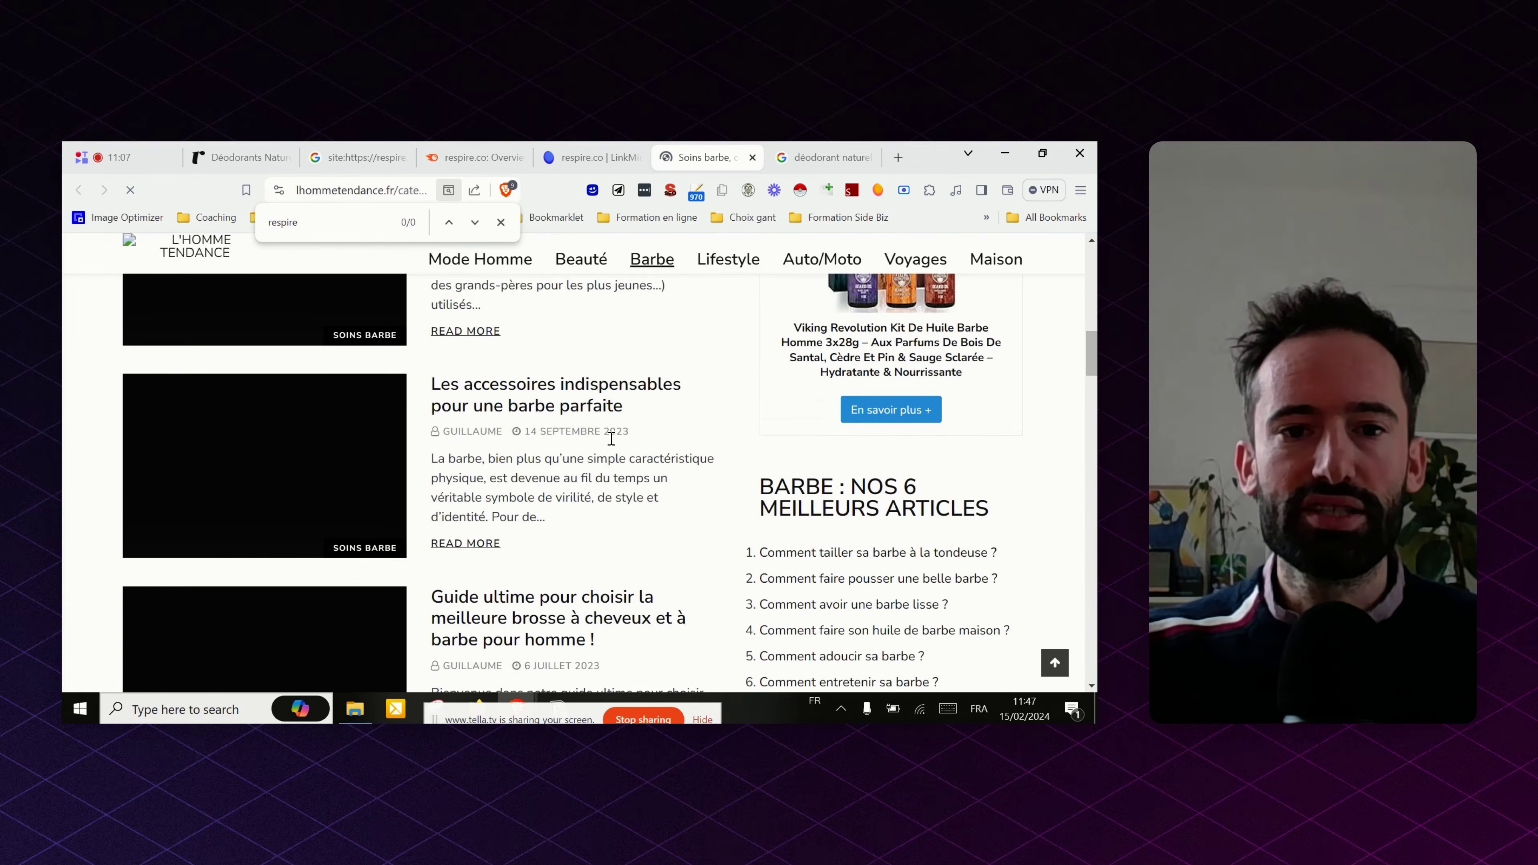
pyautogui.scroll(-15, 592, 465)
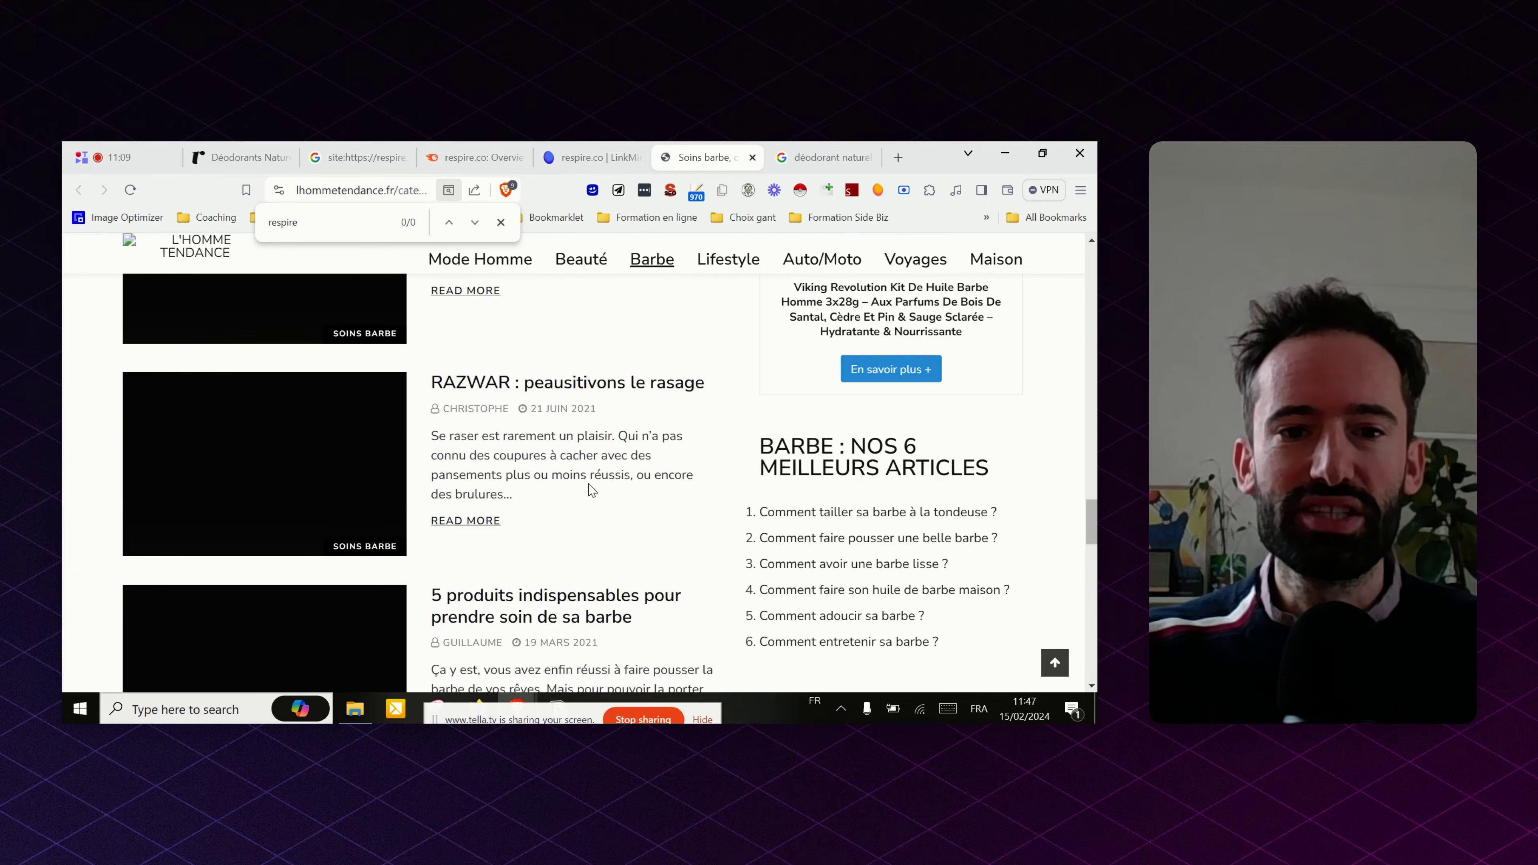
pyautogui.scroll(-10, 629, 372)
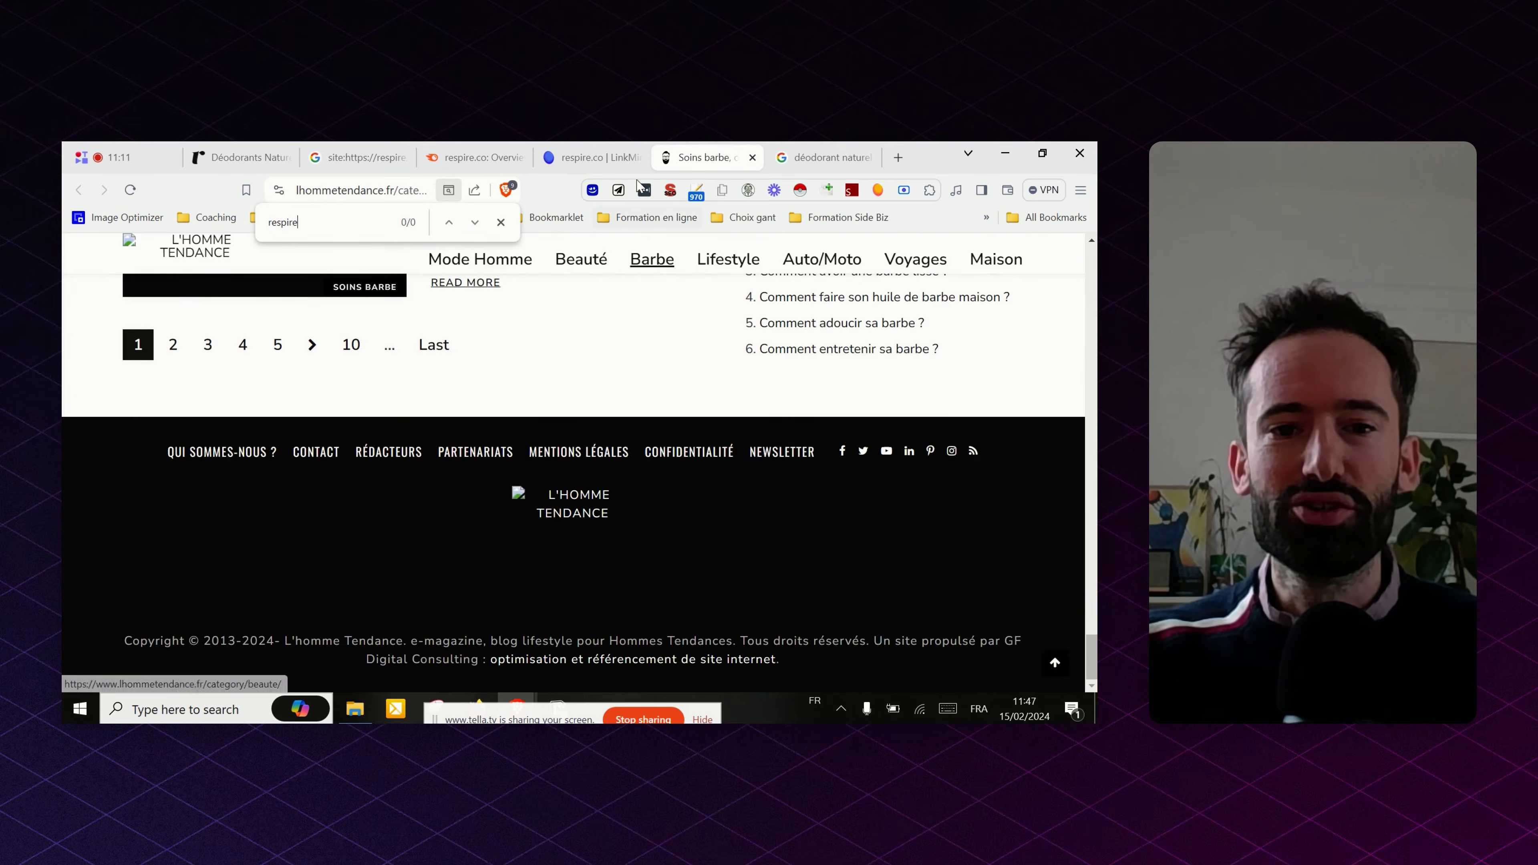
pyautogui.click(752, 157)
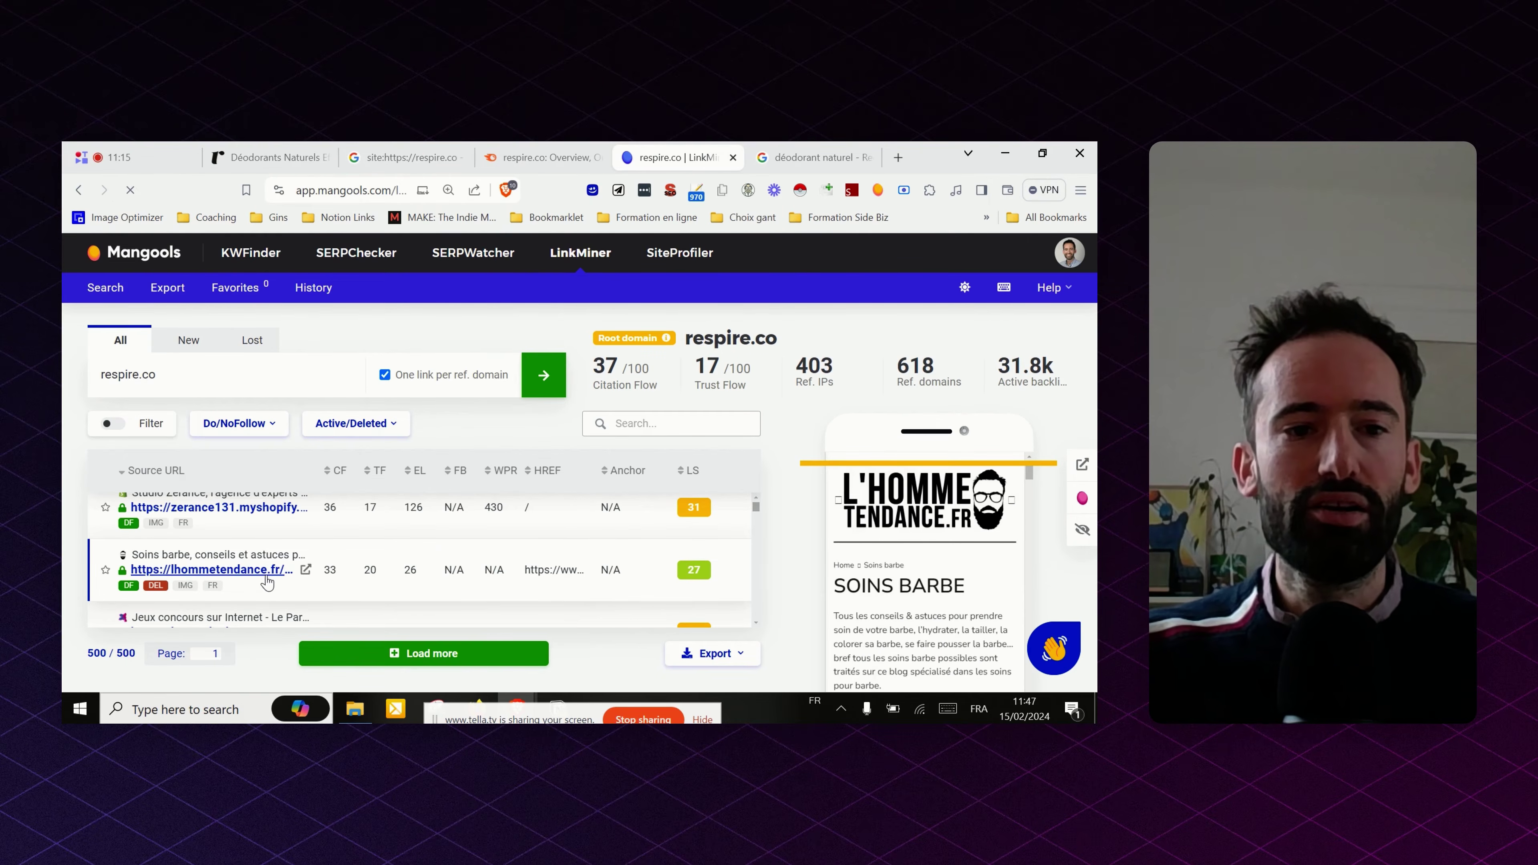
# - Check the lhommetendance.fr page preview in LinkMiner and examine the leparadisdesjeuxconcours and e-sante.fr backlinks
pyautogui.scroll(-5, 954, 532)
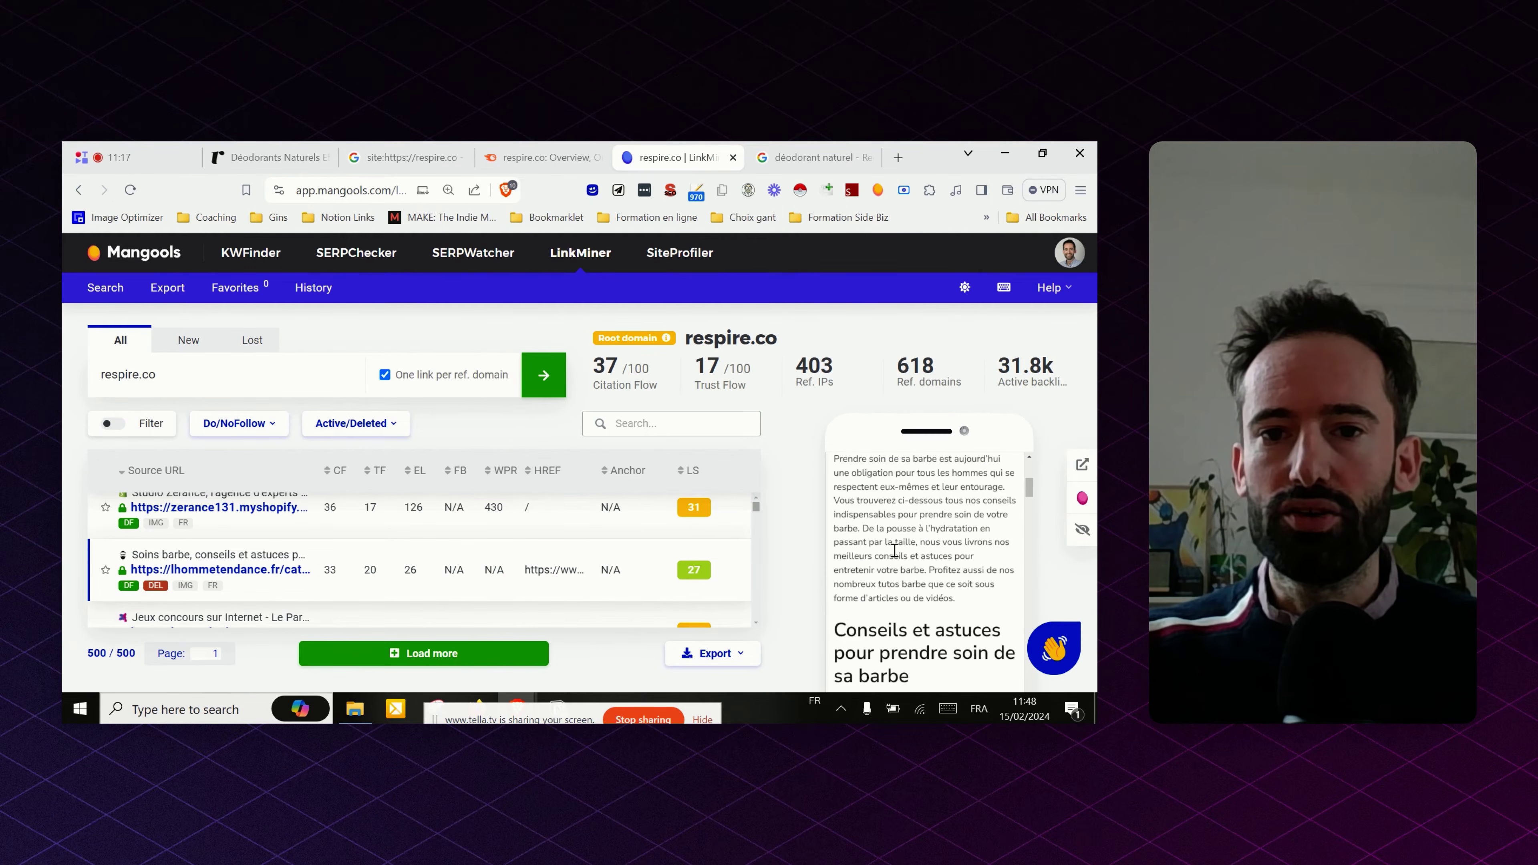
pyautogui.scroll(-5, 571, 534)
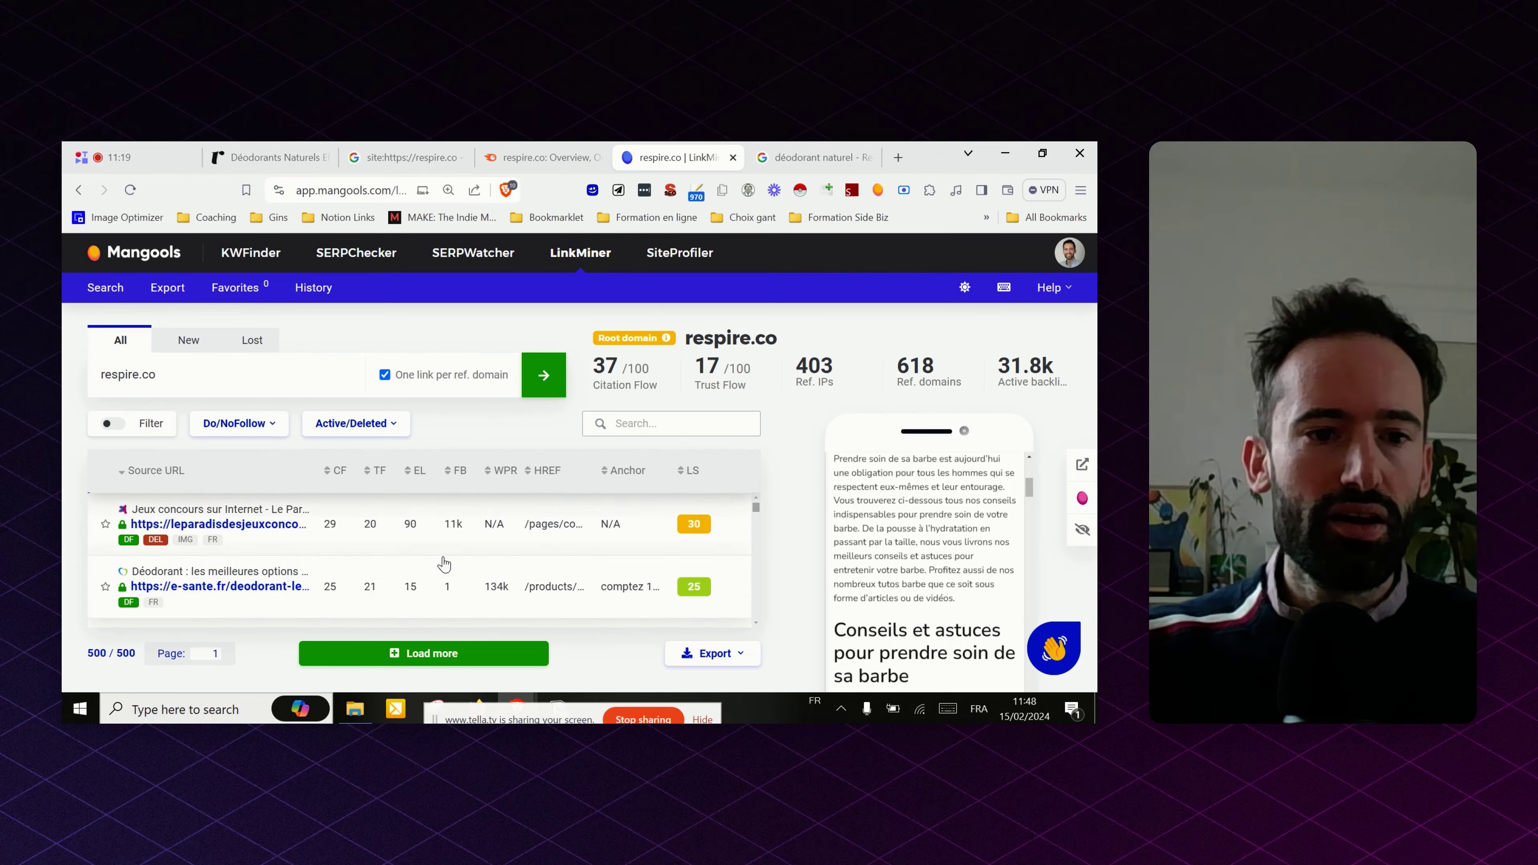
pyautogui.scroll(-3, 328, 532)
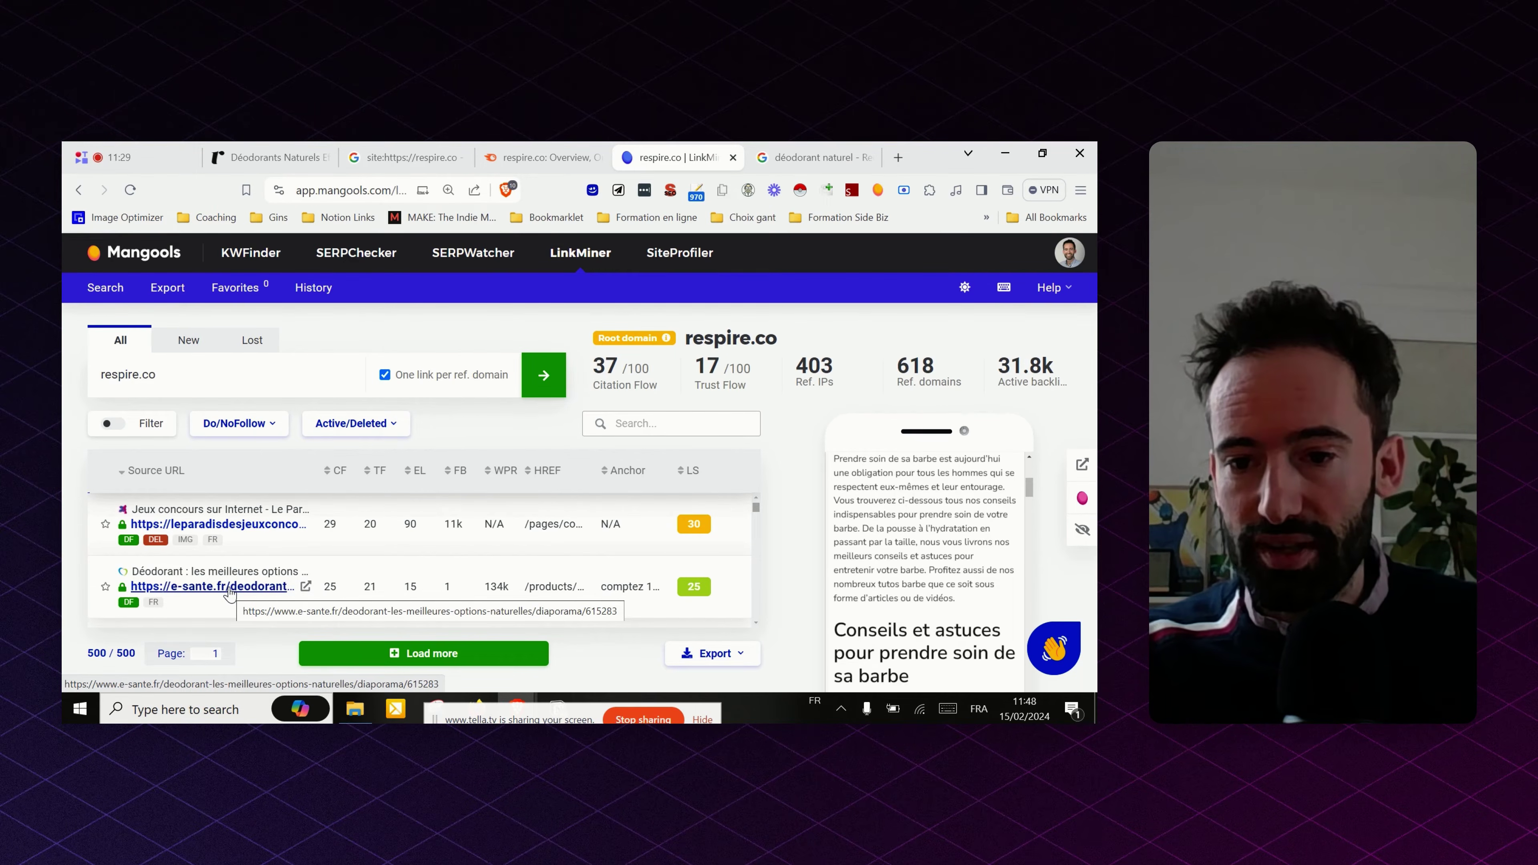
# - Search Google for "ymyl" in a new tab
pyautogui.click(896, 154)
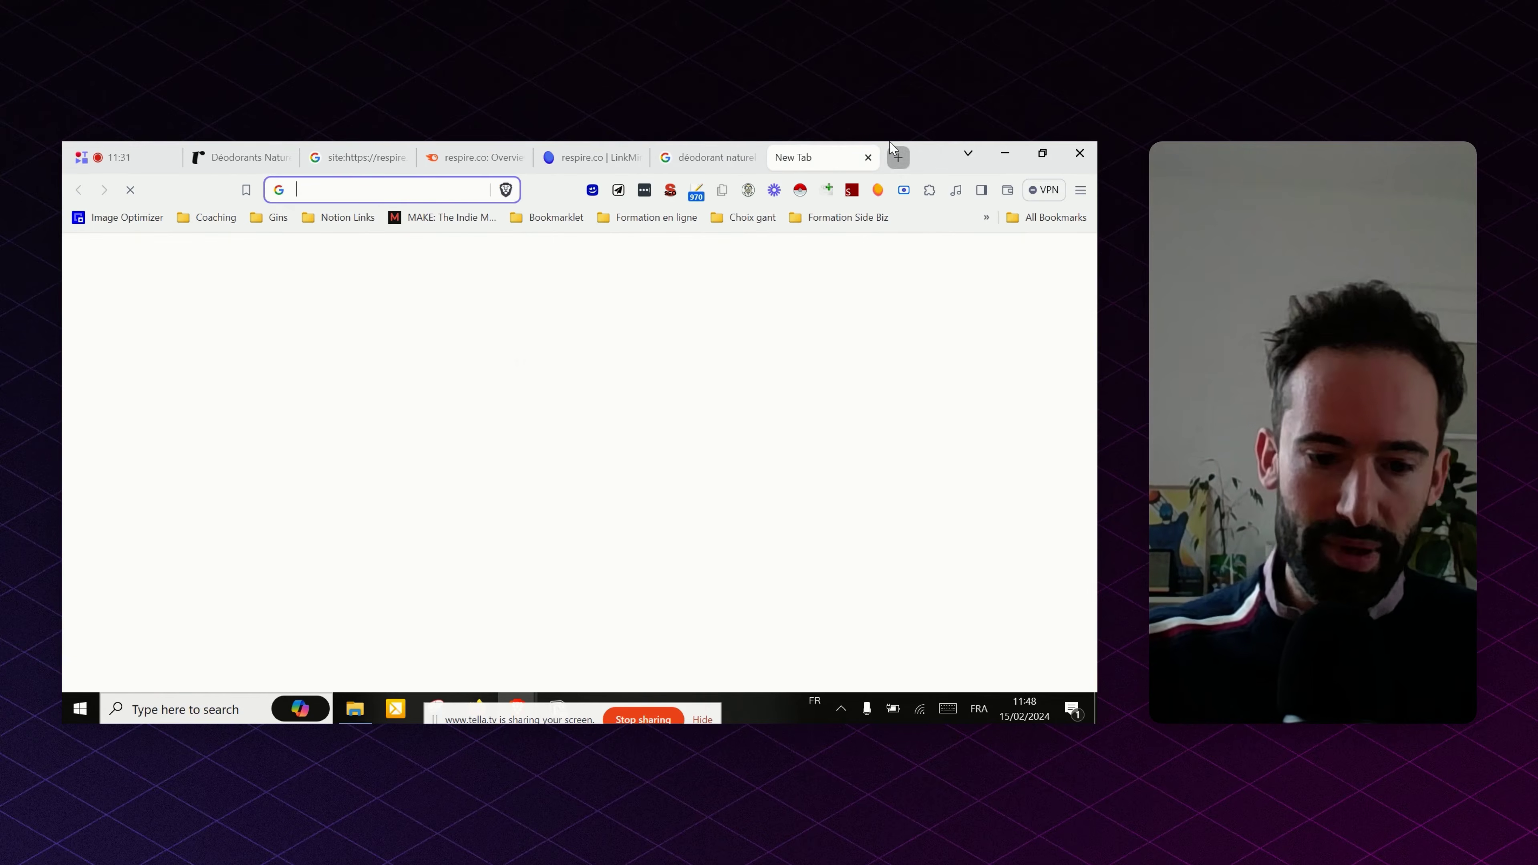
pyautogui.write('ymyl')
pyautogui.press('Return')
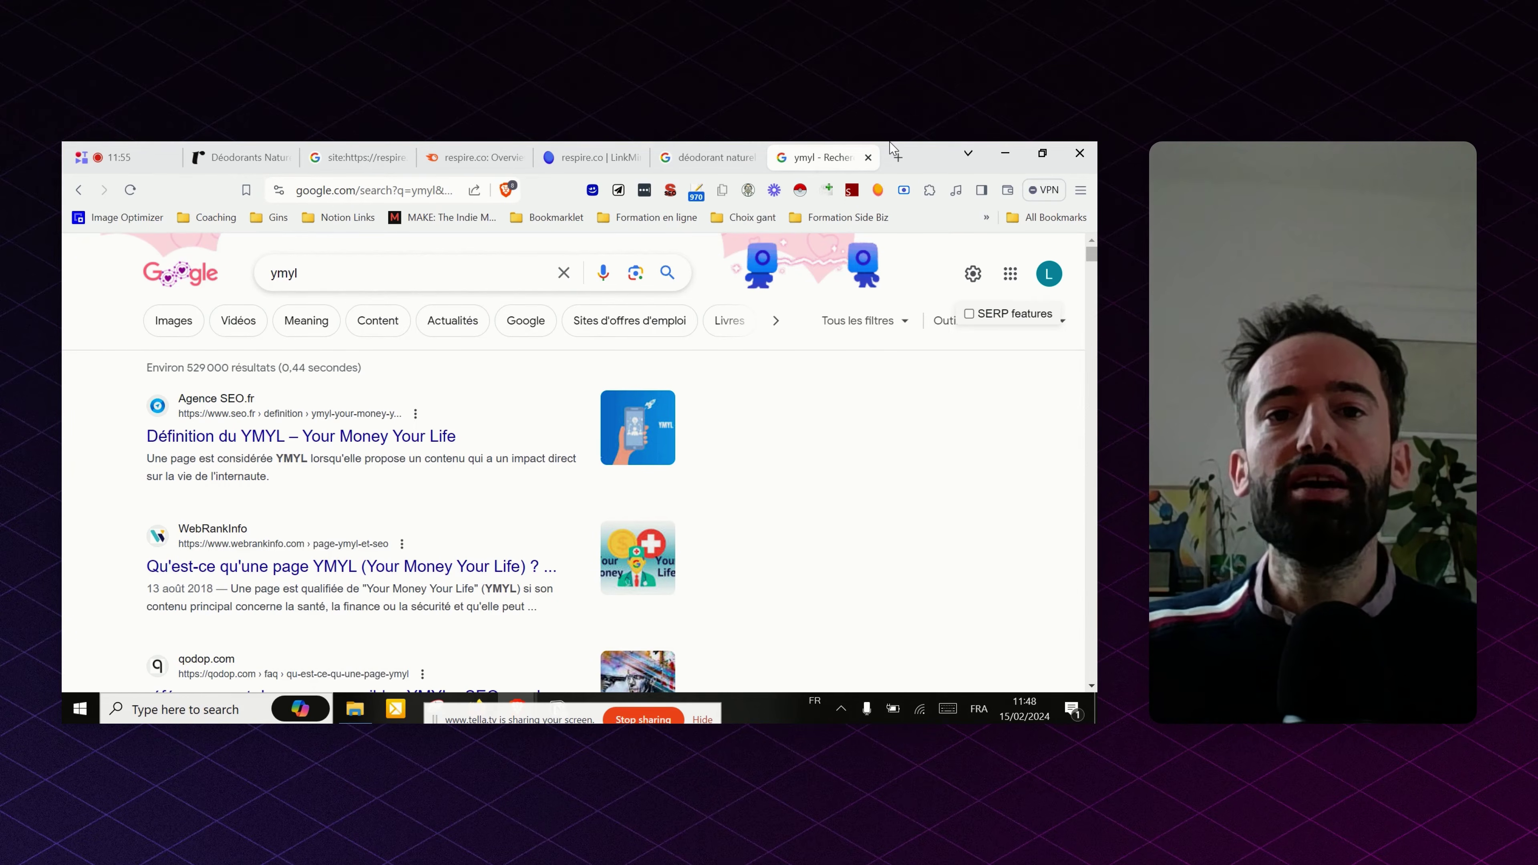
# - Return to LinkMiner and review further respire.co backlinks, including maratona.fr, femininbio.com, eenov.com and defidelles.co
pyautogui.click(566, 158)
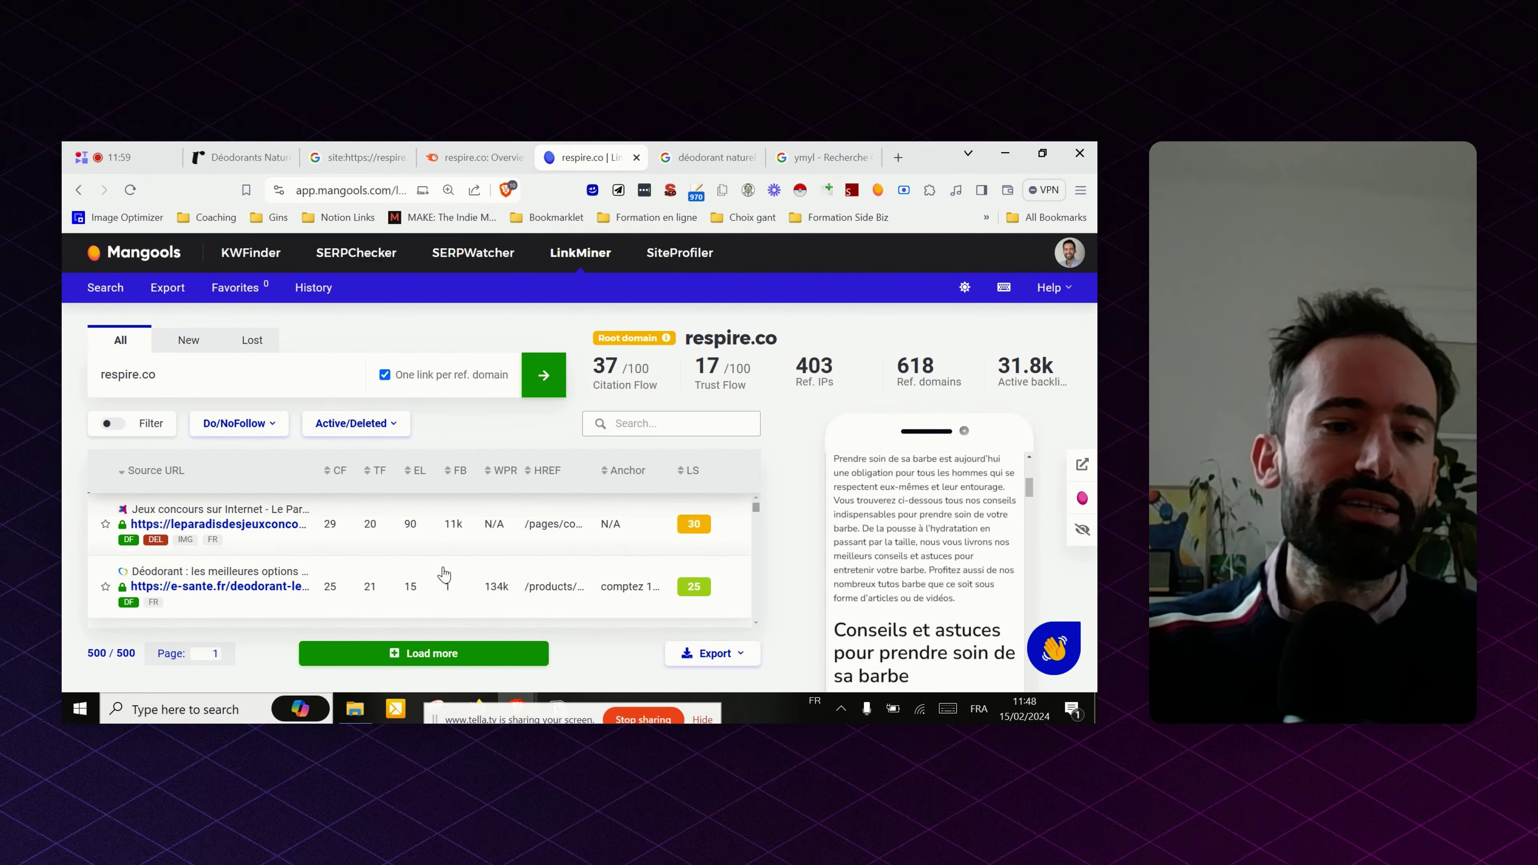
pyautogui.scroll(-3, 444, 572)
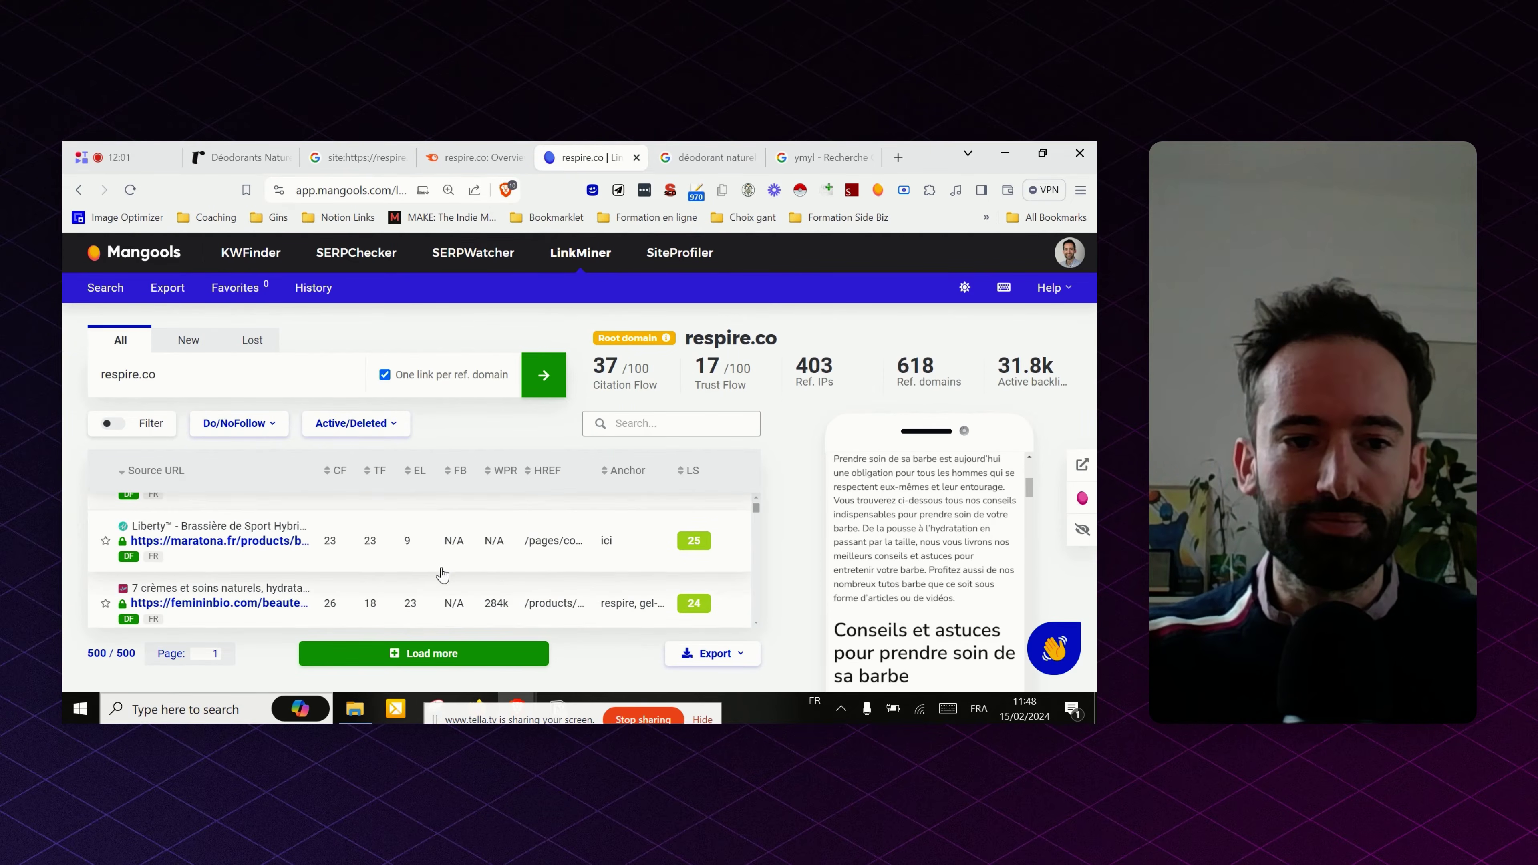
pyautogui.scroll(3, 441, 573)
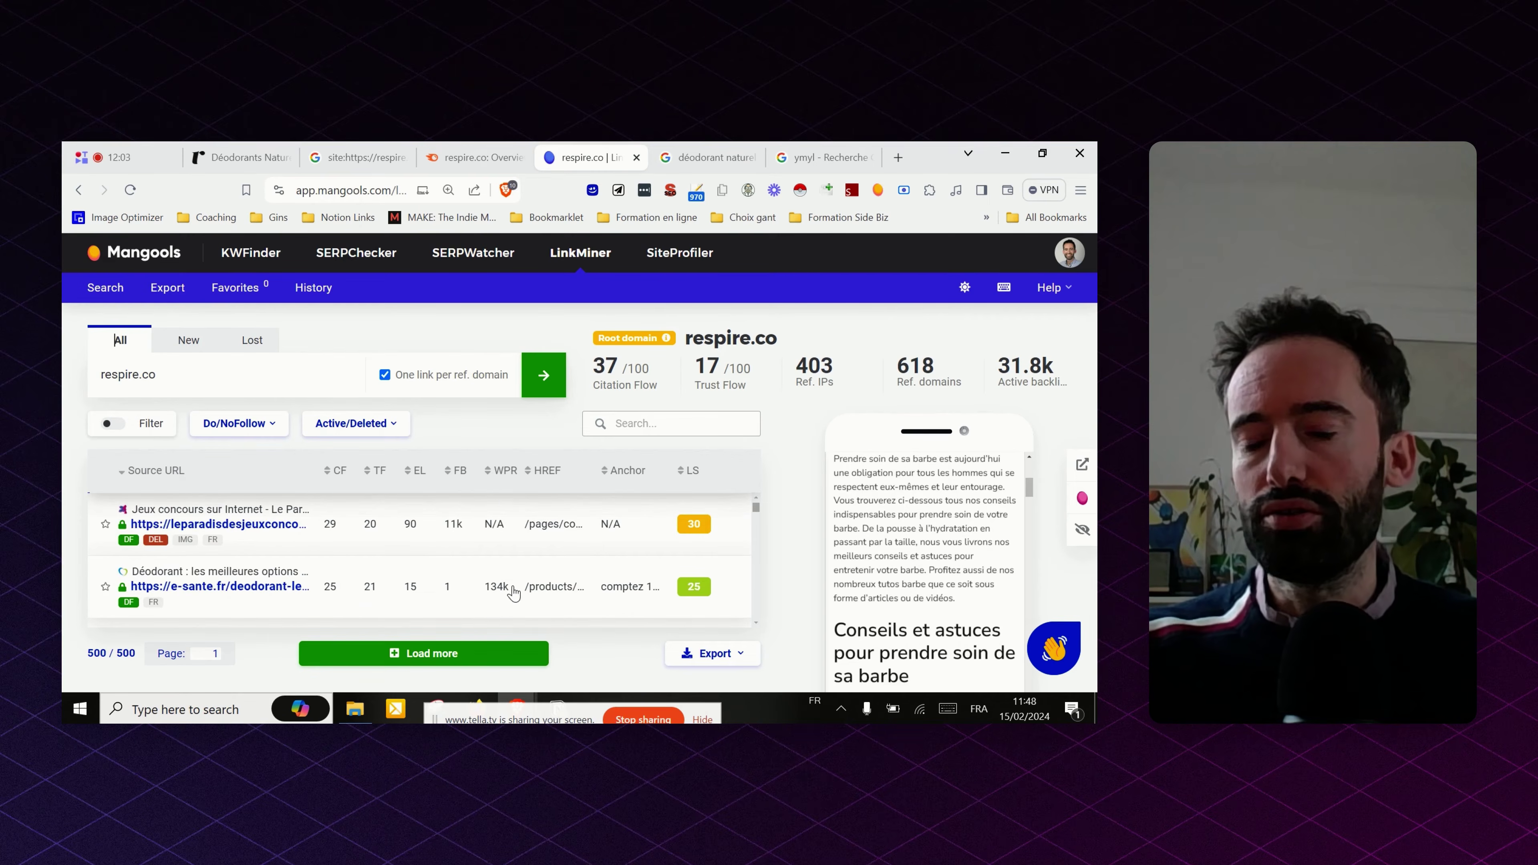
pyautogui.scroll(-3, 515, 583)
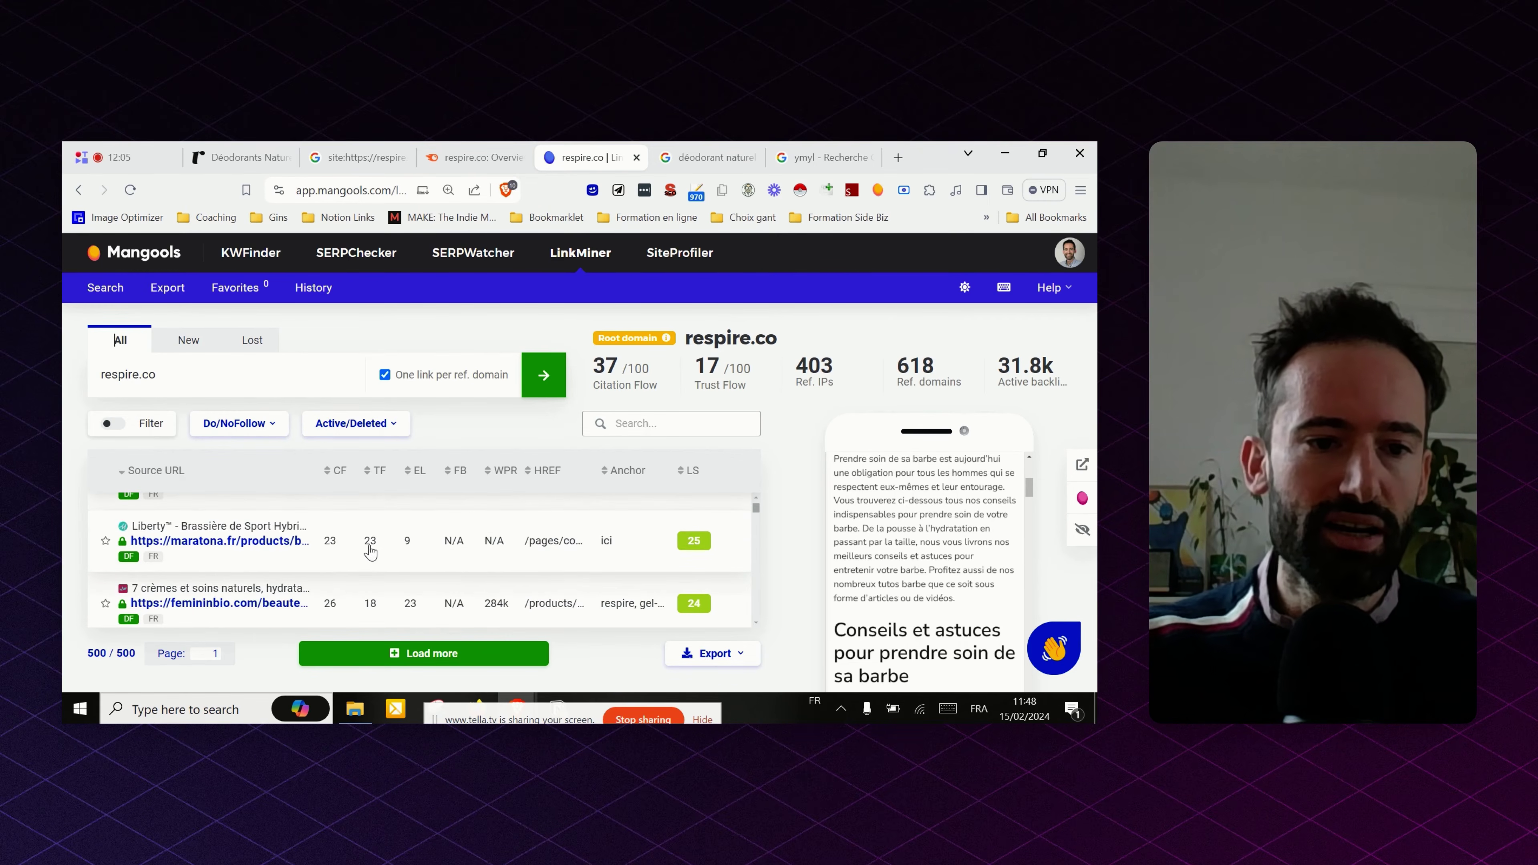
pyautogui.scroll(-2, 336, 565)
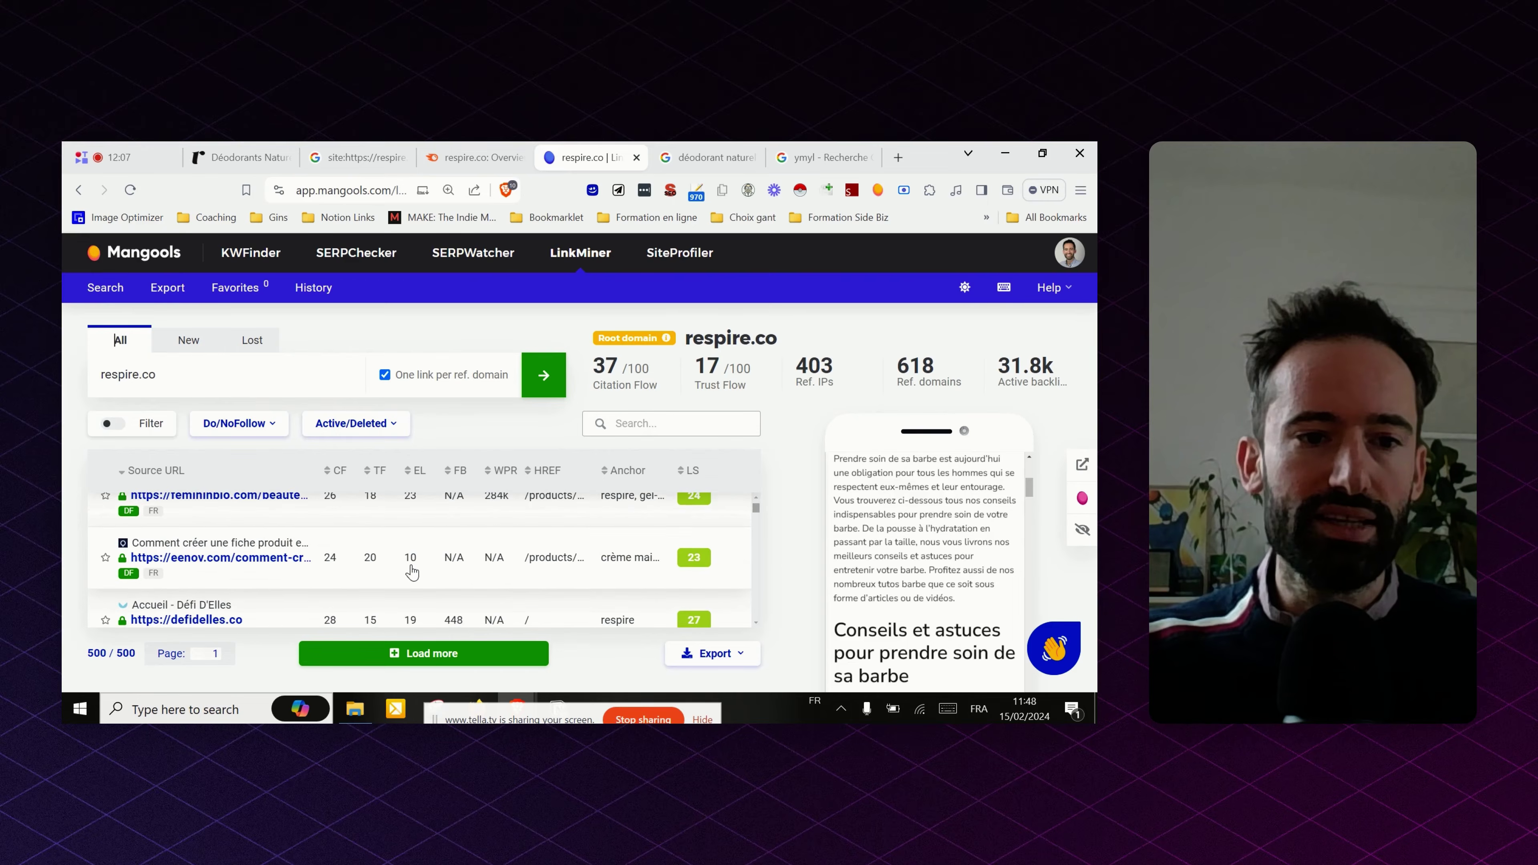
pyautogui.scroll(2, 302, 551)
pyautogui.scroll(-2, 270, 572)
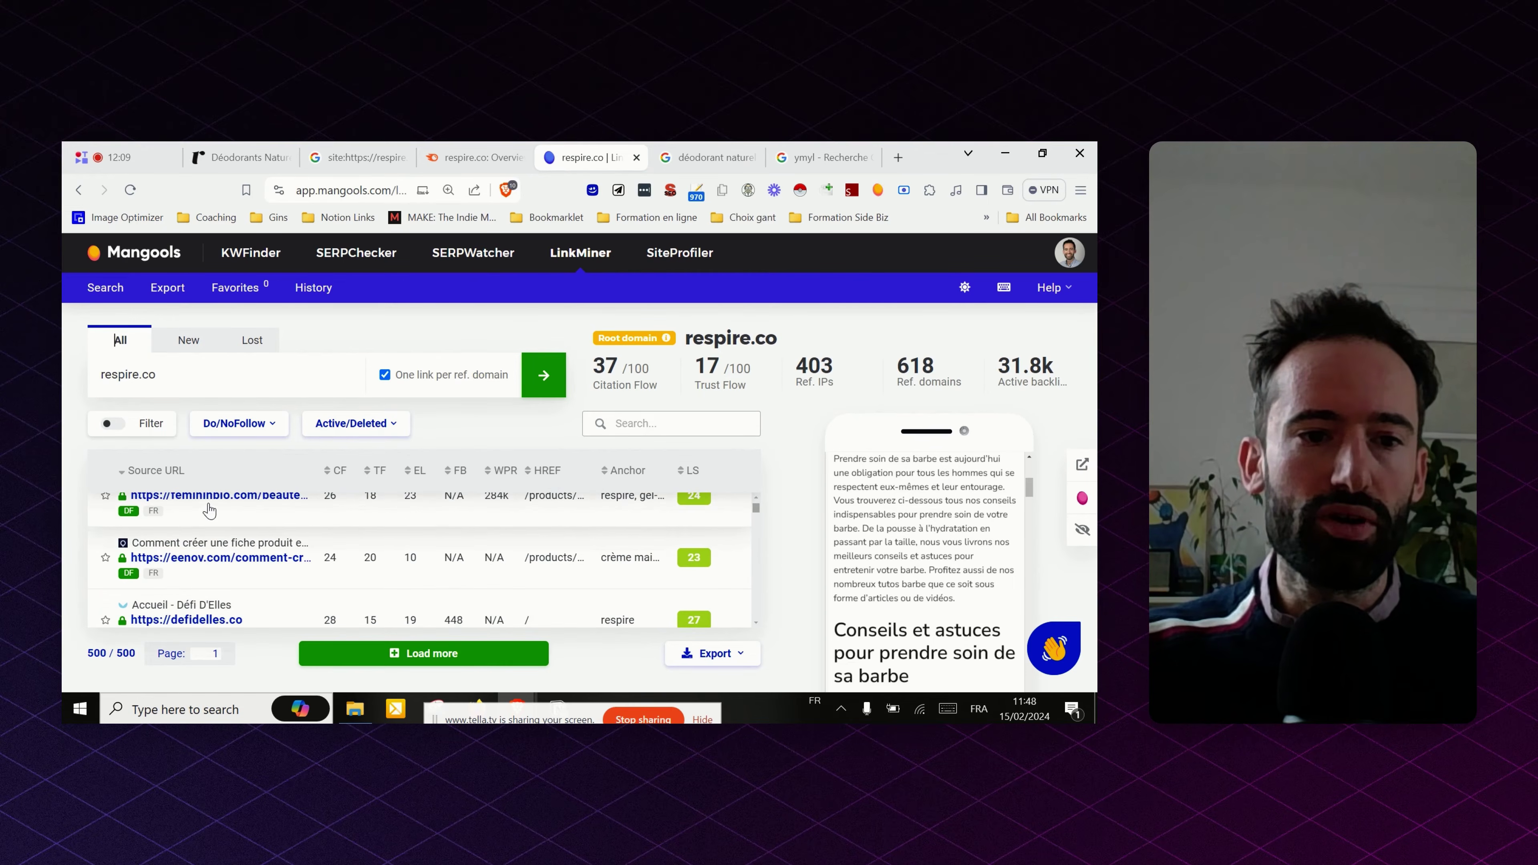
# - Search the respire.co backlinks in LinkMiner for "marie", check the marieclaire.fr link, and clear the search
pyautogui.scroll(-2, 436, 583)
pyautogui.hotkey('ctrl', 'f')
pyautogui.write('marie')
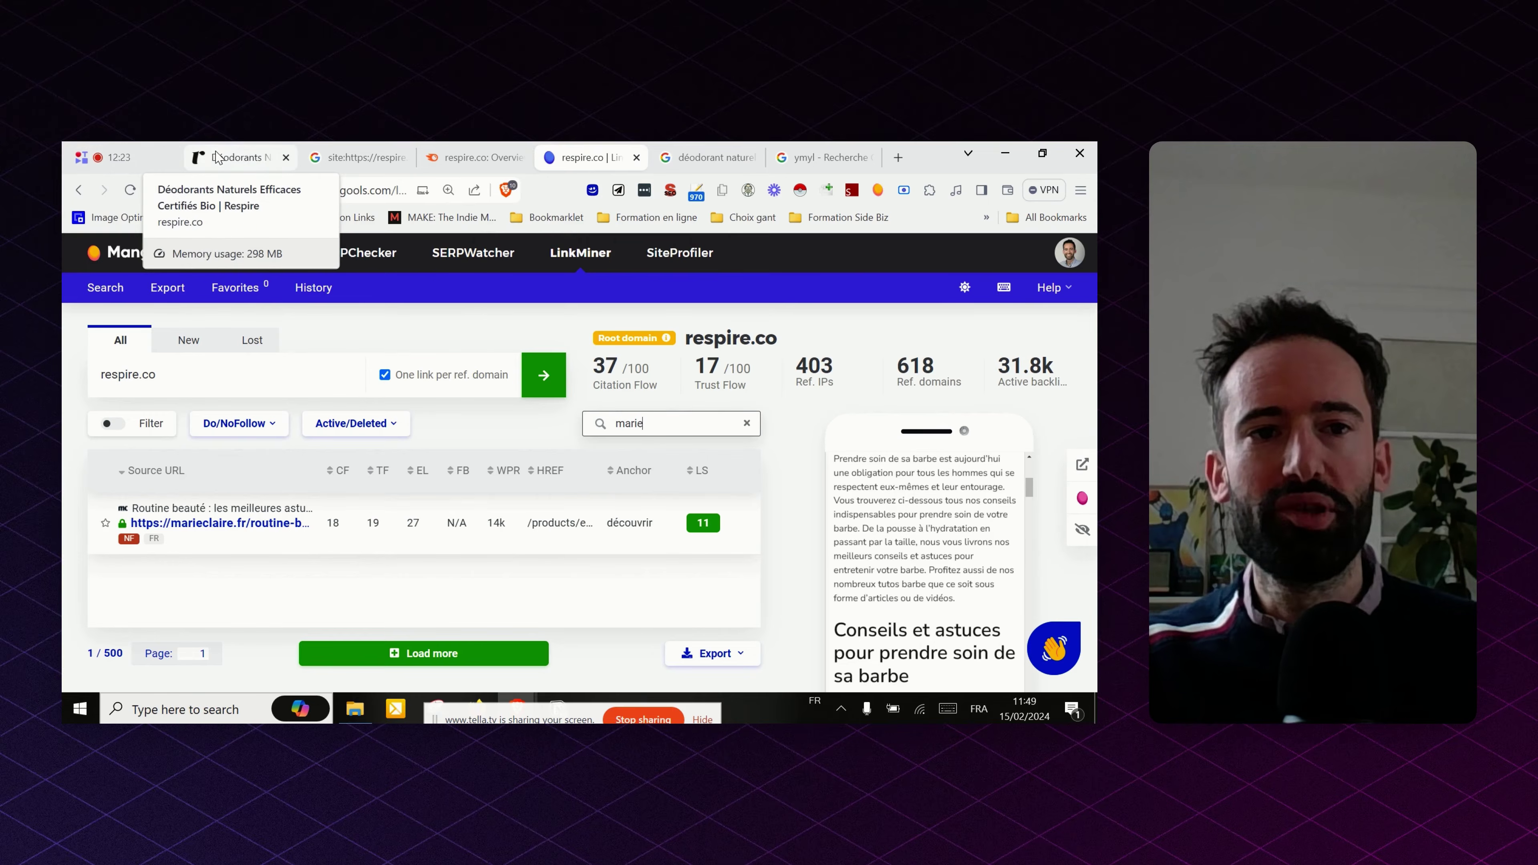
pyautogui.doubleClick(637, 422)
pyautogui.press('BackSpace')
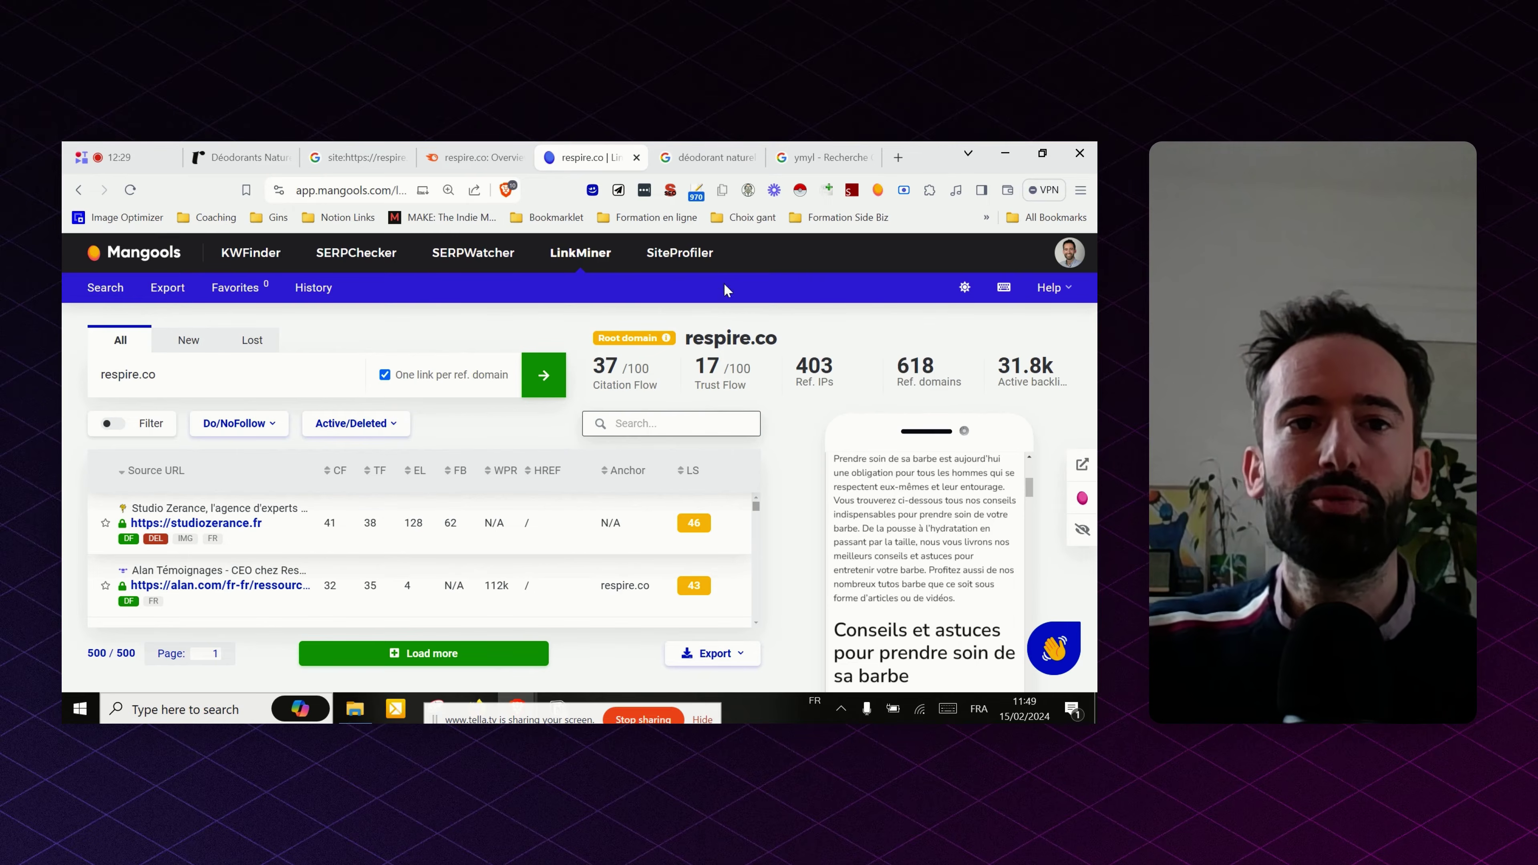
# - Open the olive-banane-et-pasteque.com backlink from the list, look through the blog's posts, and close it
pyautogui.scroll(-5, 533, 536)
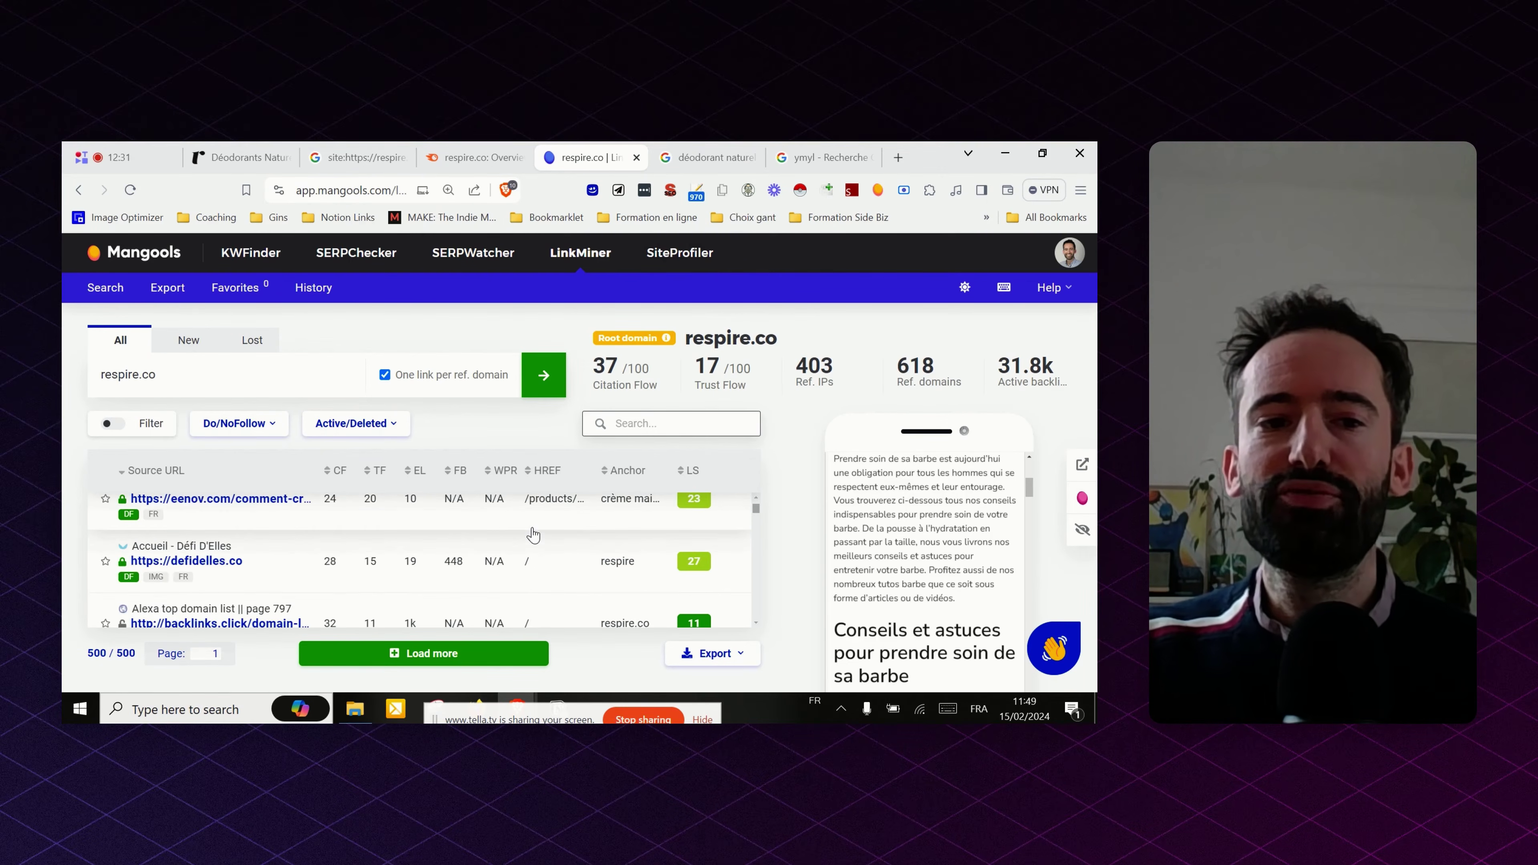
pyautogui.scroll(-2, 533, 536)
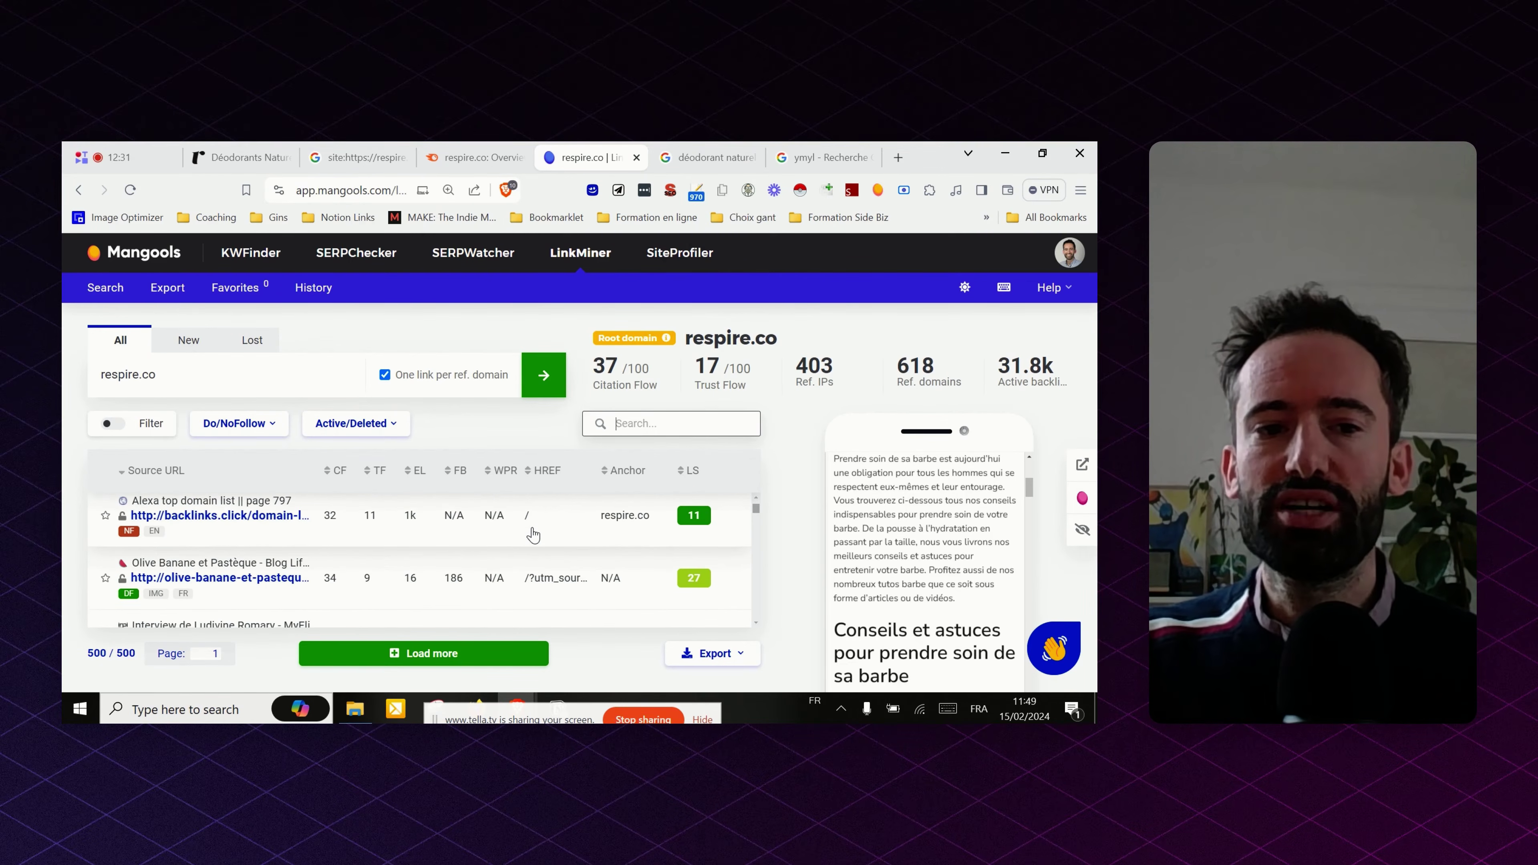
pyautogui.click(285, 579)
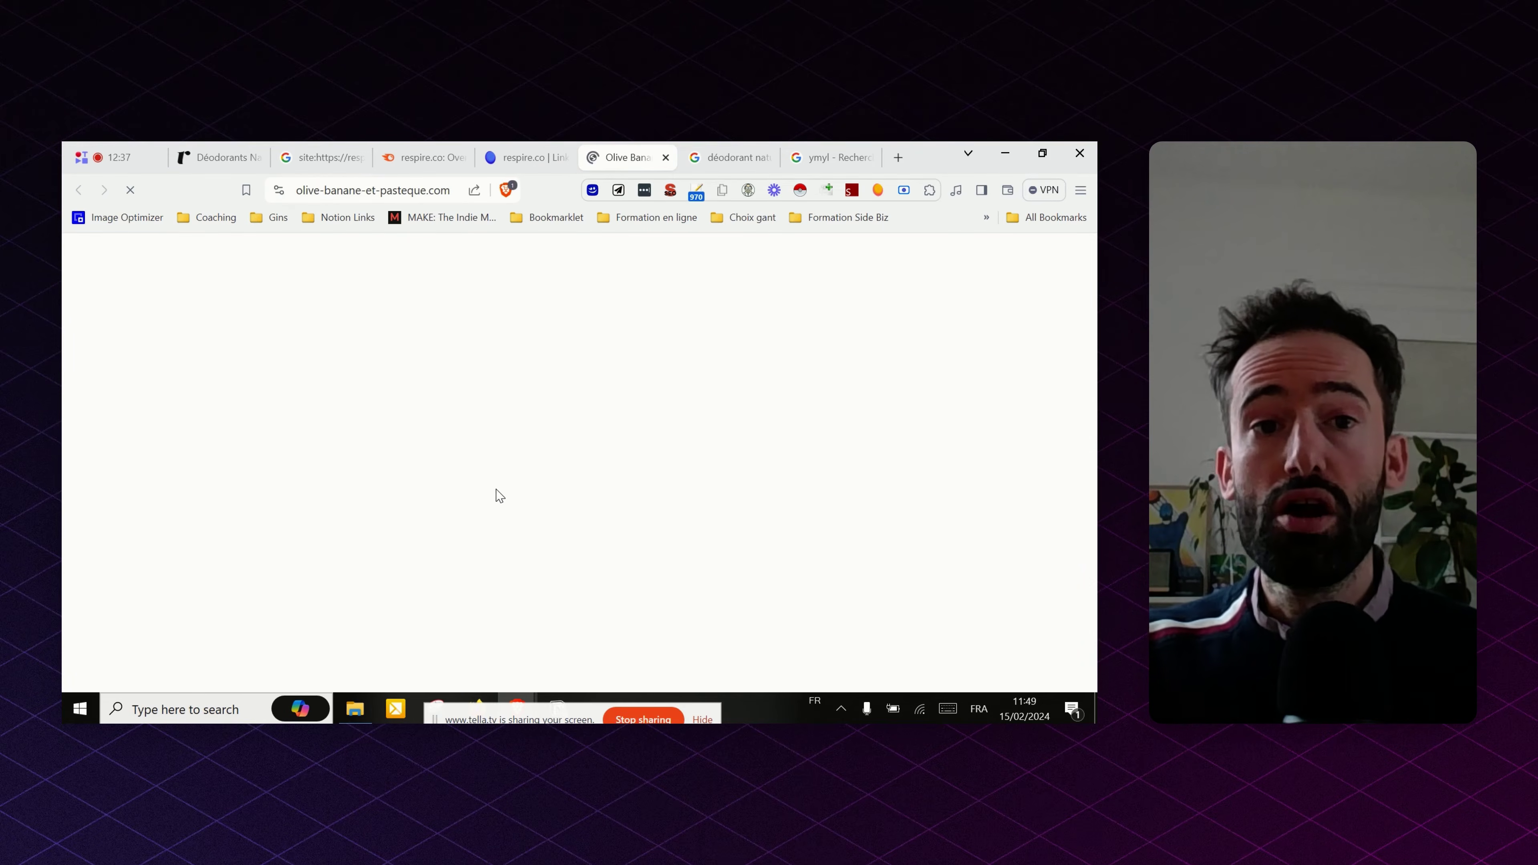
pyautogui.moveTo(501, 463)
pyautogui.scroll(-3, 937, 380)
pyautogui.scroll(-10, 958, 415)
pyautogui.scroll(-10, 598, 425)
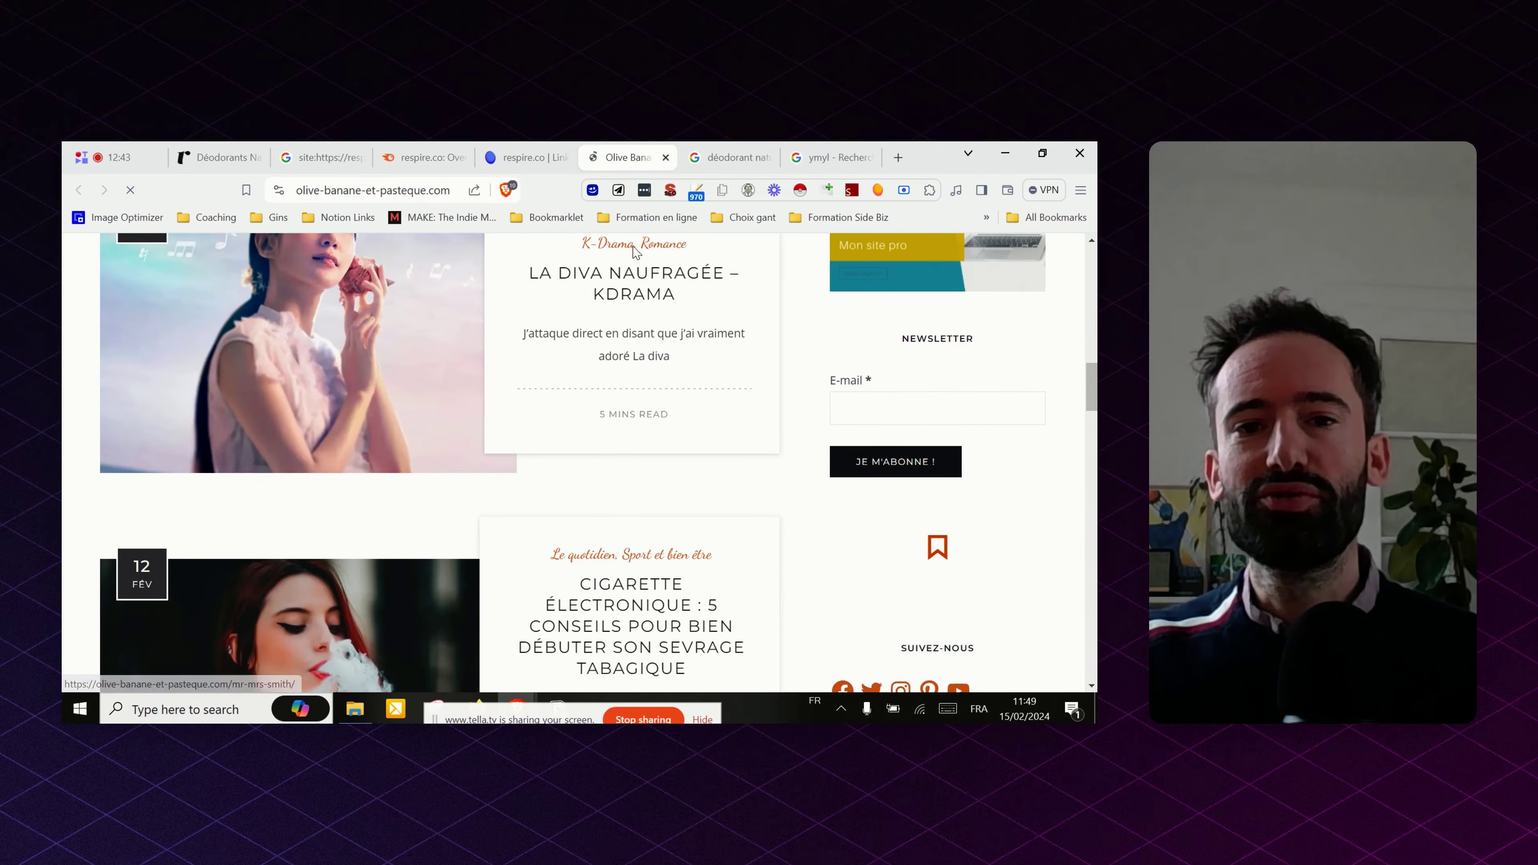
pyautogui.scroll(-5, 690, 399)
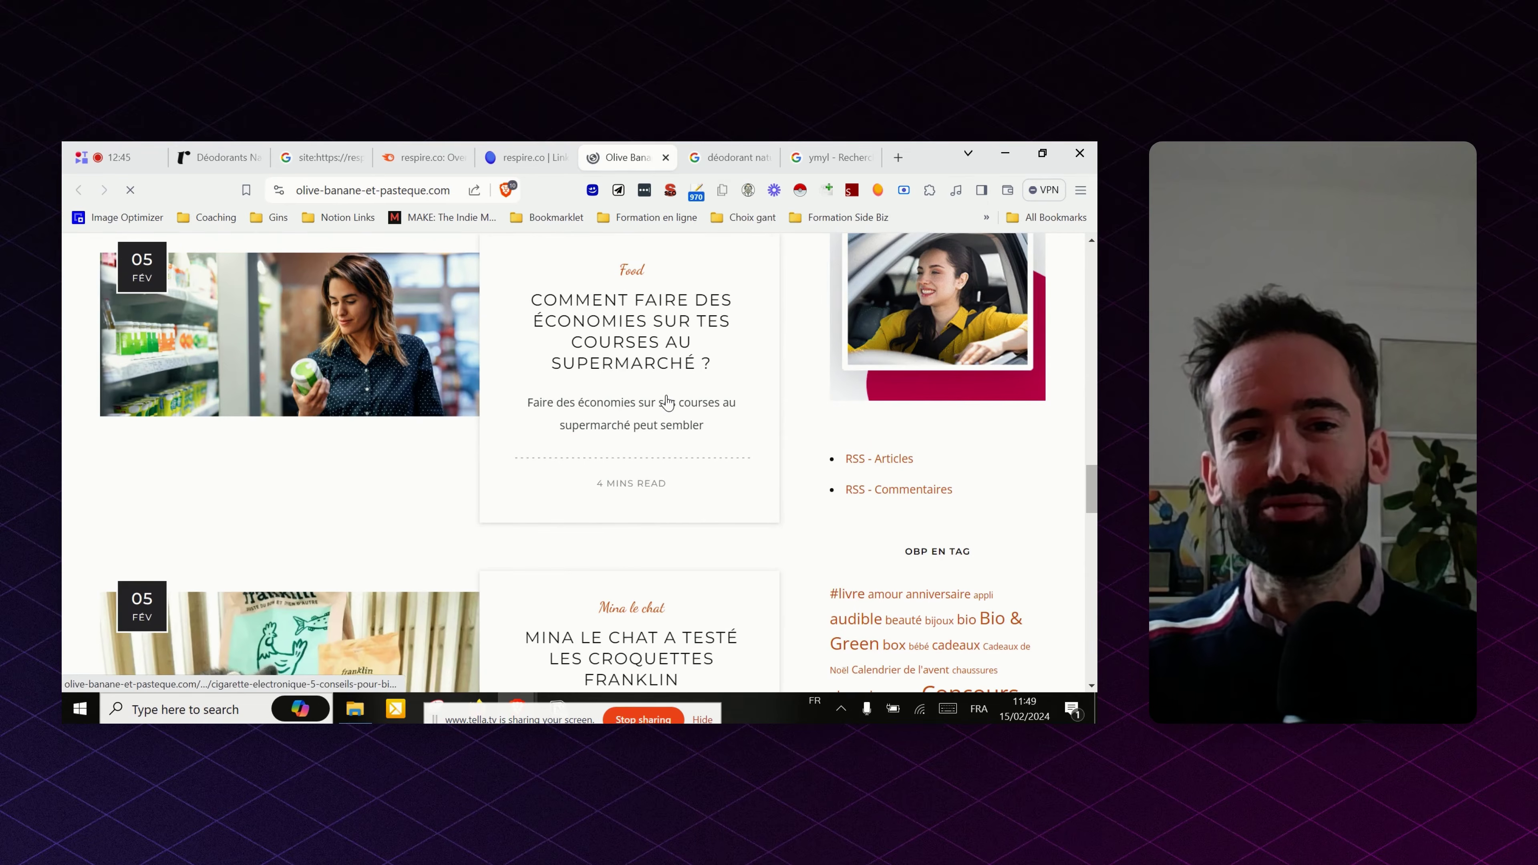
pyautogui.scroll(-4, 955, 405)
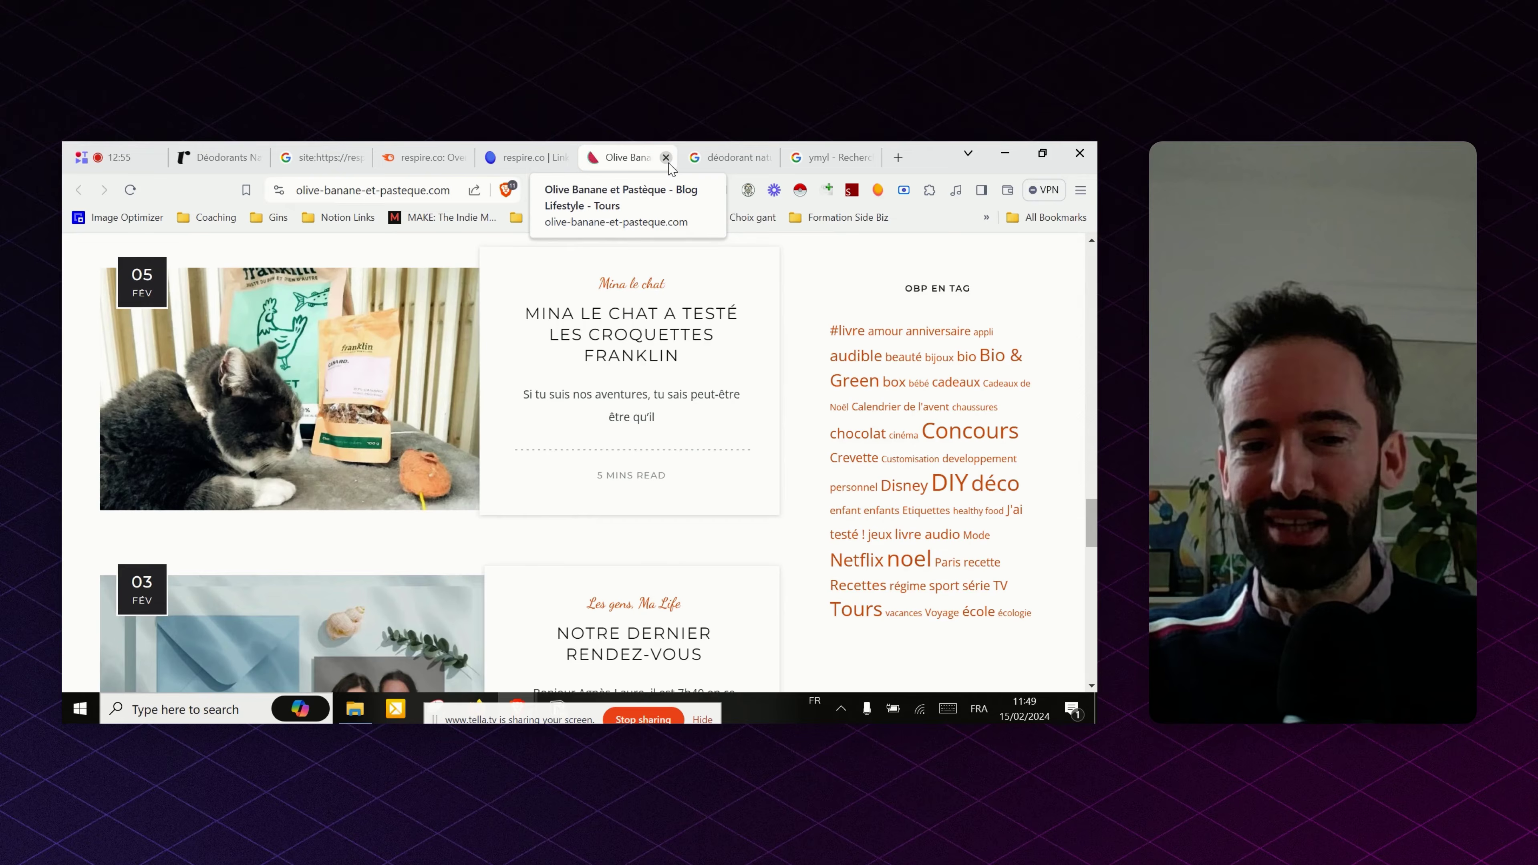
pyautogui.click(666, 158)
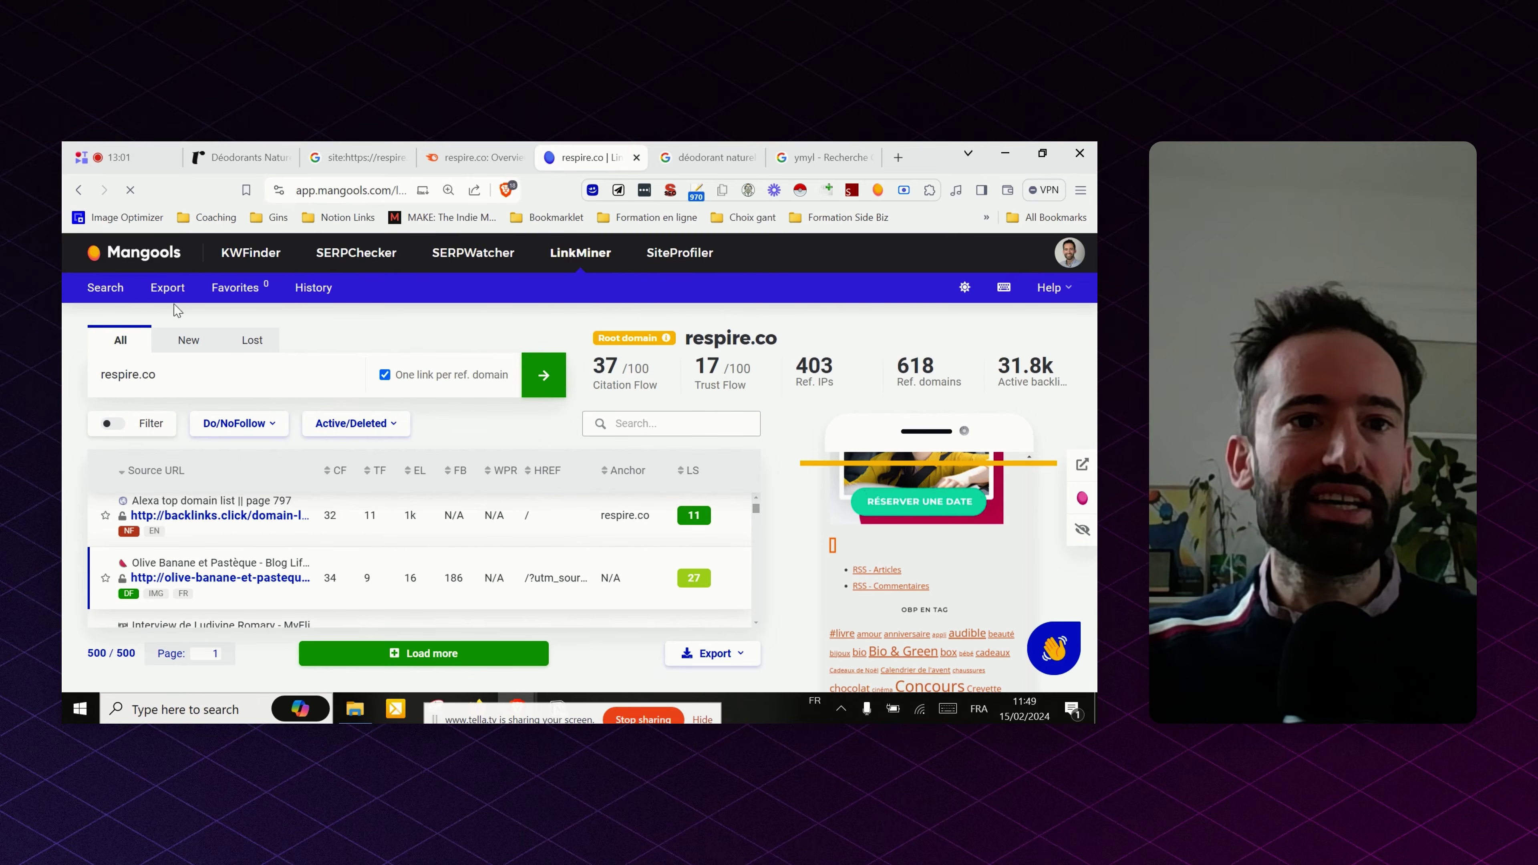
# - Return to the respire.co natural deodorants page and review the site's product categories, including Cheveux, Dentifrices and Visage
pyautogui.click(224, 159)
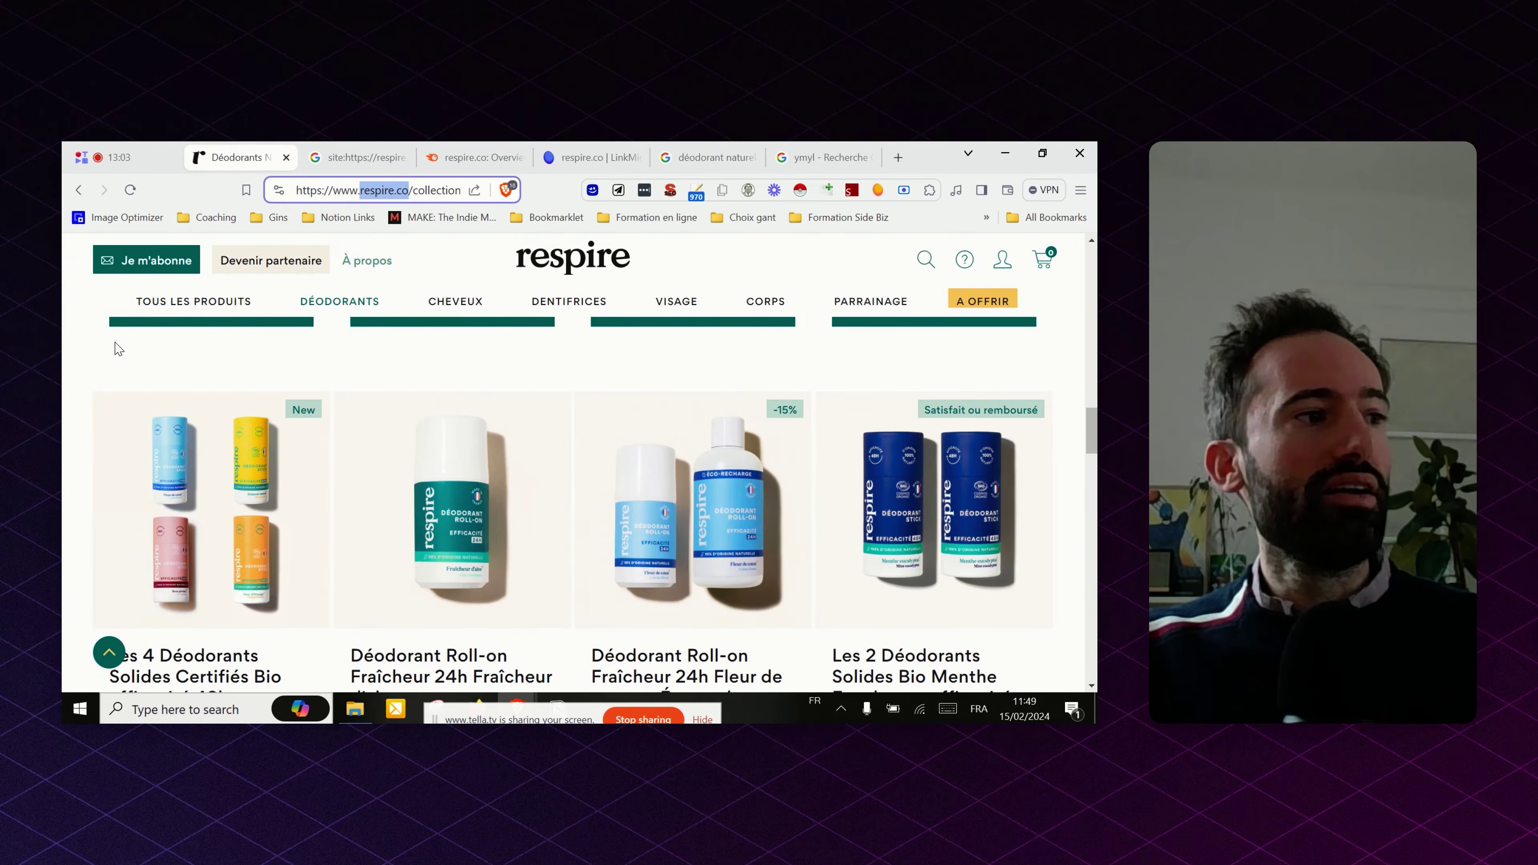
pyautogui.scroll(10, 422, 374)
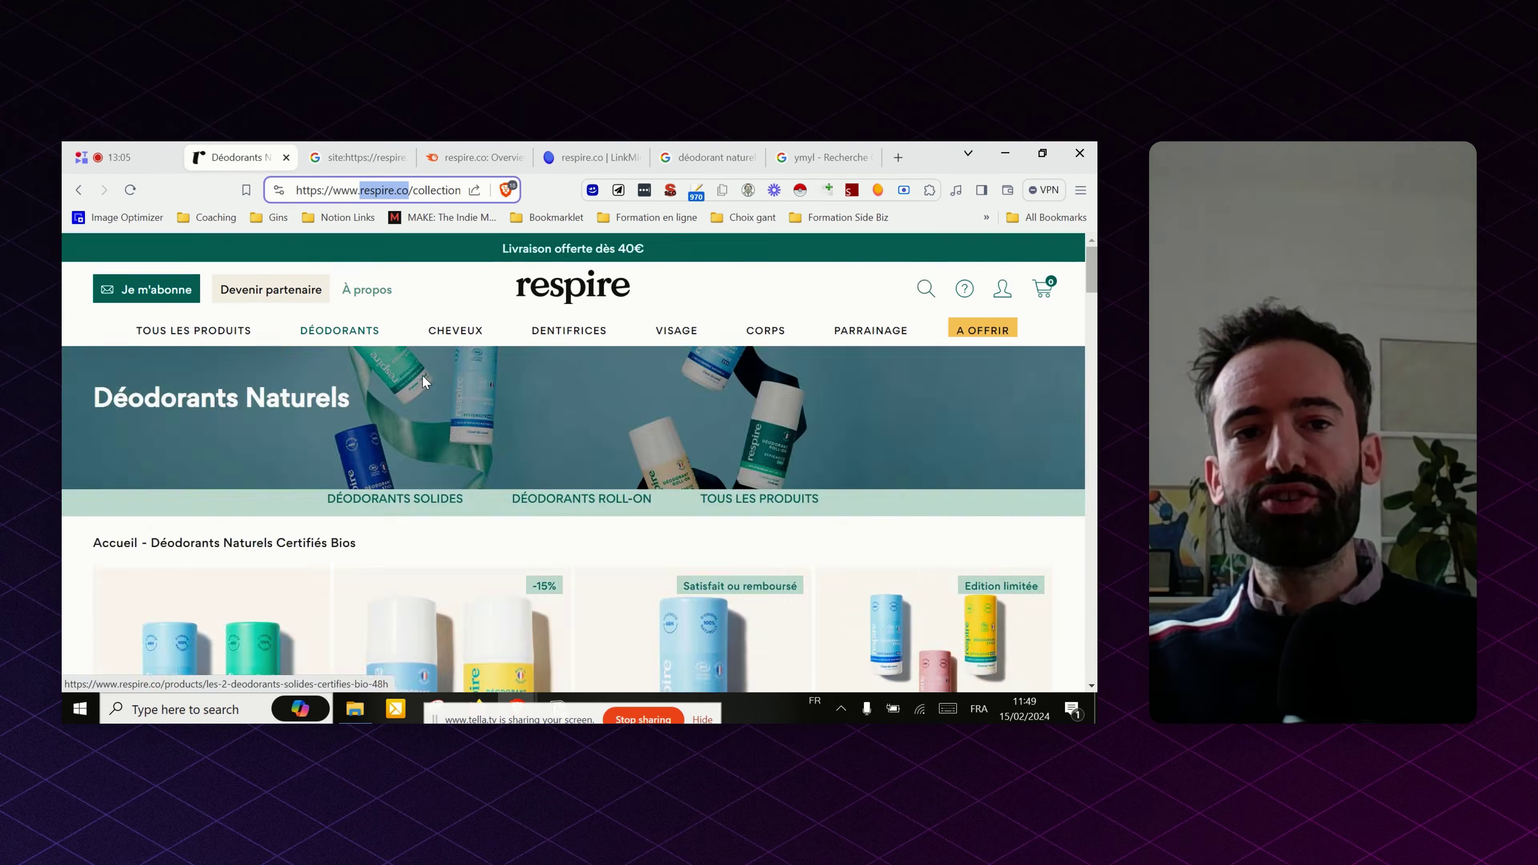
pyautogui.moveTo(628, 337)
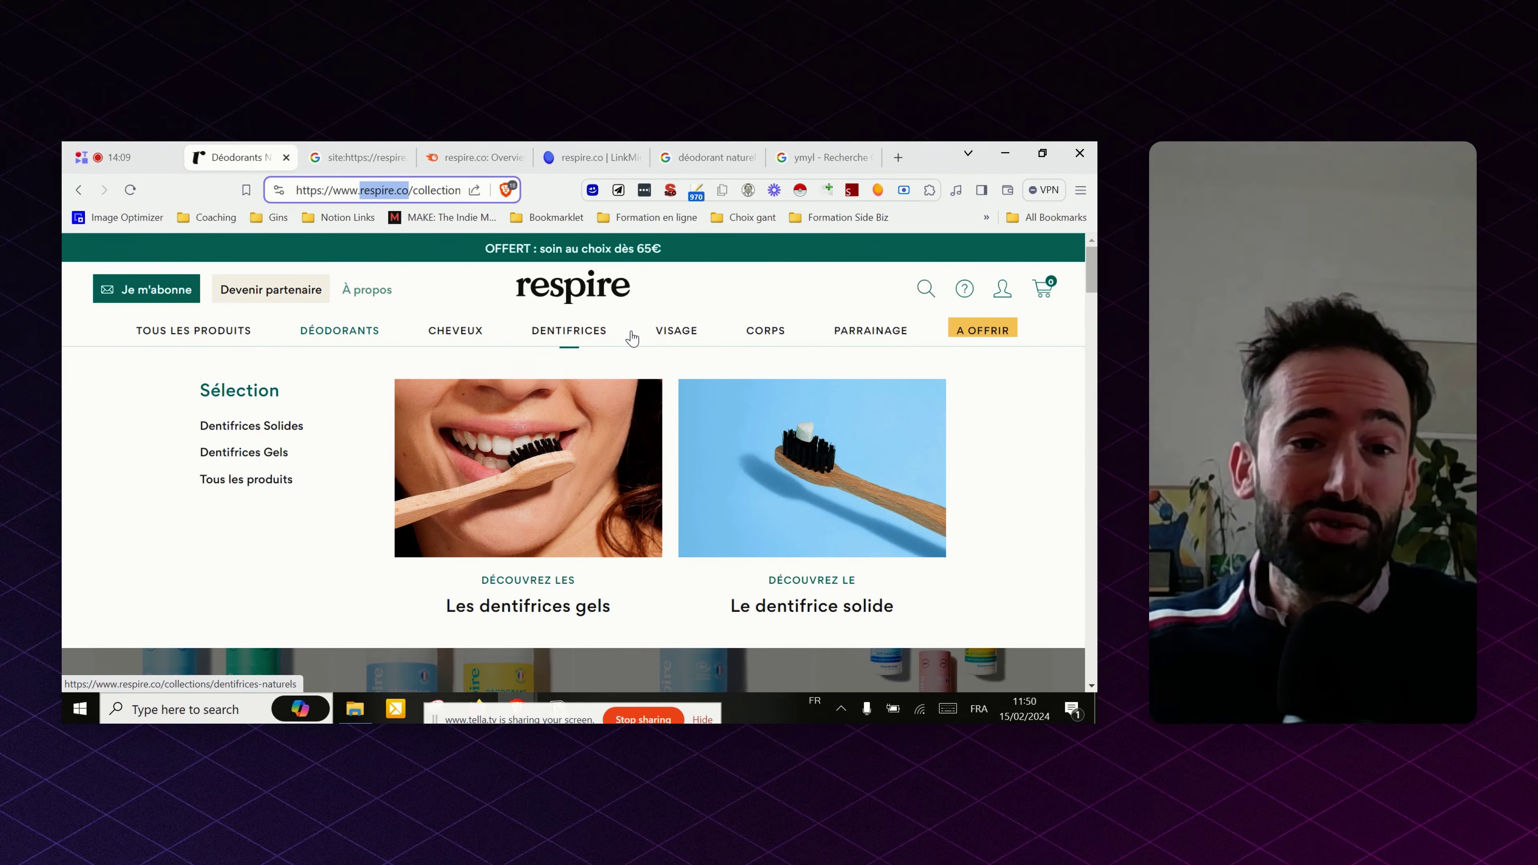
pyautogui.moveTo(457, 339)
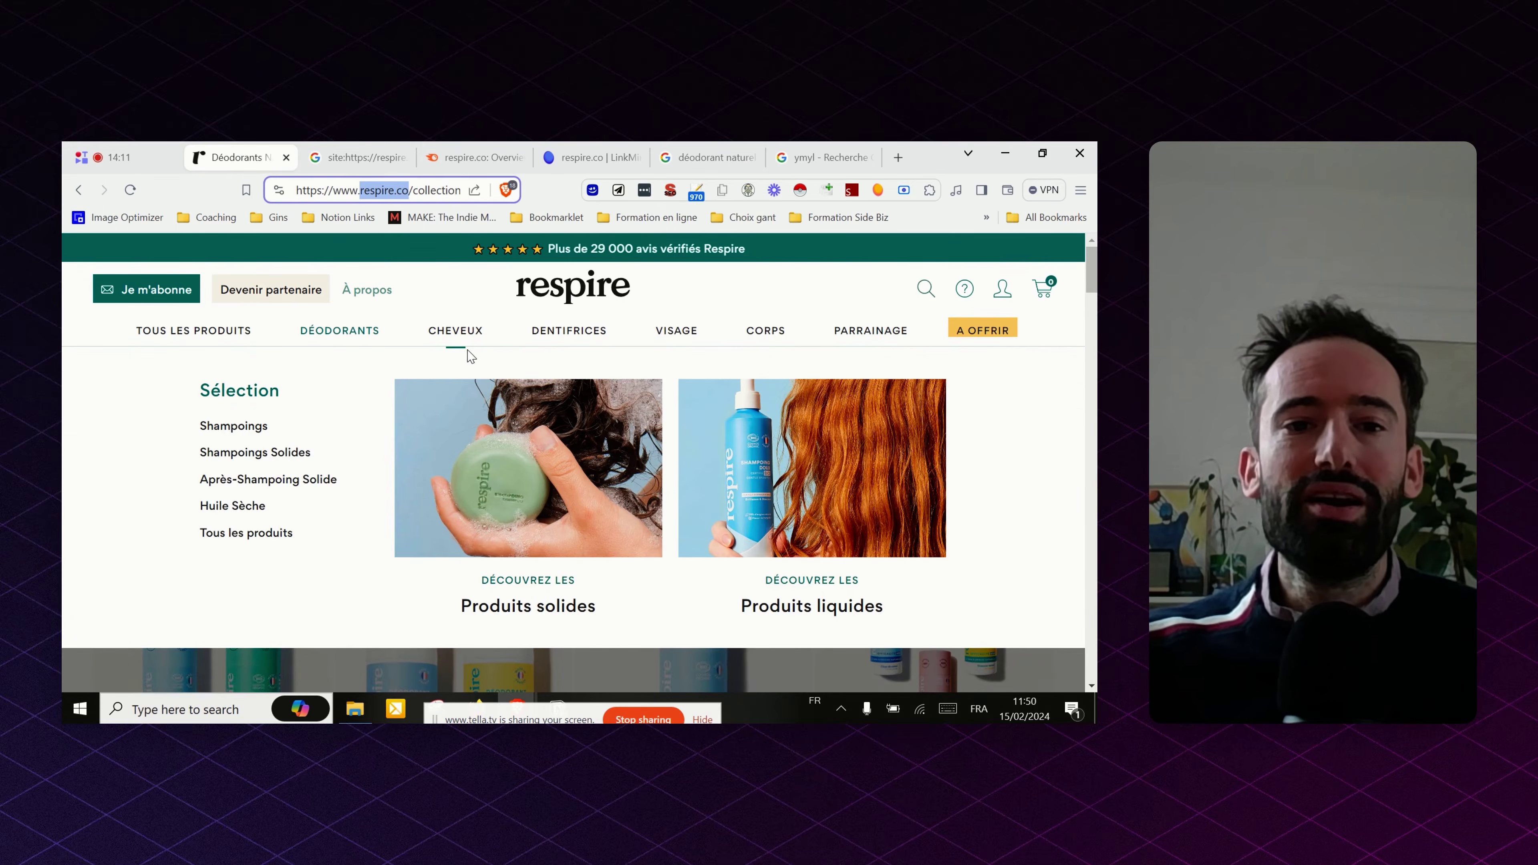
pyautogui.moveTo(554, 339)
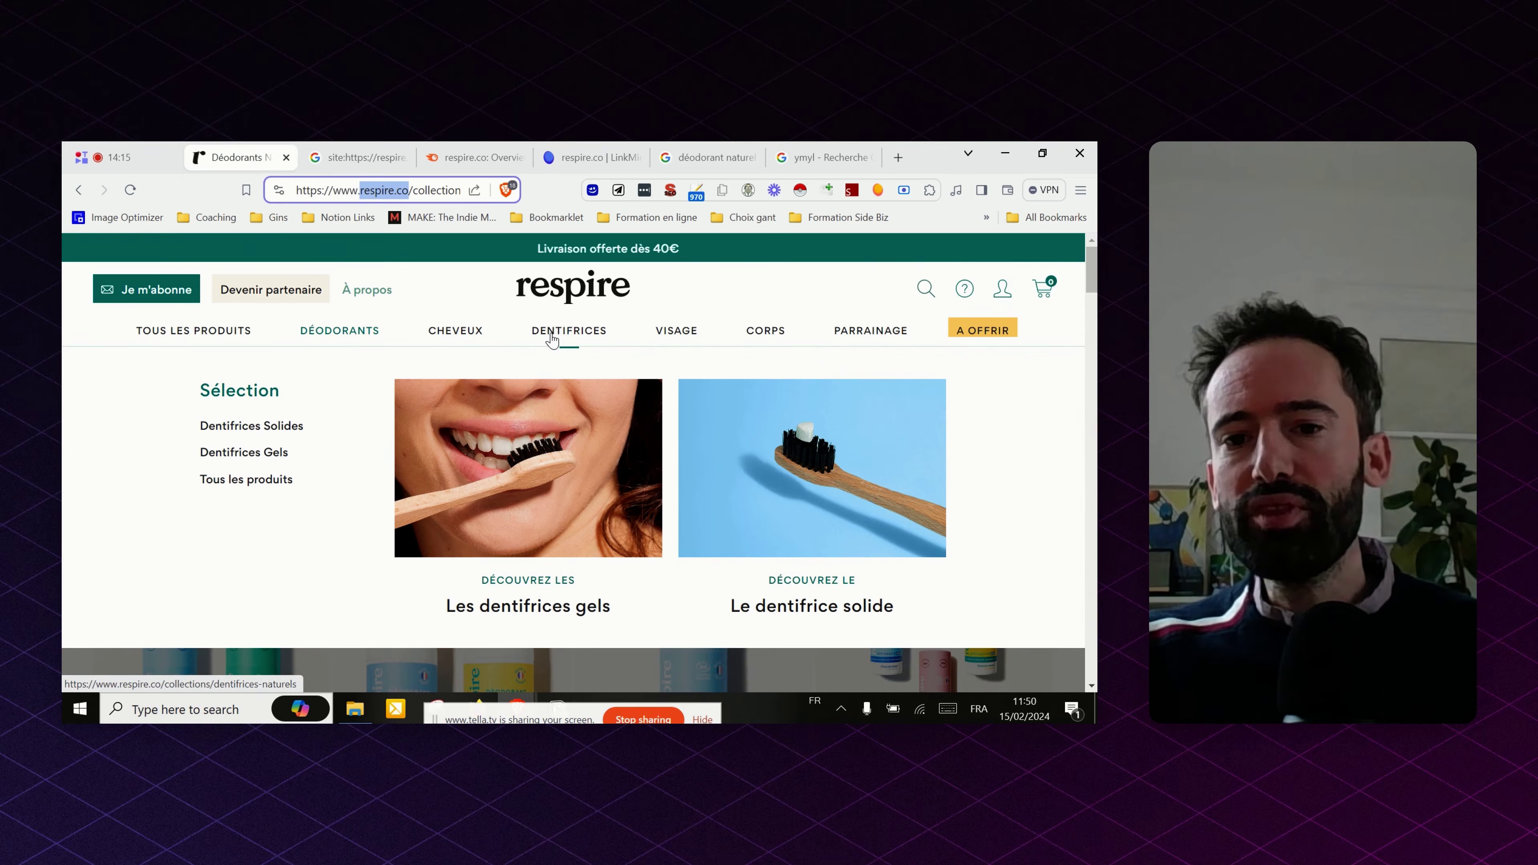
pyautogui.moveTo(679, 340)
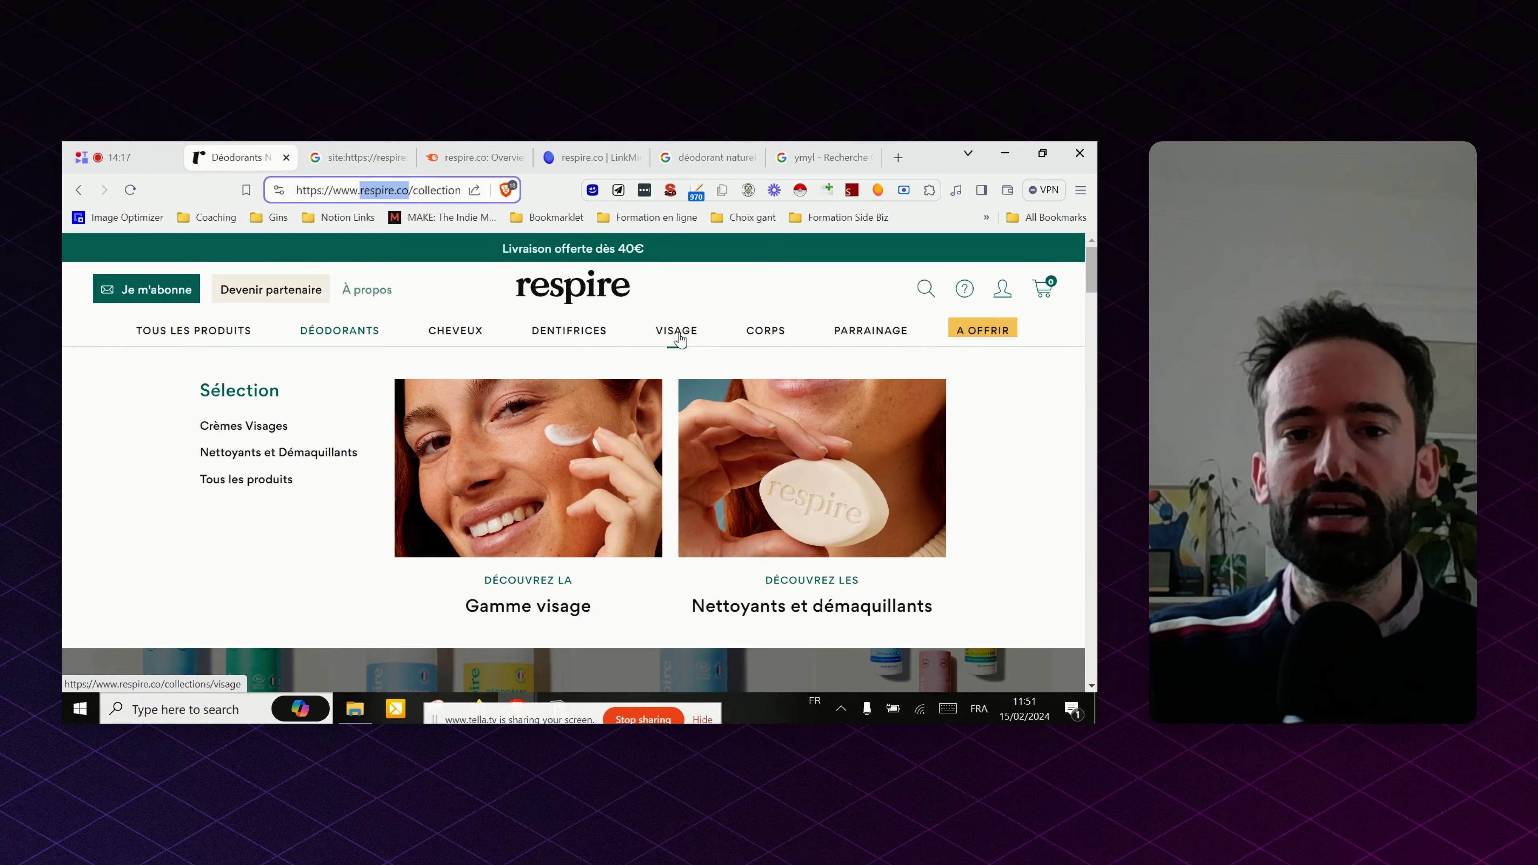
pyautogui.moveTo(768, 330)
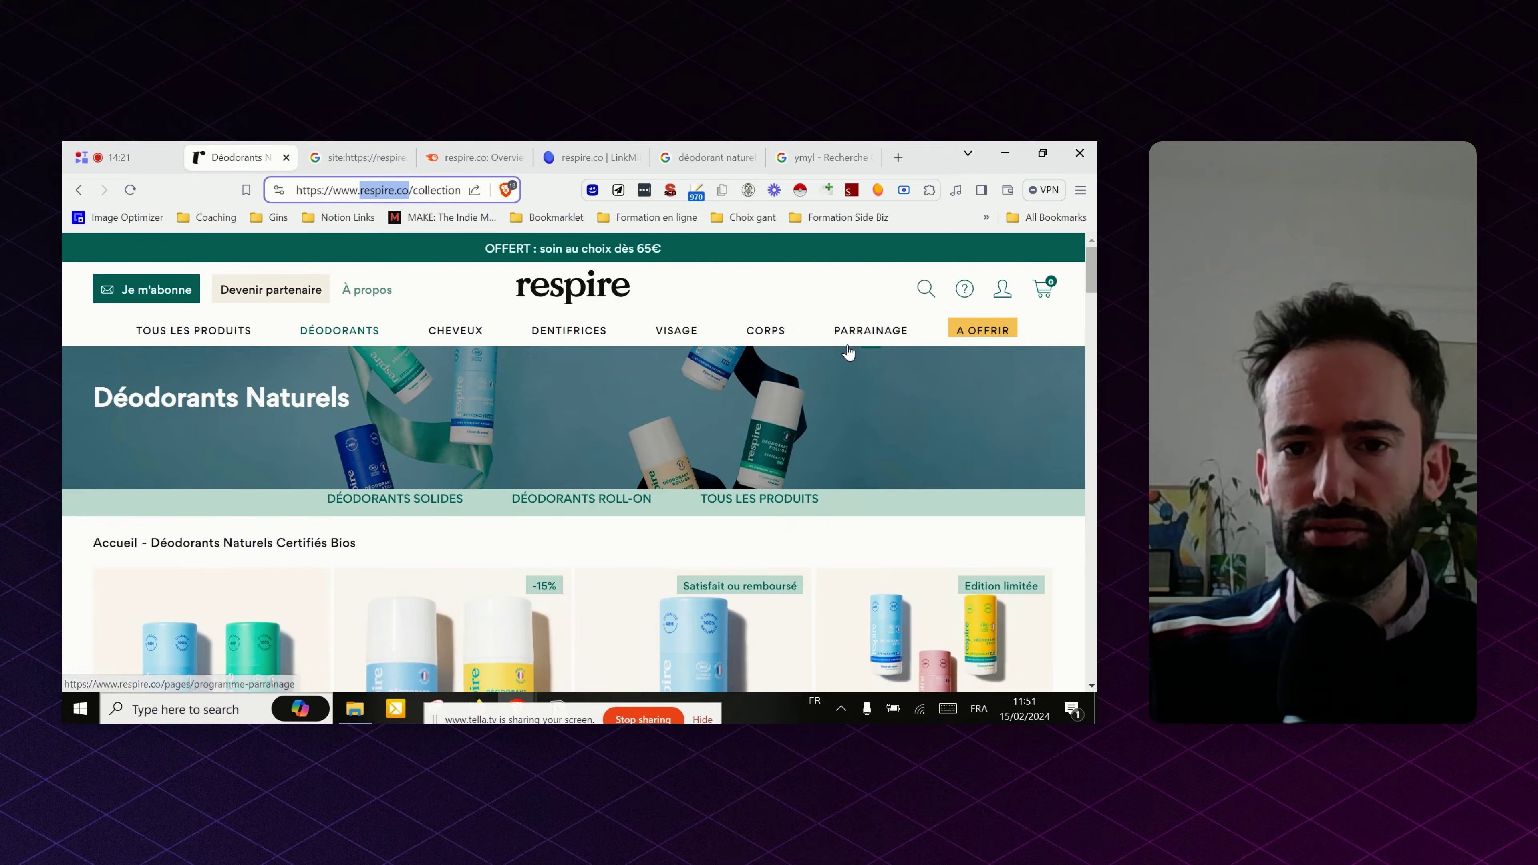
pyautogui.moveTo(337, 343)
pyautogui.moveTo(275, 335)
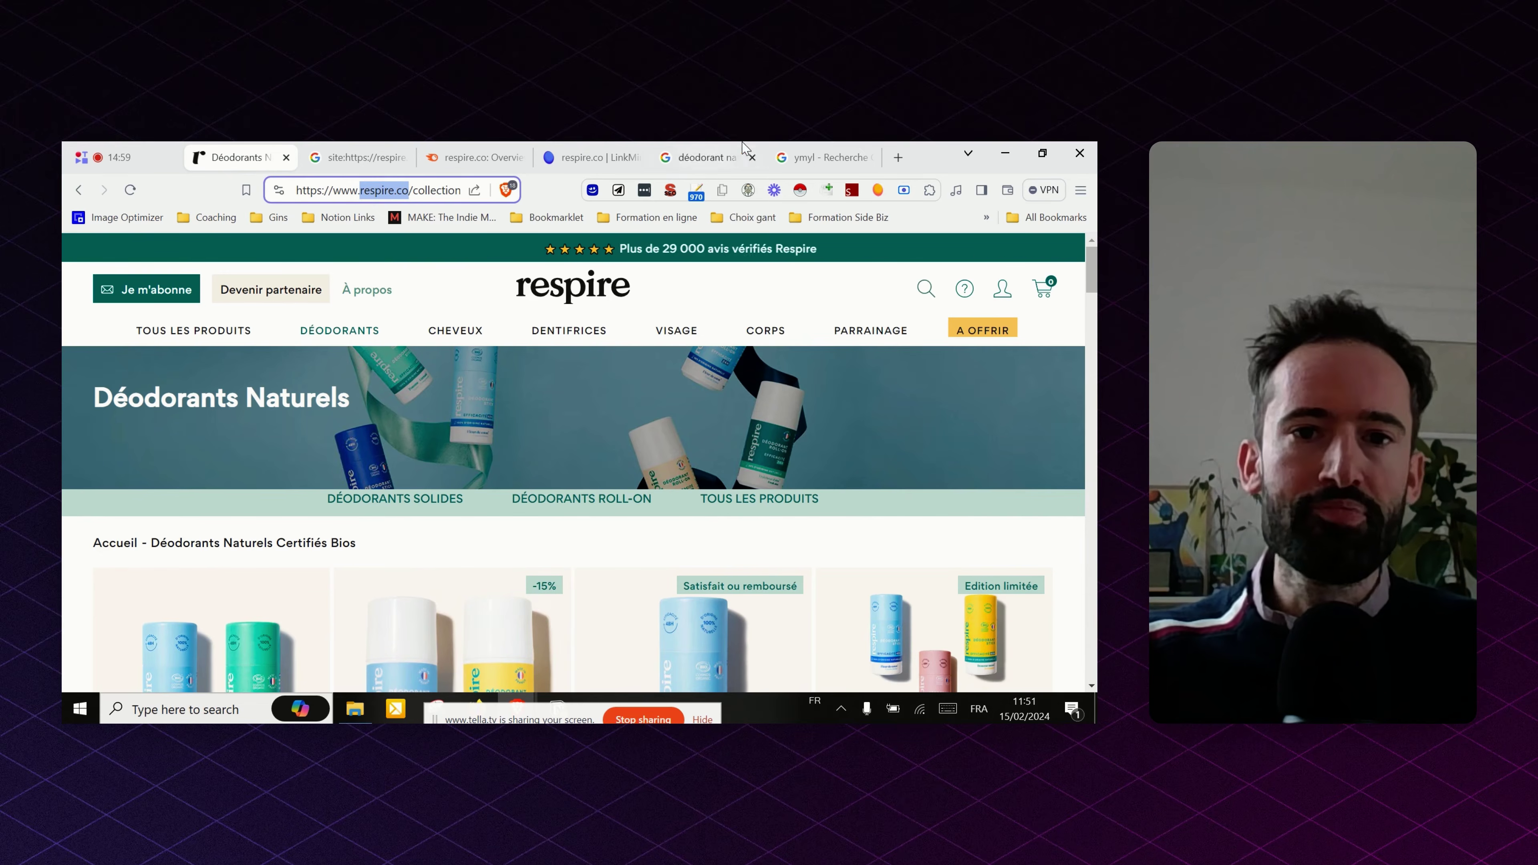
# - Search Google for "shampoing solide" in place of "ymyl" and locate Respire's organic result
pyautogui.click(832, 159)
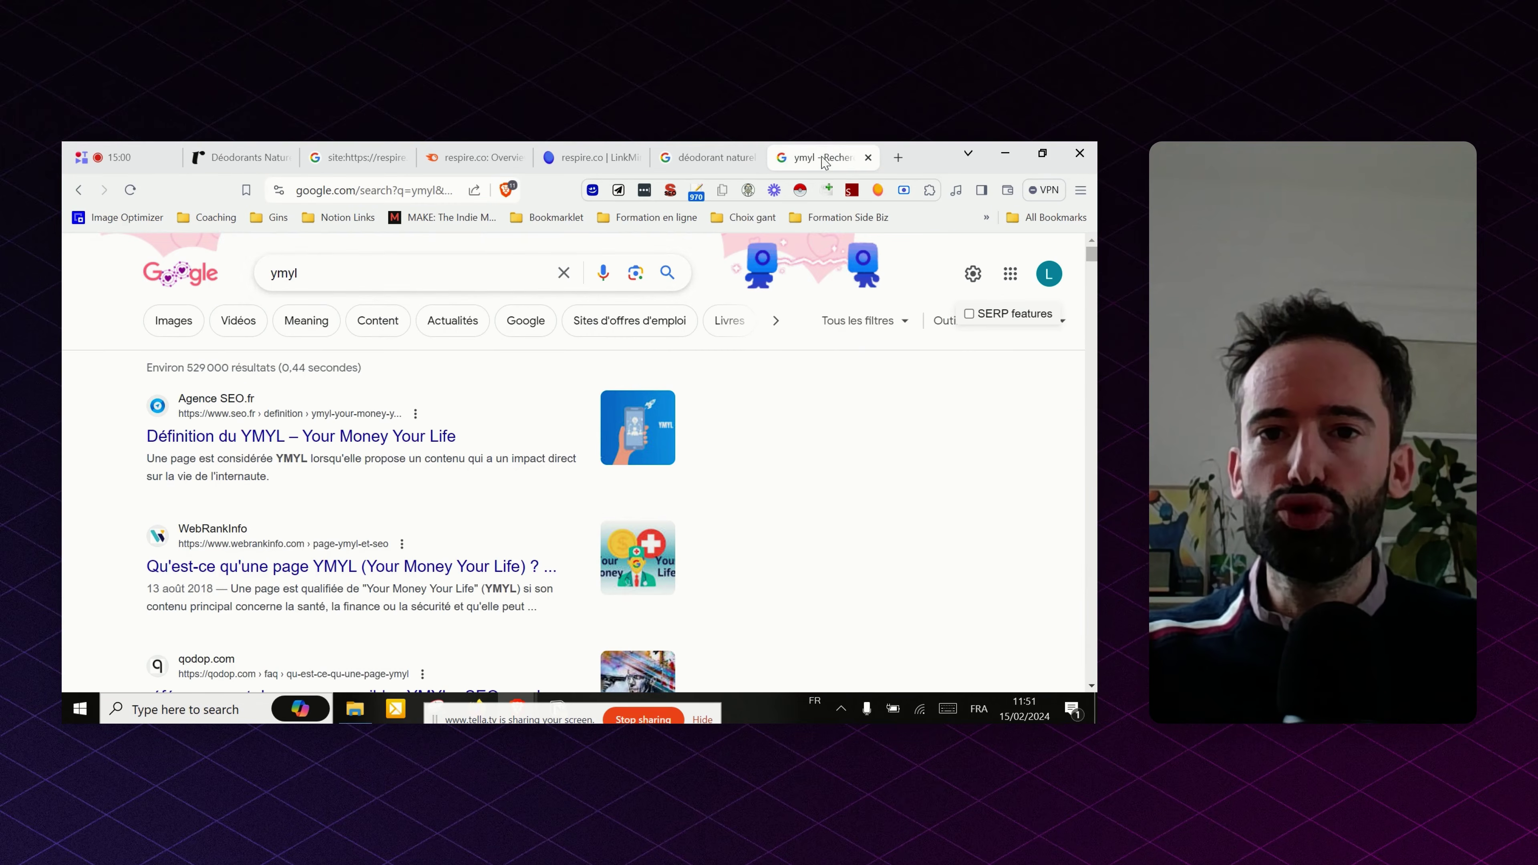
pyautogui.click(379, 272)
pyautogui.write('shampoing ')
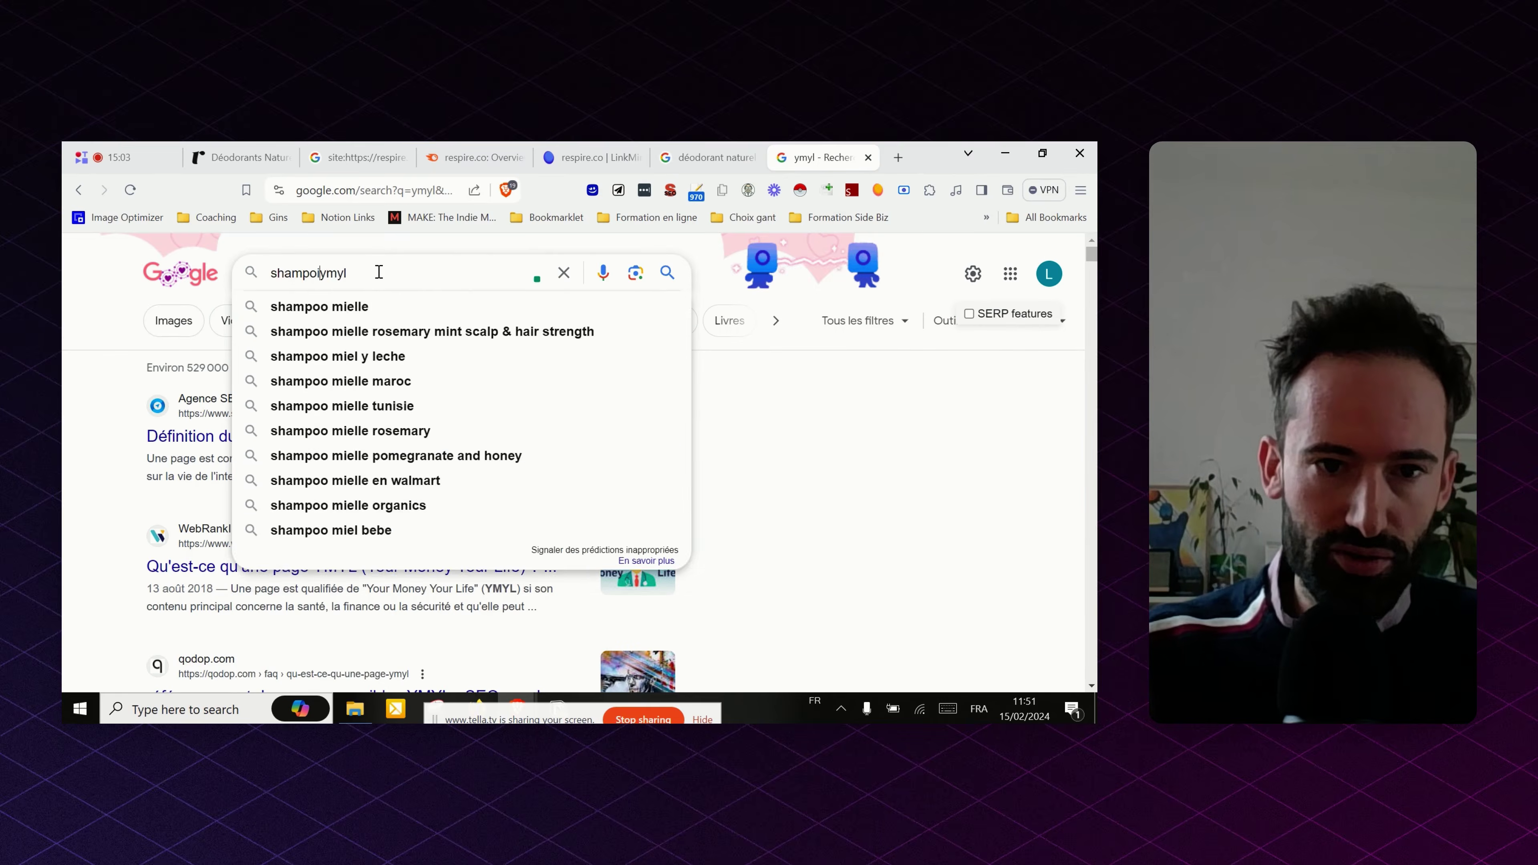
pyautogui.write('solide')
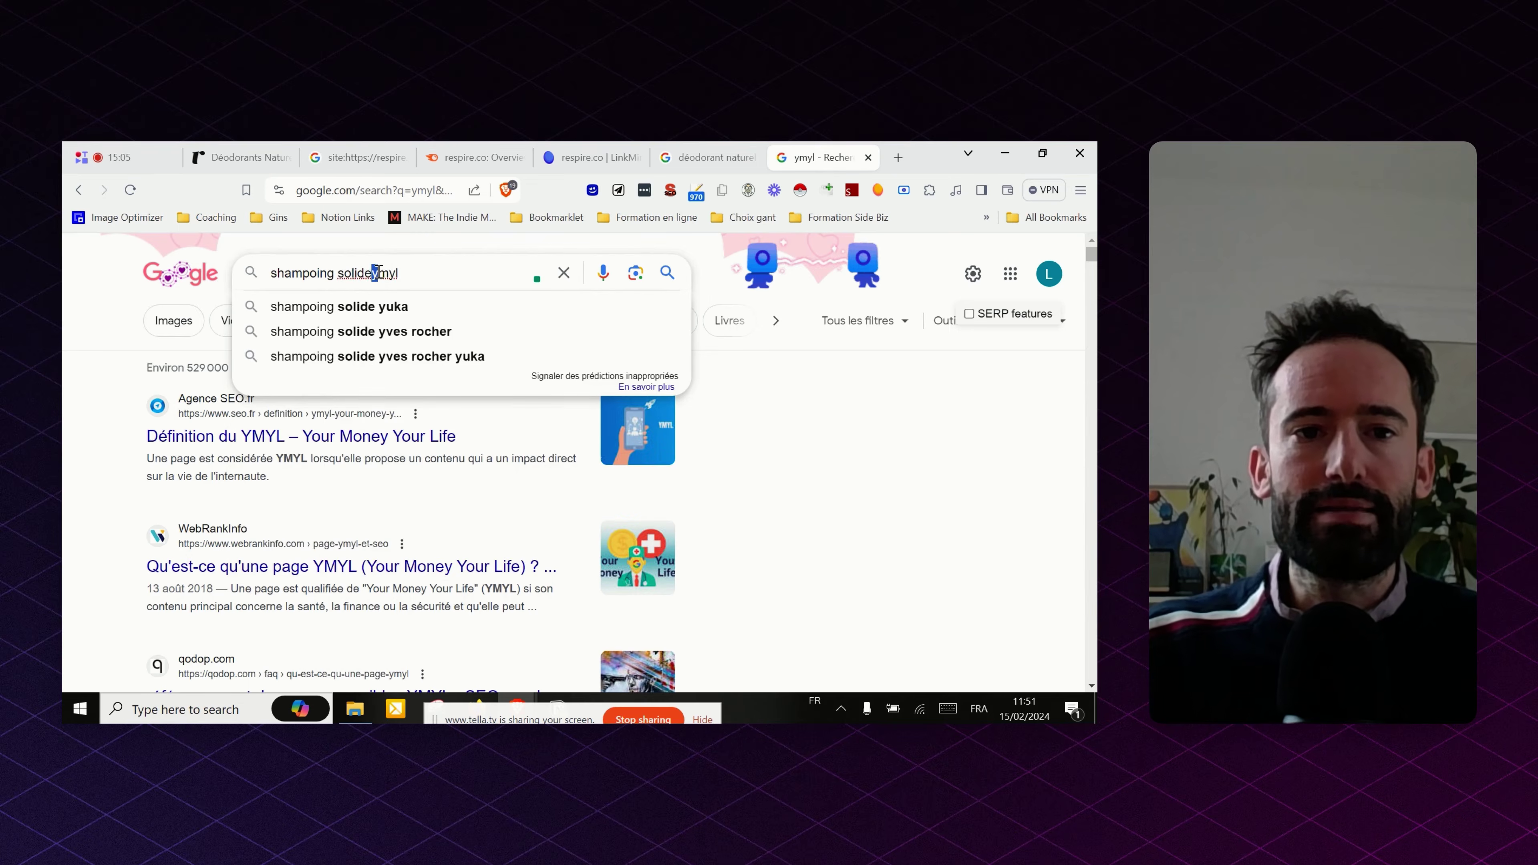
pyautogui.press('BackSpace')
pyautogui.press('Return')
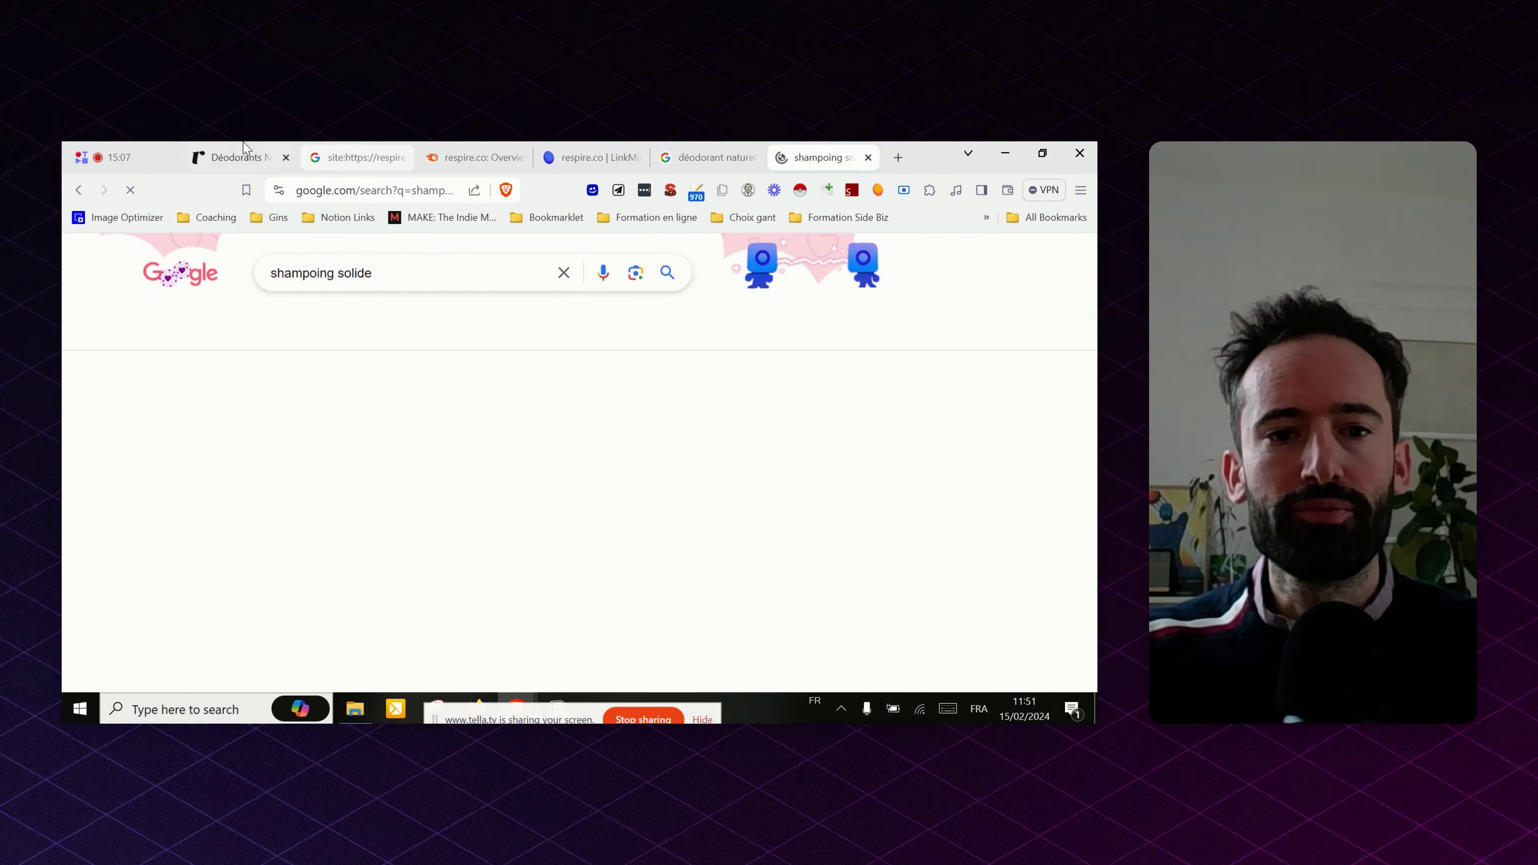
pyautogui.scroll(-6, 373, 382)
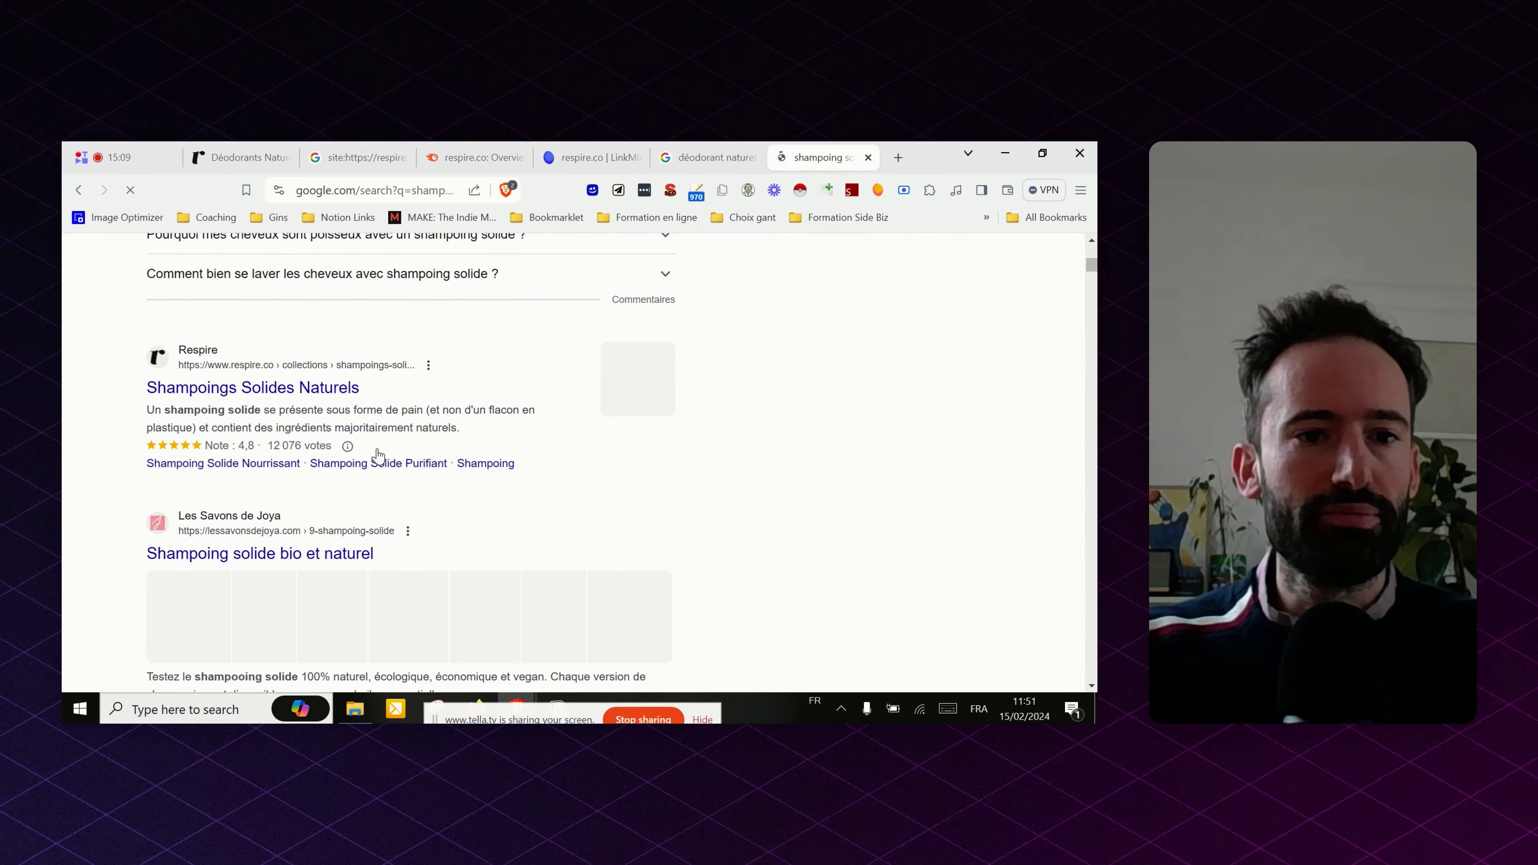
pyautogui.scroll(6, 404, 390)
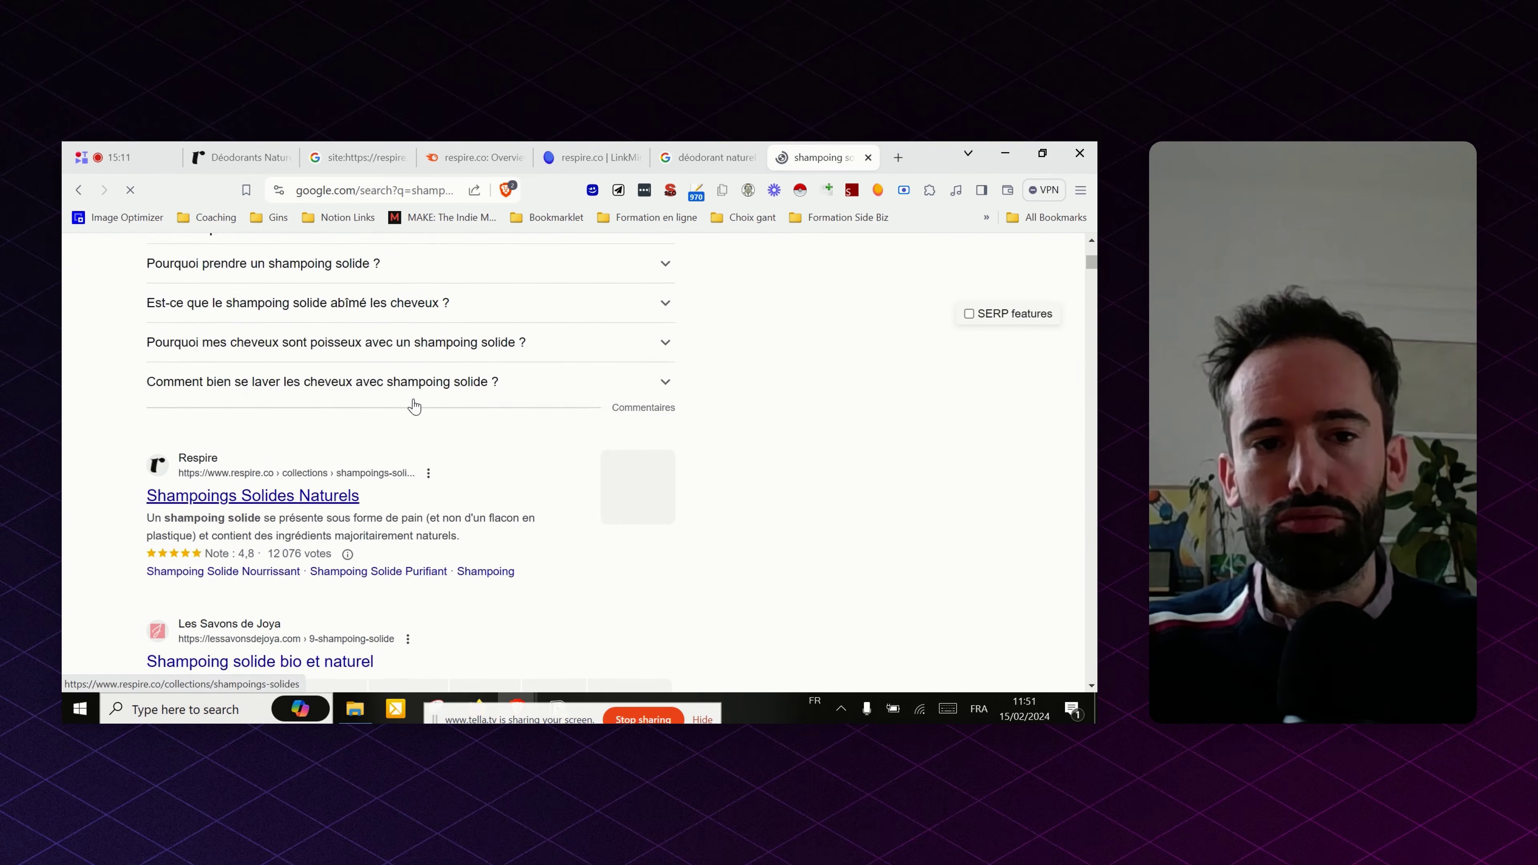
# - Search Google for the suggested query "shampoing solide cheveux gras" and highlight the title of Respire's result
pyautogui.click(461, 274)
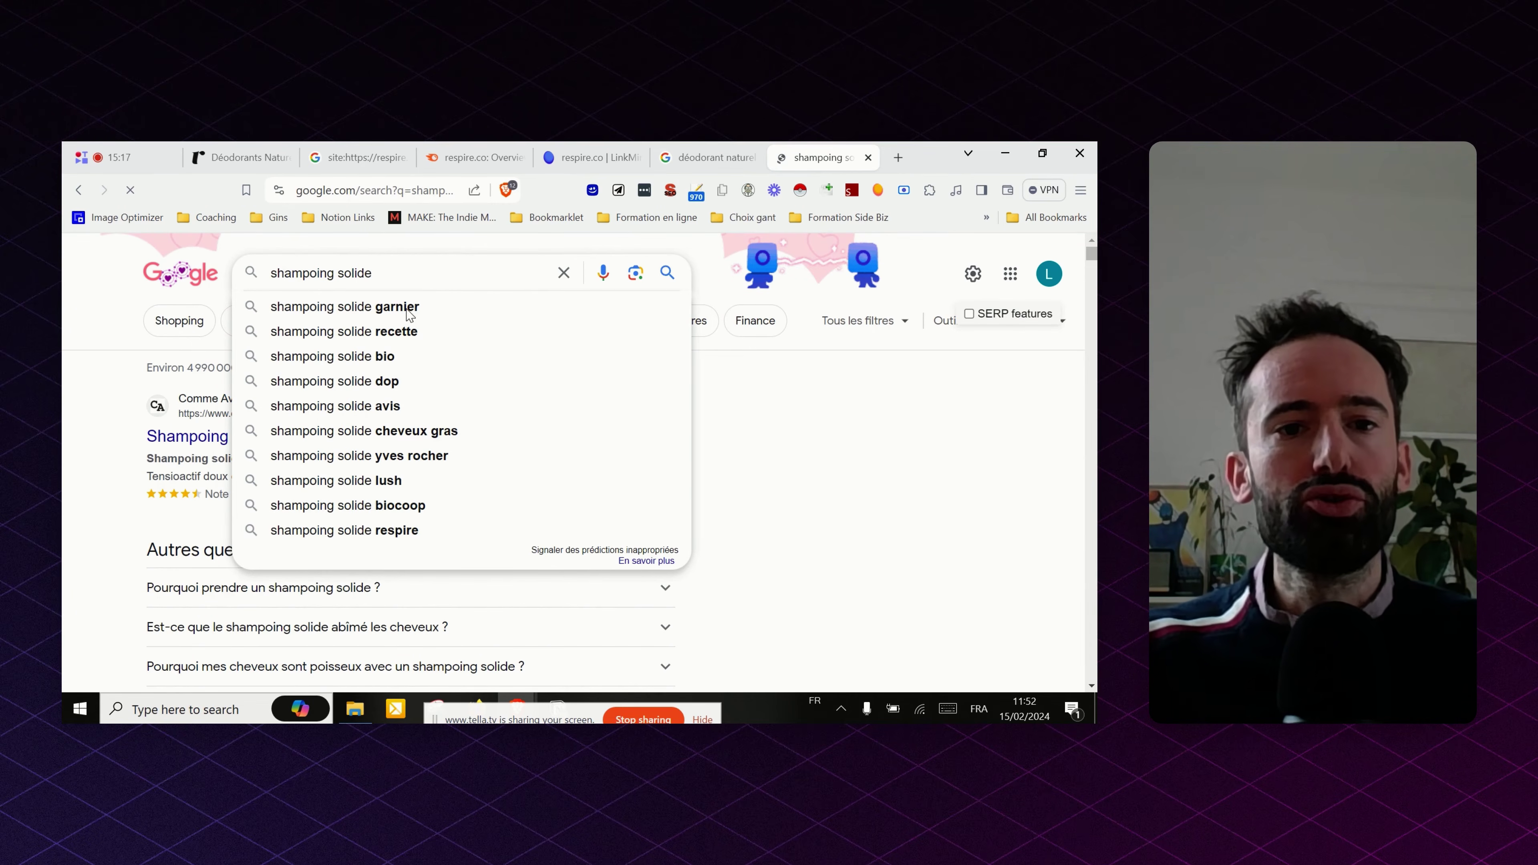
pyautogui.click(422, 434)
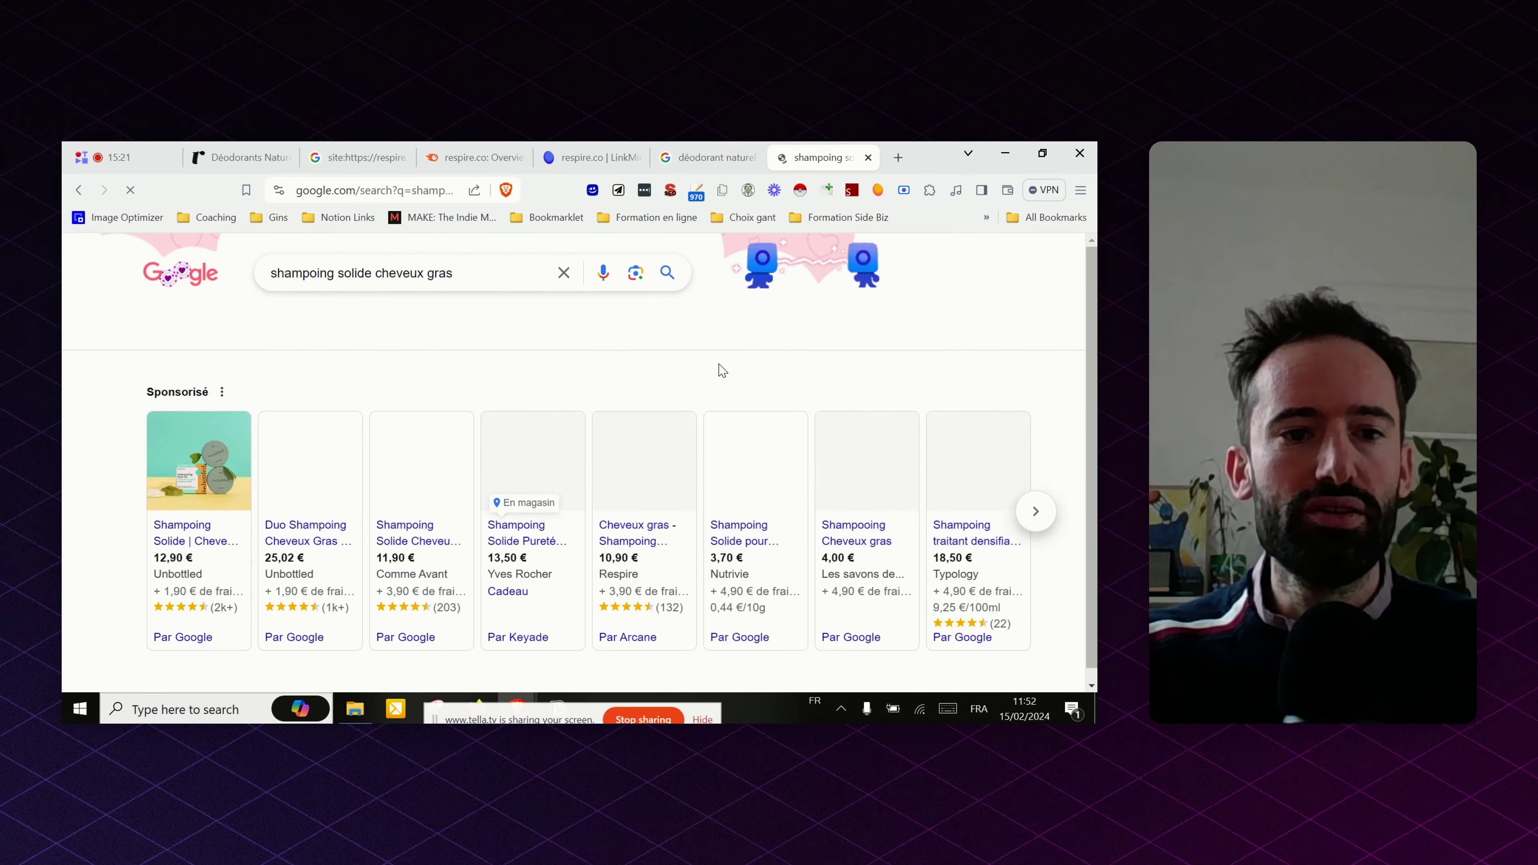
pyautogui.scroll(-6, 578, 373)
pyautogui.scroll(-12, 592, 389)
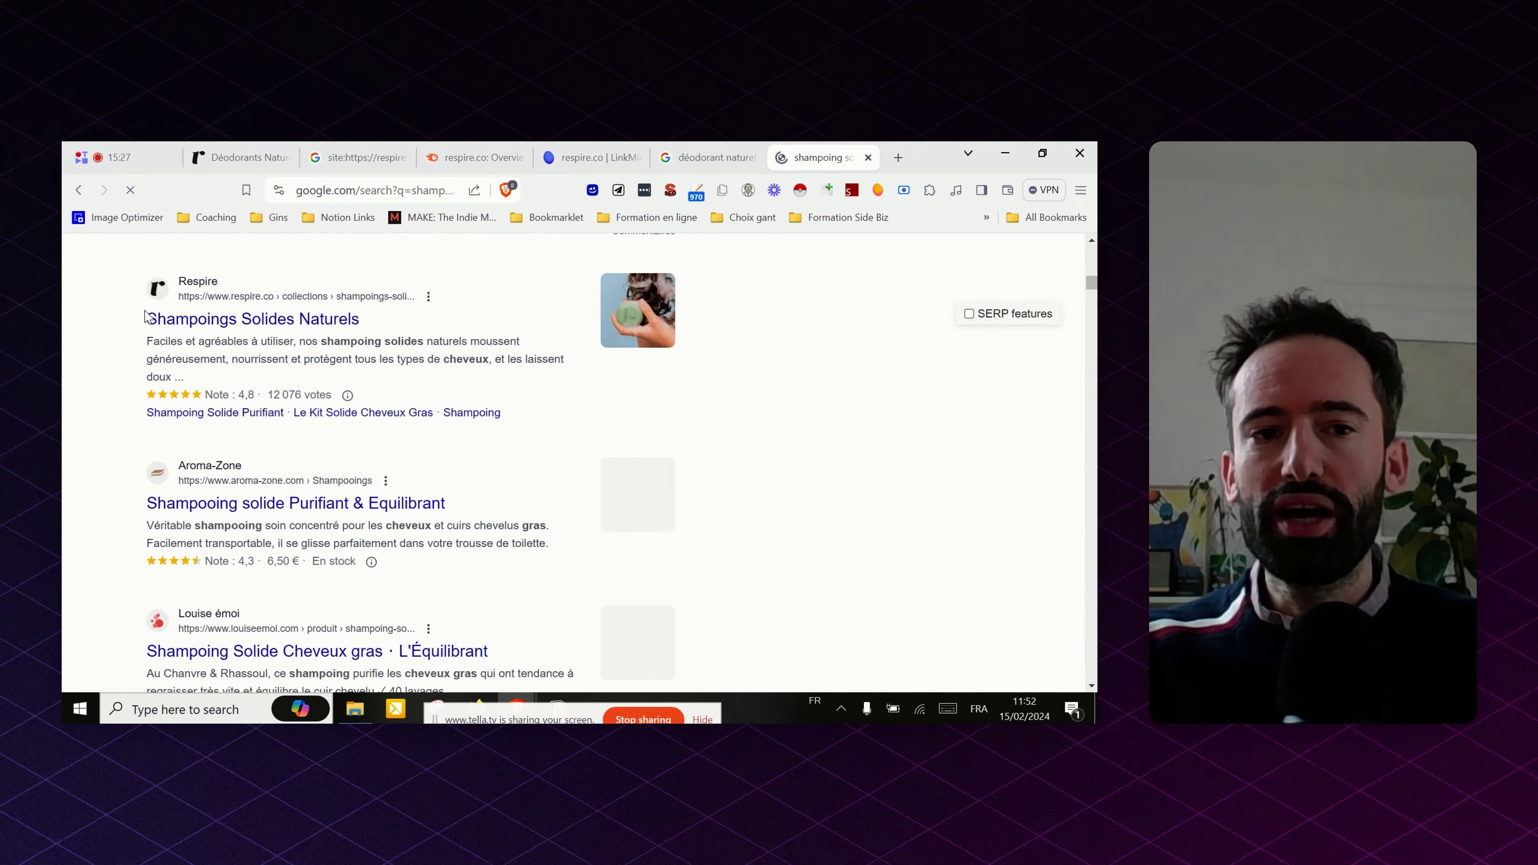
pyautogui.moveTo(135, 320); pyautogui.dragTo(367, 325)
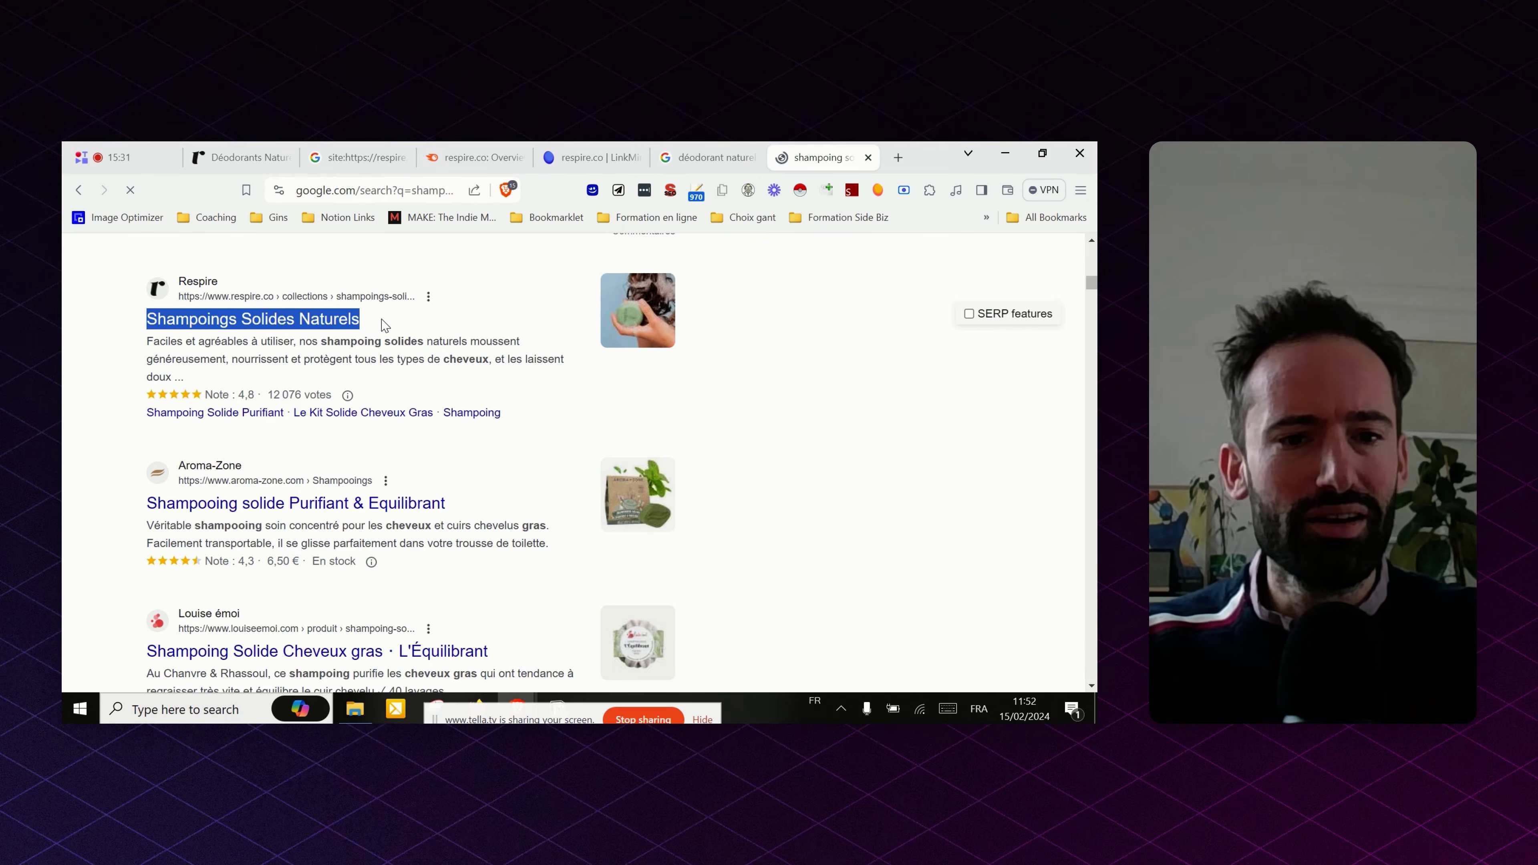
# - Compare the sponsored and organic results for oily hair, open Unbottled's Duo Shampoing Cheveux Gras product page, and return to the results
pyautogui.scroll(5, 405, 381)
pyautogui.scroll(-15, 412, 387)
pyautogui.scroll(2, 418, 399)
pyautogui.scroll(5, 417, 400)
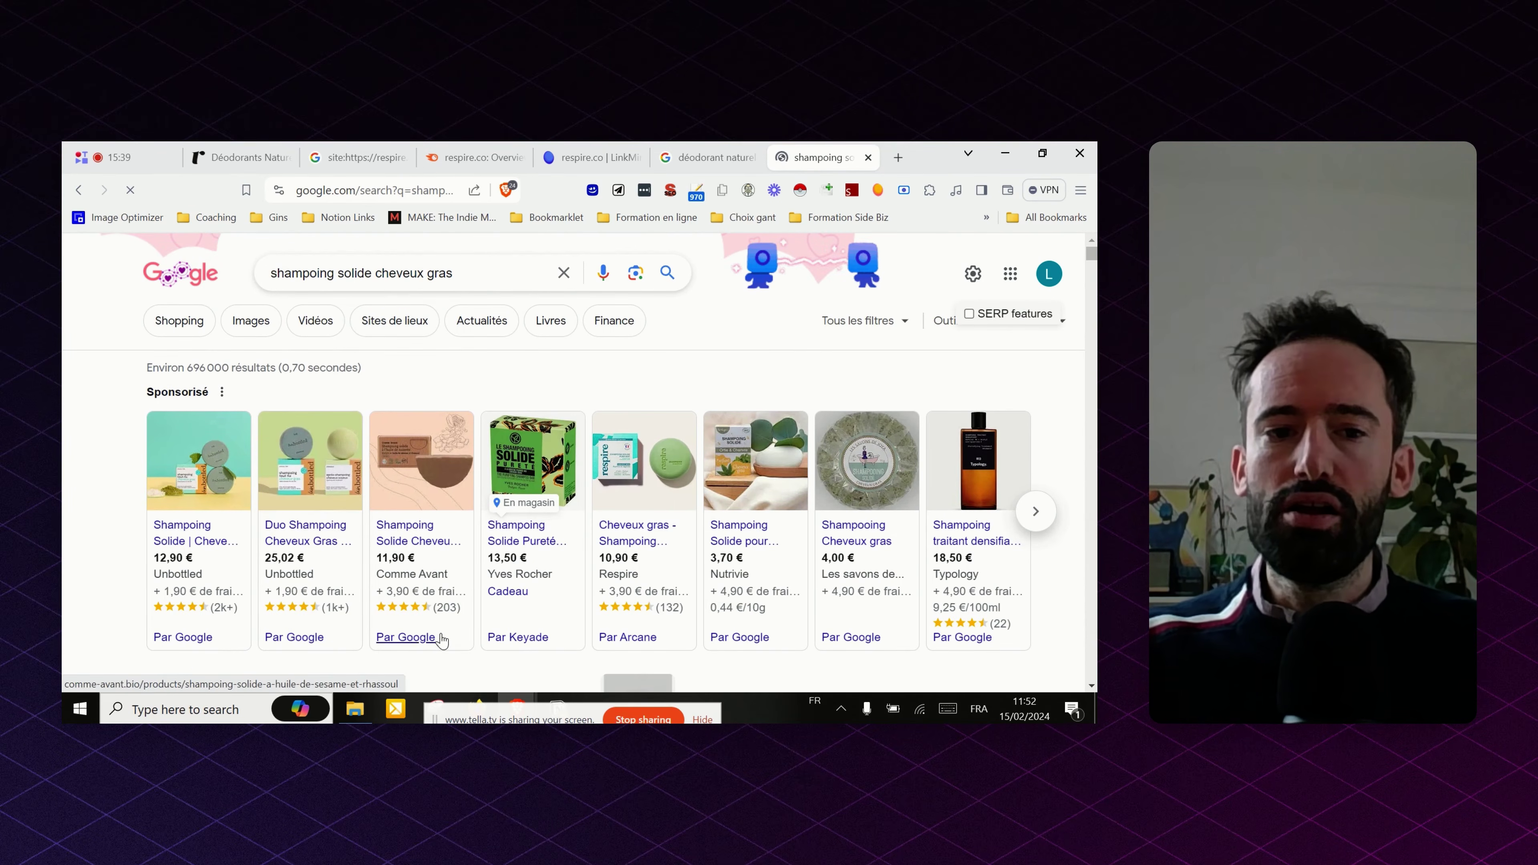
pyautogui.scroll(-8, 402, 630)
pyautogui.scroll(6, 342, 482)
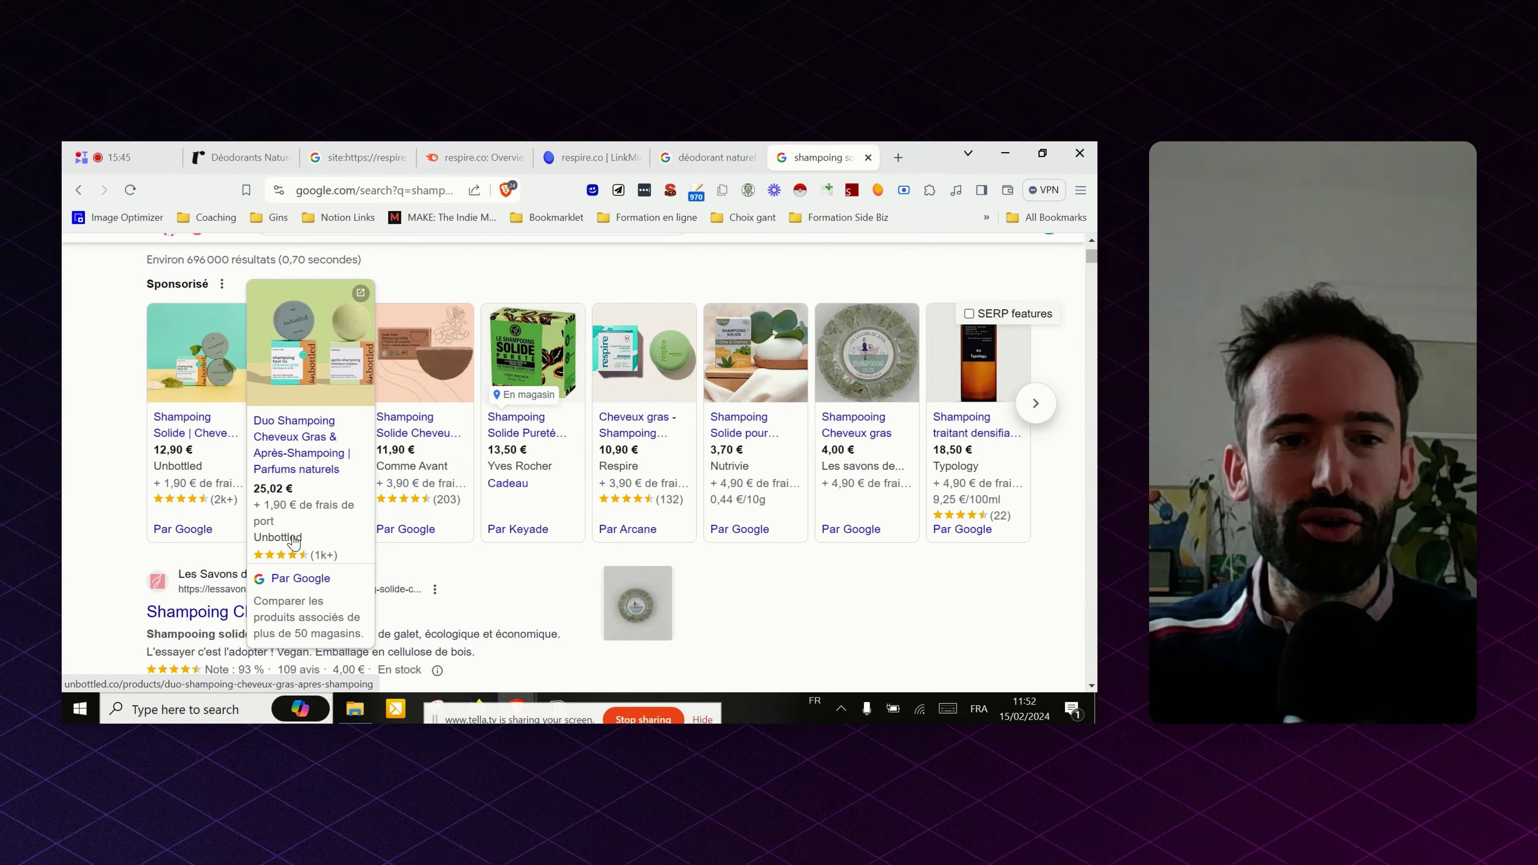
pyautogui.click(280, 455)
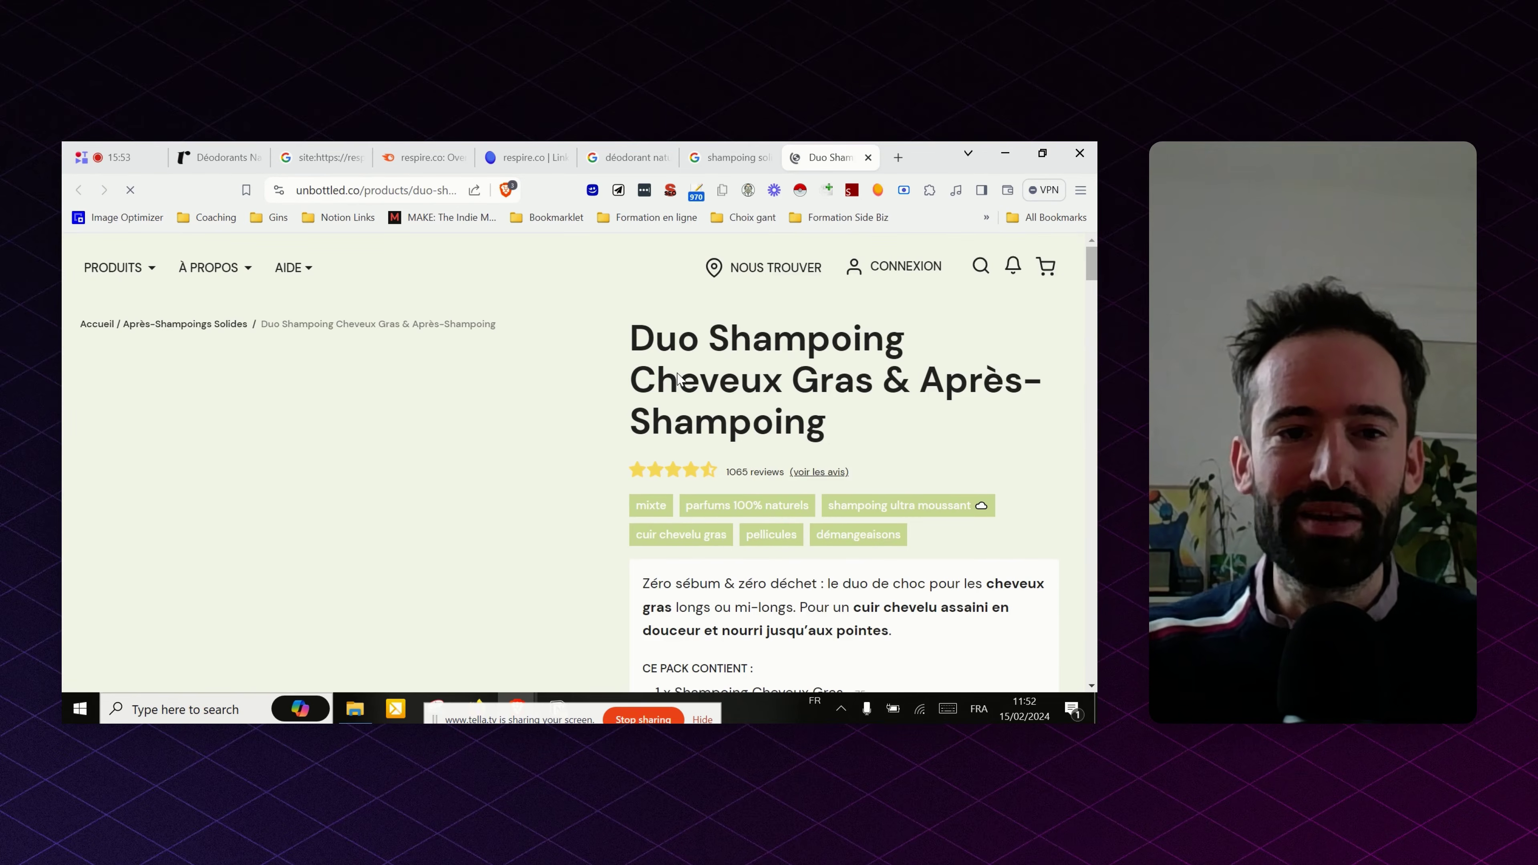
pyautogui.click(735, 157)
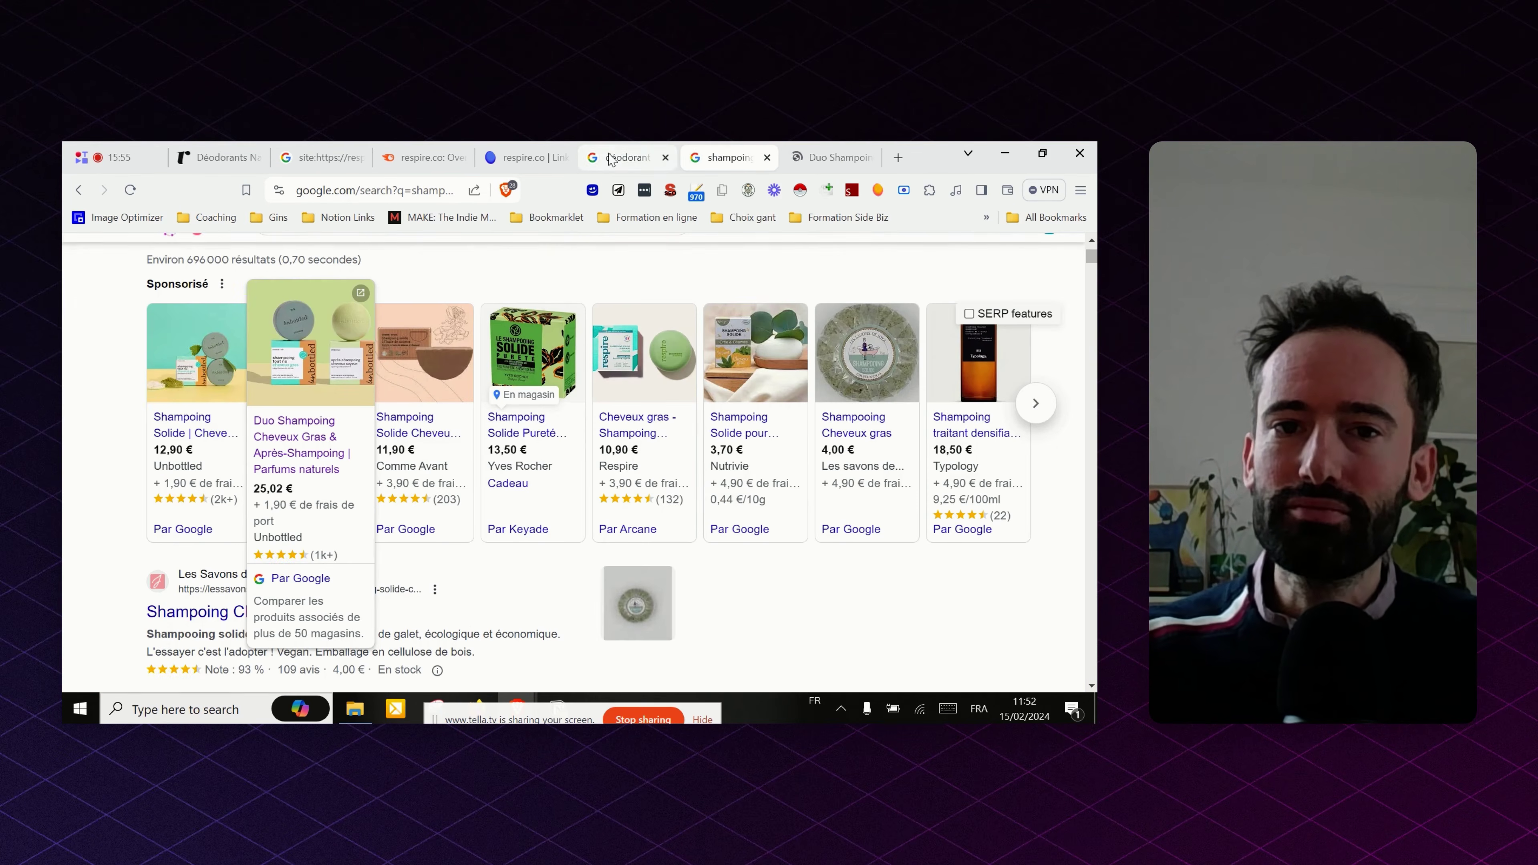
# - Replace "cheveux gras" in the Google query and search for the suggestion "shampoing solide cheveux bouclés"
pyautogui.scroll(-3, 850, 662)
pyautogui.scroll(5, 749, 574)
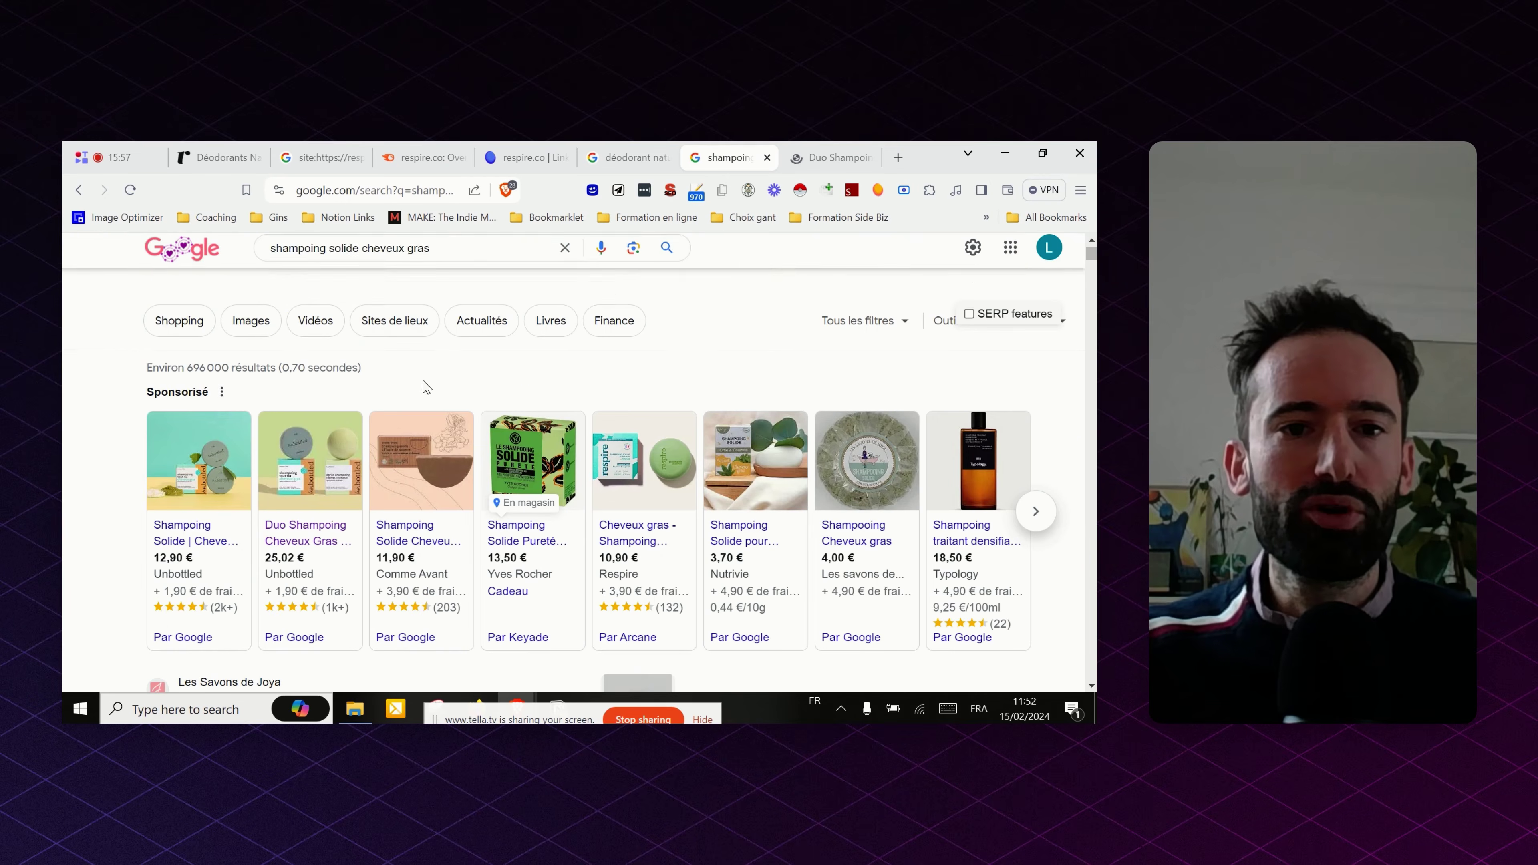
pyautogui.moveTo(405, 270); pyautogui.dragTo(484, 278)
pyautogui.click(377, 270)
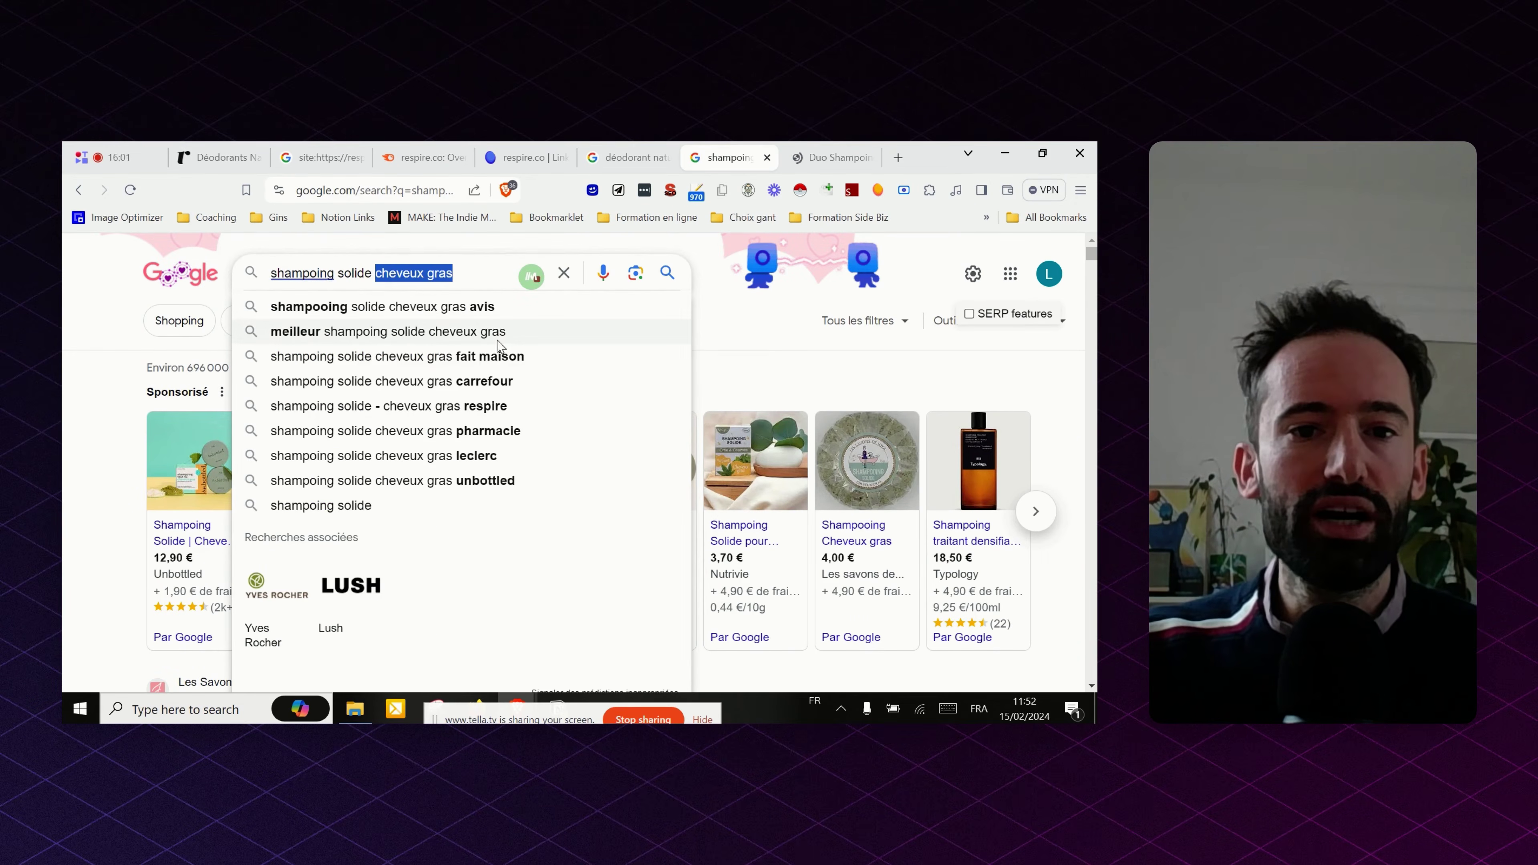
pyautogui.press('BackSpace')
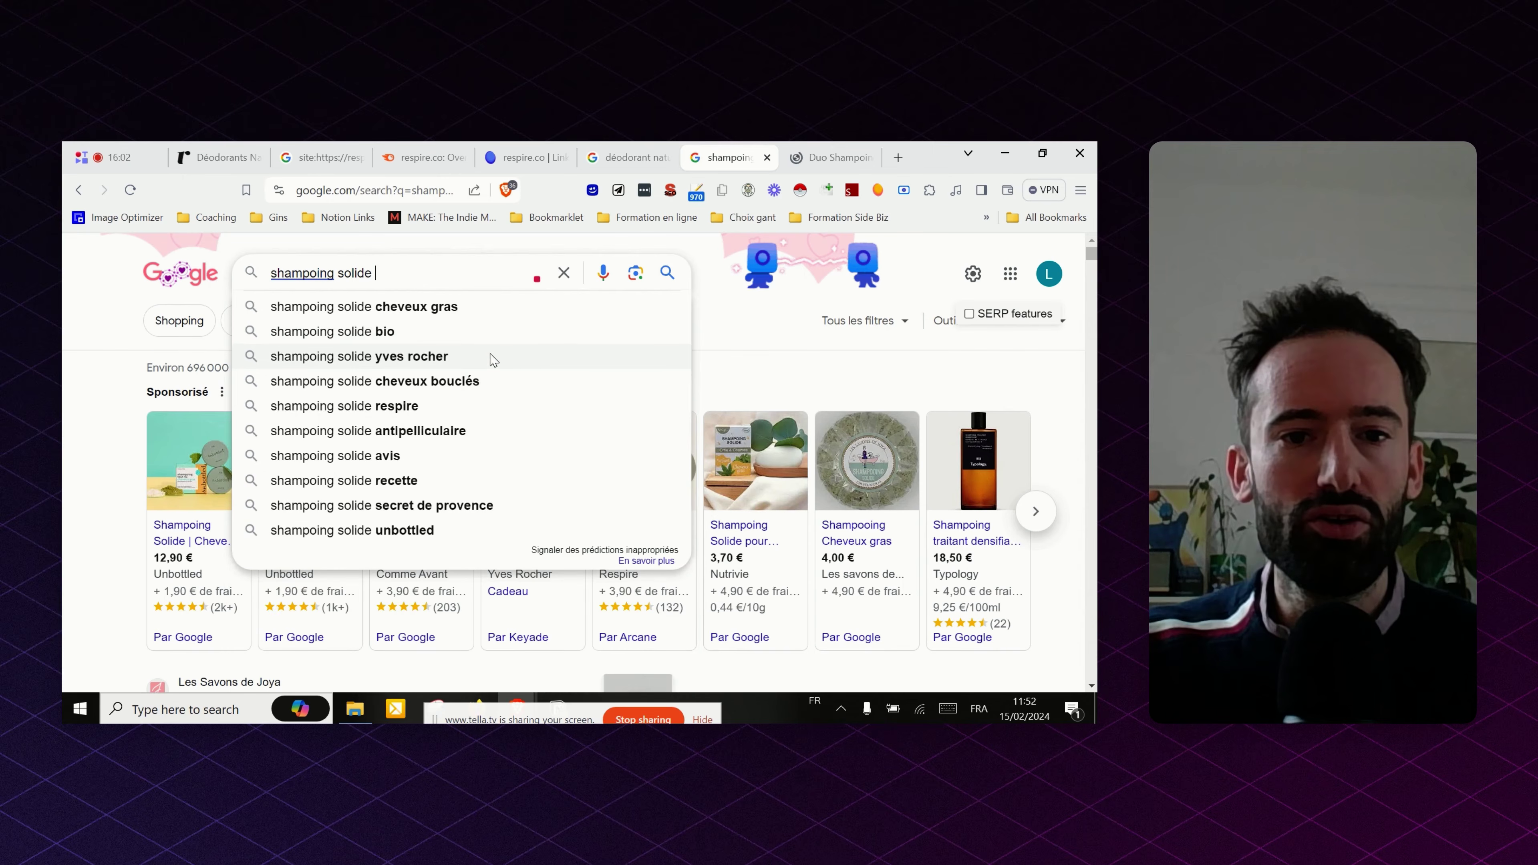
pyautogui.click(463, 389)
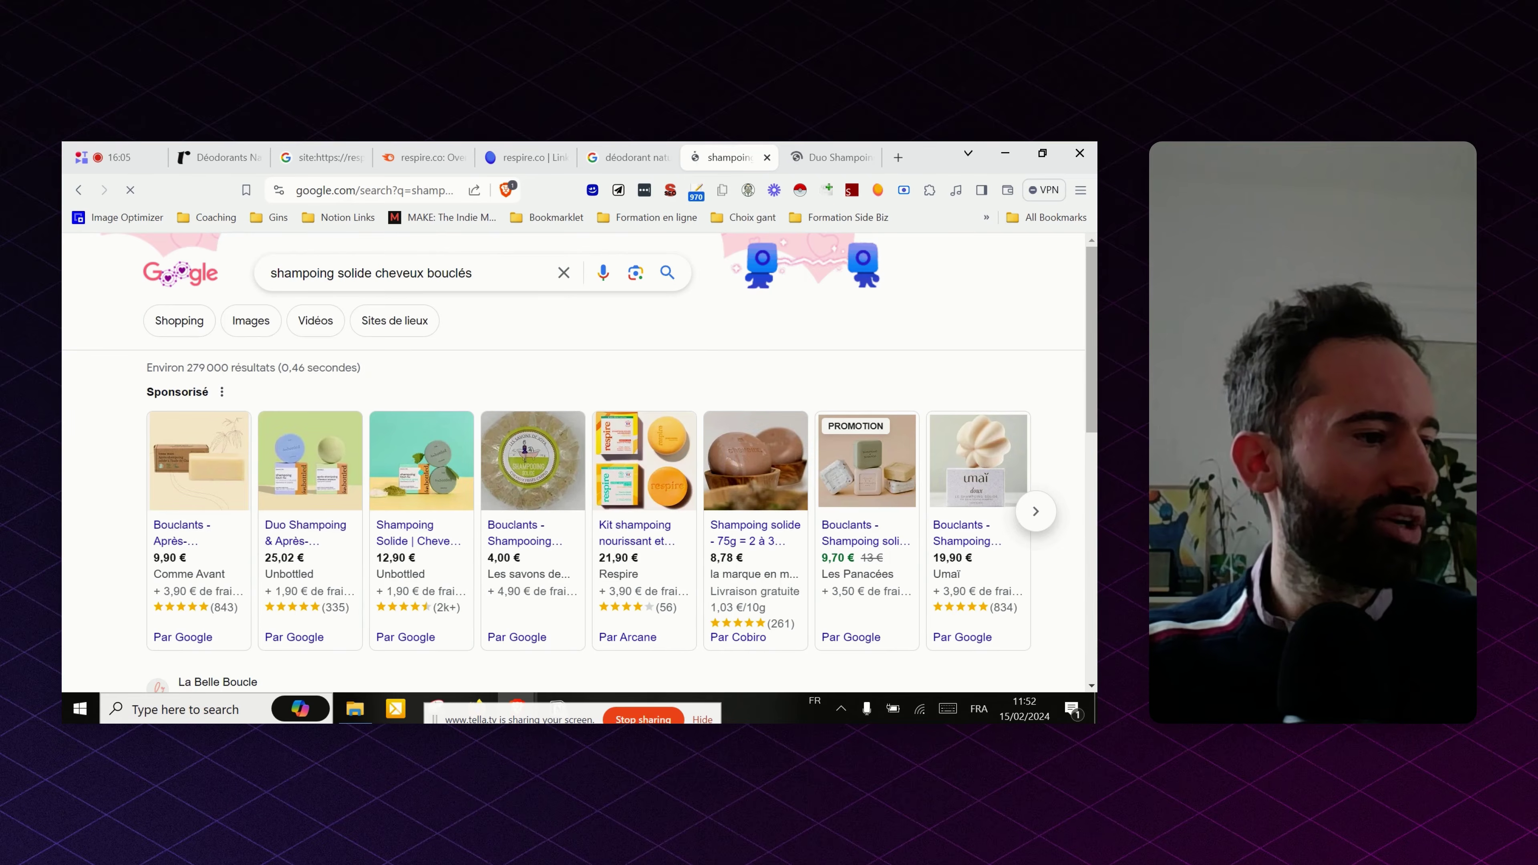
# - Examine the organic and sponsored results for "shampoing solide cheveux bouclés", looking for Respire among the competing brands
pyautogui.scroll(-10, 293, 615)
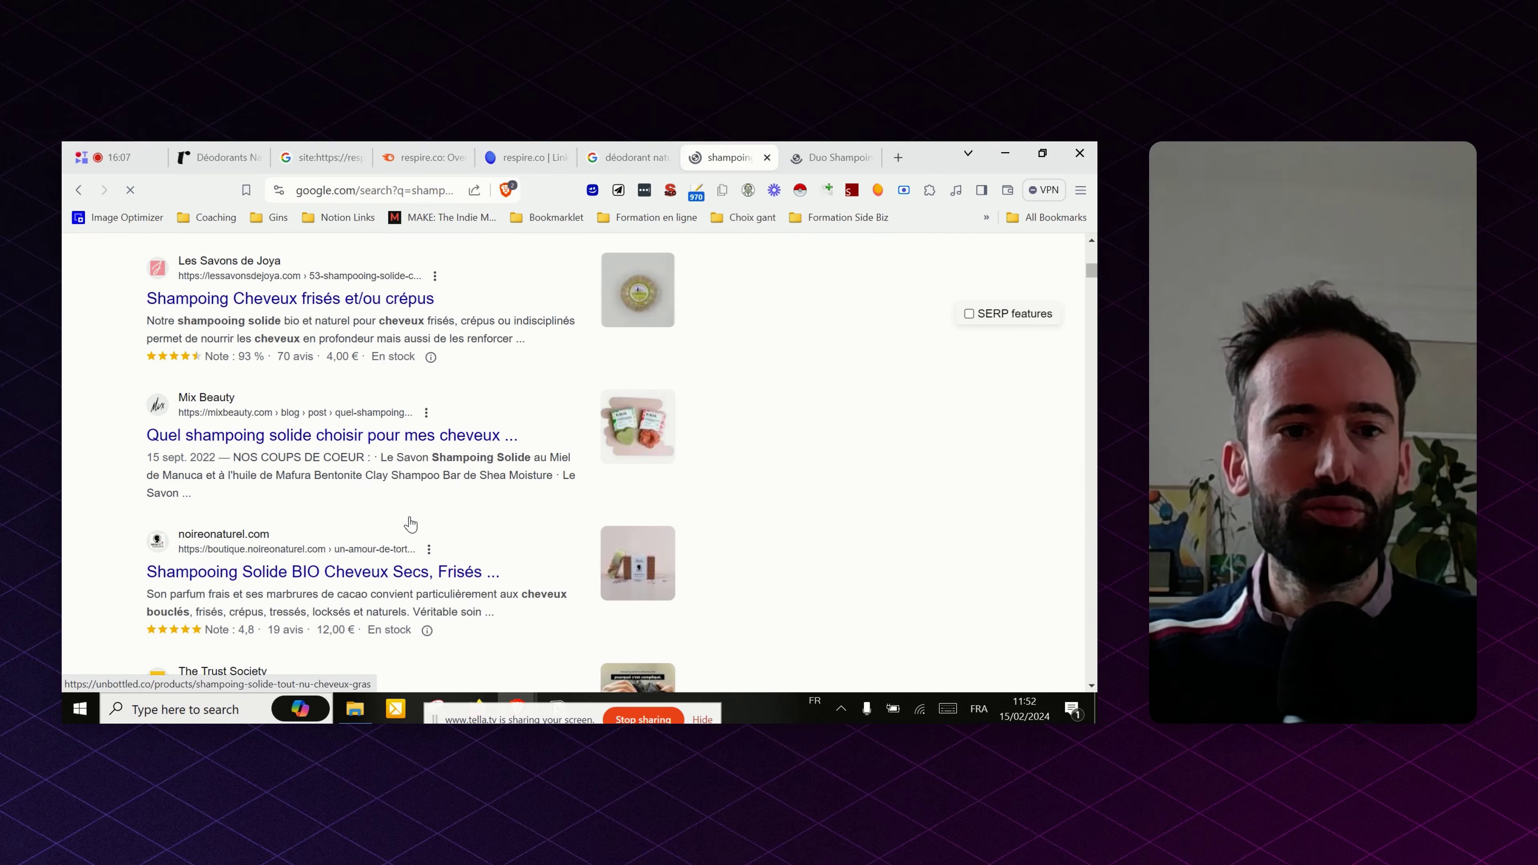
pyautogui.scroll(-4, 407, 512)
pyautogui.scroll(-10, 407, 512)
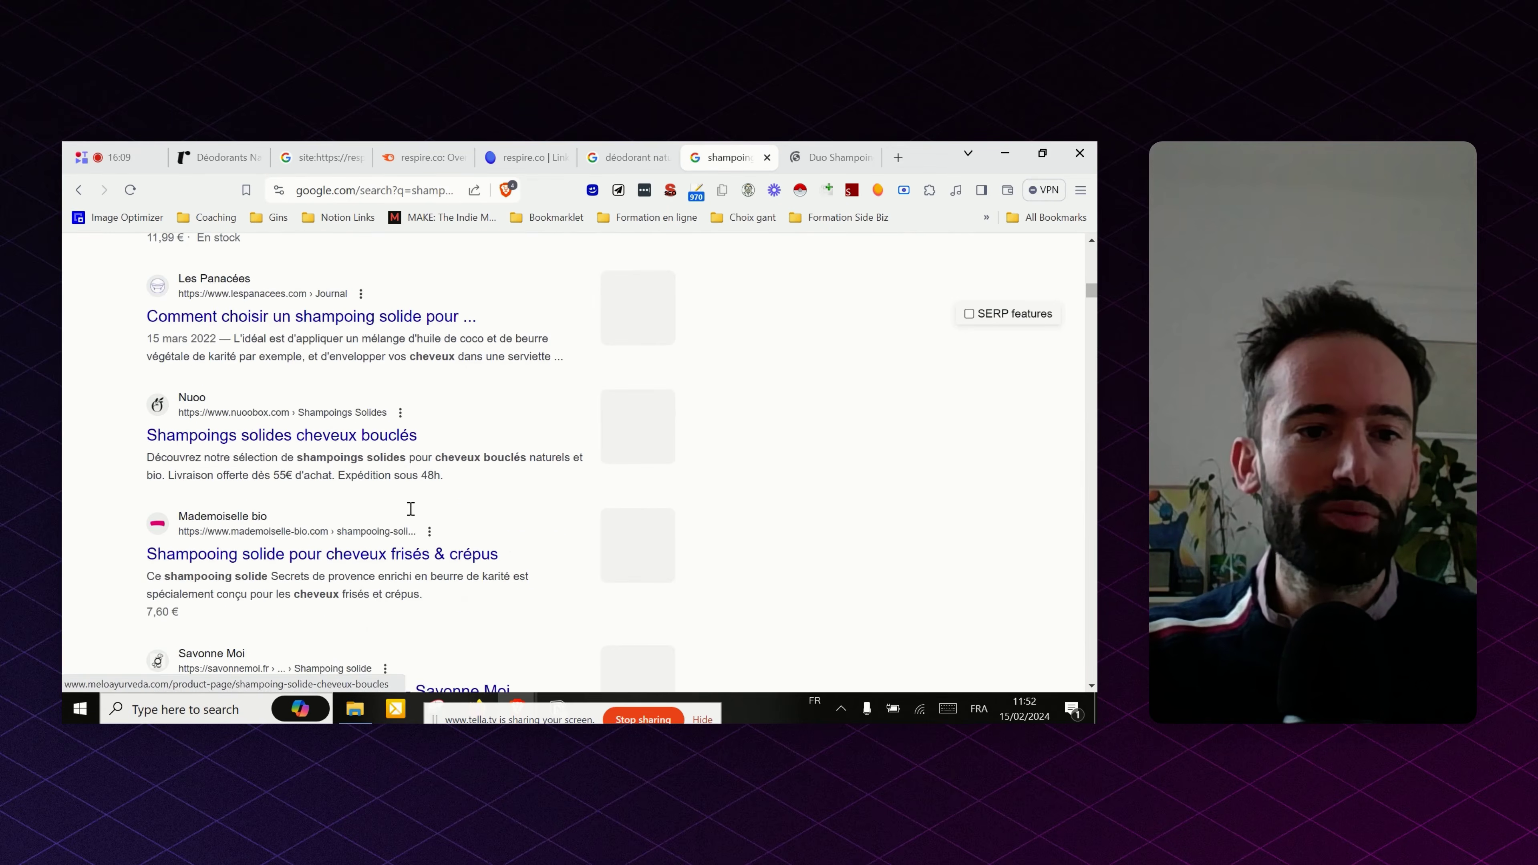
pyautogui.scroll(20, 460, 544)
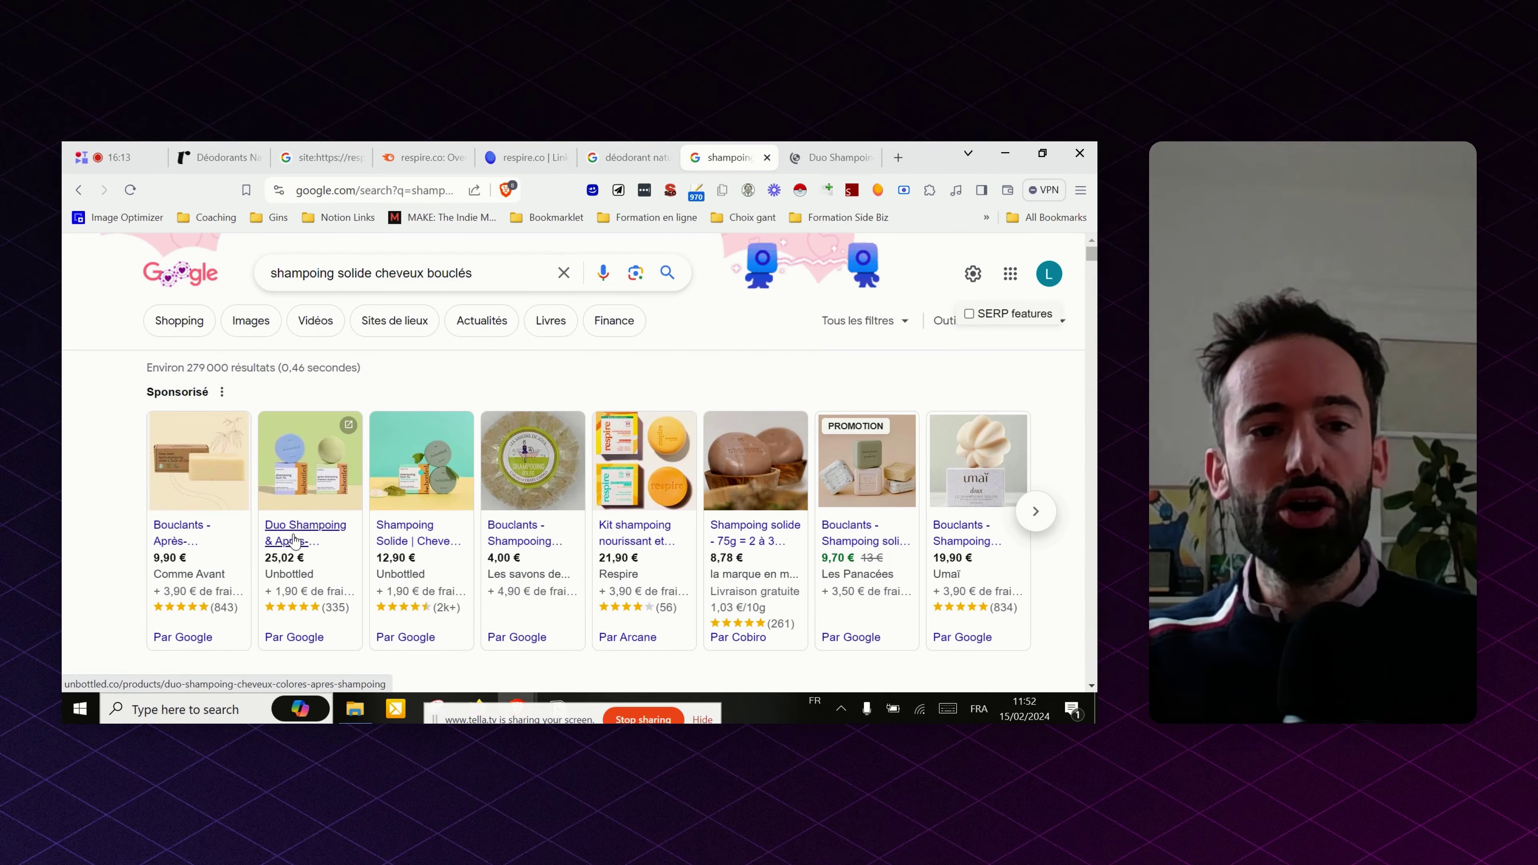
pyautogui.moveTo(291, 521)
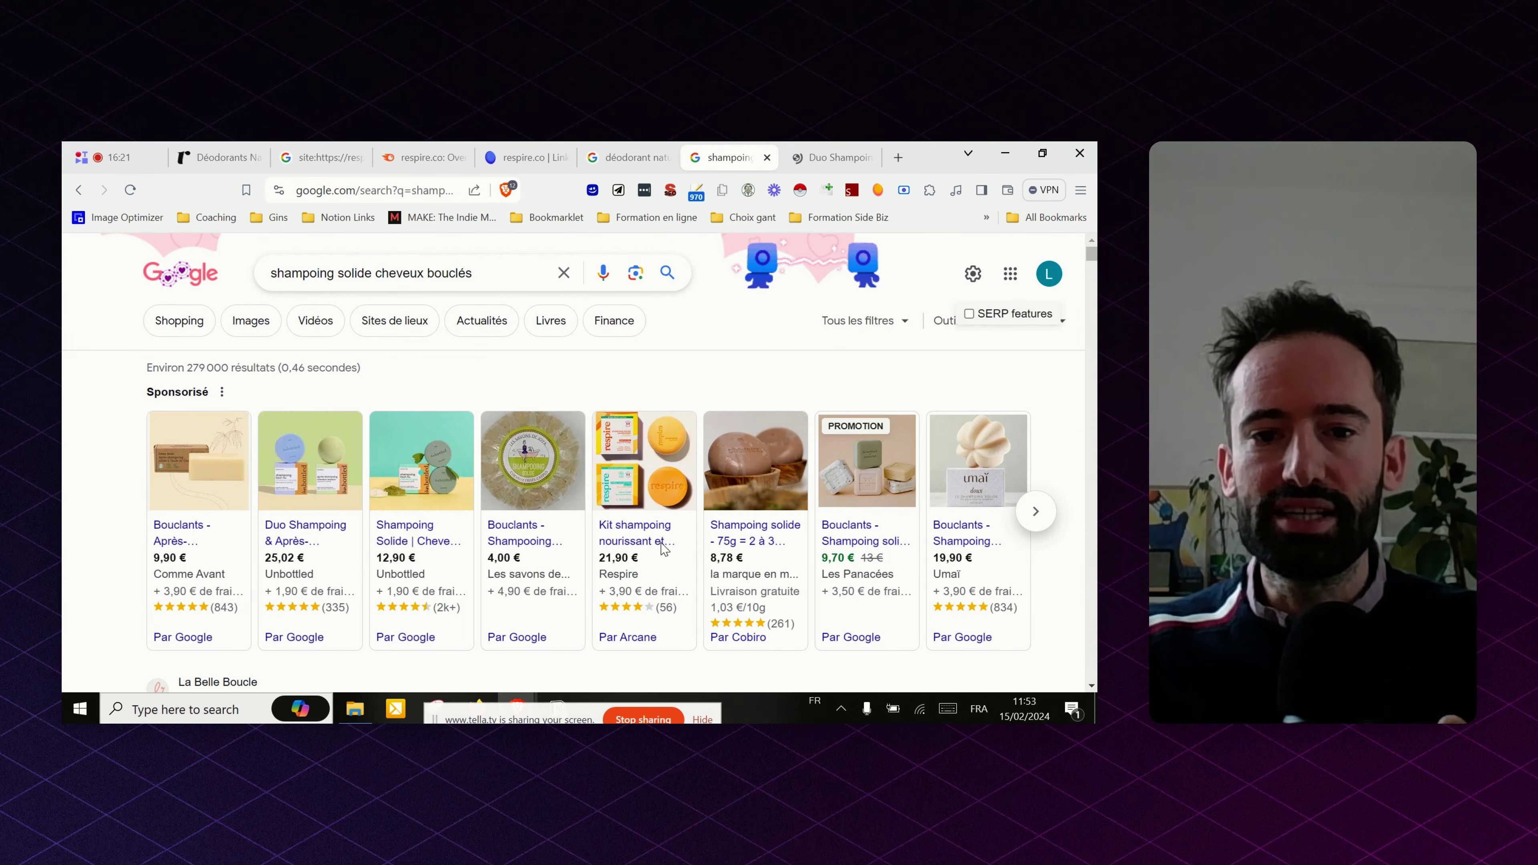
pyautogui.moveTo(663, 540)
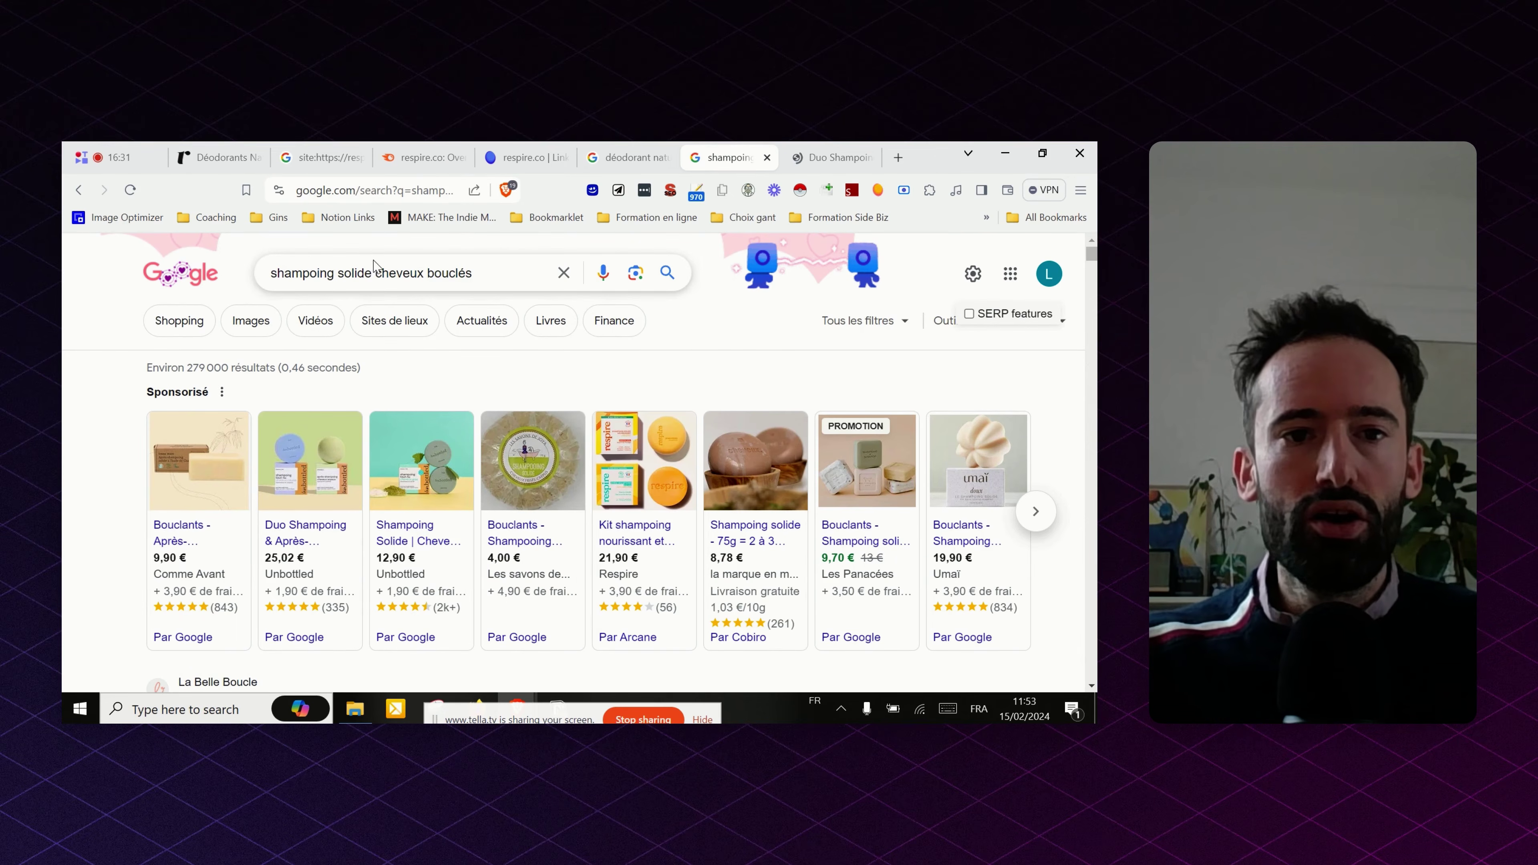
# - Replace the Google query with "dentifrice pastille" and run the search
pyautogui.click(383, 273)
pyautogui.press('Down')
pyautogui.press('BackSpace')
pyautogui.press('BackSpace')
pyautogui.press('BackSpace')
pyautogui.press('BackSpace')
pyautogui.press('BackSpace')
pyautogui.press('BackSpace')
pyautogui.press('BackSpace')
pyautogui.press('BackSpace')
pyautogui.press('BackSpace')
pyautogui.press('BackSpace')
pyautogui.press('BackSpace')
pyautogui.press('BackSpace')
pyautogui.press('BackSpace')
pyautogui.press('BackSpace')
pyautogui.press('BackSpace')
pyautogui.press('BackSpace')
pyautogui.press('BackSpace')
pyautogui.press('BackSpace')
pyautogui.press('BackSpace')
pyautogui.press('BackSpace')
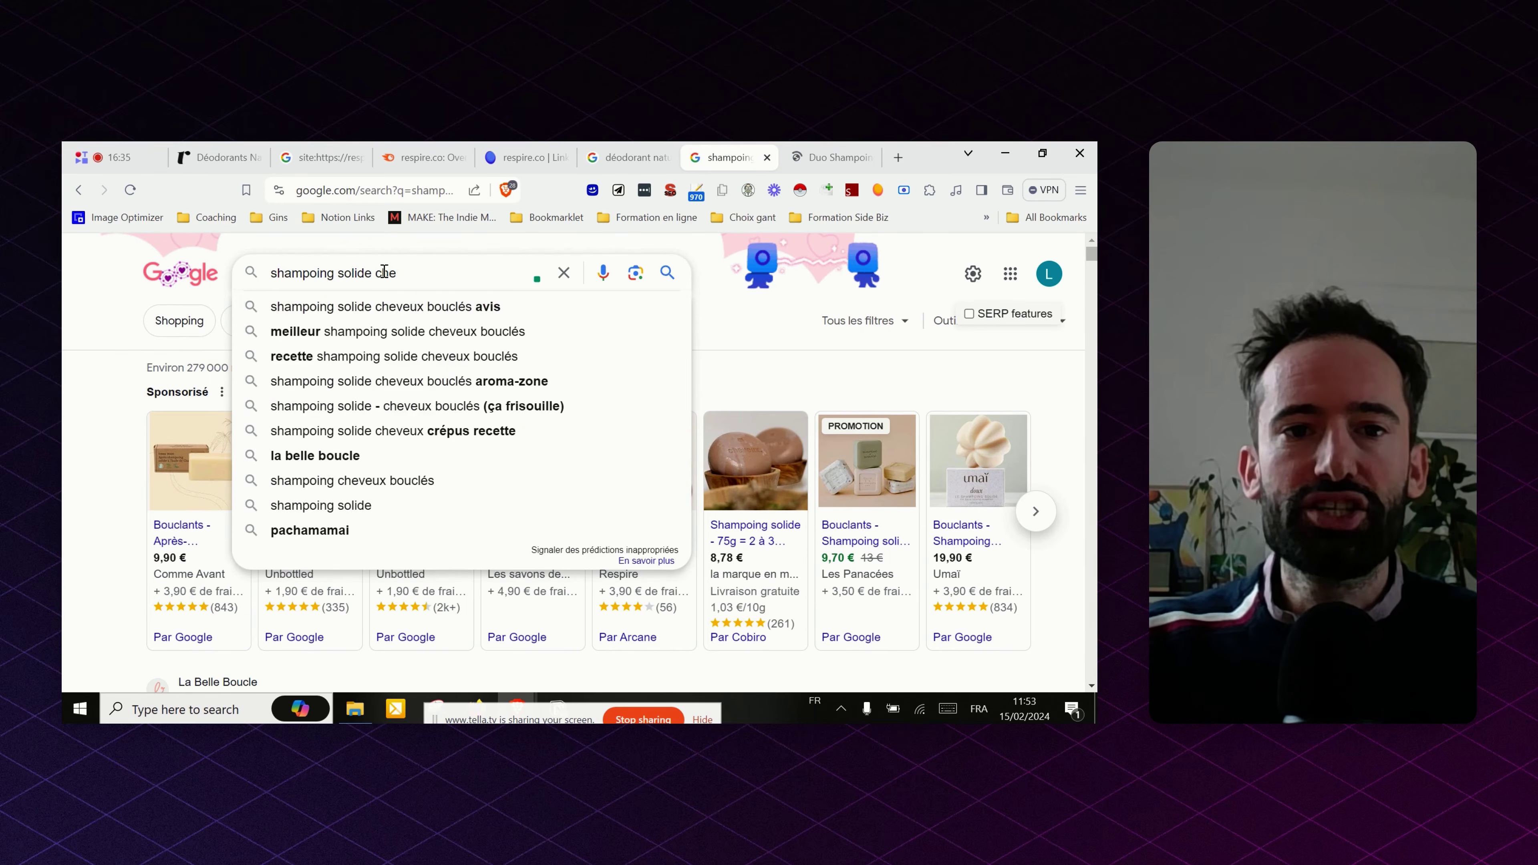
pyautogui.write('dentifri')
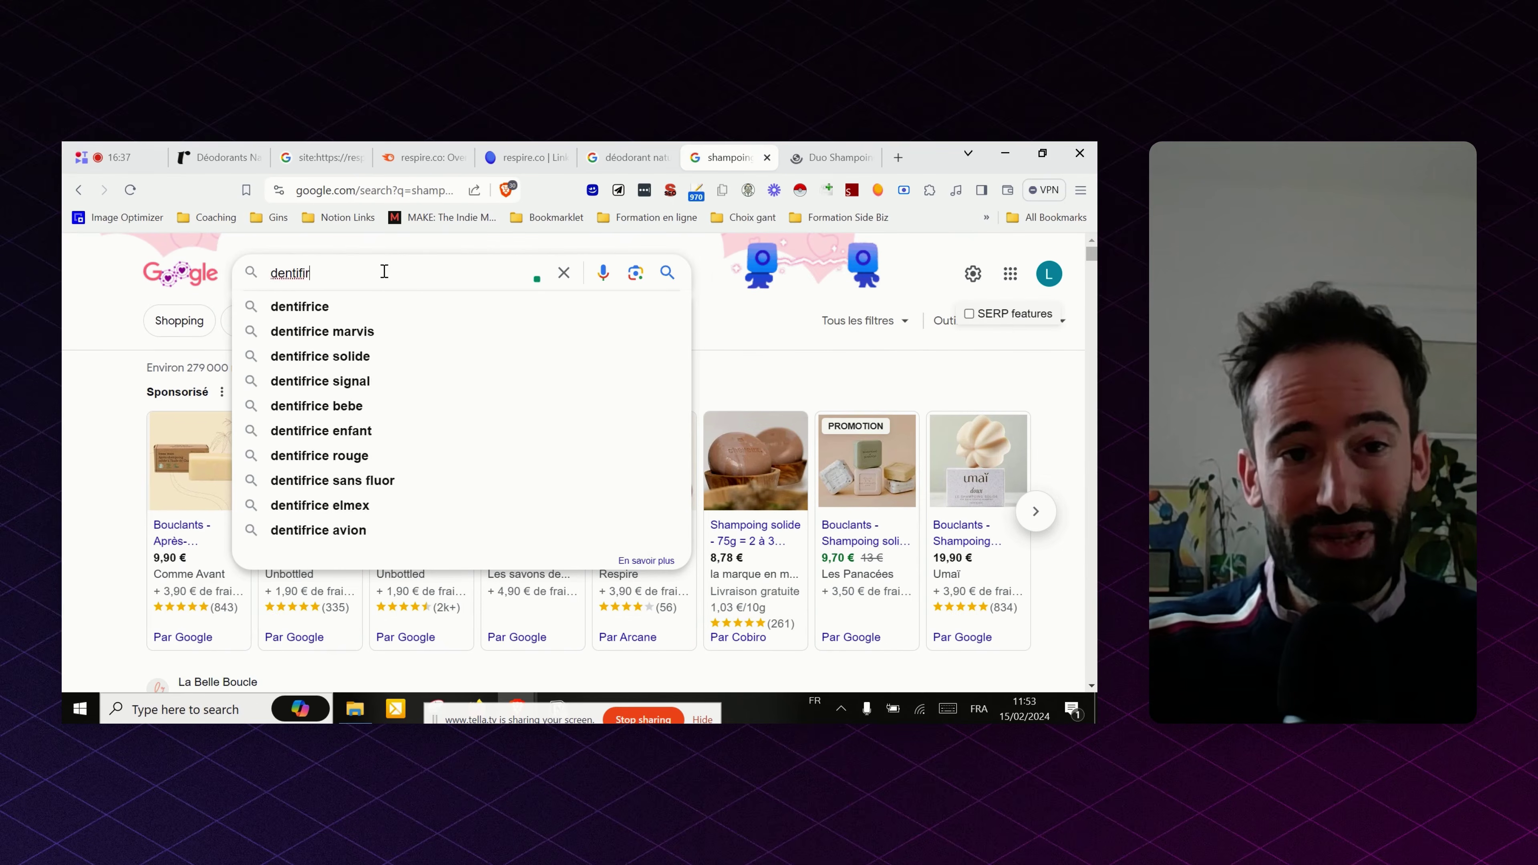
pyautogui.write('ce spm')
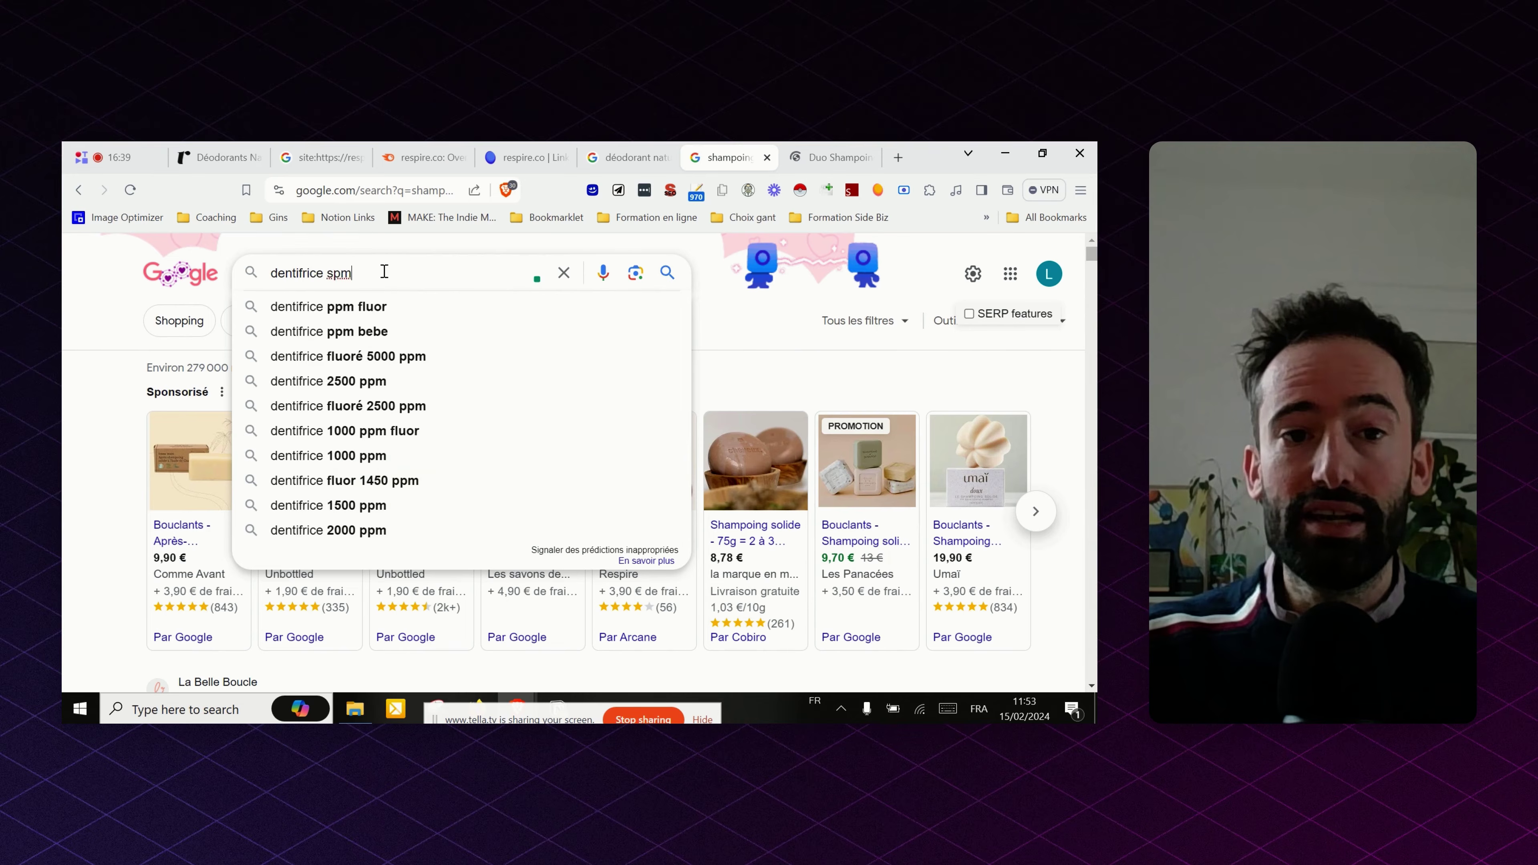
pyautogui.write('ode')
pyautogui.press('BackSpace')
pyautogui.press('BackSpace')
pyautogui.press('BackSpace')
pyautogui.press('BackSpace')
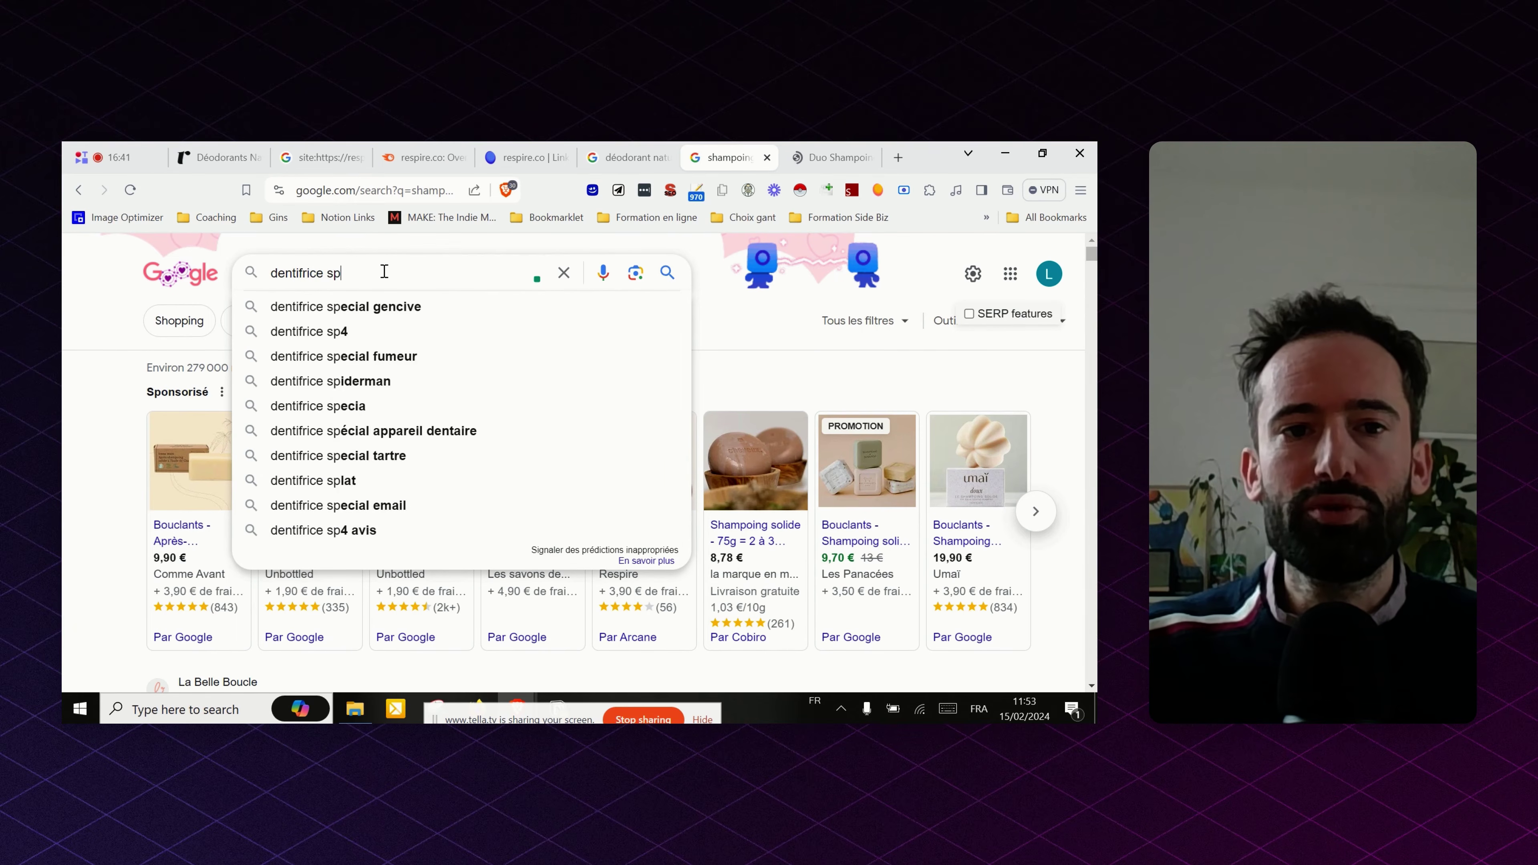
pyautogui.press('BackSpace')
pyautogui.press('BackSpace')
pyautogui.write('pâsti')
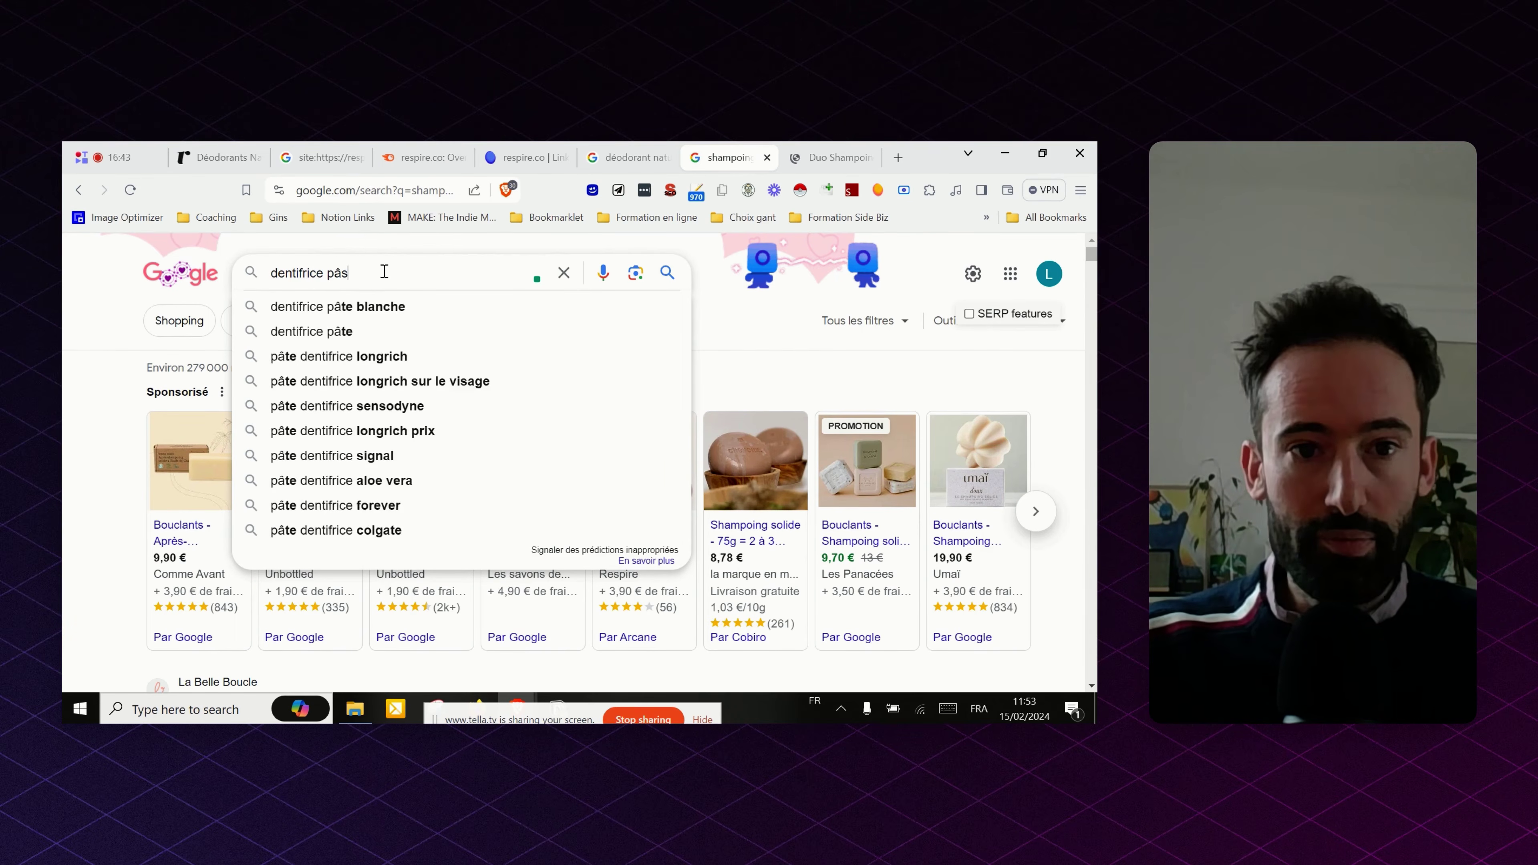
pyautogui.press('BackSpace')
pyautogui.press('BackSpace')
pyautogui.press('BackSpace')
pyautogui.press('BackSpace')
pyautogui.write('astille')
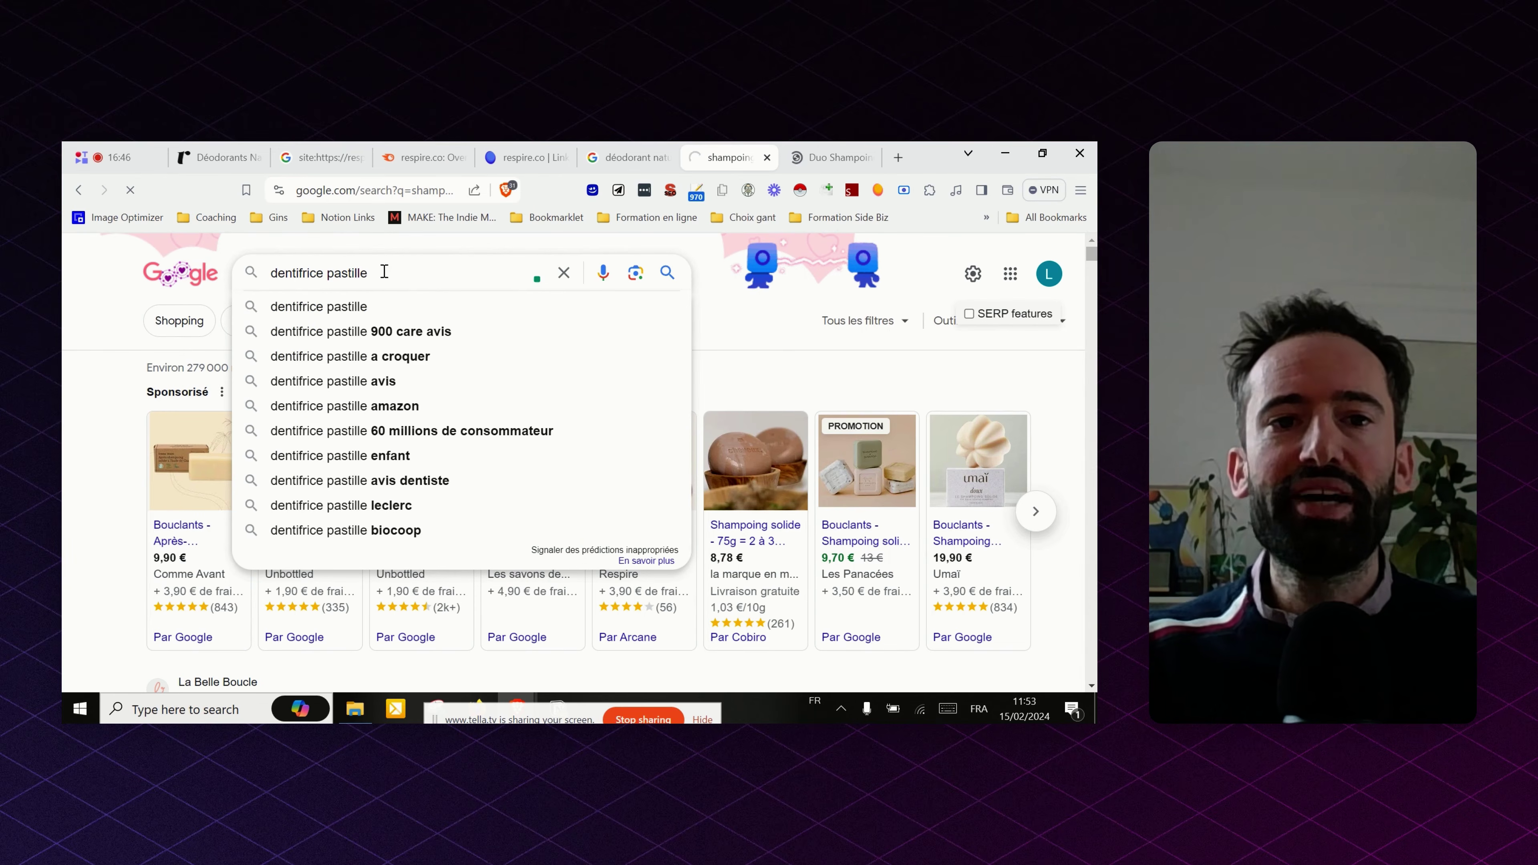
pyautogui.press('Return')
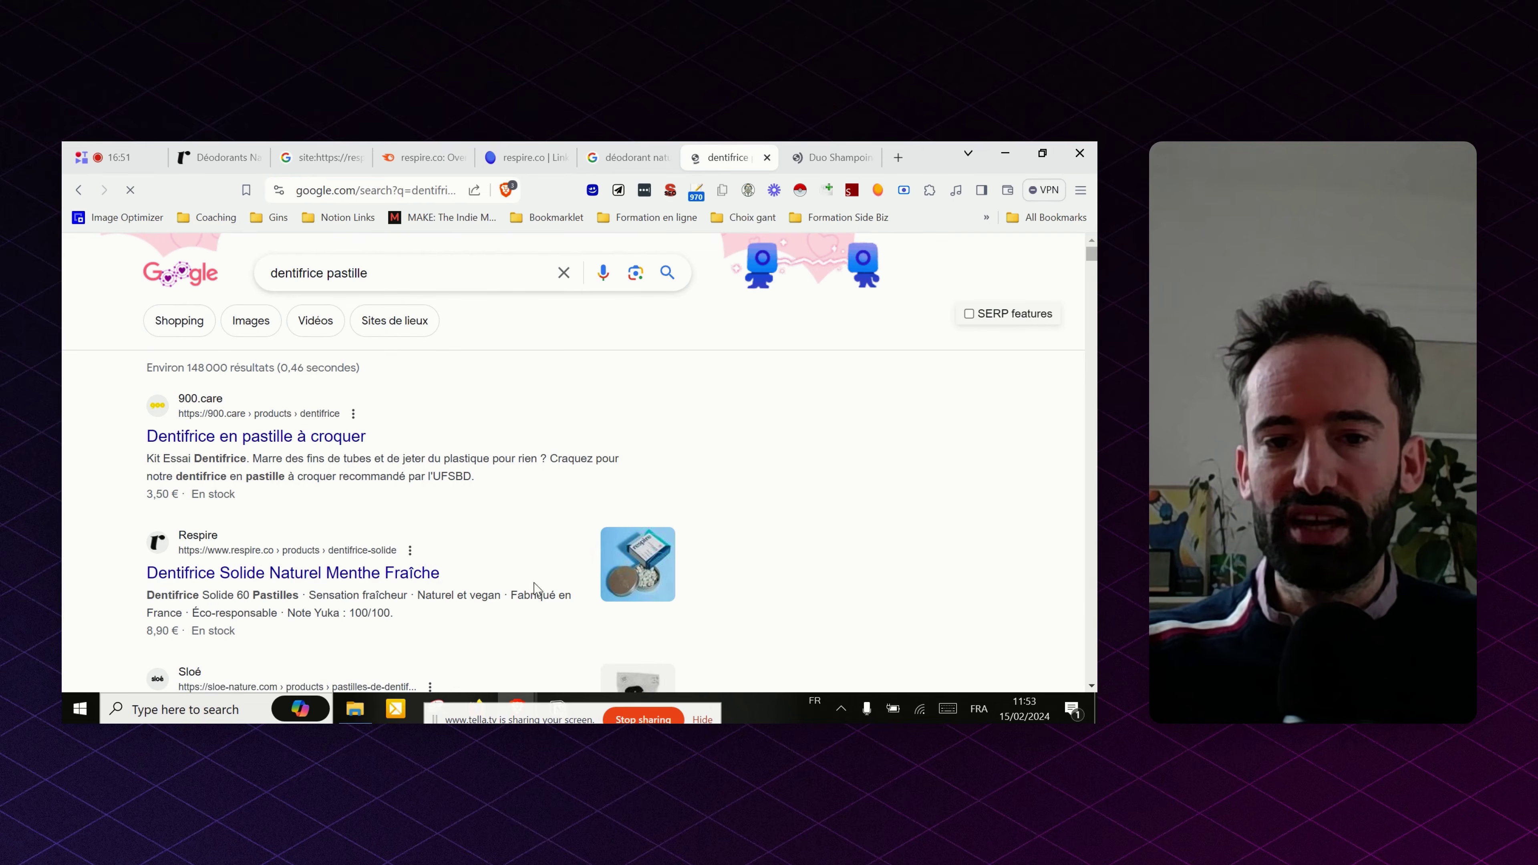
# - Compare the titles and snippets of the 900.care and Respire results for "dentifrice pastille"
pyautogui.moveTo(388, 574); pyautogui.dragTo(158, 504)
pyautogui.moveTo(134, 411); pyautogui.dragTo(432, 459)
pyautogui.click(465, 474)
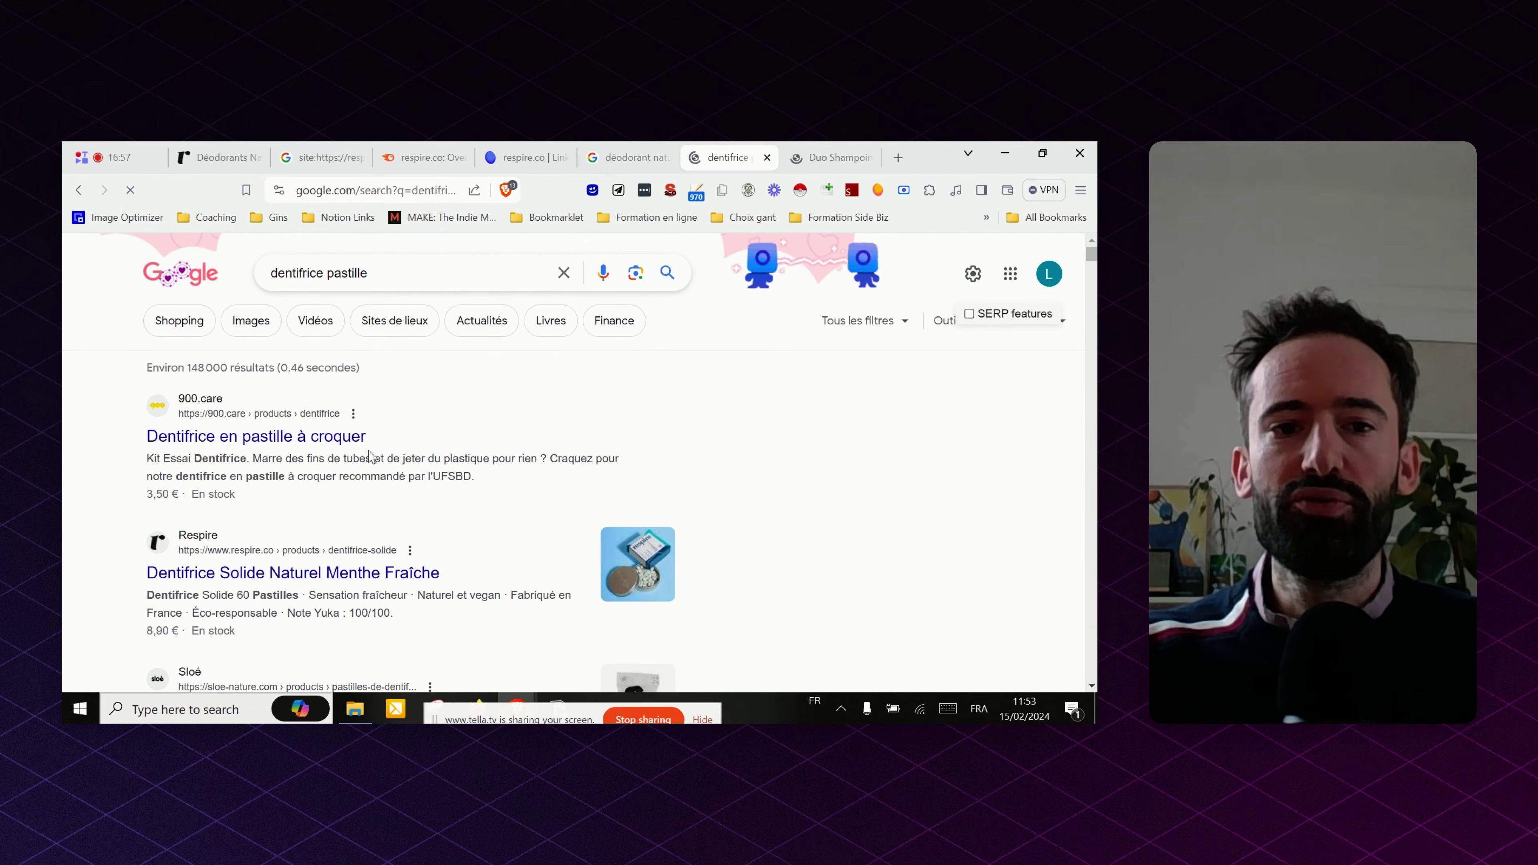
# - Load Mangools in place of the "déodorant naturel" search and open its KWFinder keyword research tool
pyautogui.click(321, 157)
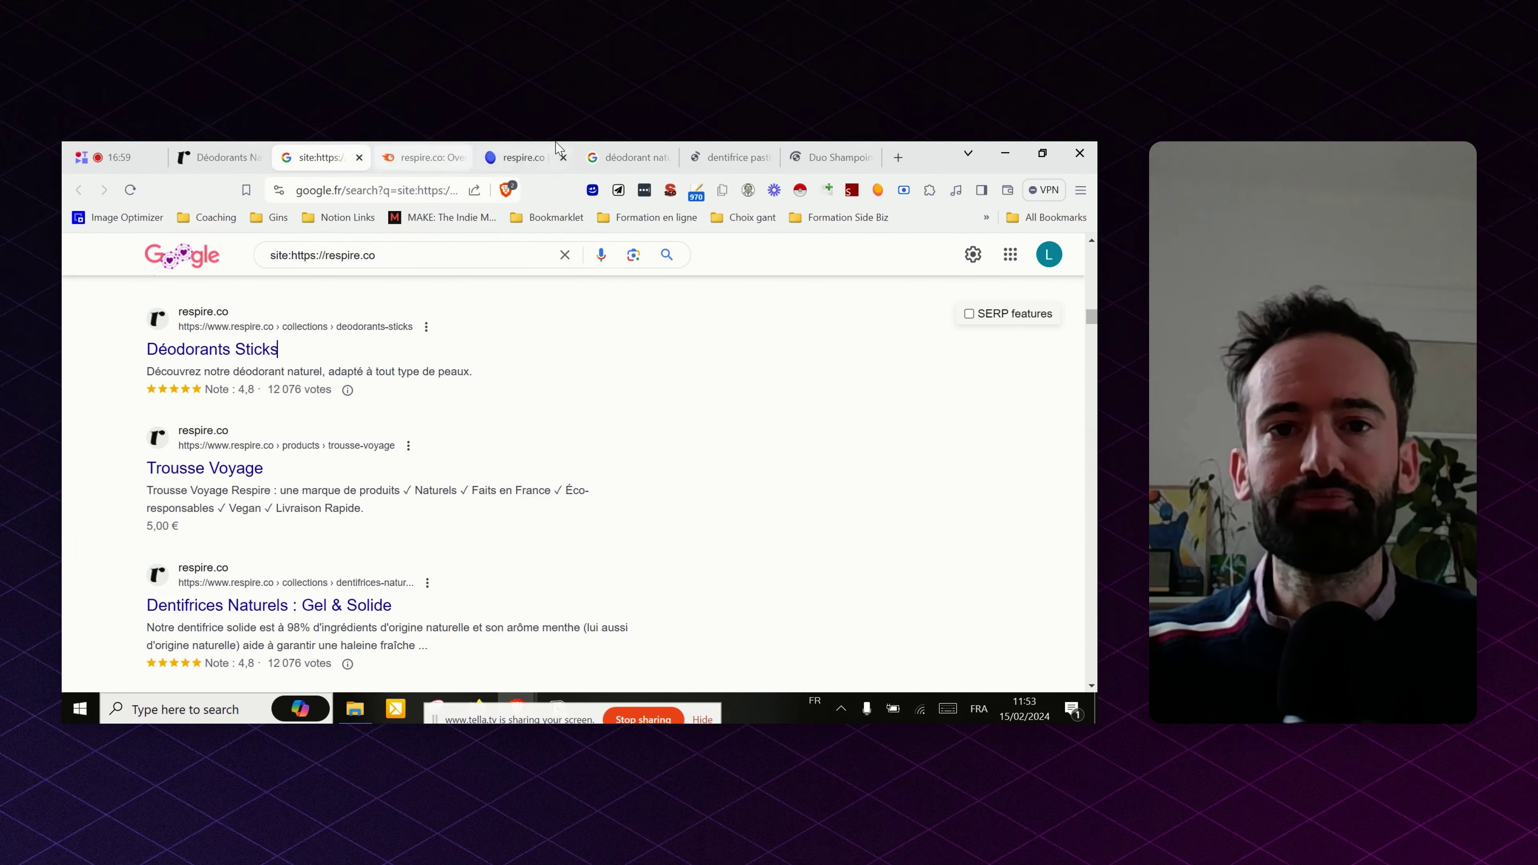
pyautogui.click(627, 157)
pyautogui.click(426, 192)
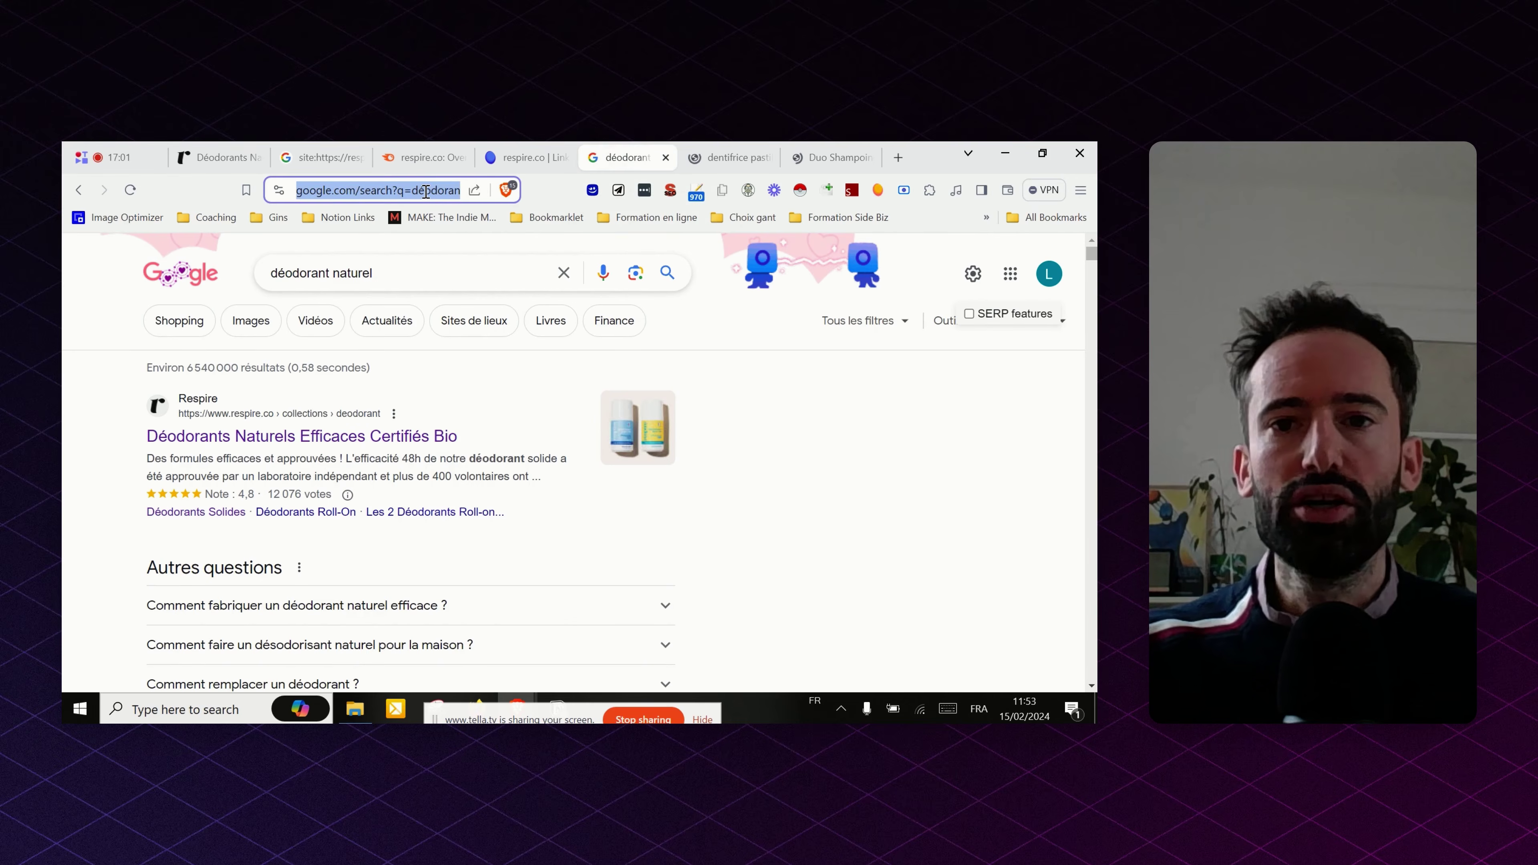
pyautogui.write('mangoo')
pyautogui.press('Return')
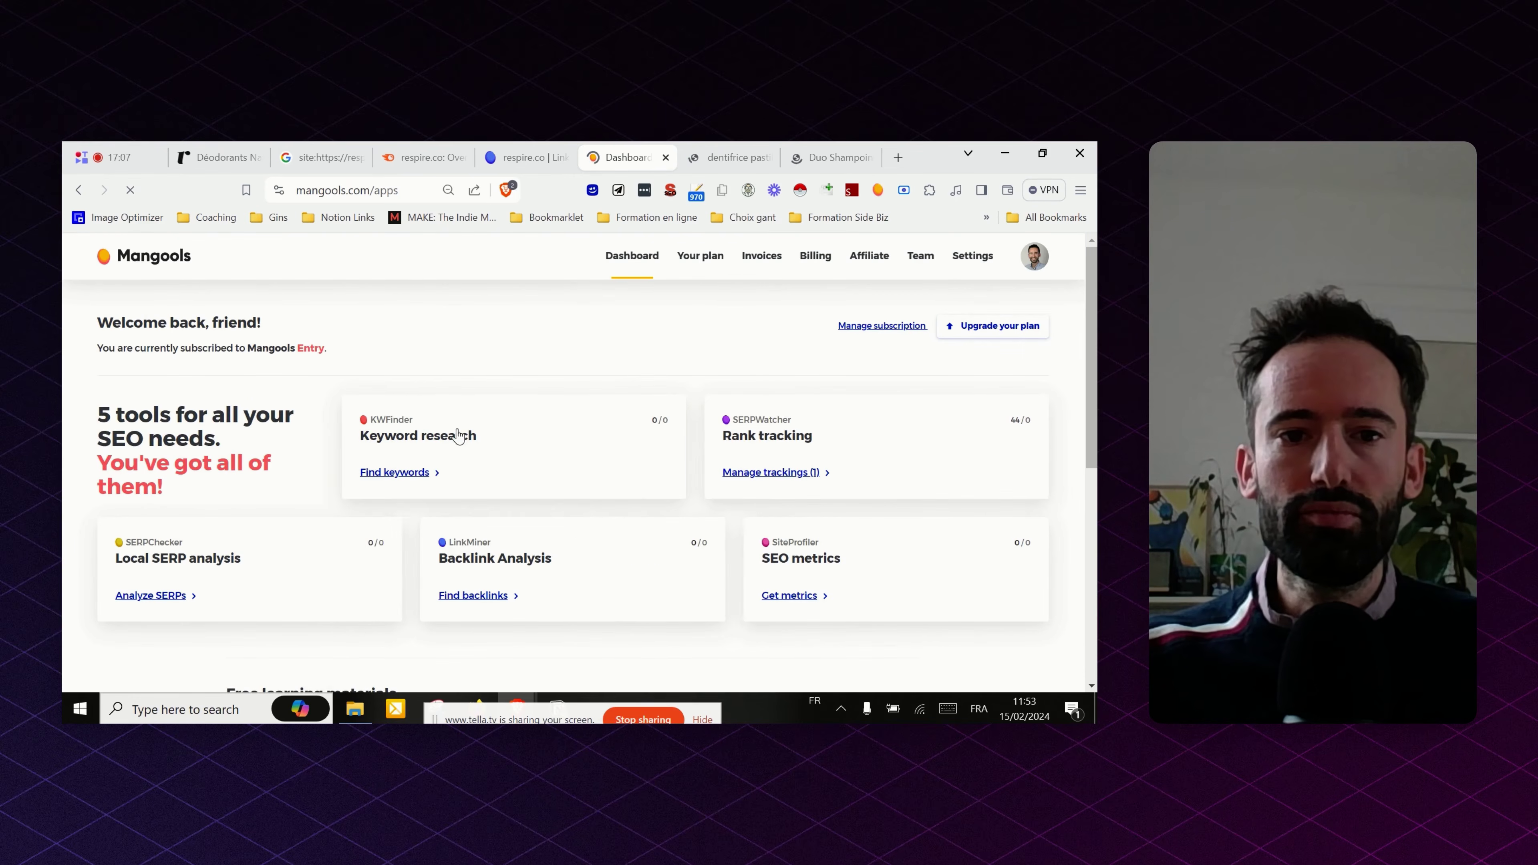
pyautogui.click(456, 401)
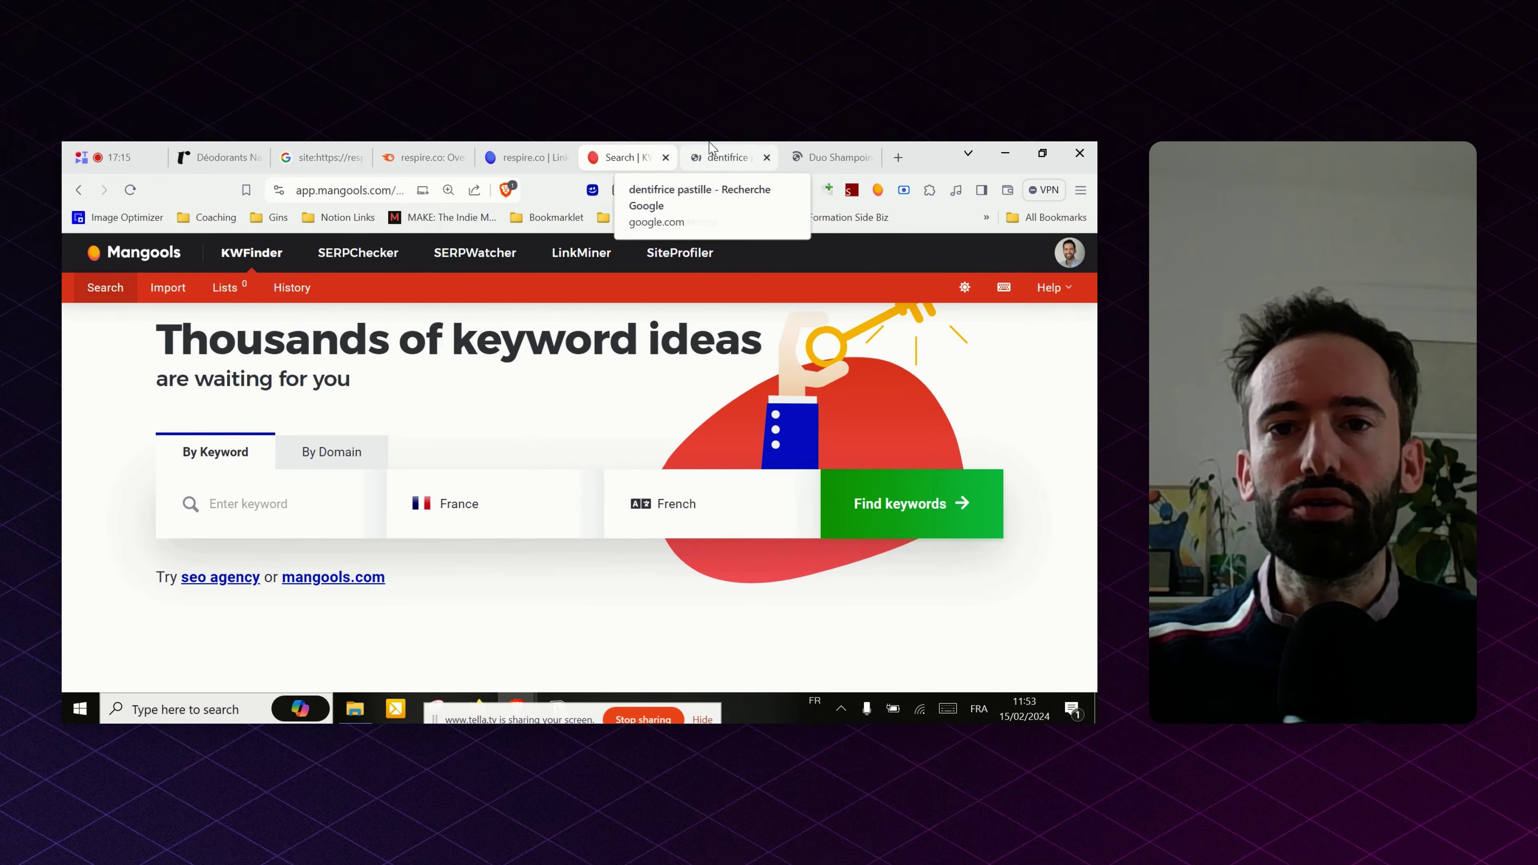
# - Recheck the Google results for "dentifrice pastille" and return to KWFinder
pyautogui.click(730, 158)
pyautogui.scroll(-2, 295, 474)
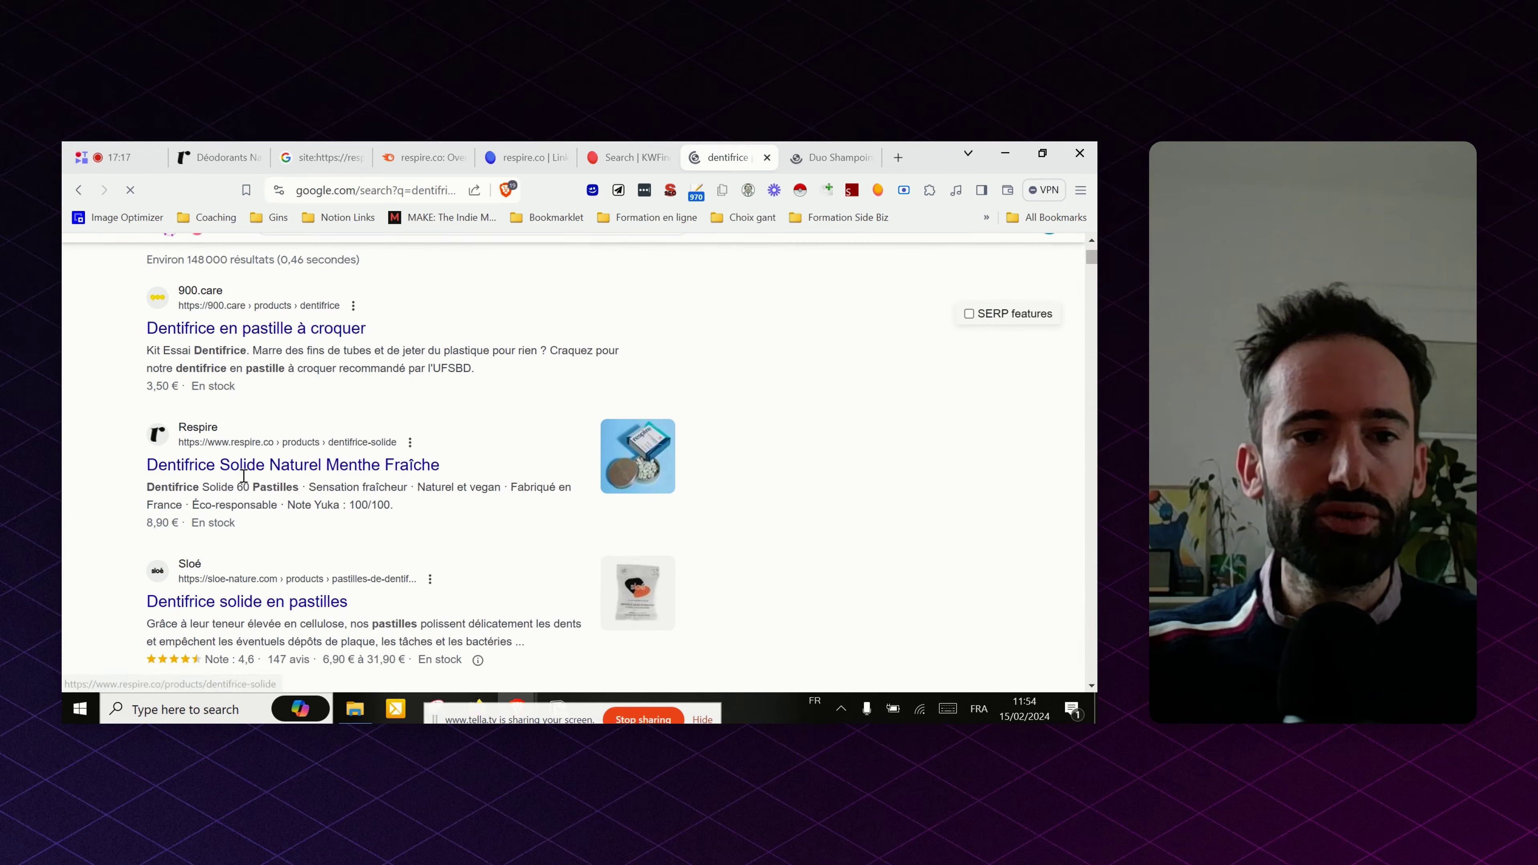
pyautogui.scroll(2, 295, 467)
pyautogui.click(598, 164)
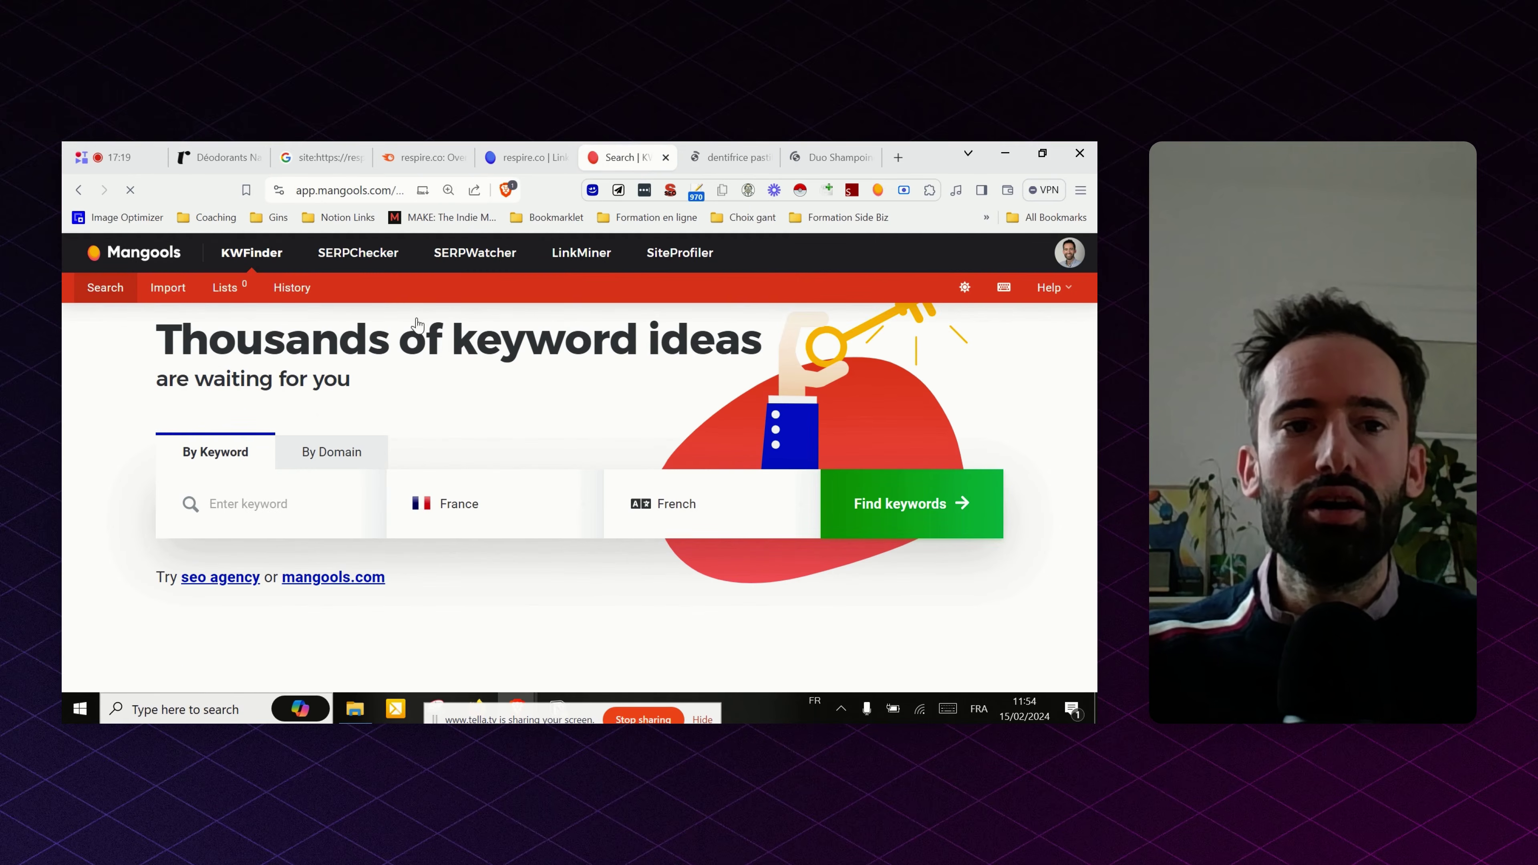
# - Look up the keyword "dentifrice pastille" in KWFinder for France in French and bring its SERP overview into view
pyautogui.write('dentifrice pas')
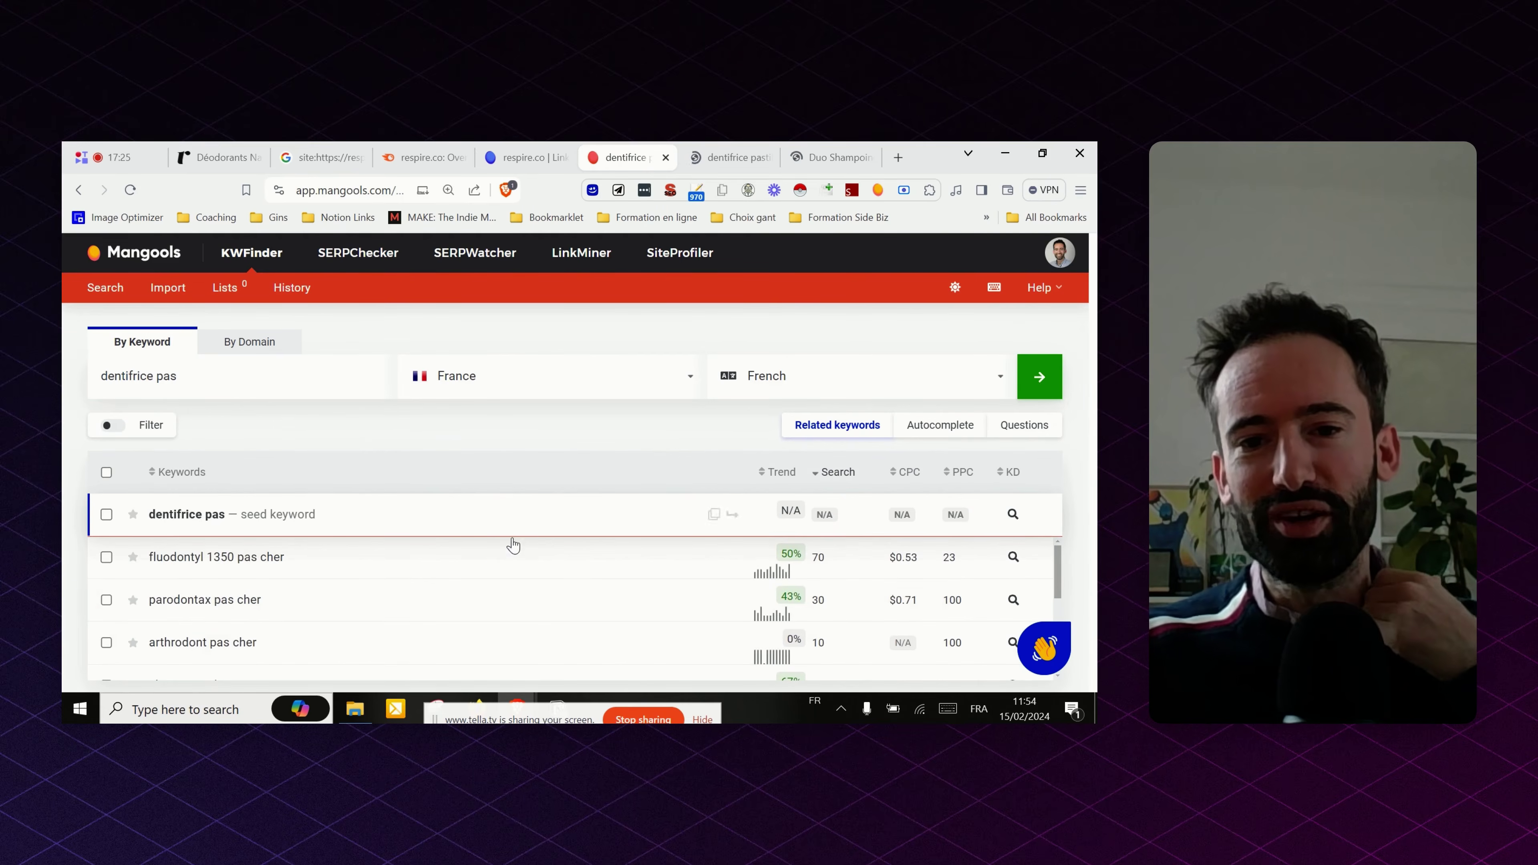
pyautogui.click(236, 375)
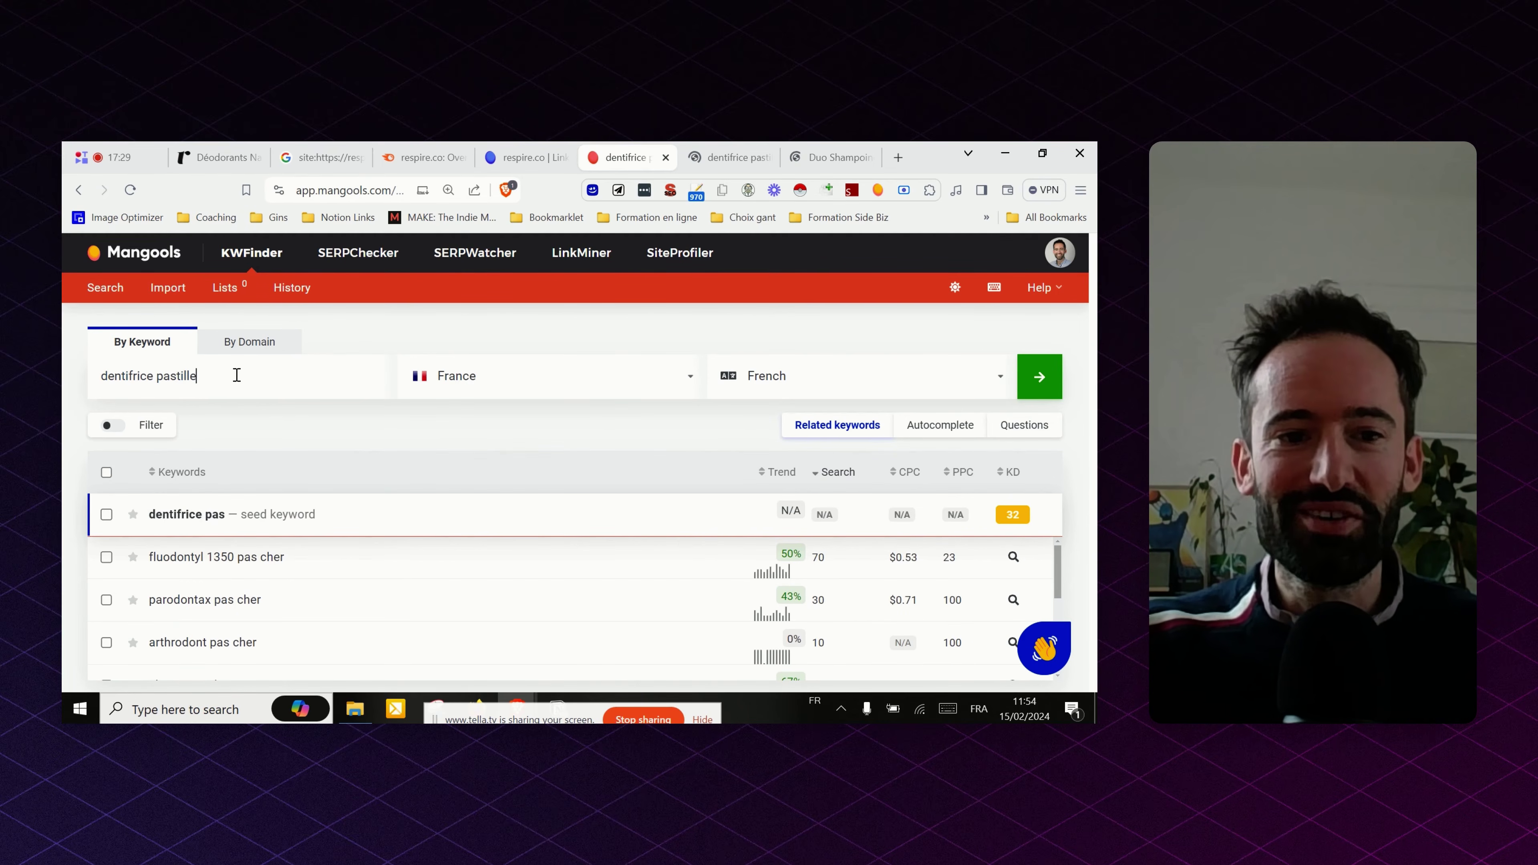
pyautogui.press('Return')
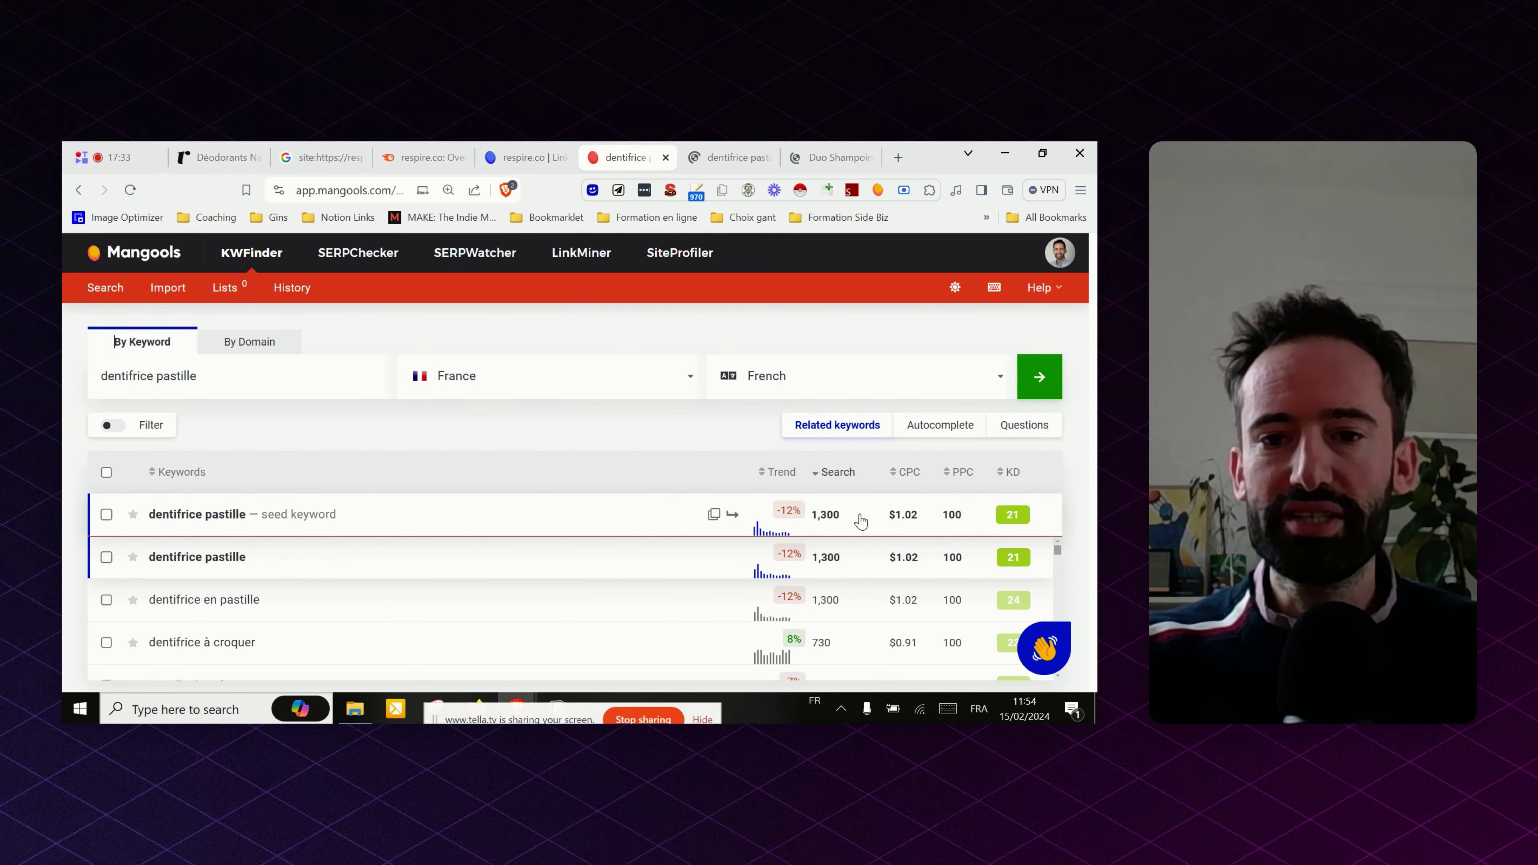
pyautogui.hotkey('ctrl', '-')
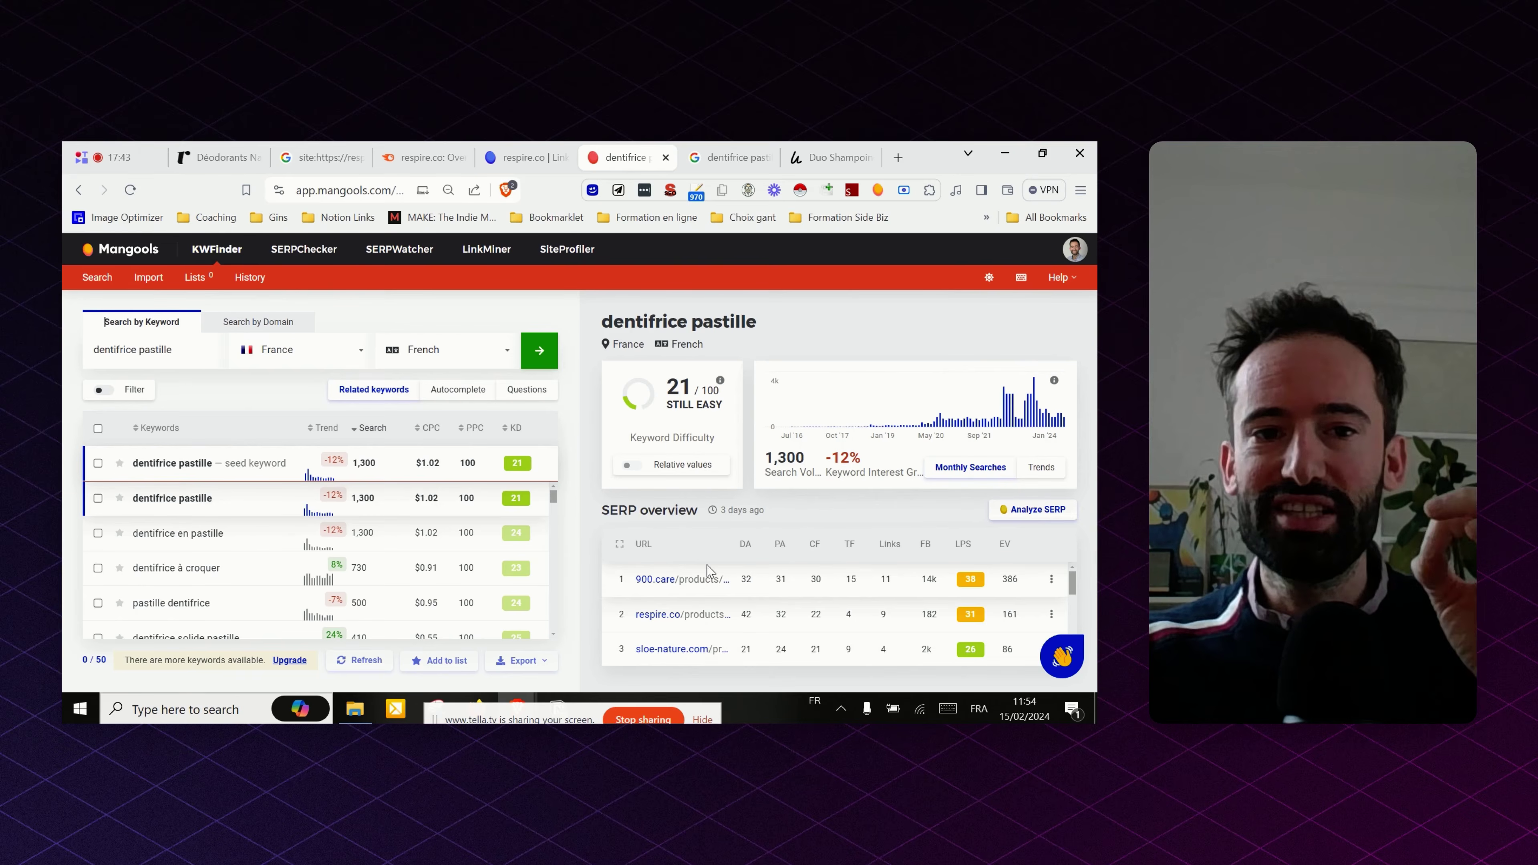
# - Change the KWFinder keyword to "dentifrice solide" and look up its search volume and difficulty
pyautogui.doubleClick(156, 350)
pyautogui.write('solide')
pyautogui.press('Return')
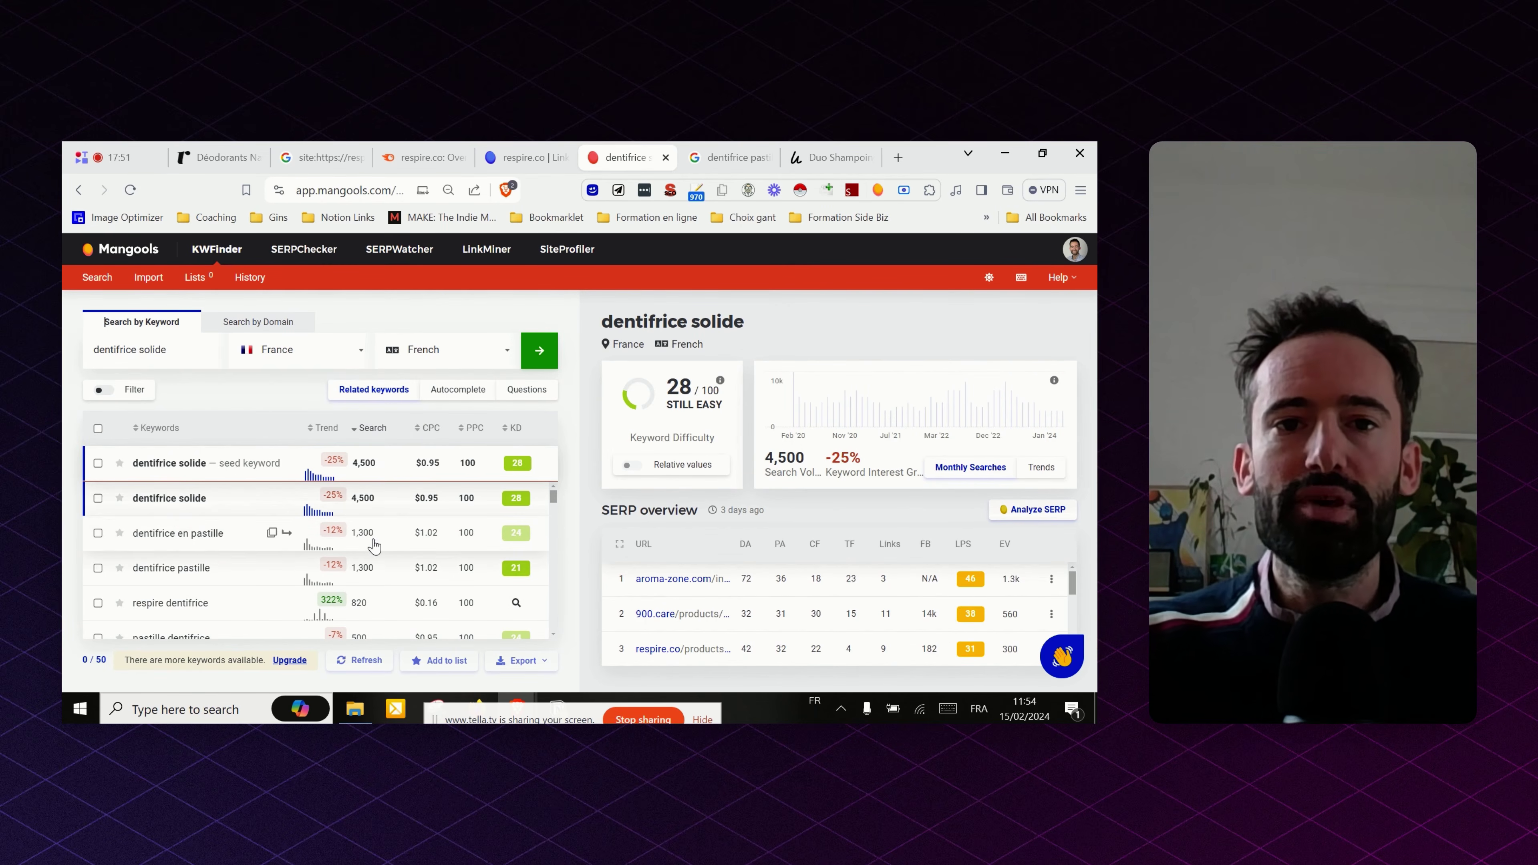
# - Return to the Google results for "dentifrice pastille" and examine the title of Respire's result
pyautogui.click(143, 152)
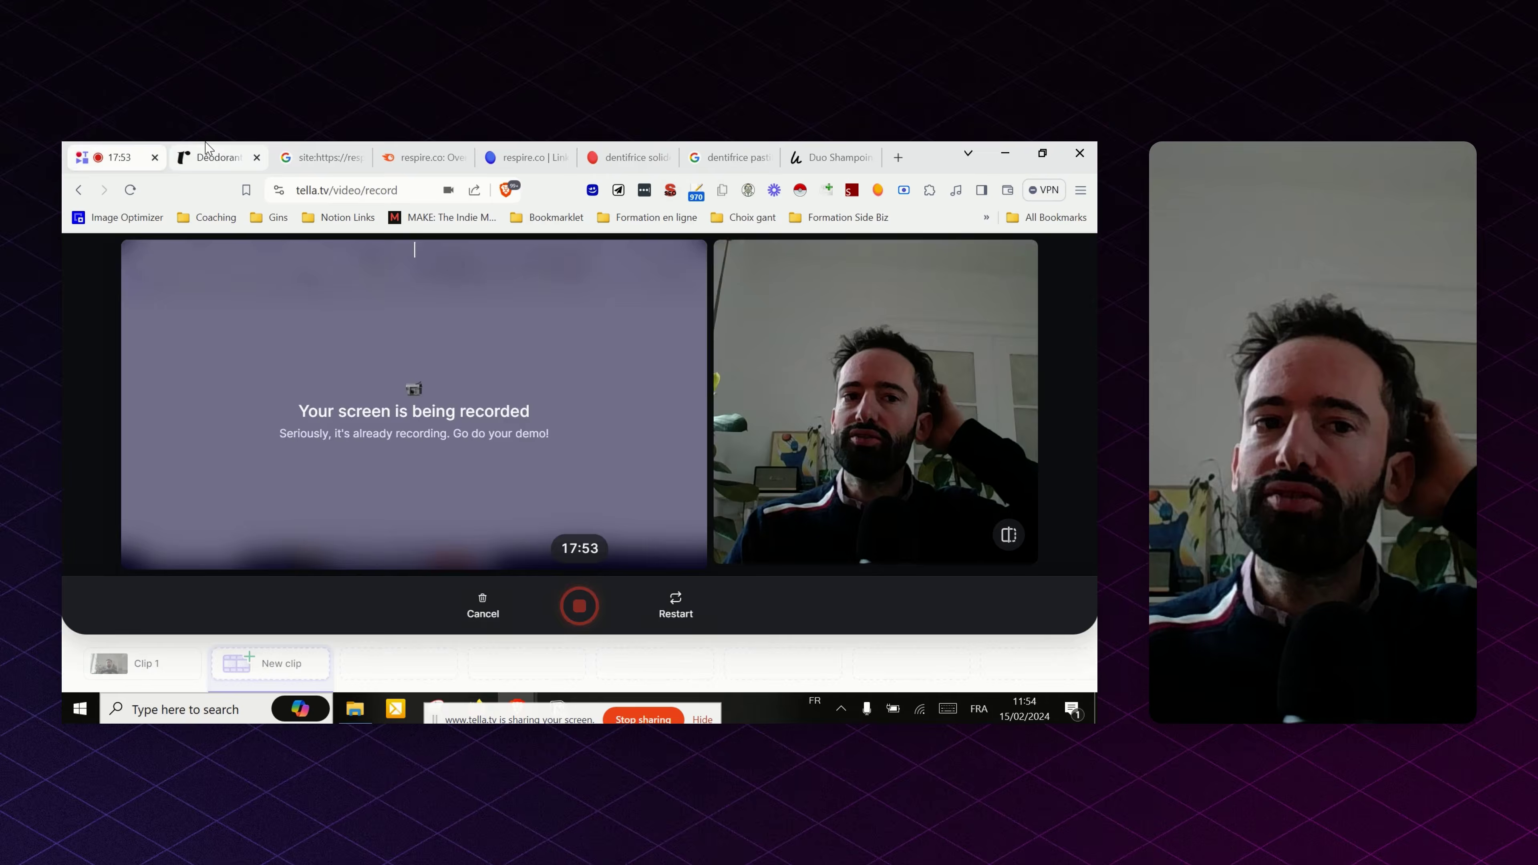
pyautogui.click(206, 155)
pyautogui.click(314, 157)
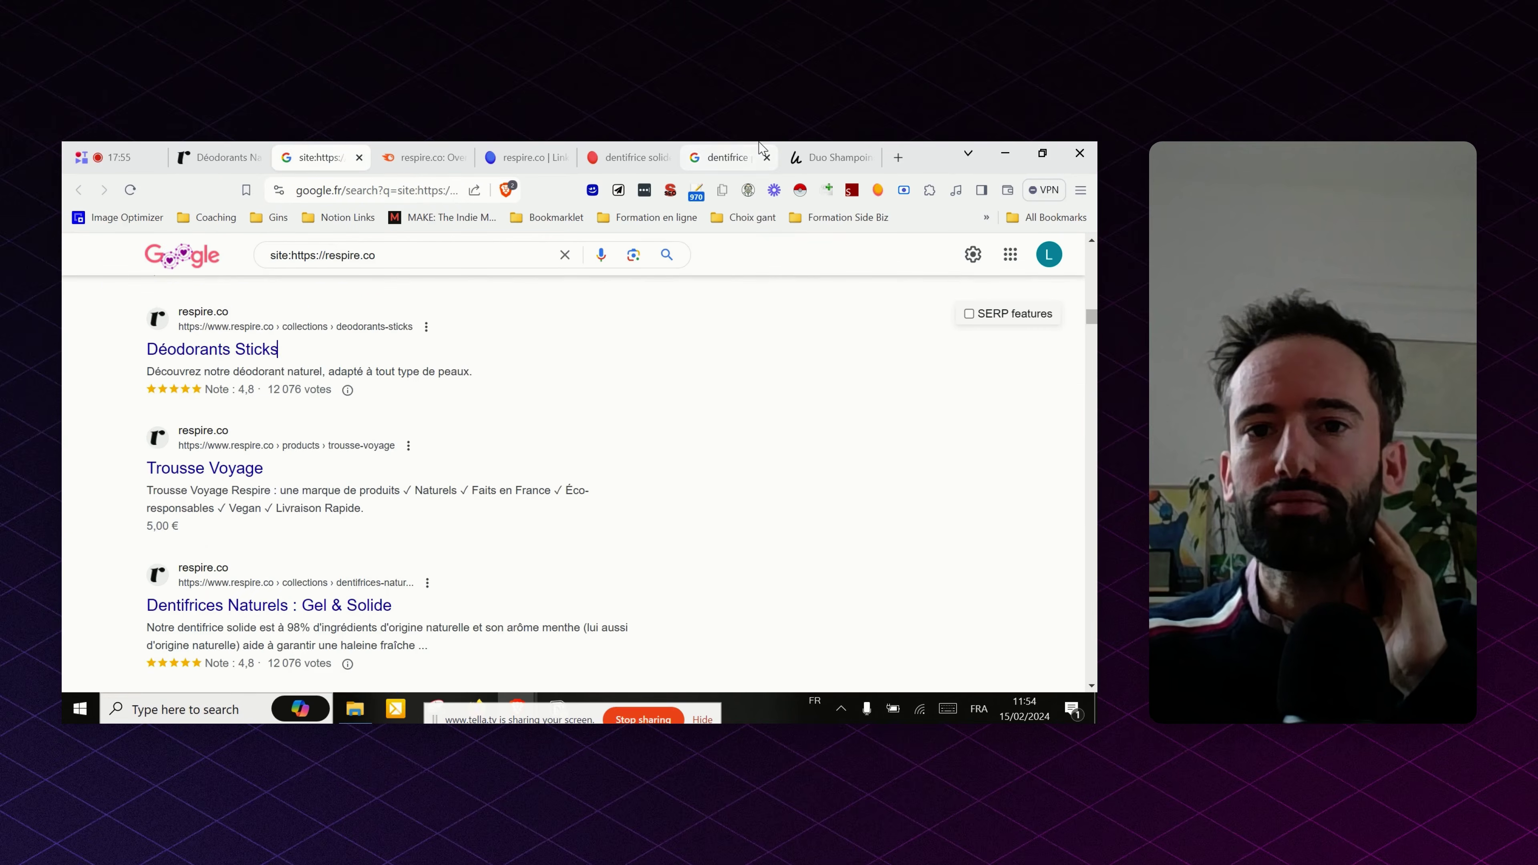
pyautogui.click(760, 148)
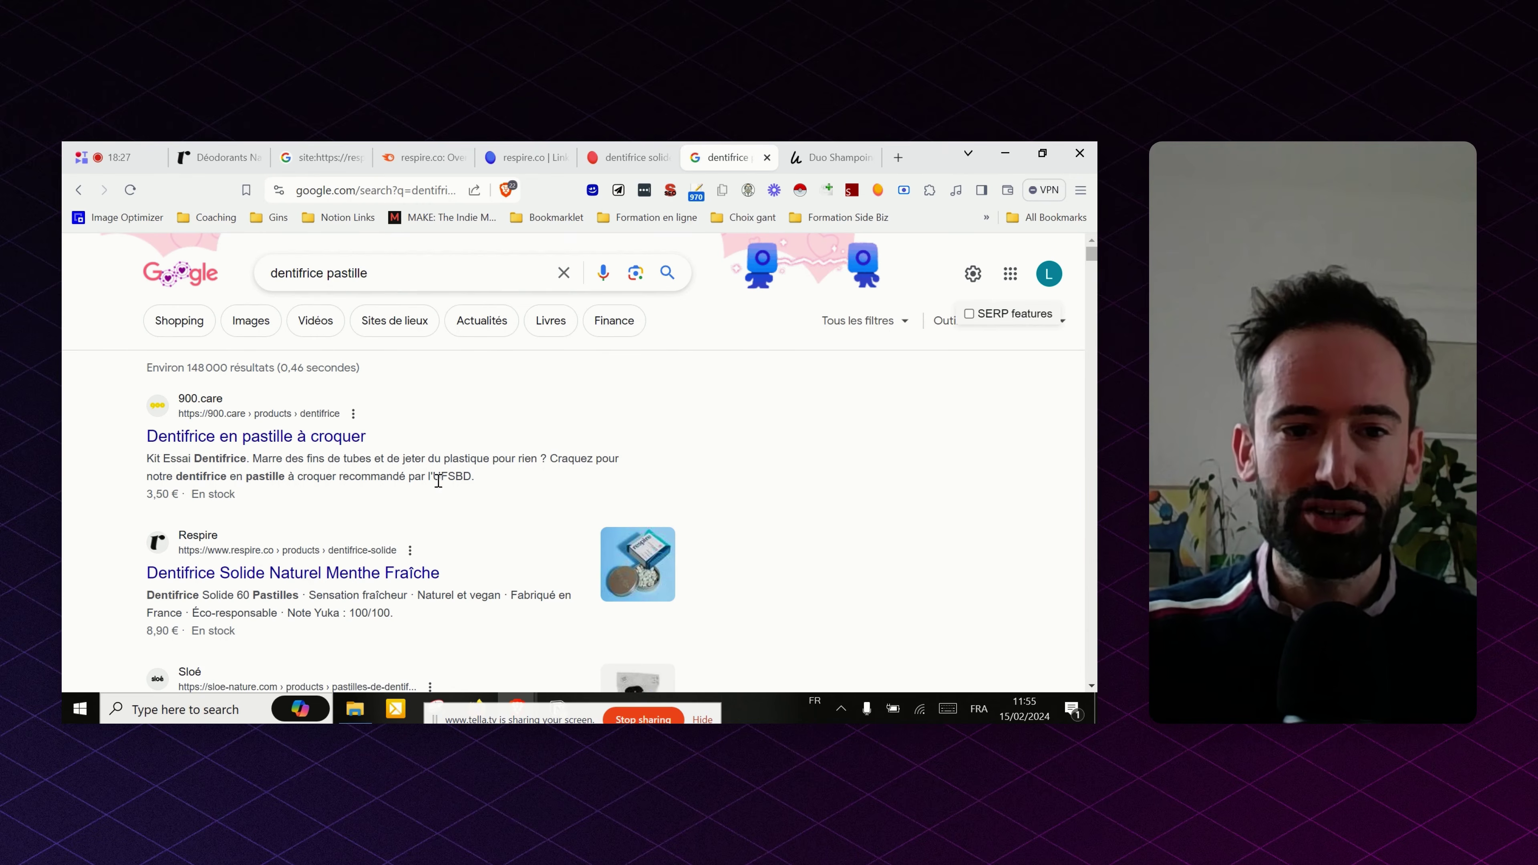
pyautogui.moveTo(440, 563)
pyautogui.mouseDown()
pyautogui.moveTo(216, 570)
pyautogui.moveTo(450, 565)
pyautogui.mouseUp()
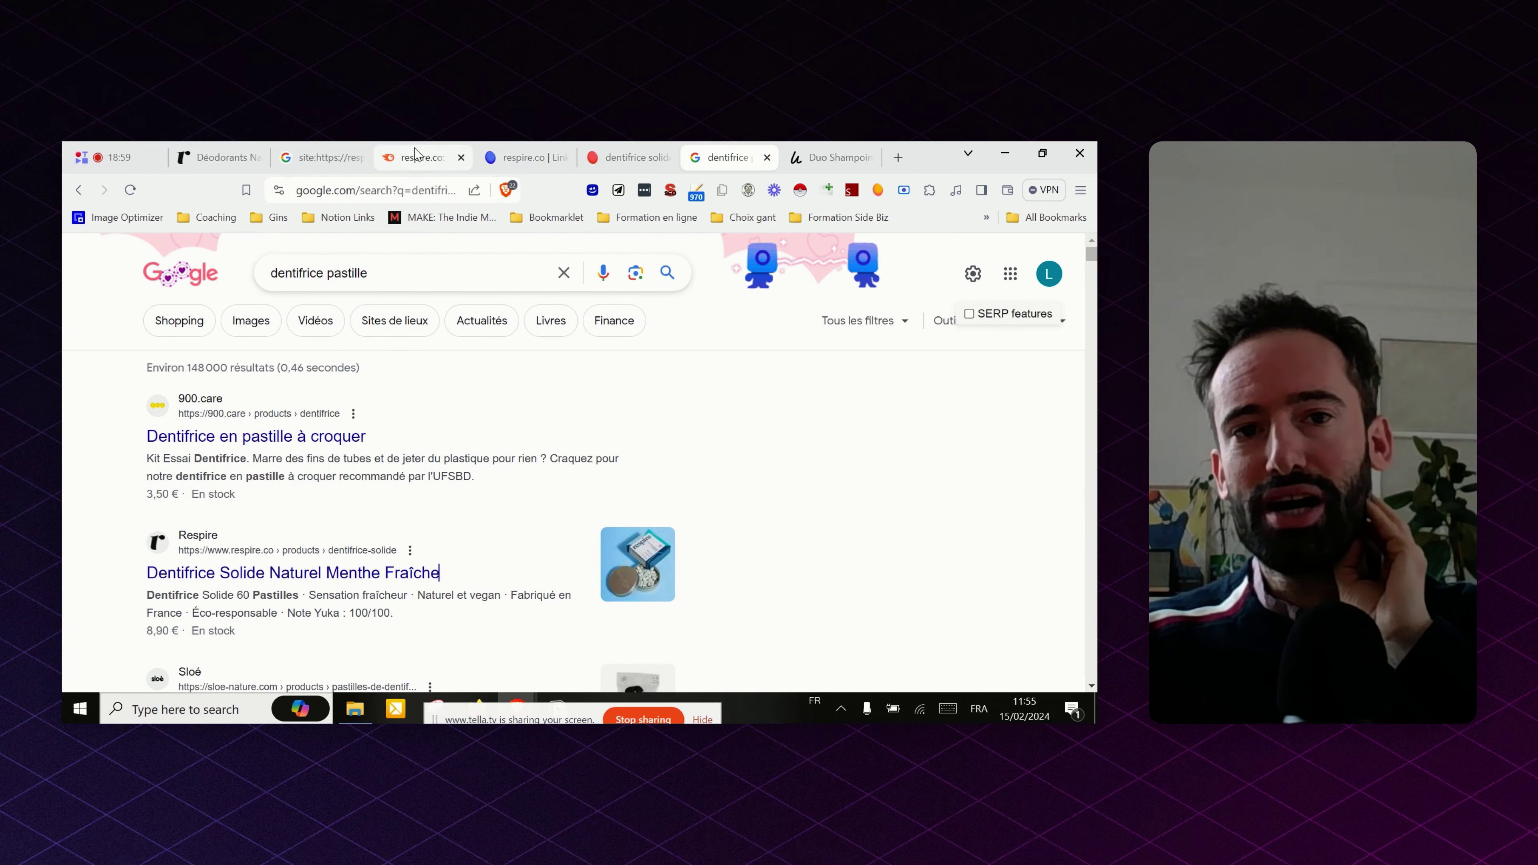
# - Check respire.co's branded and non-branded traffic in Semrush's Organic Research overview
pyautogui.click(423, 157)
pyautogui.scroll(4, 412, 506)
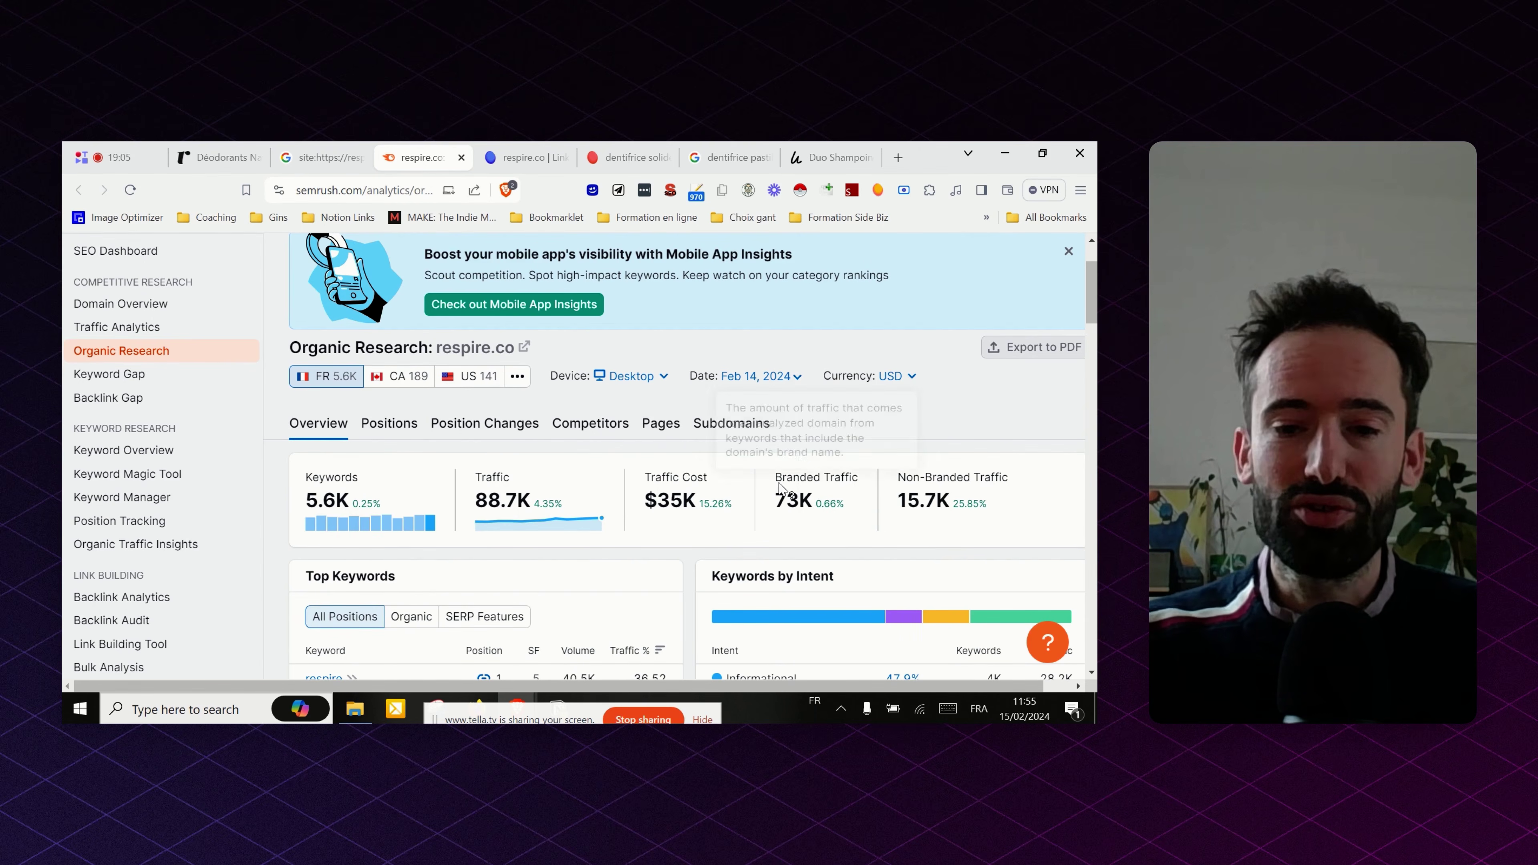
pyautogui.moveTo(782, 483)
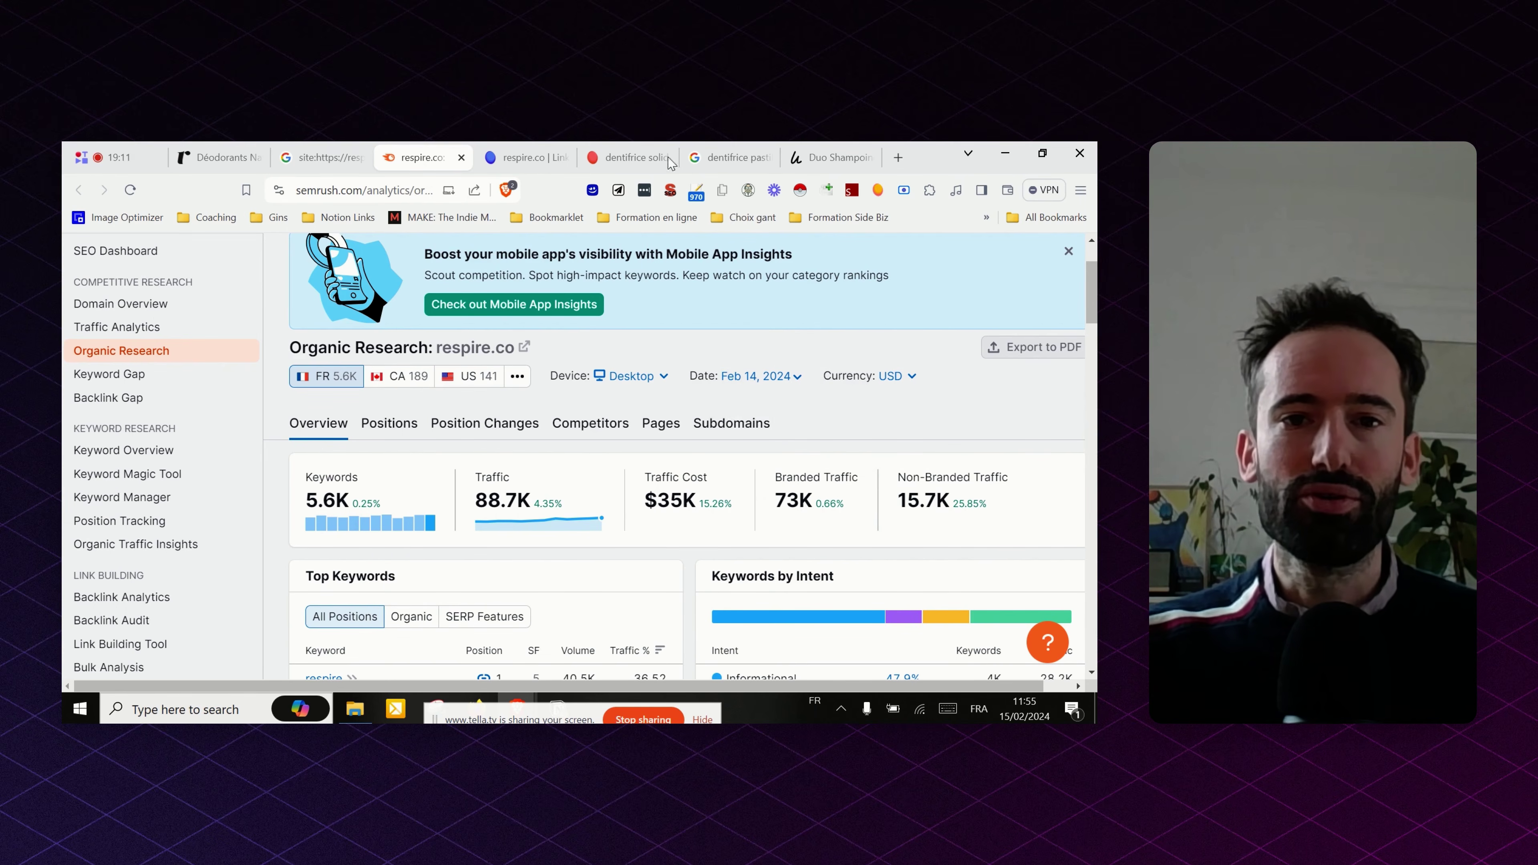
# - Go back to the "dentifrice pastille" results and highlight Respire's title "Dentifrice Solide Naturel Menthe Fraîche"
pyautogui.click(730, 157)
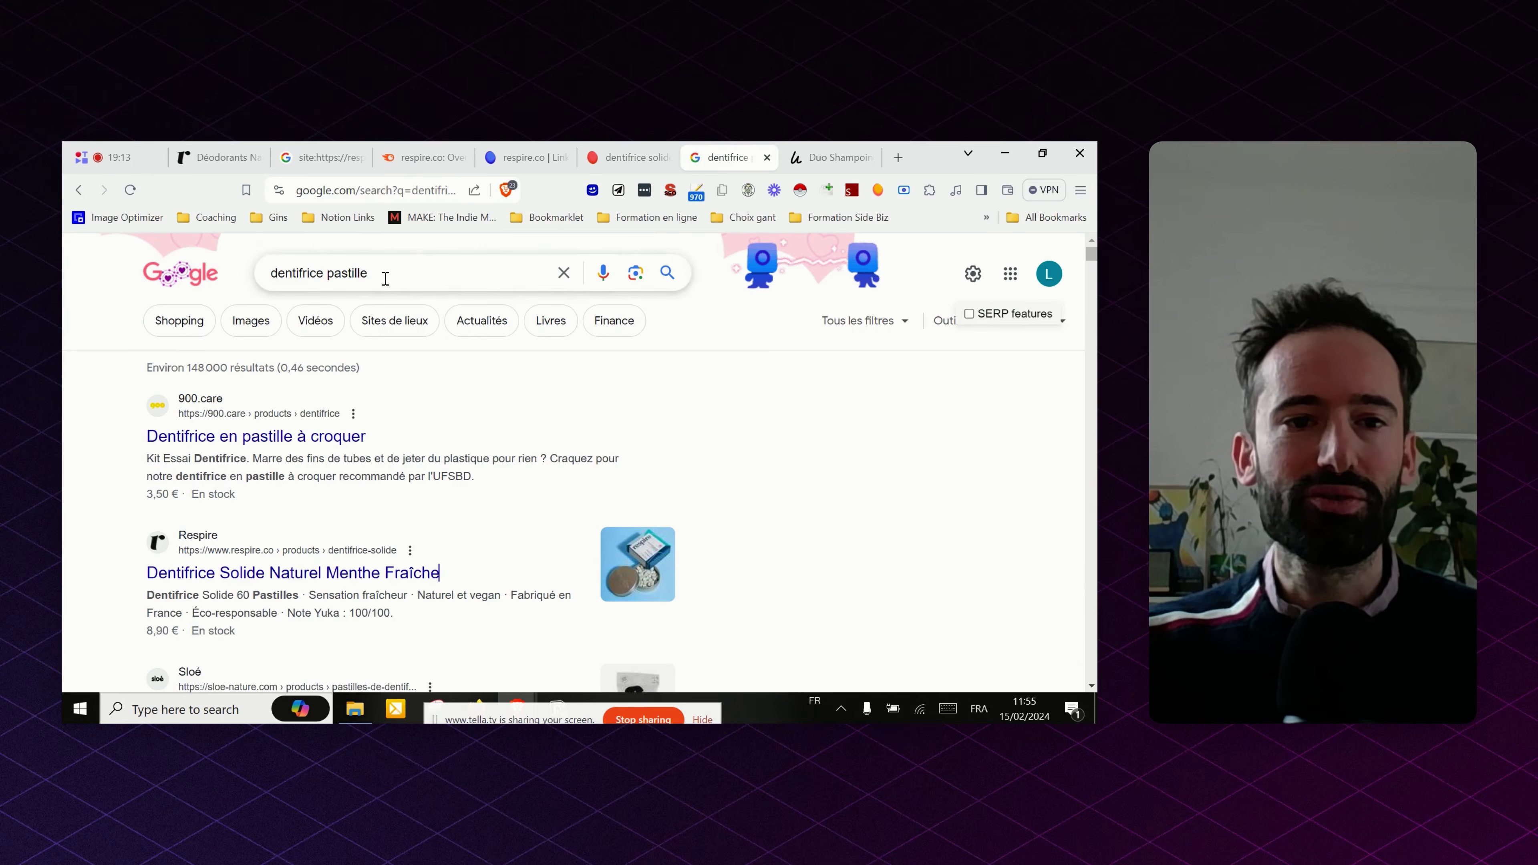
pyautogui.moveTo(513, 563); pyautogui.dragTo(121, 564)
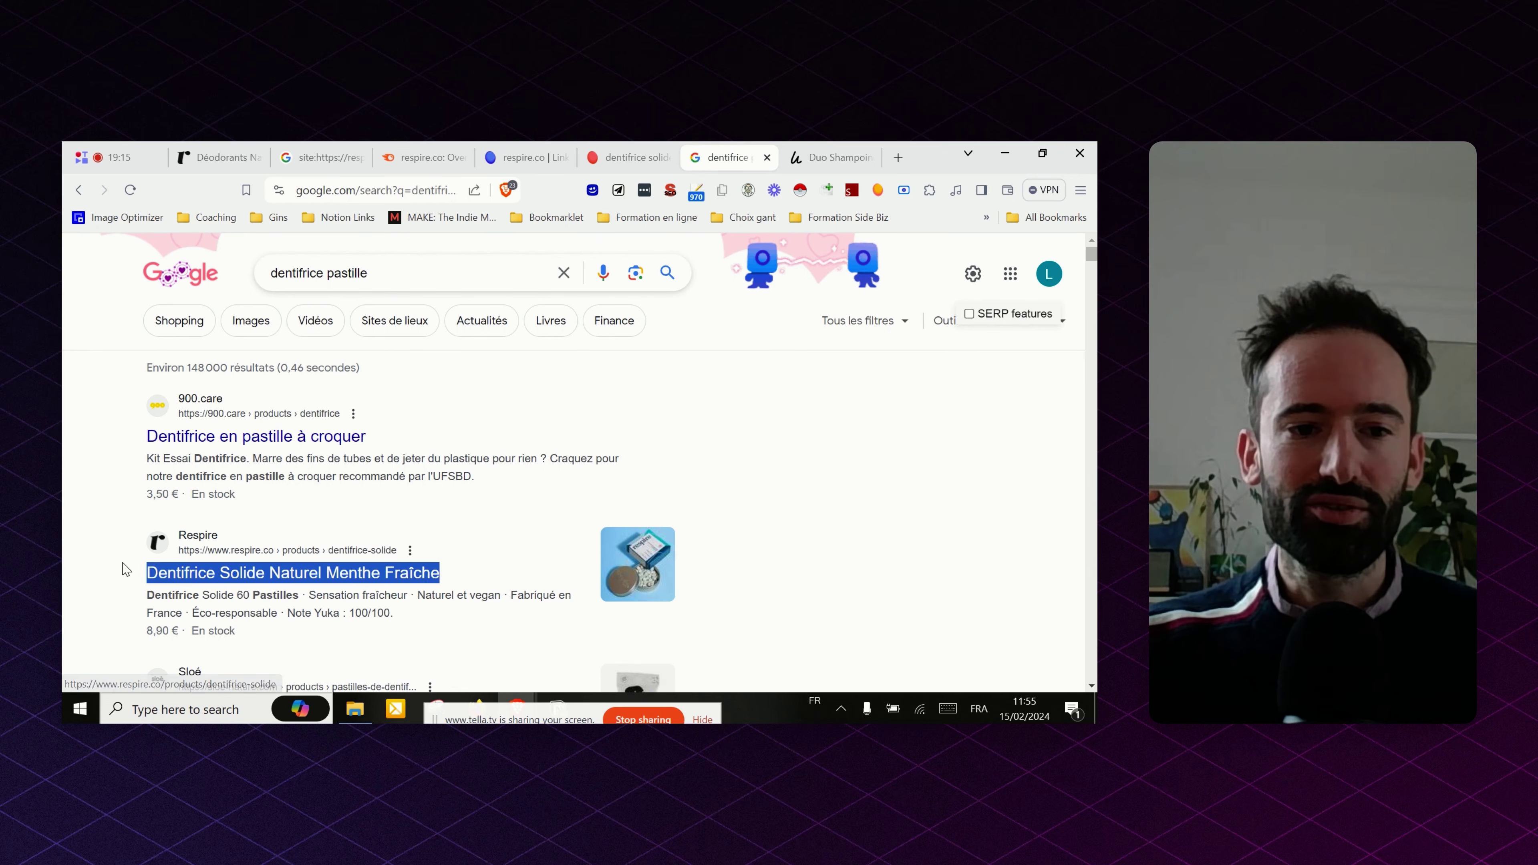
pyautogui.click(121, 556)
# - Replace the Google query with "shampoing solide" and run the search
pyautogui.tripleClick(354, 273)
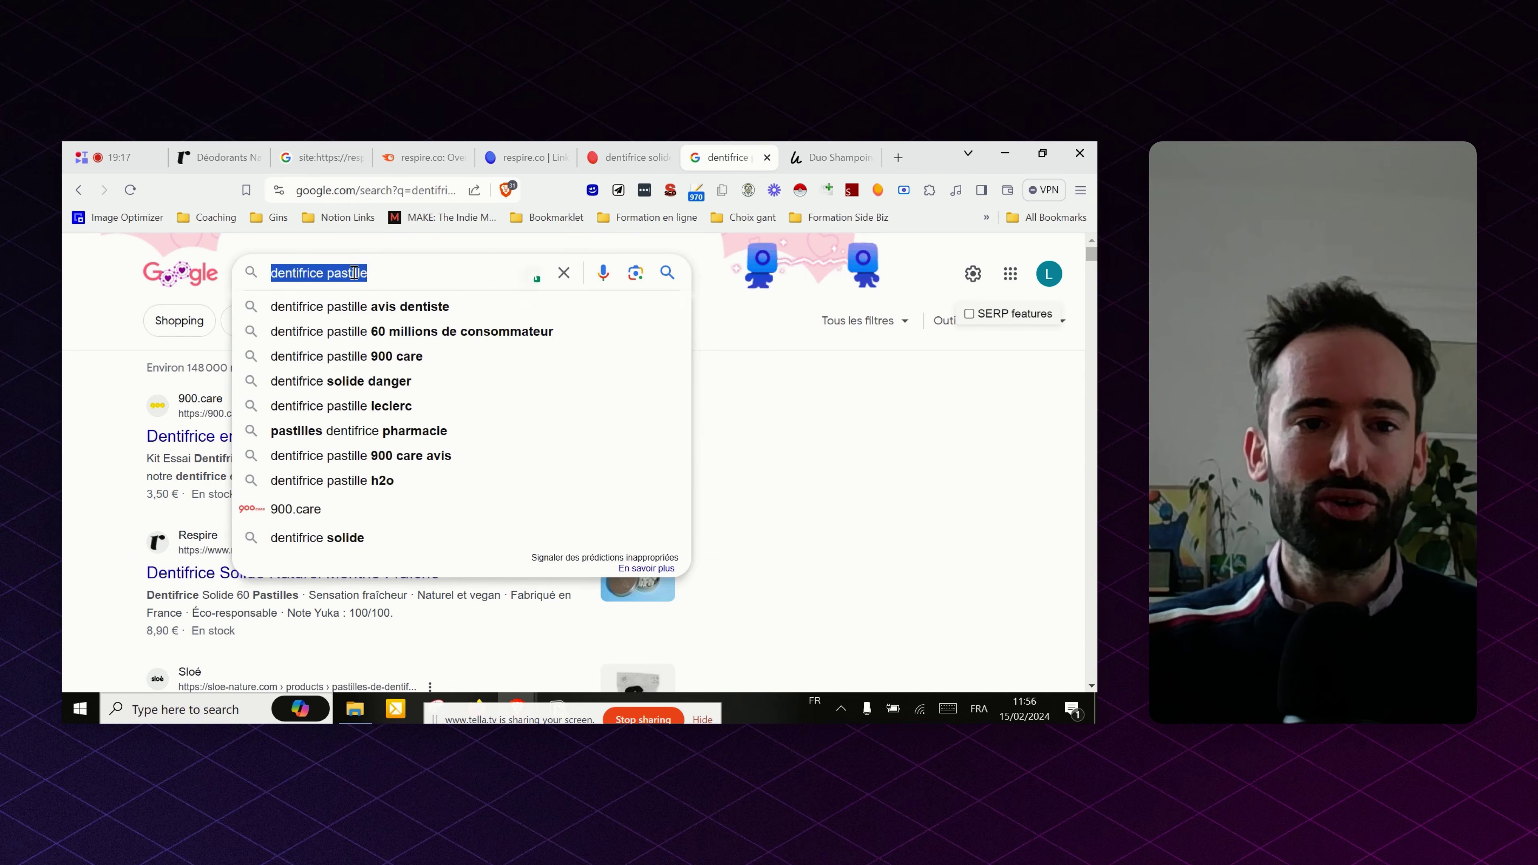
pyautogui.write('shampoing ')
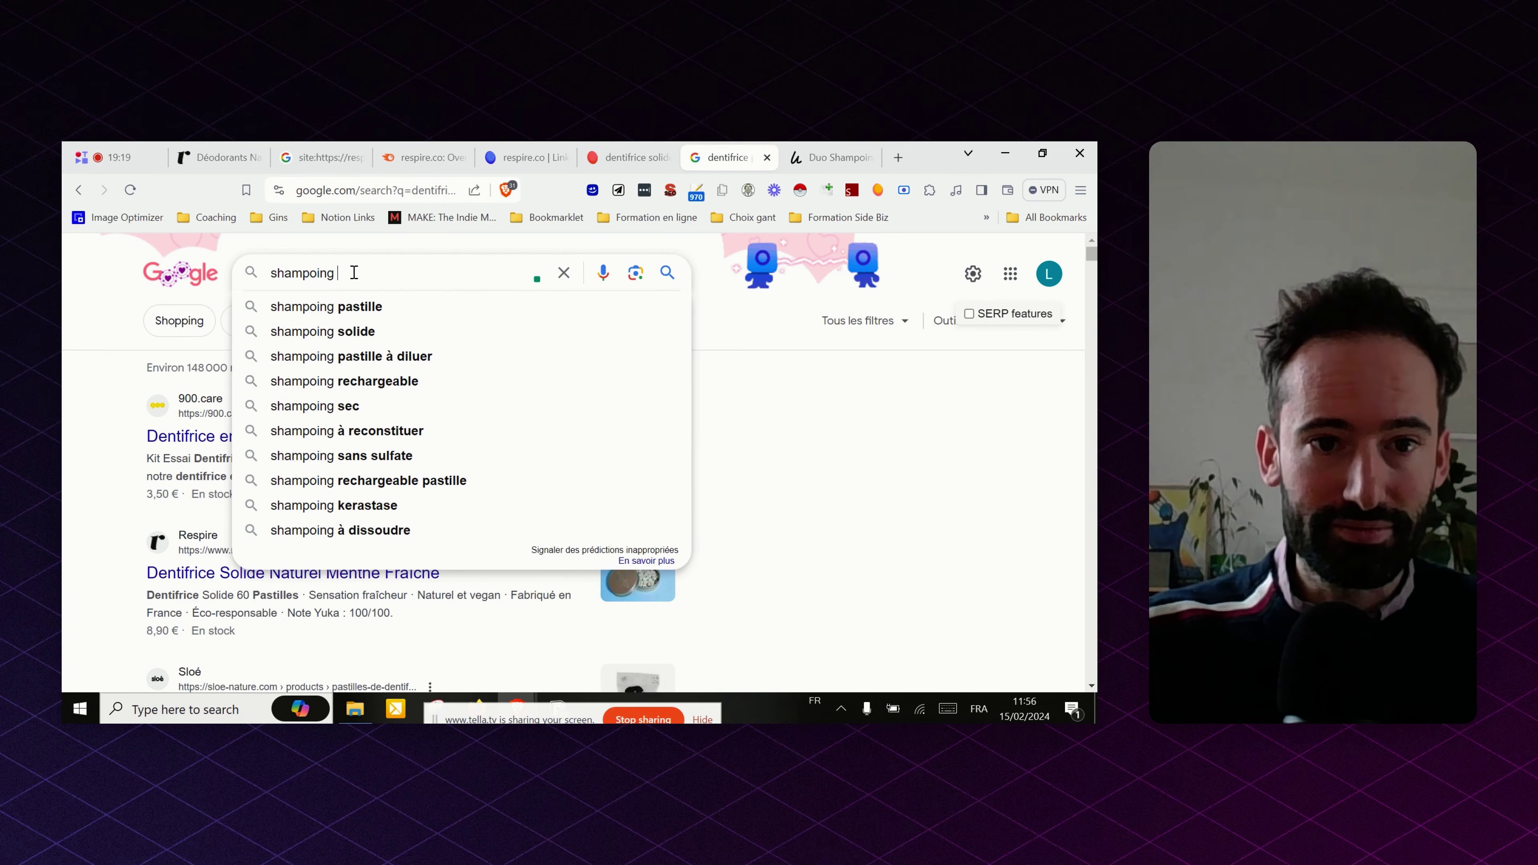
pyautogui.write('solide')
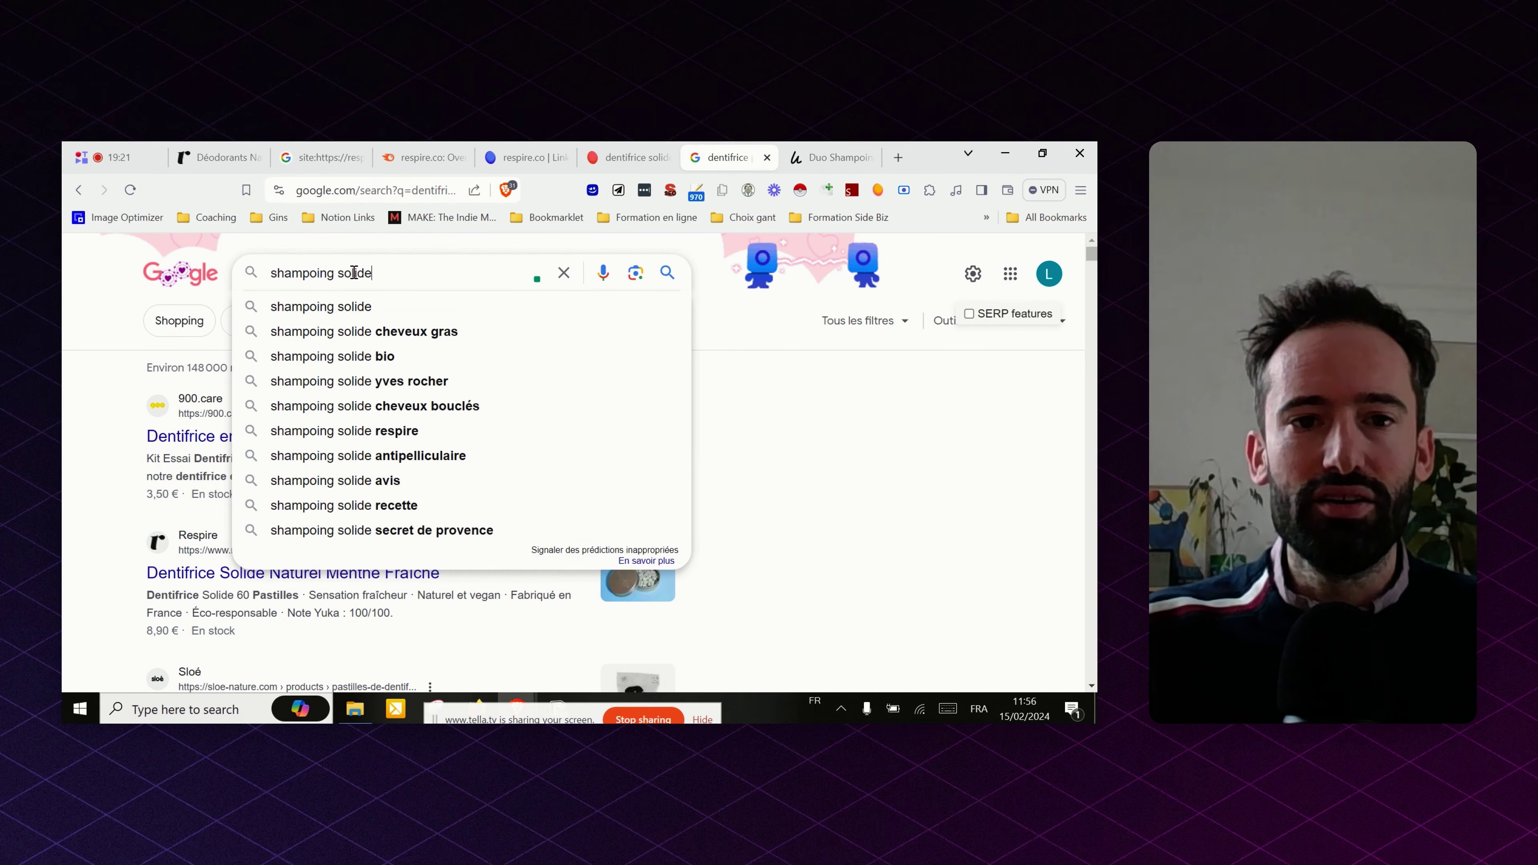
pyautogui.press('Return')
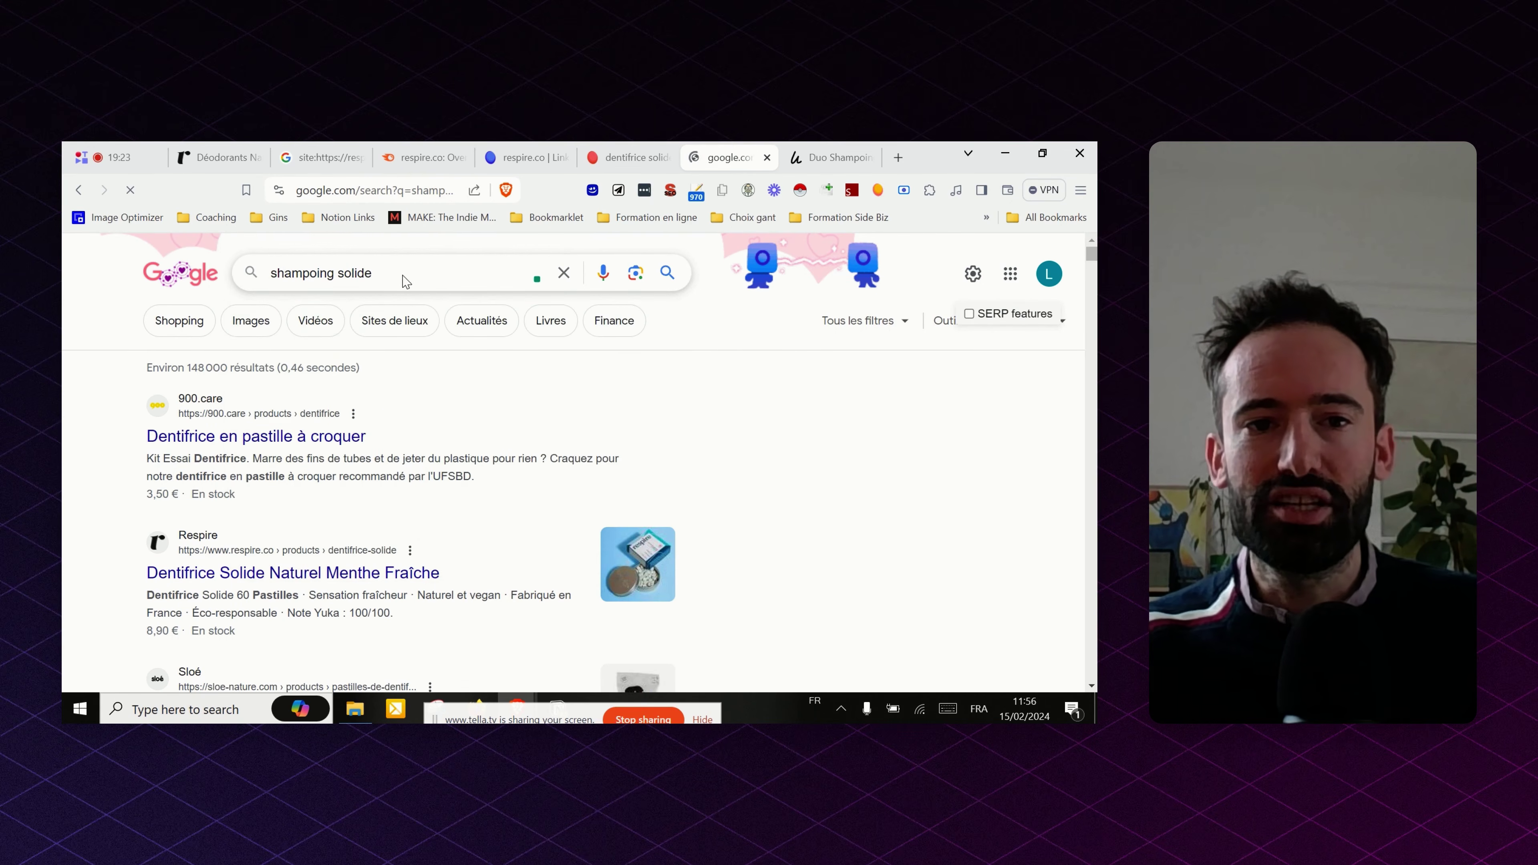
# - Refine the Google search to "shampoing solide cheveux gras"
pyautogui.click(403, 277)
pyautogui.write('che')
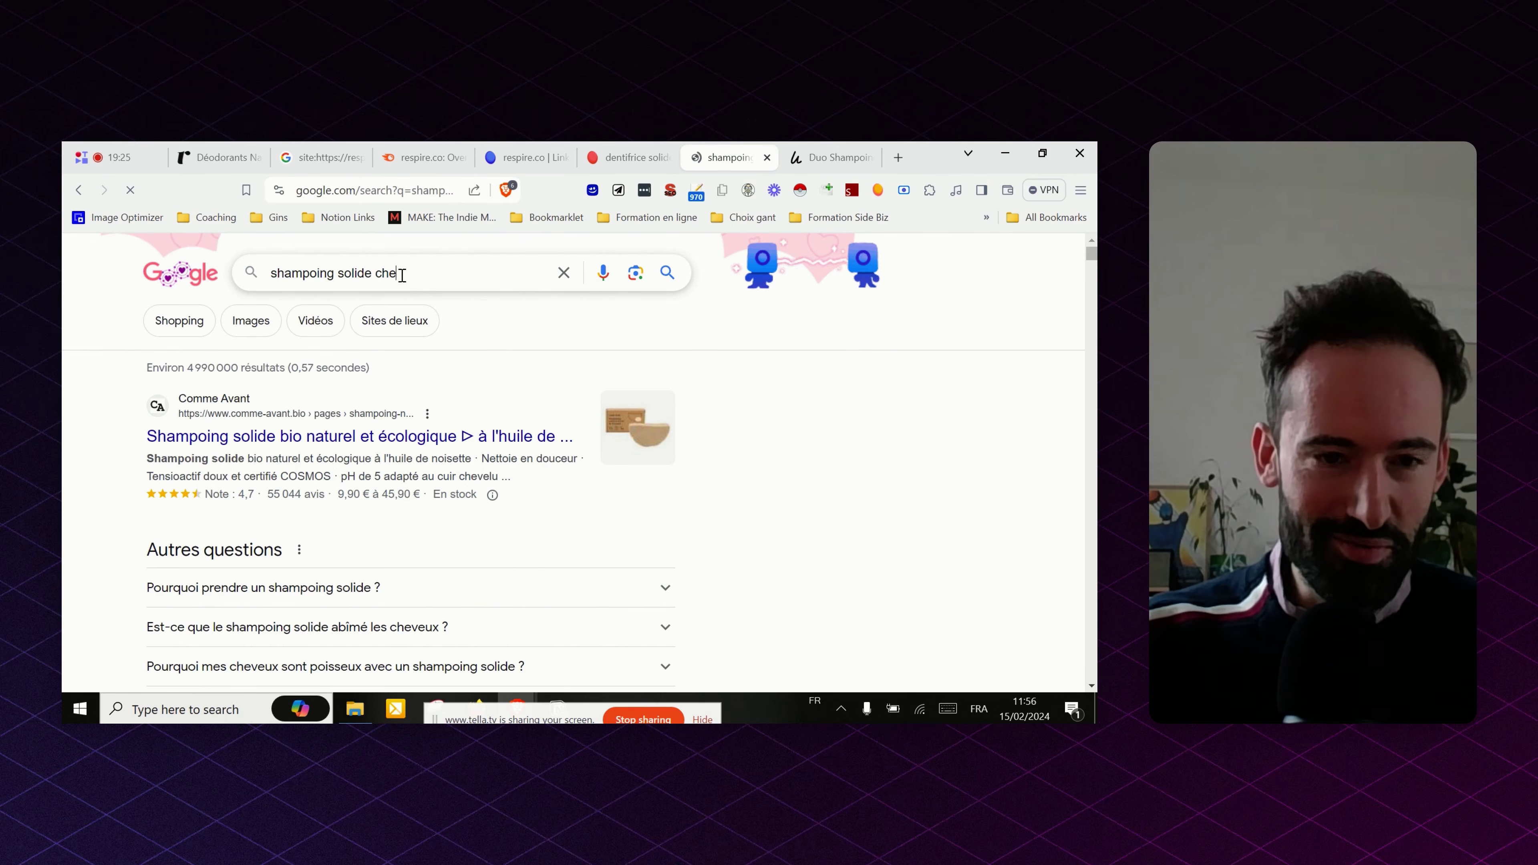
pyautogui.write('veux gr')
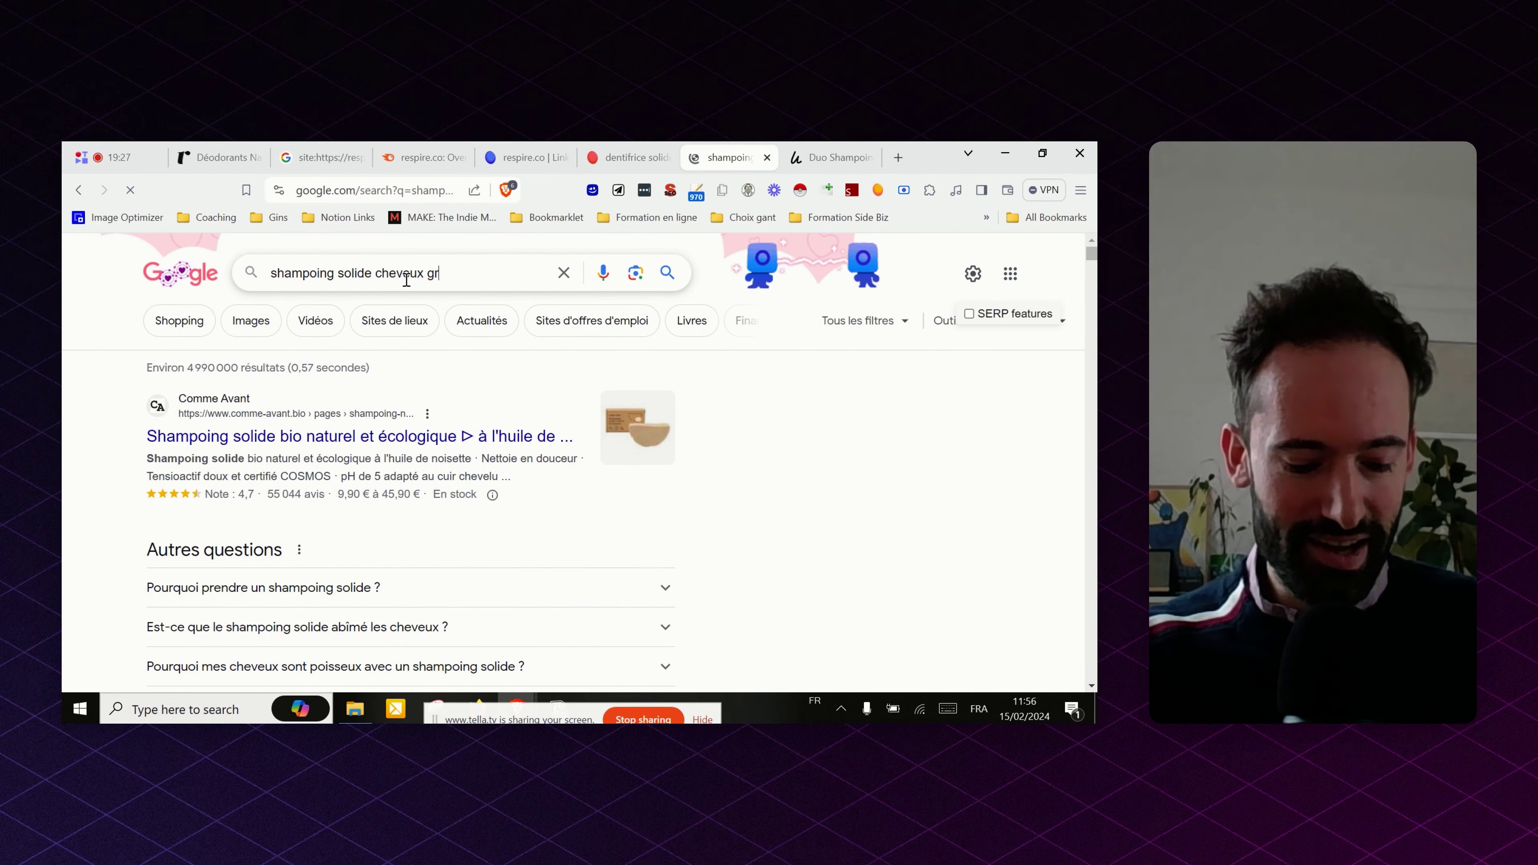
pyautogui.write('as')
pyautogui.press('Return')
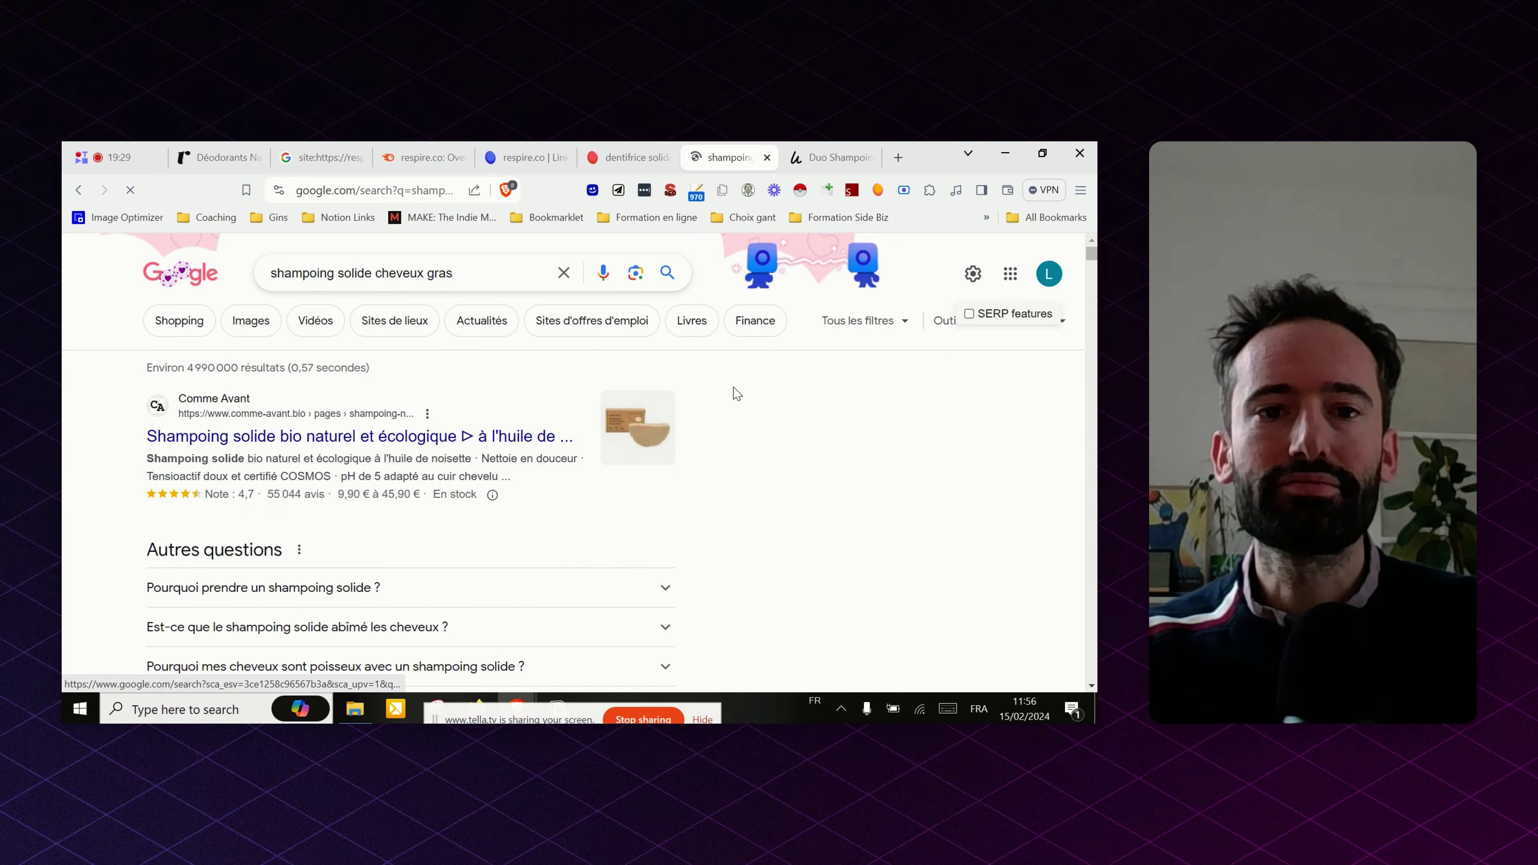
# - Examine the "shampoing solide cheveux gras" results for Respire's organic listing and its sponsored product ad
pyautogui.scroll(-2, 787, 442)
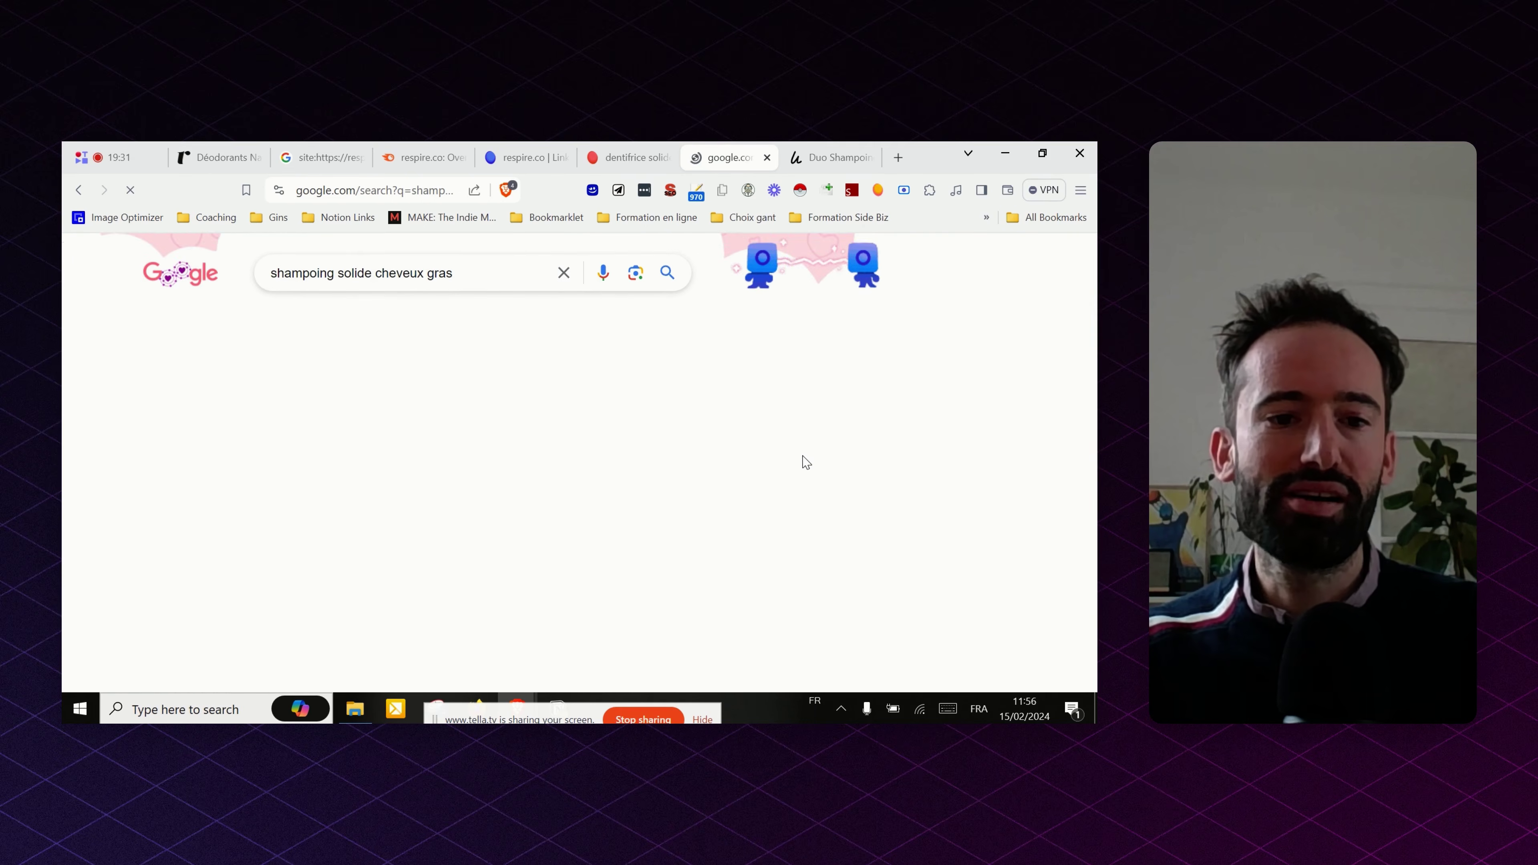
pyautogui.scroll(-4, 429, 565)
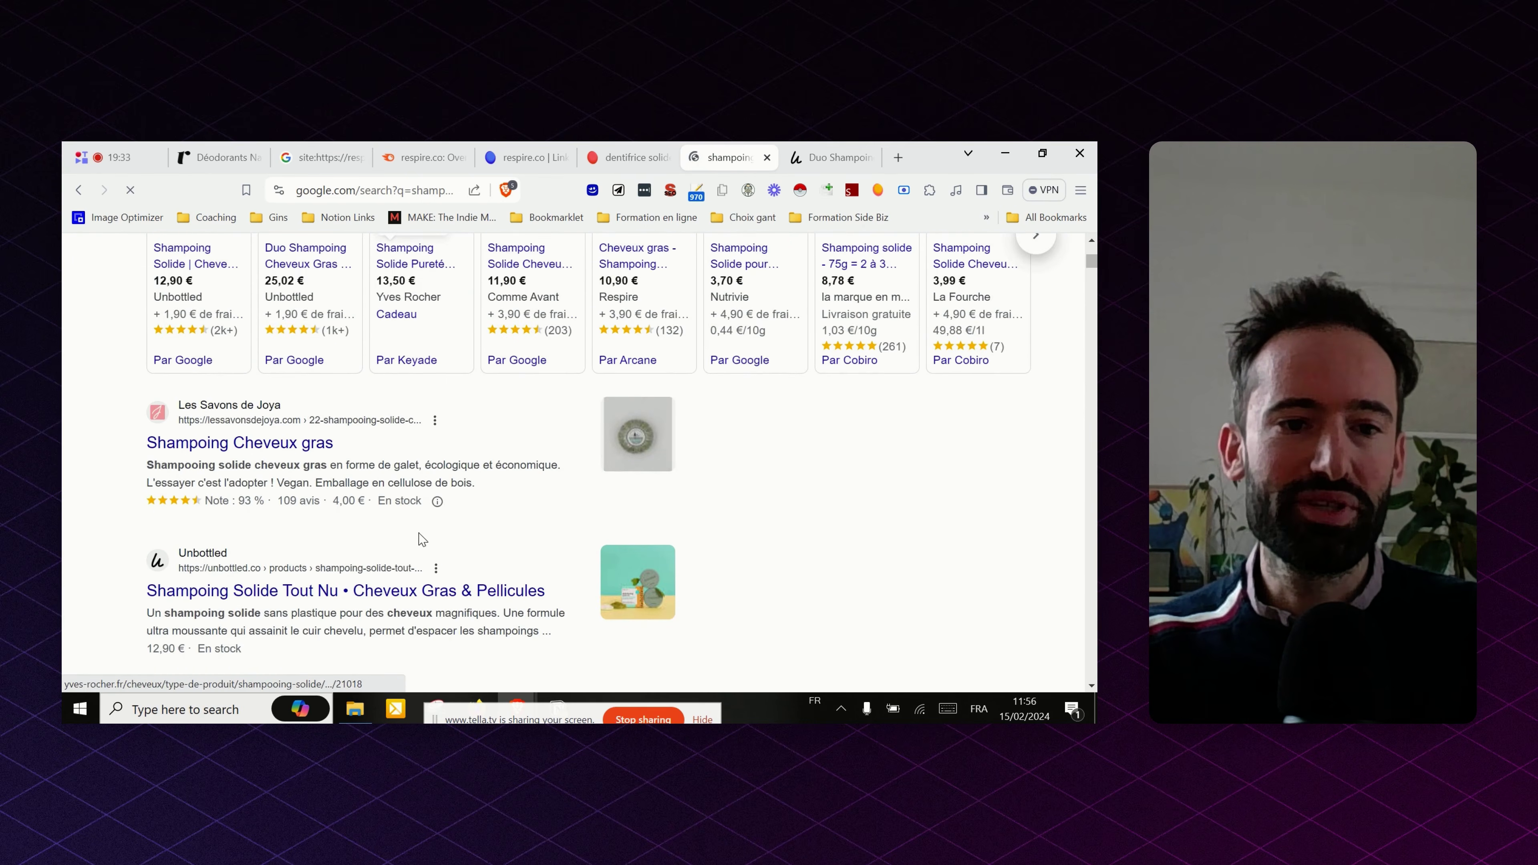
pyautogui.scroll(-6, 430, 565)
pyautogui.scroll(-2, 471, 494)
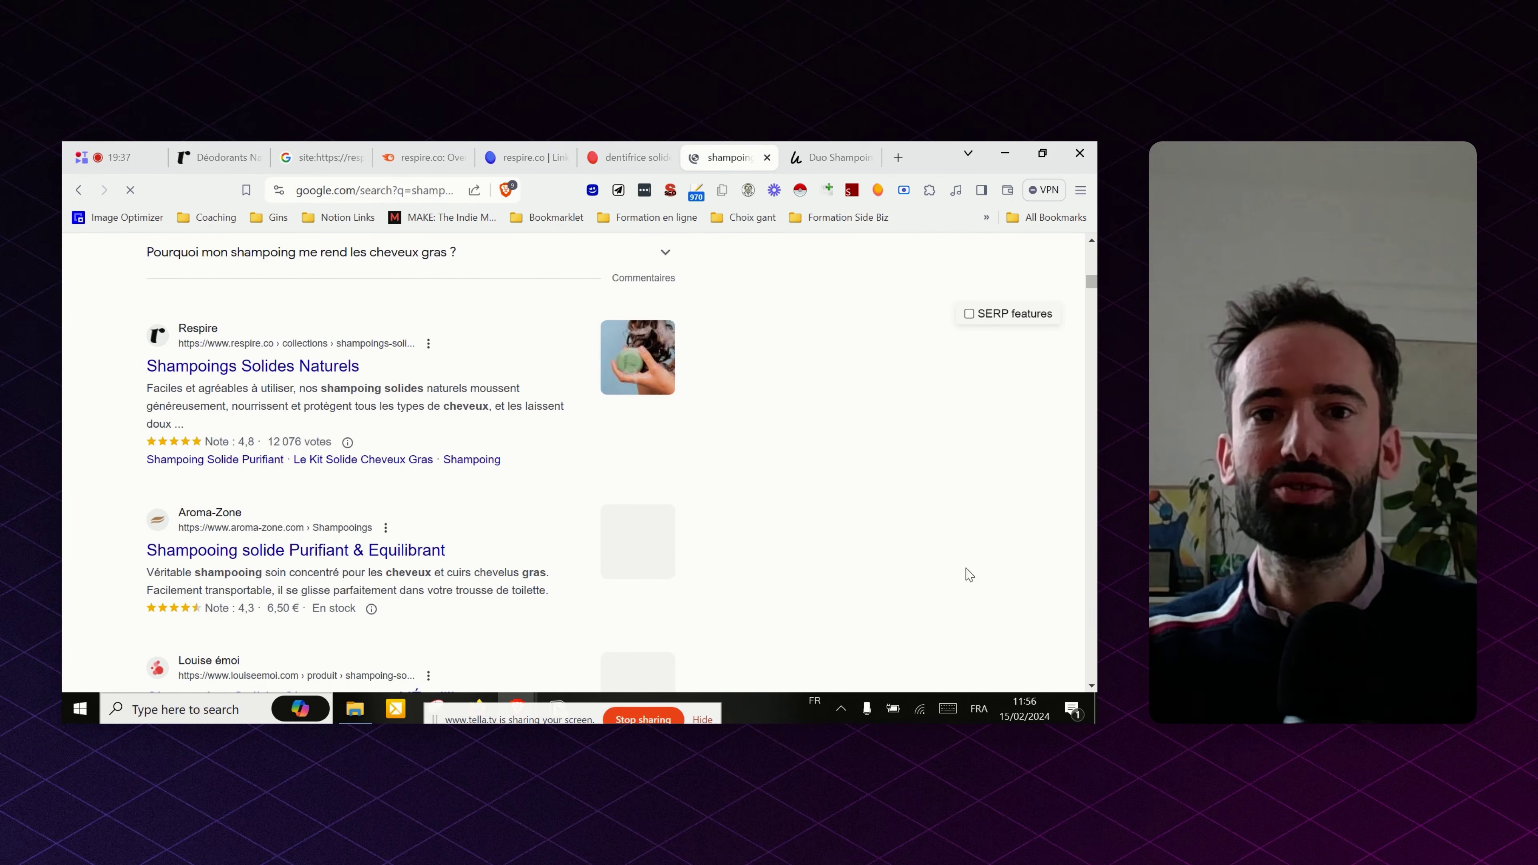
pyautogui.scroll(12, 763, 434)
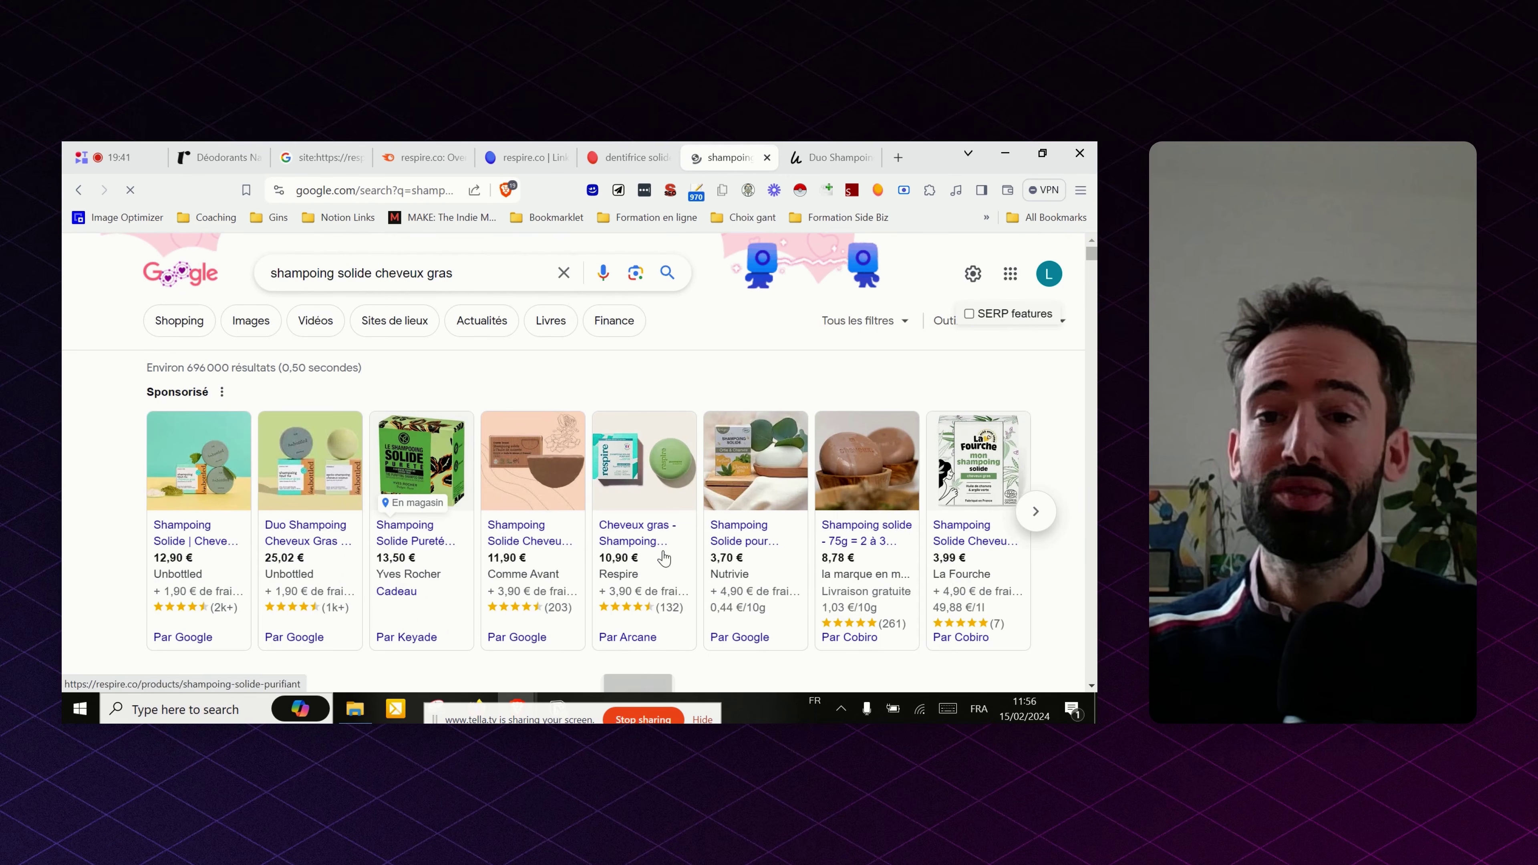
pyautogui.moveTo(633, 588)
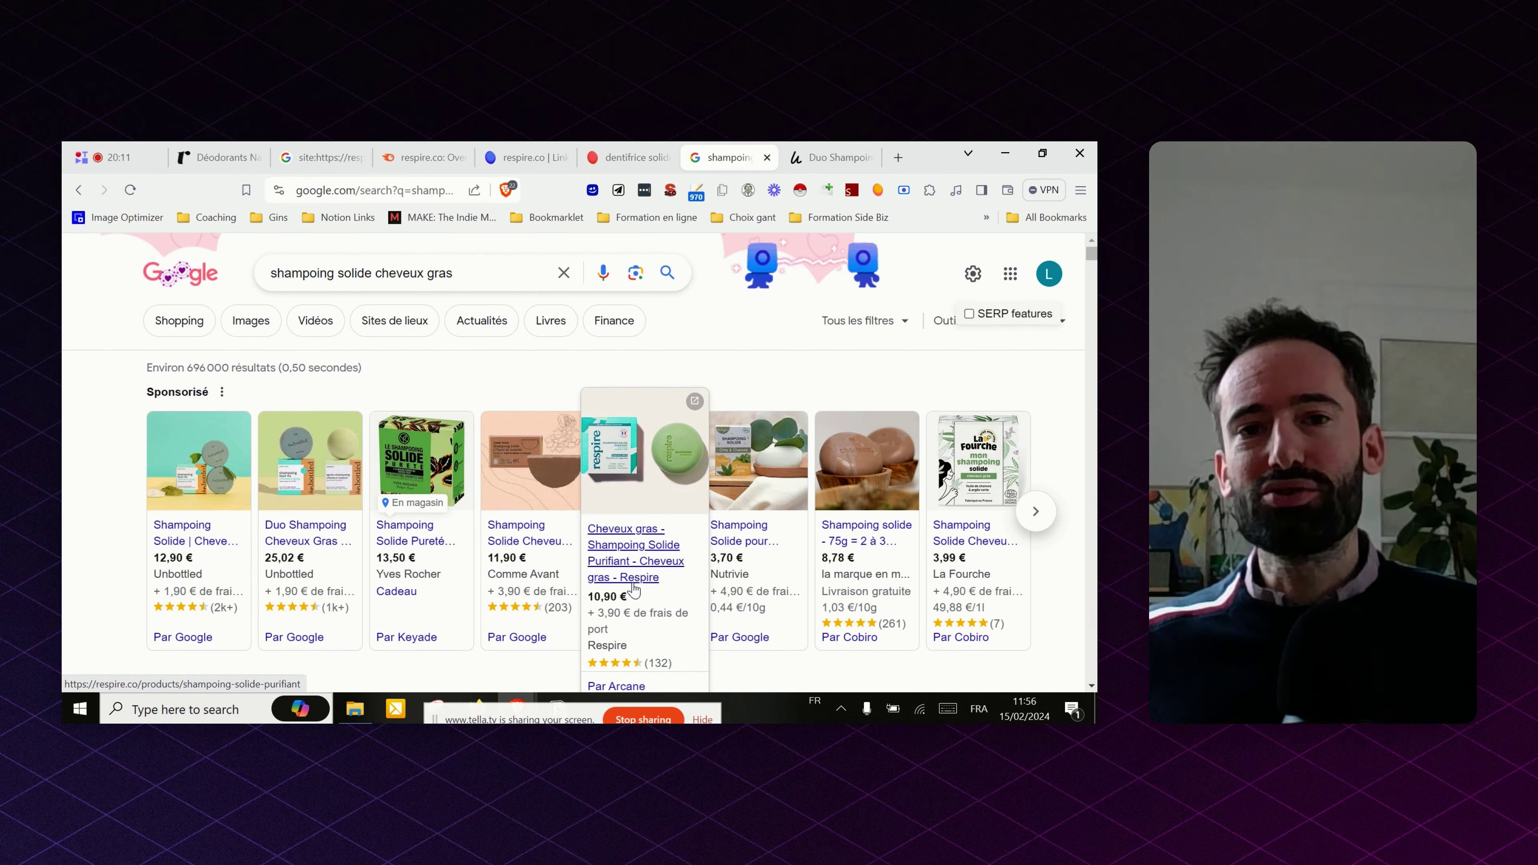
pyautogui.click(121, 159)
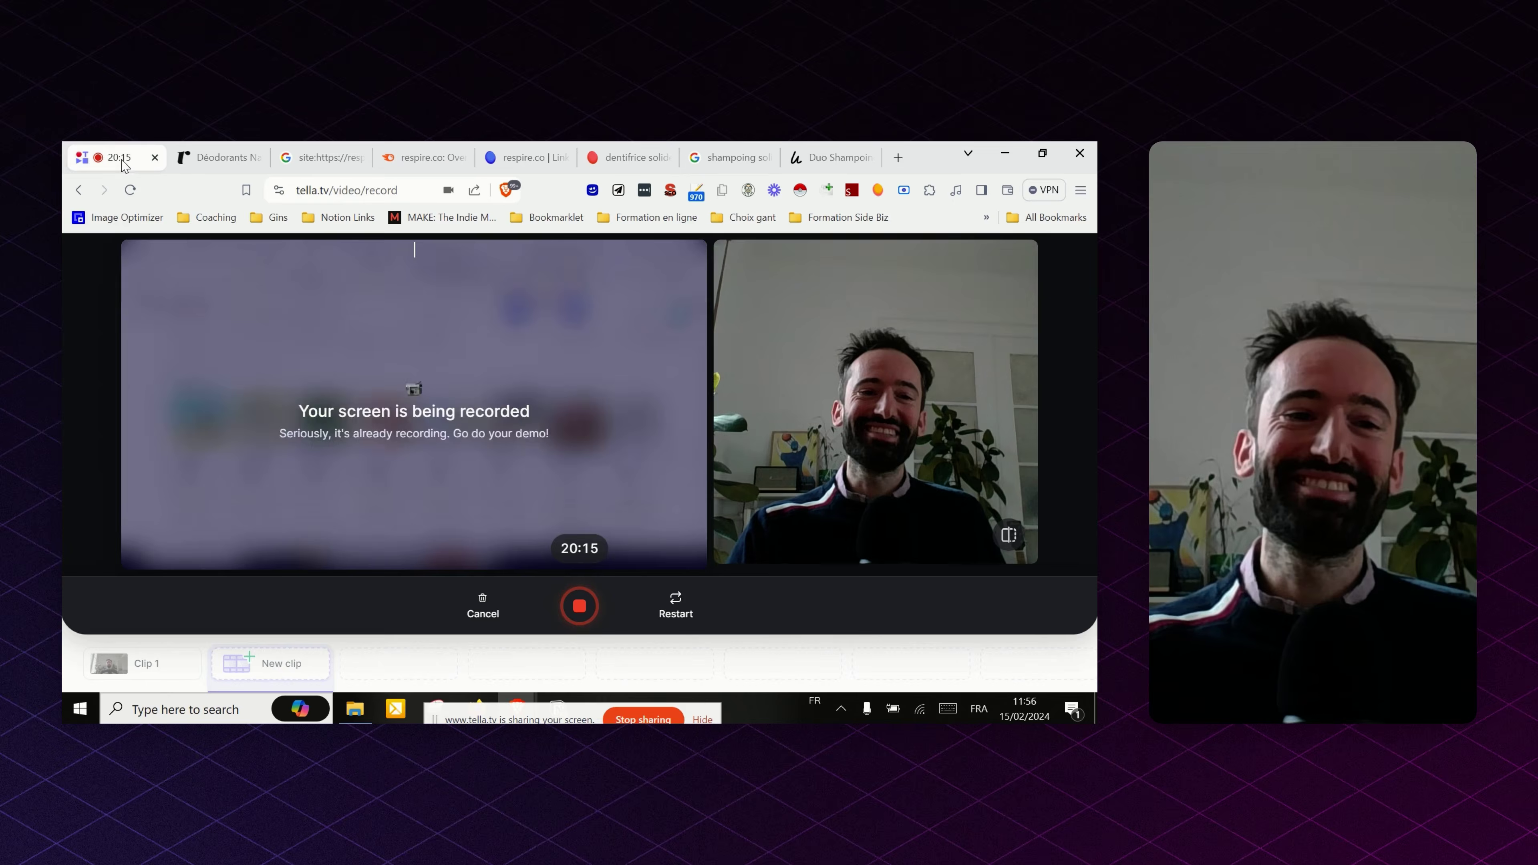